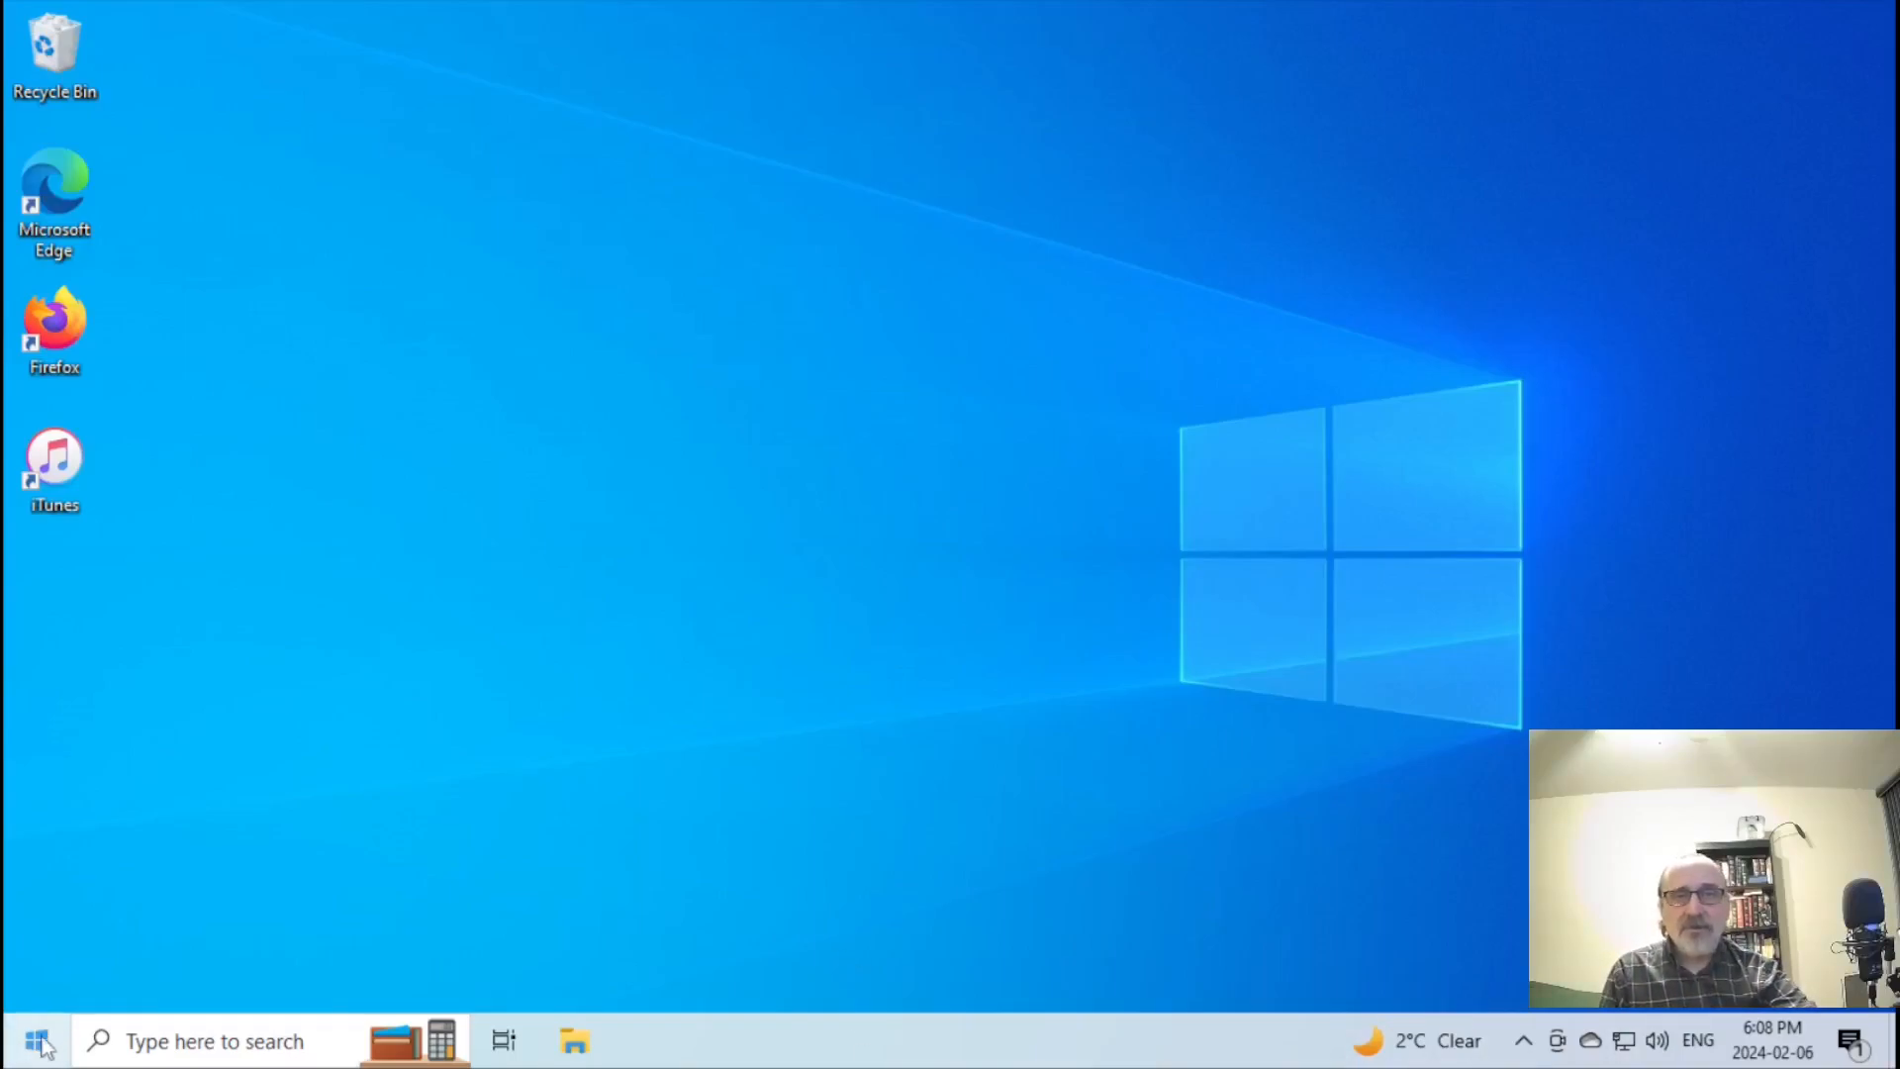
Open Disk Management and maximize its window.
right_click(38, 1039)
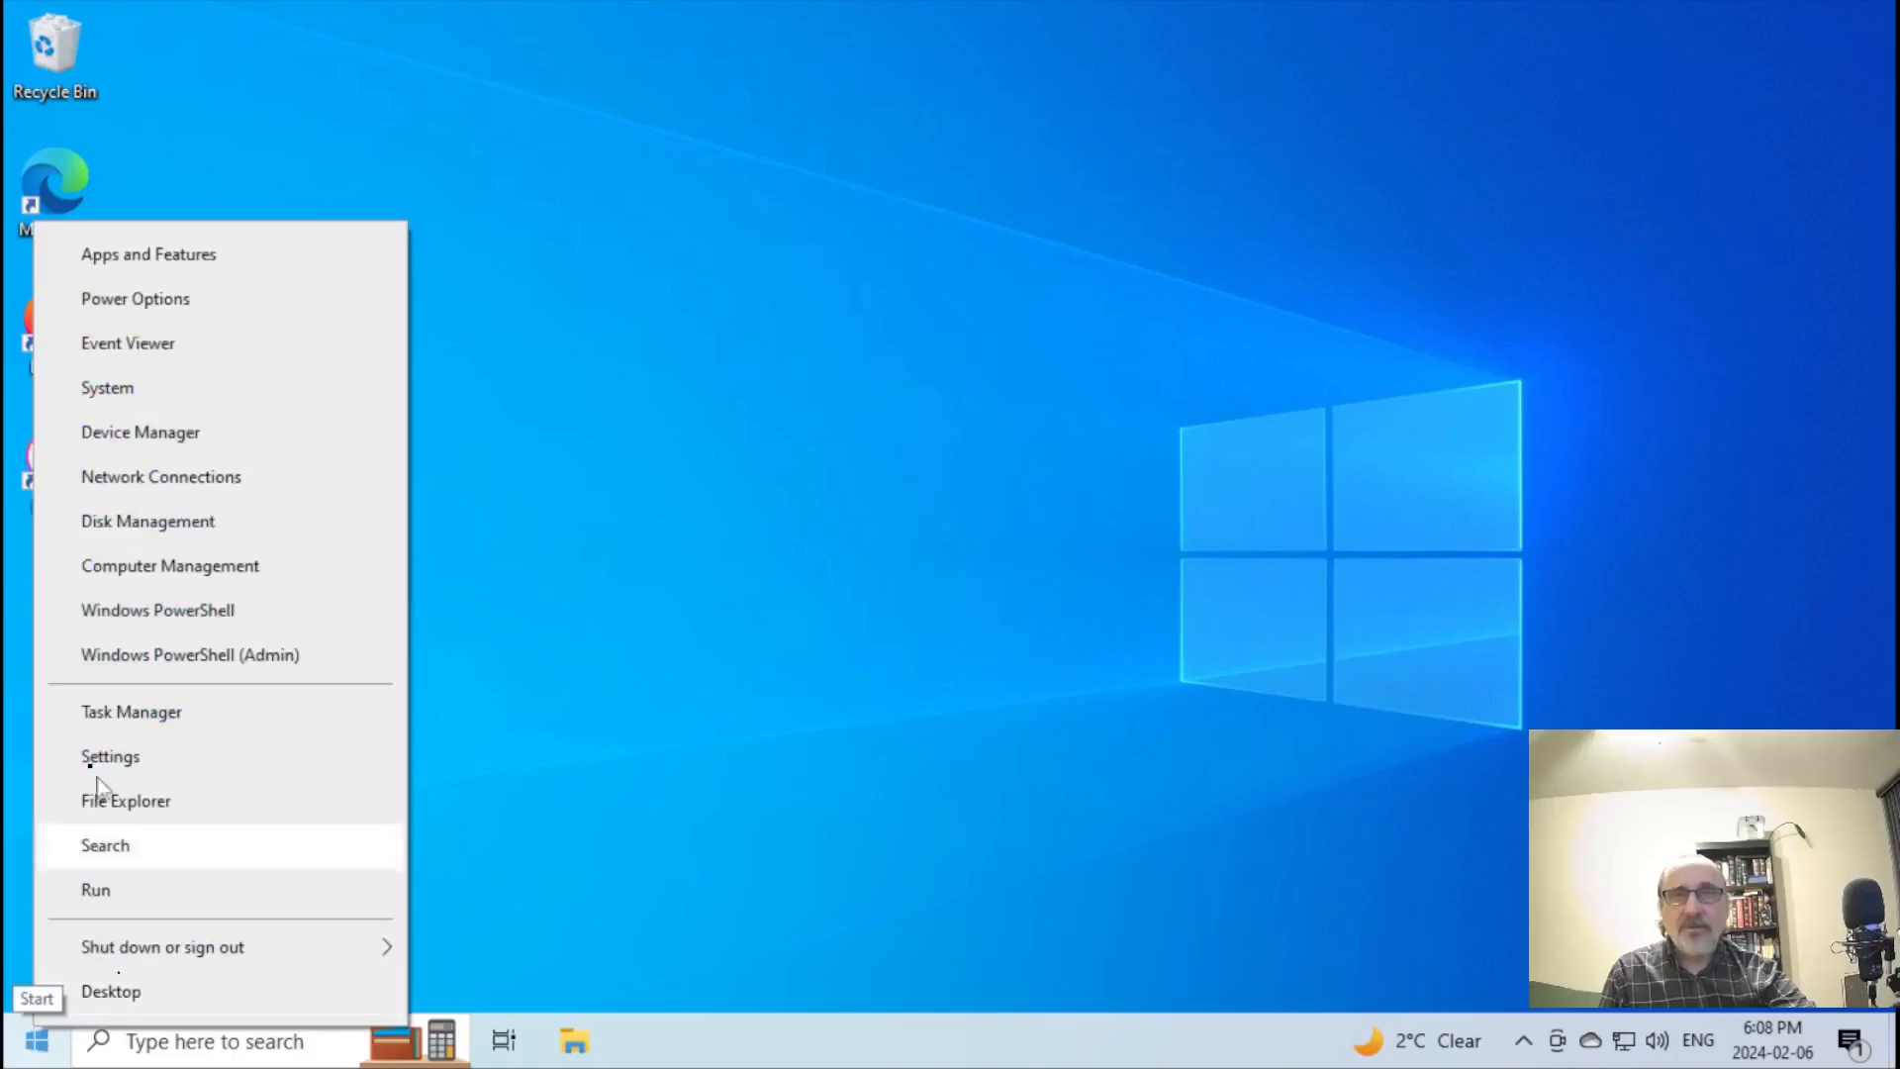
left_click(168, 524)
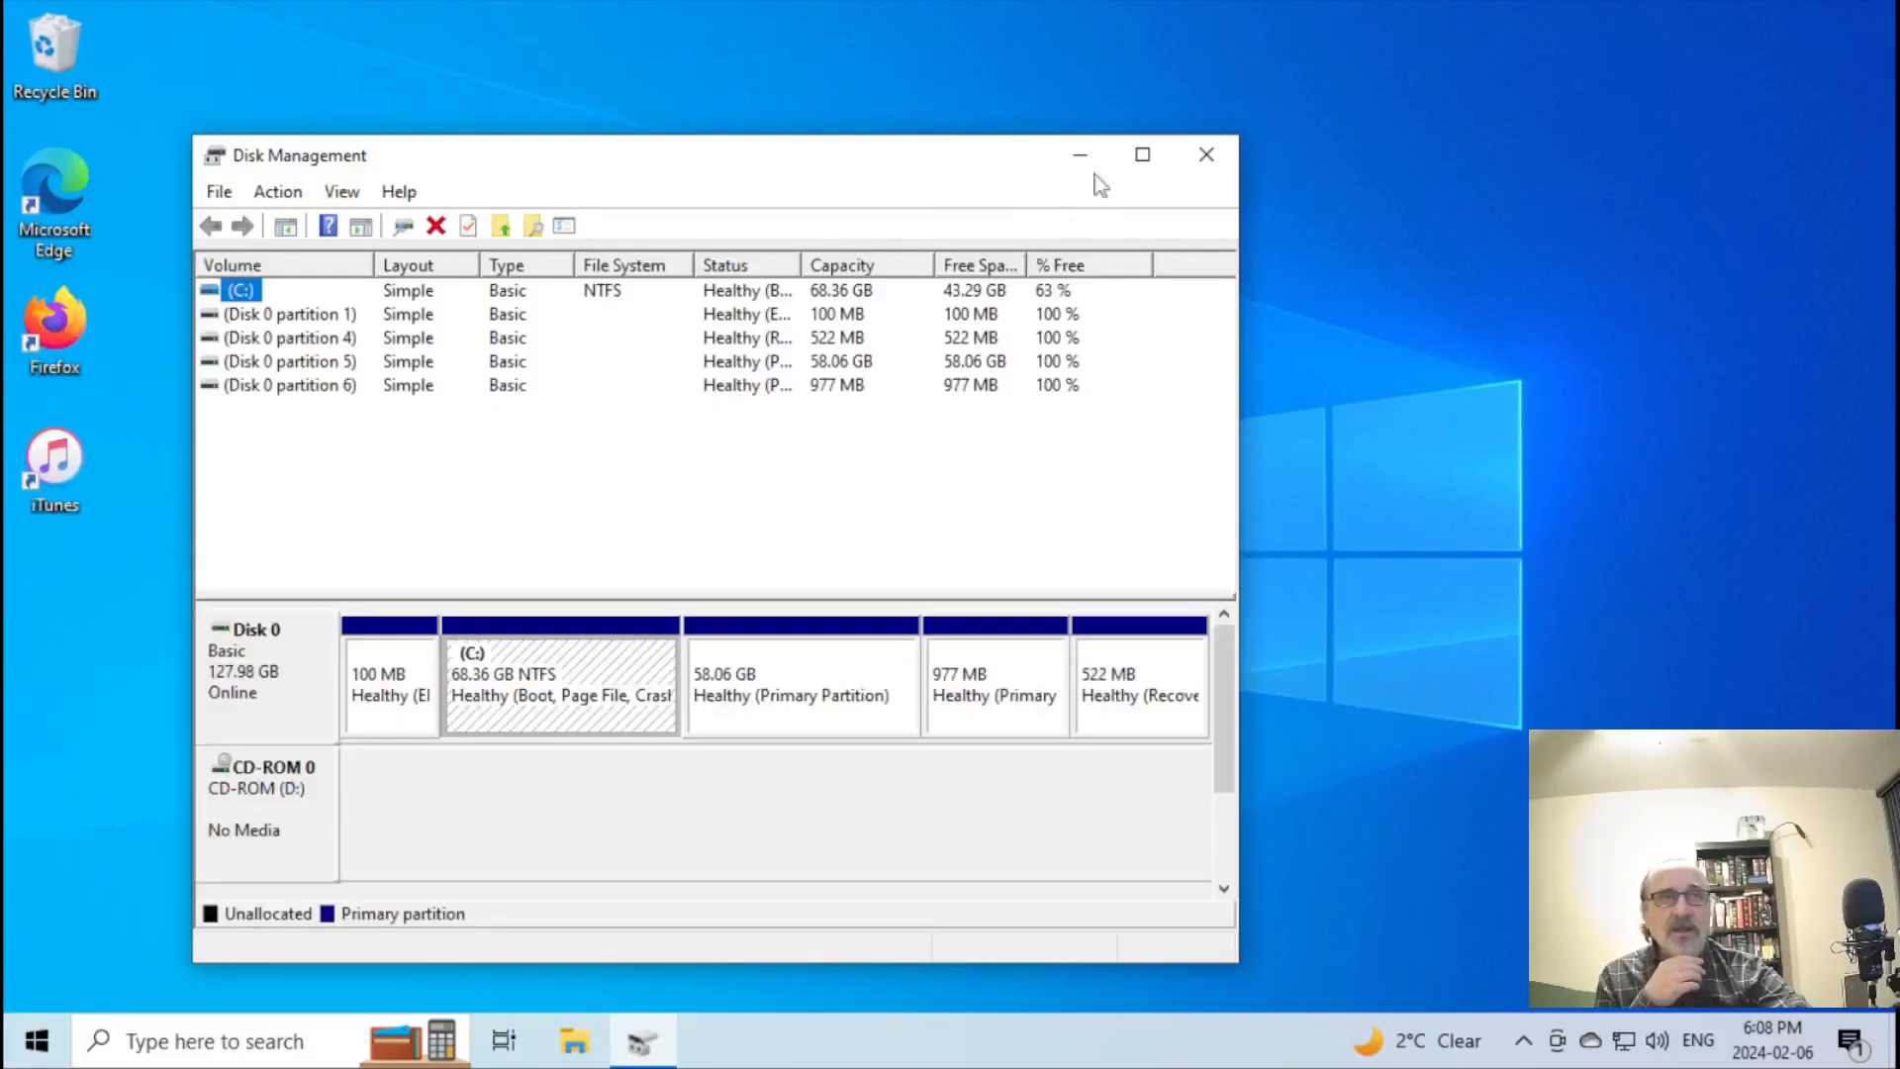
left_click(1142, 155)
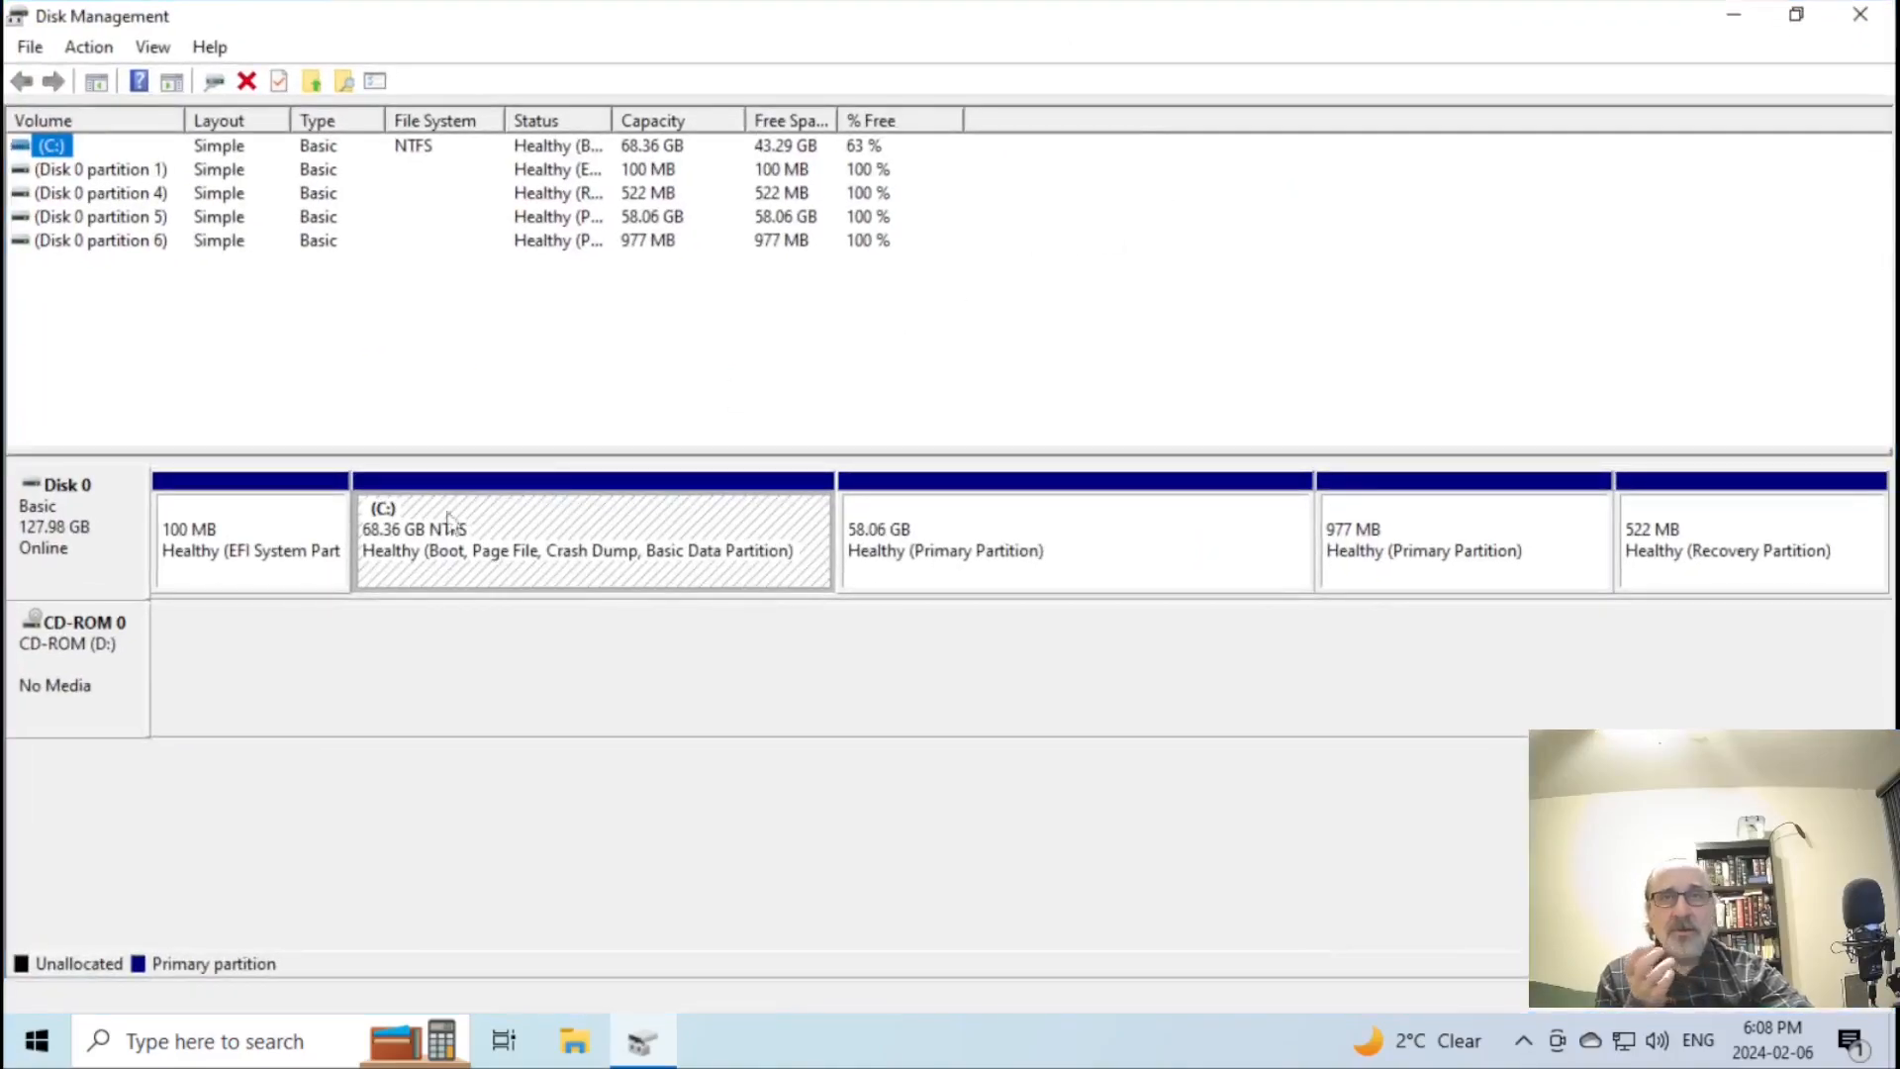
Examine each partition on Disk 0 in order, from the EFI system partition to the recovery partition, and look again at the 58.06 GB primary partition.
left_click(199, 556)
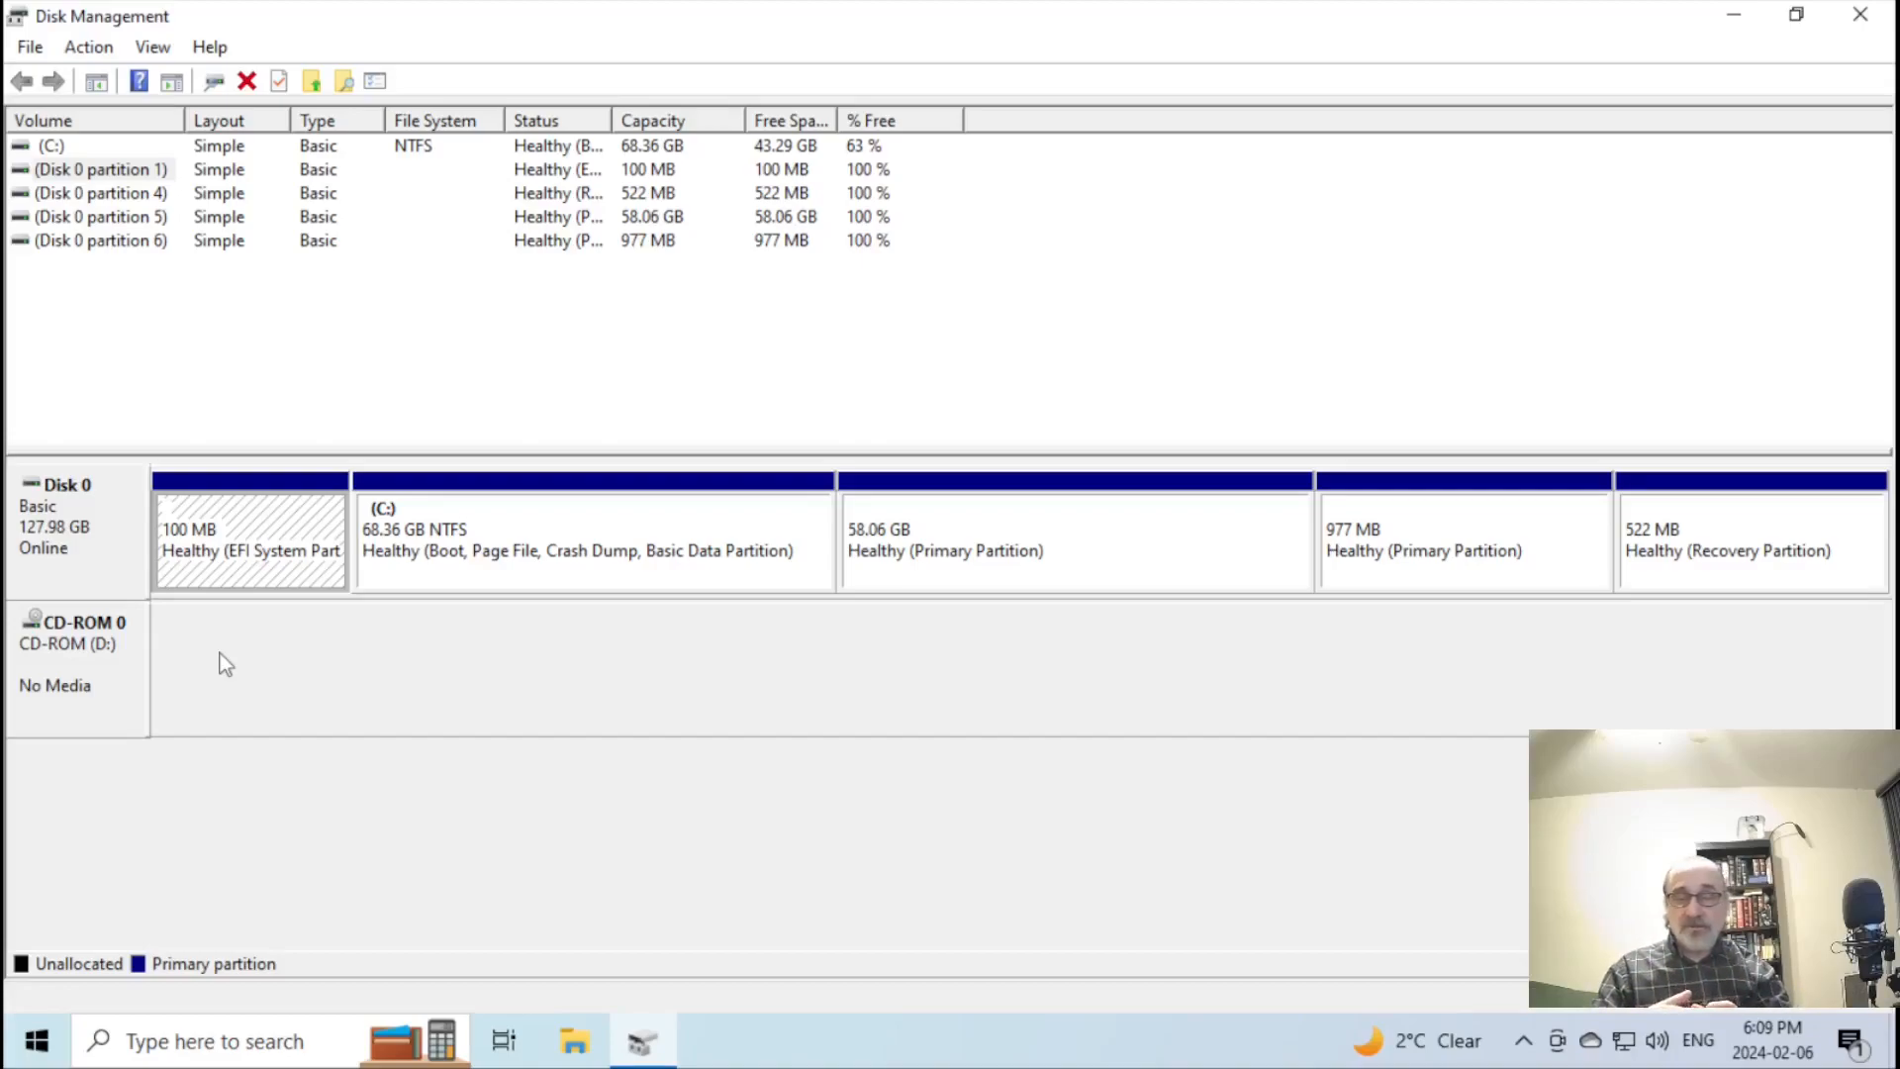
left_click(606, 552)
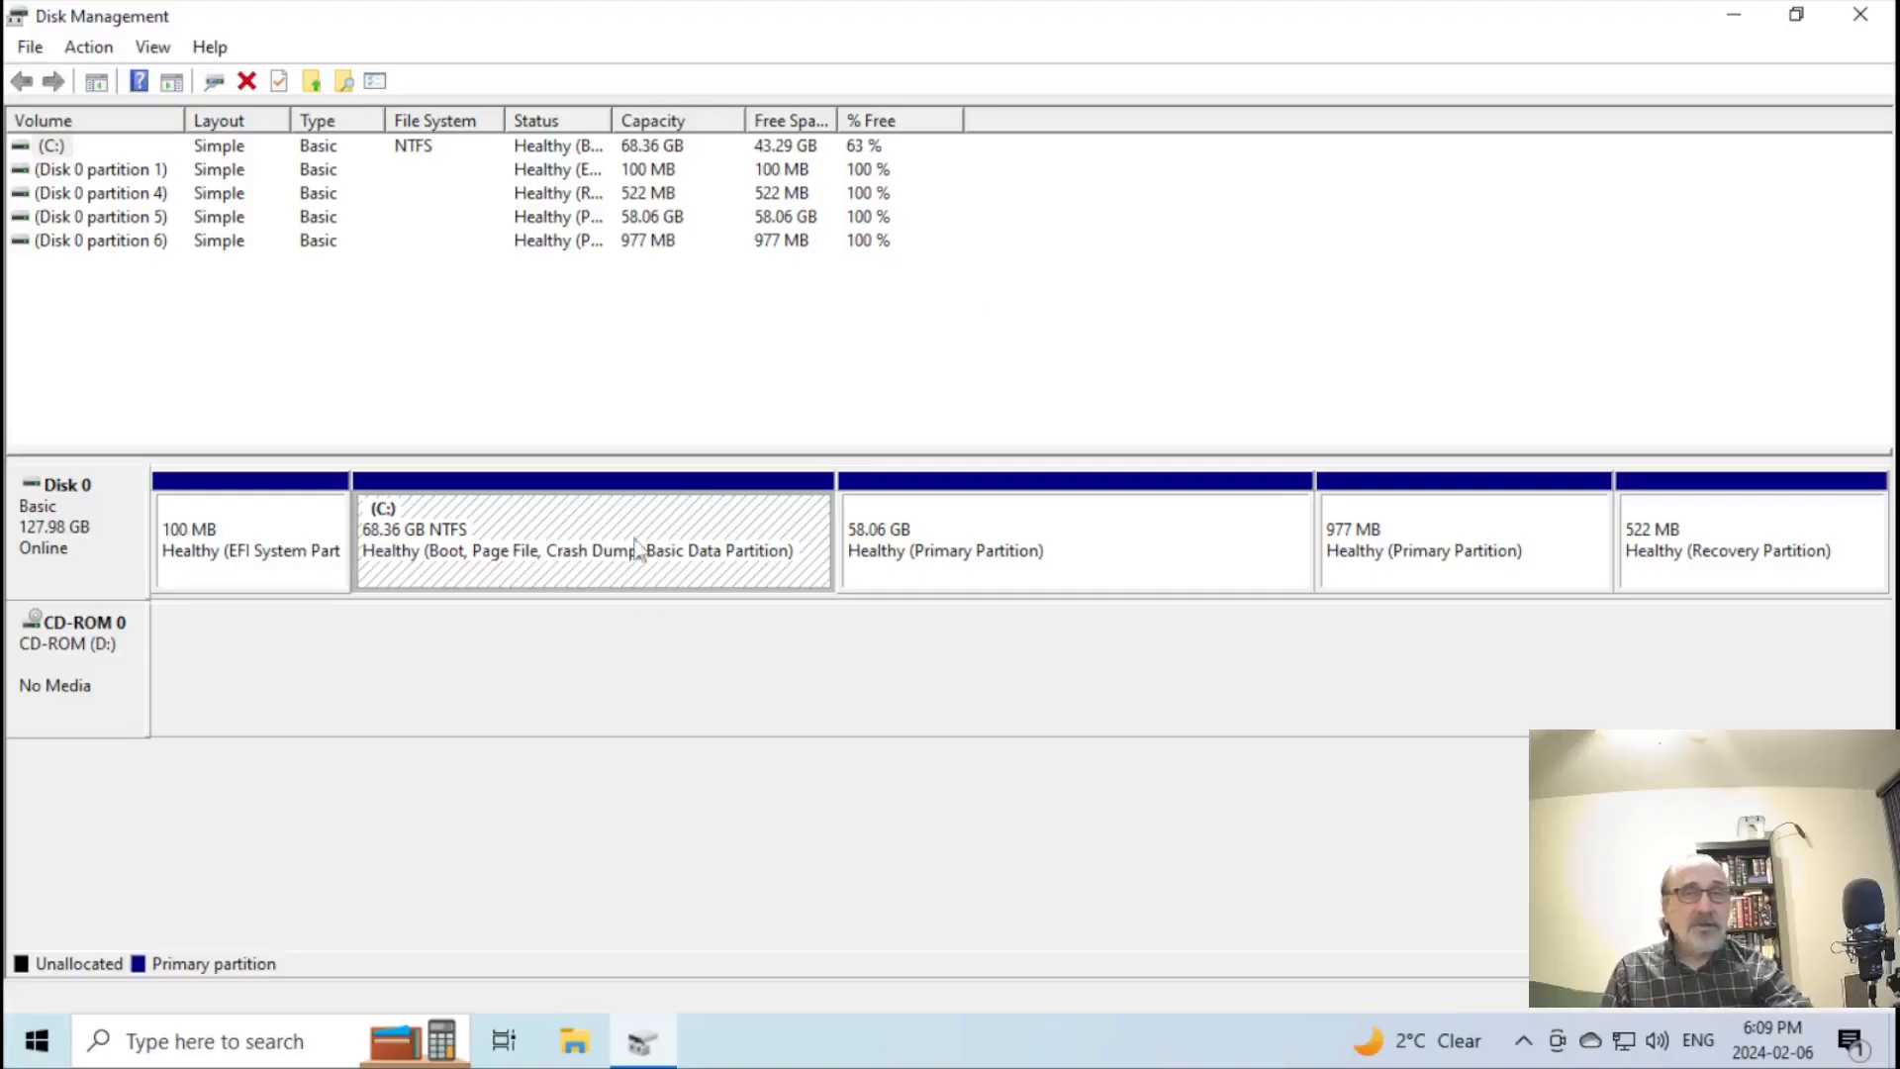
left_click(952, 534)
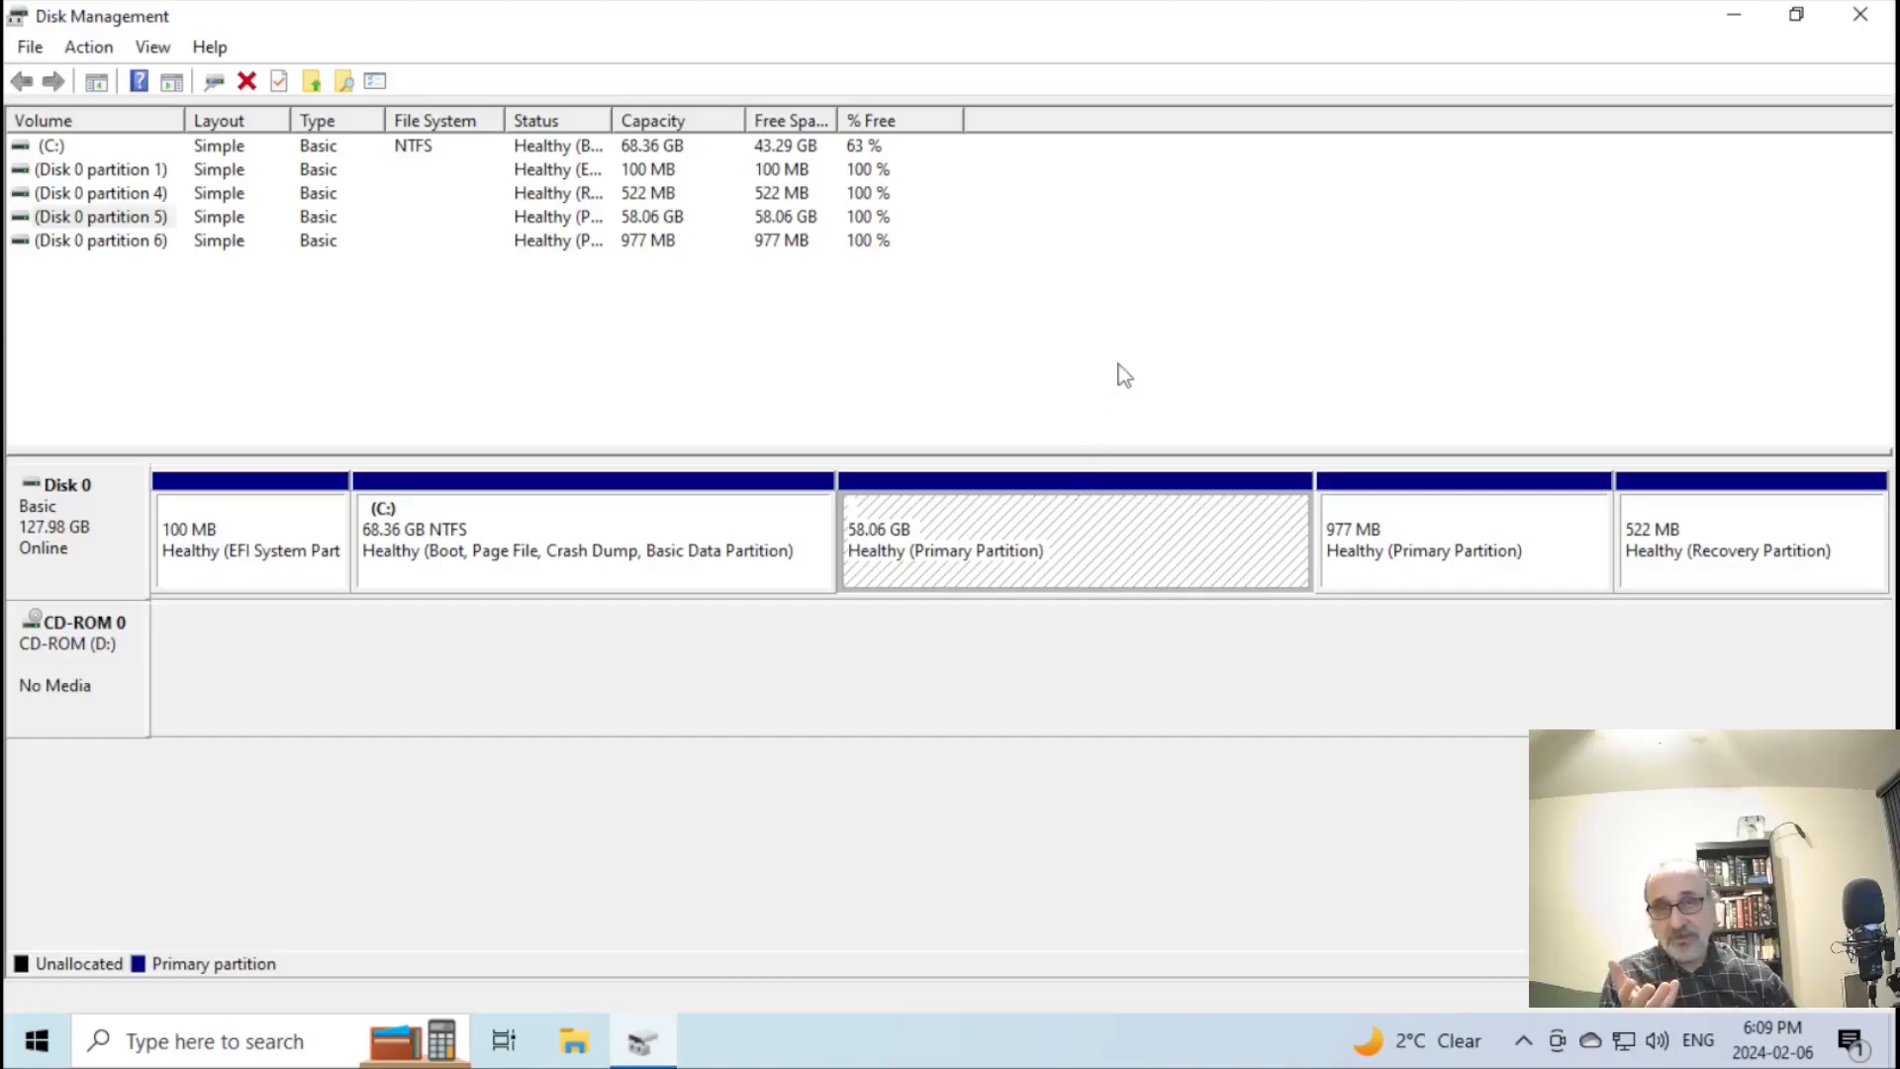
left_click(1396, 537)
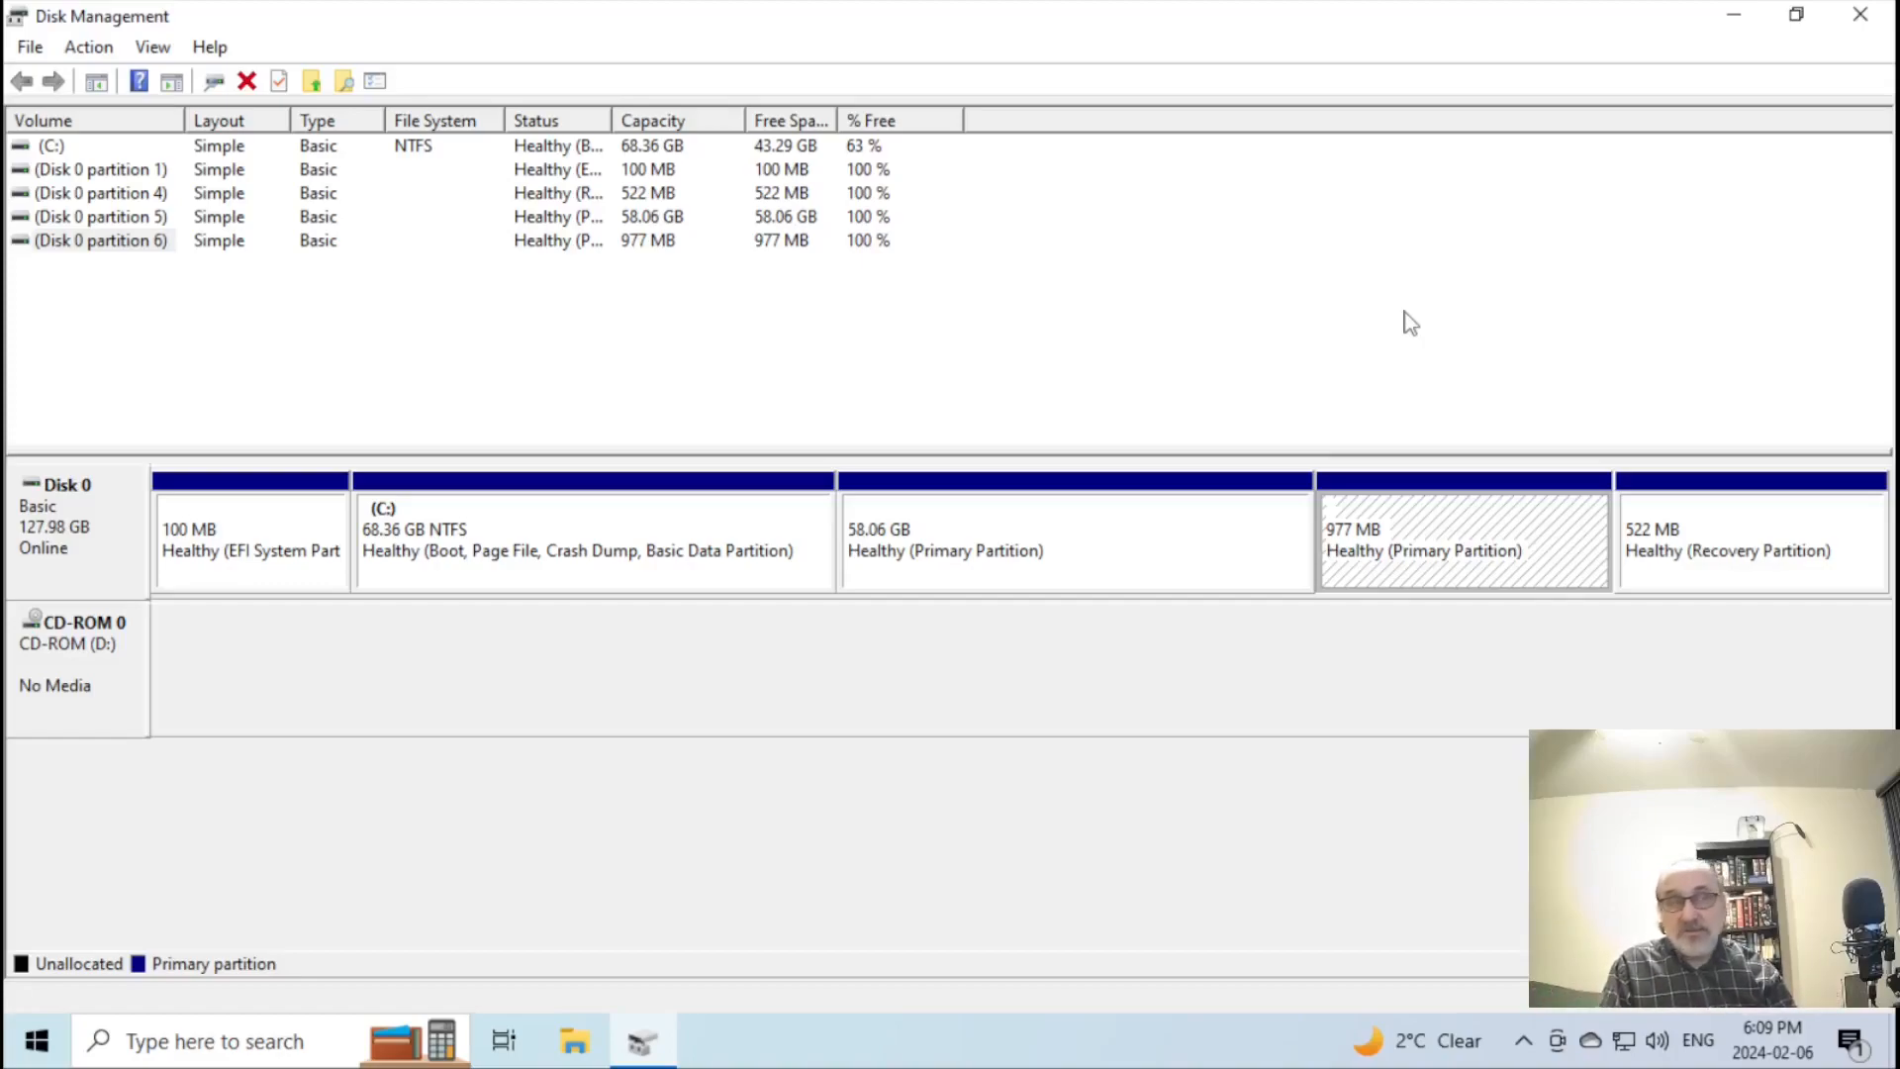
key("Right")
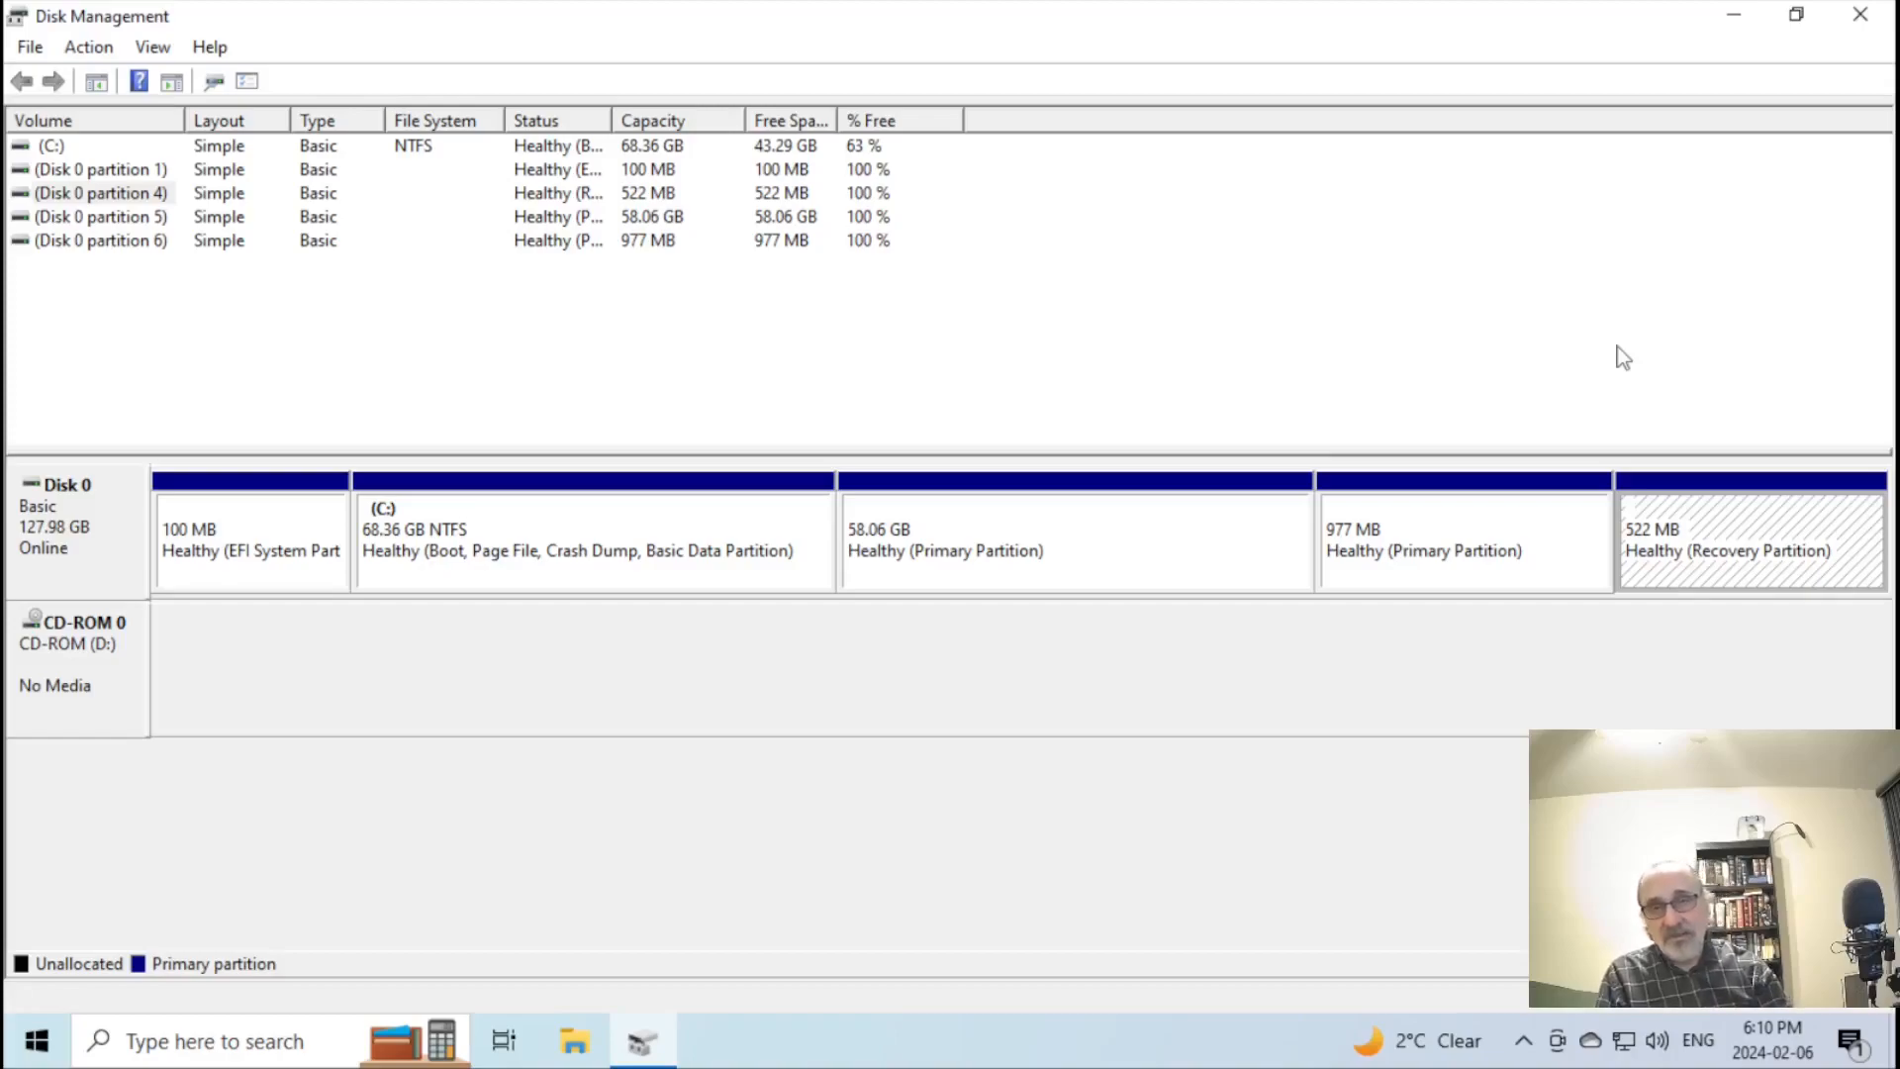
left_click(968, 545)
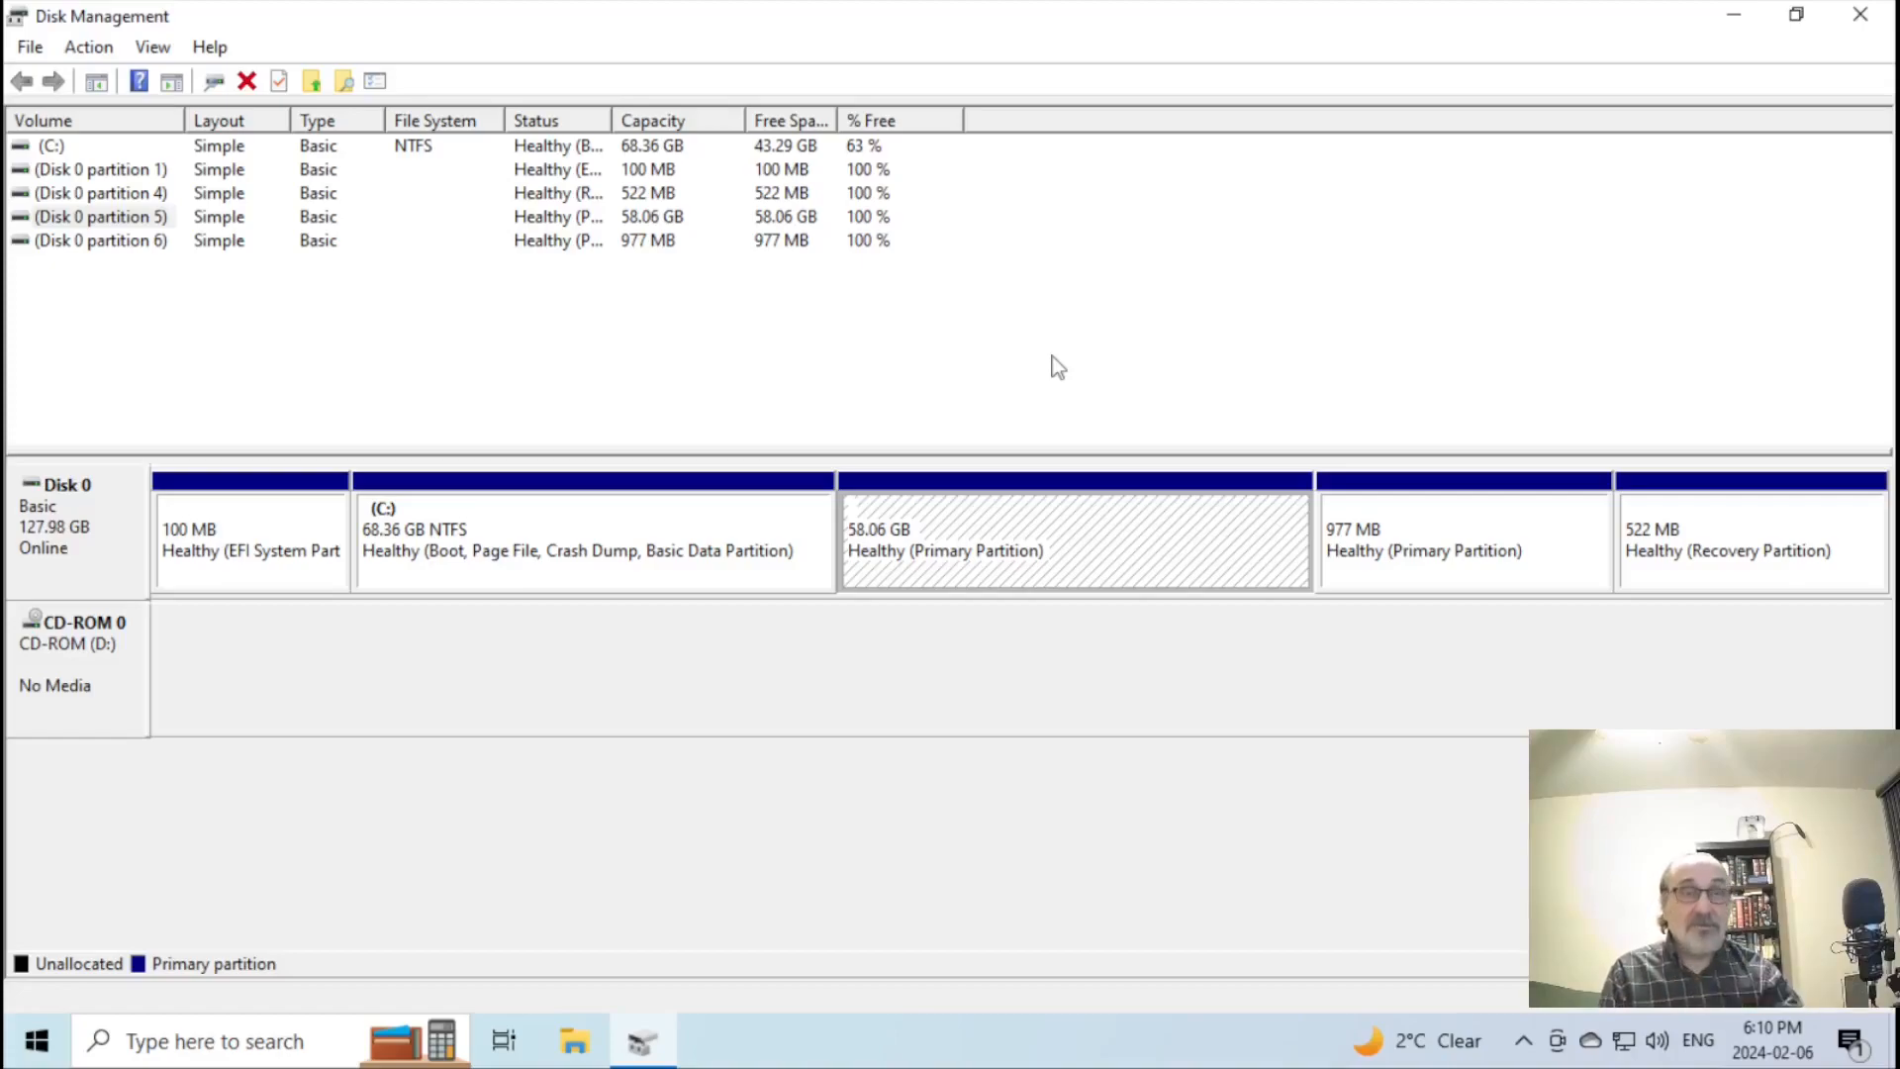
left_click(1078, 287)
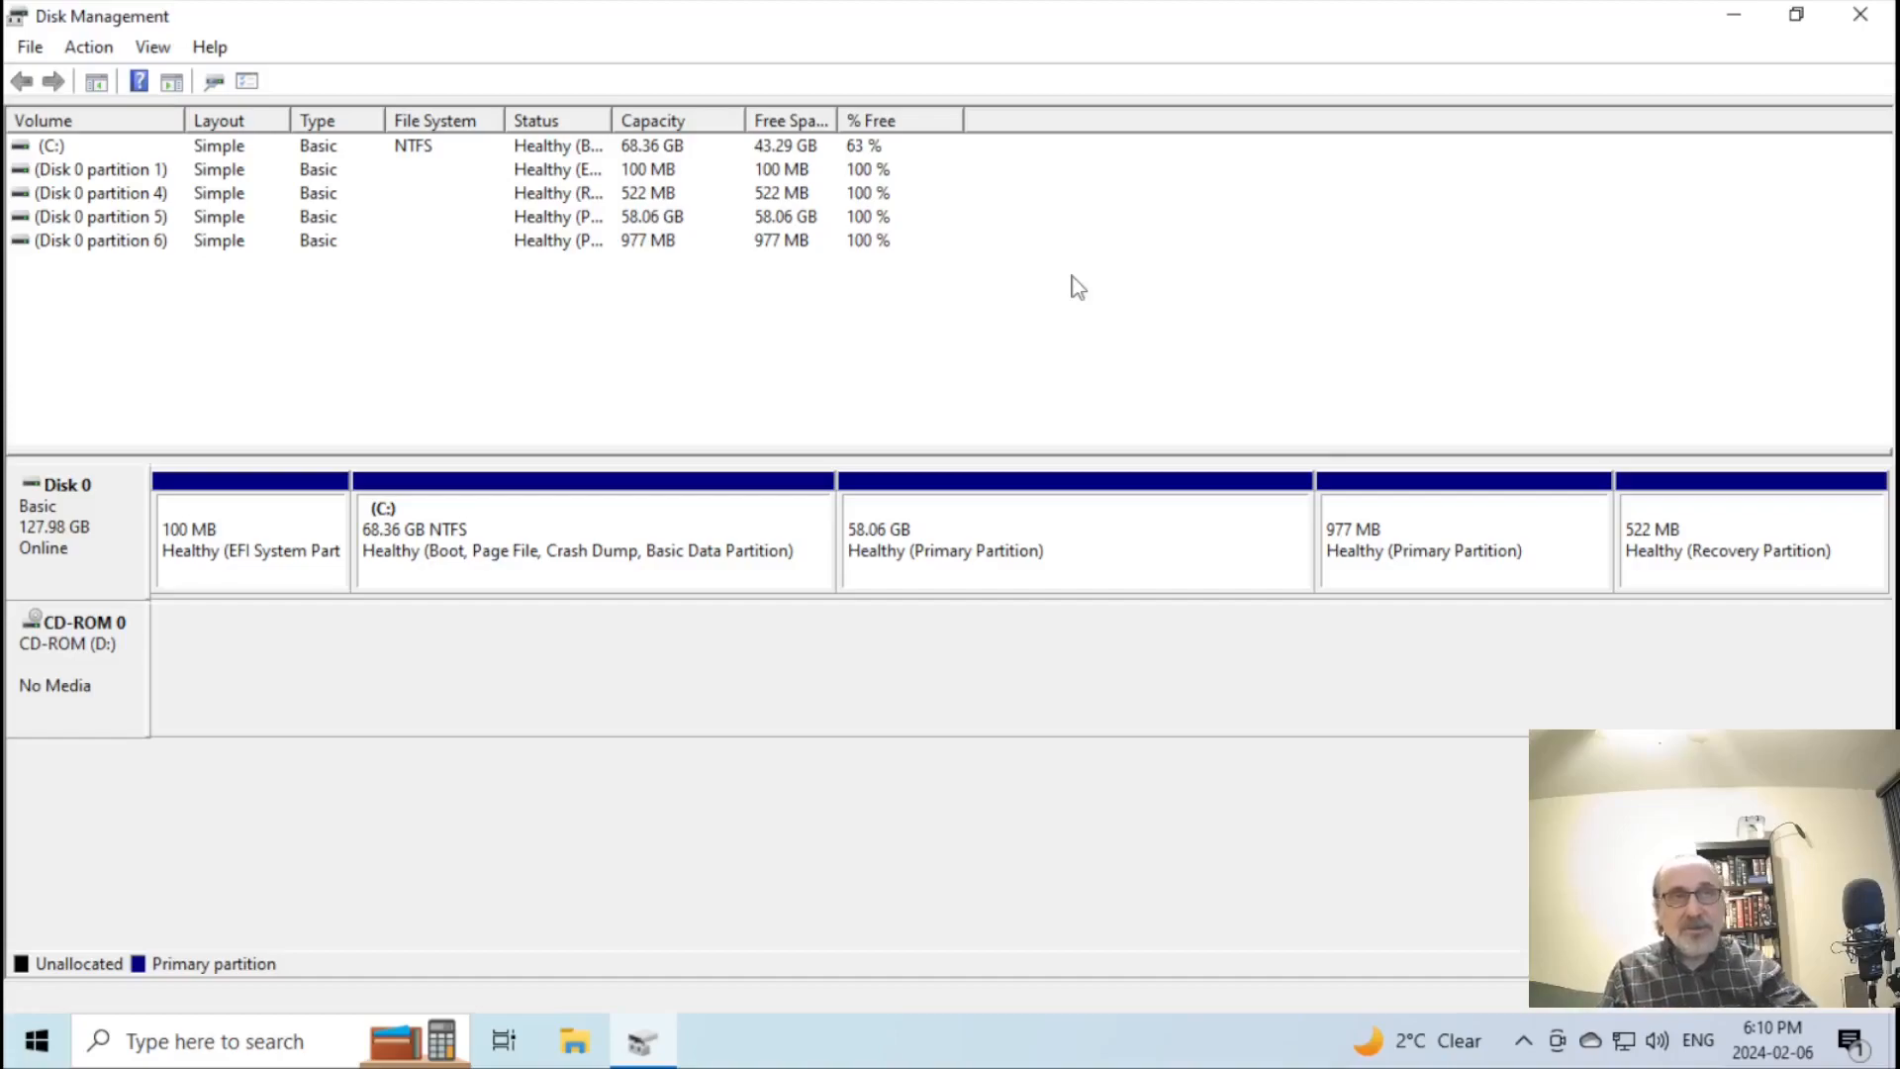
Check which volume operations are offered for the 58.06 GB partition, the C: volume and the 977 MB partition without applying any.
left_click(958, 549)
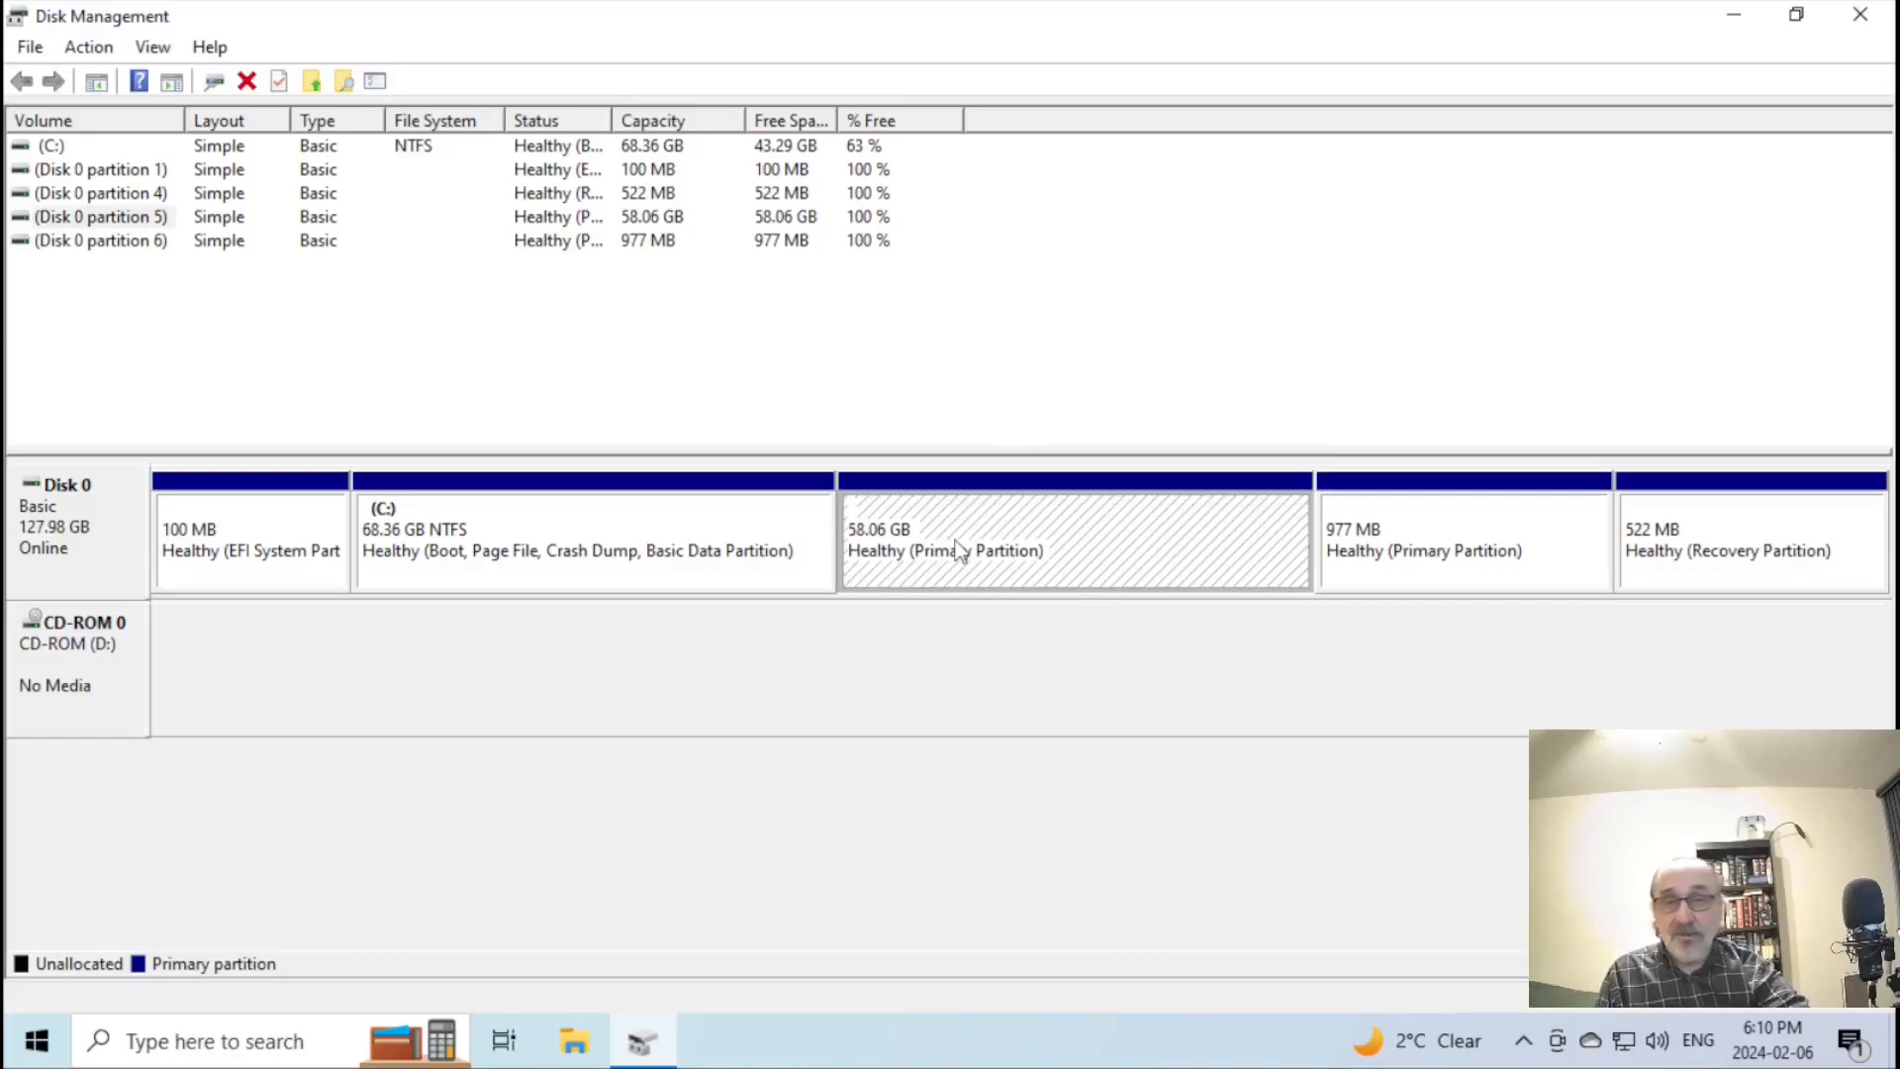
right_click(958, 549)
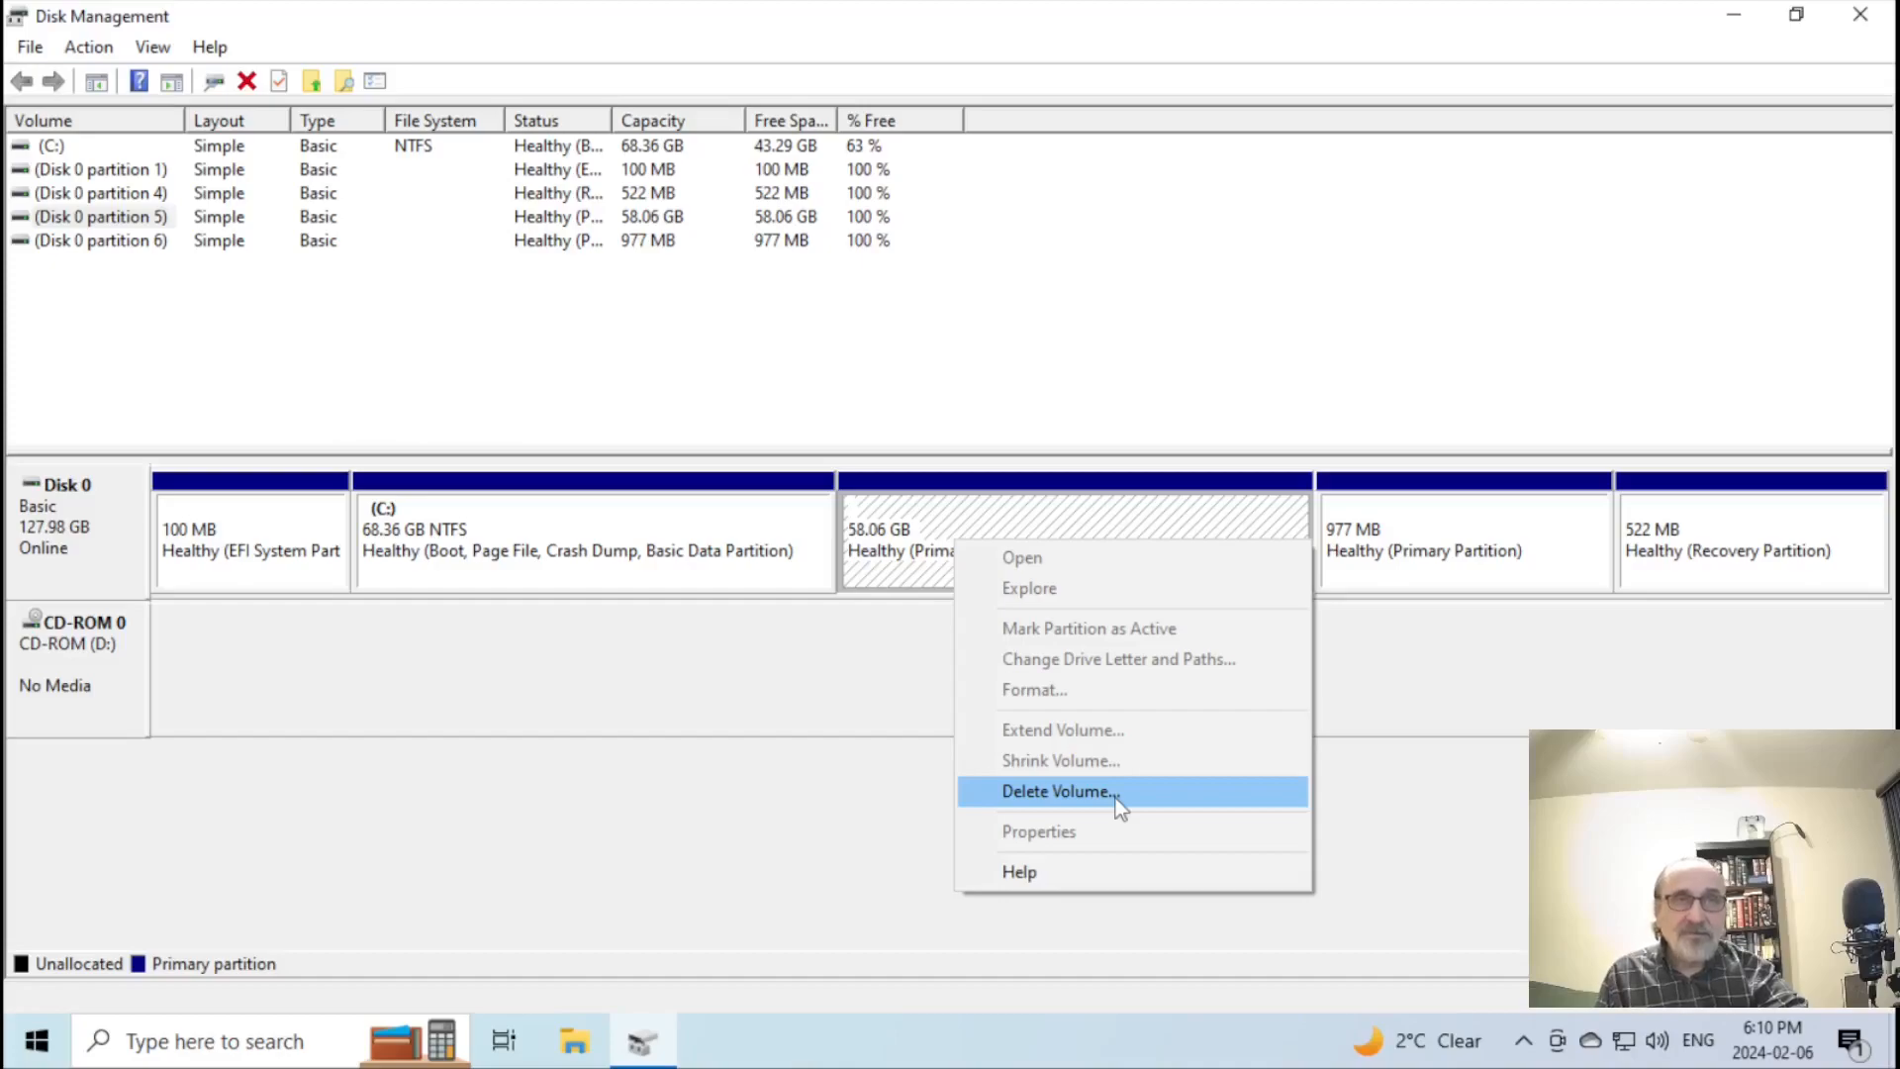
left_click(993, 294)
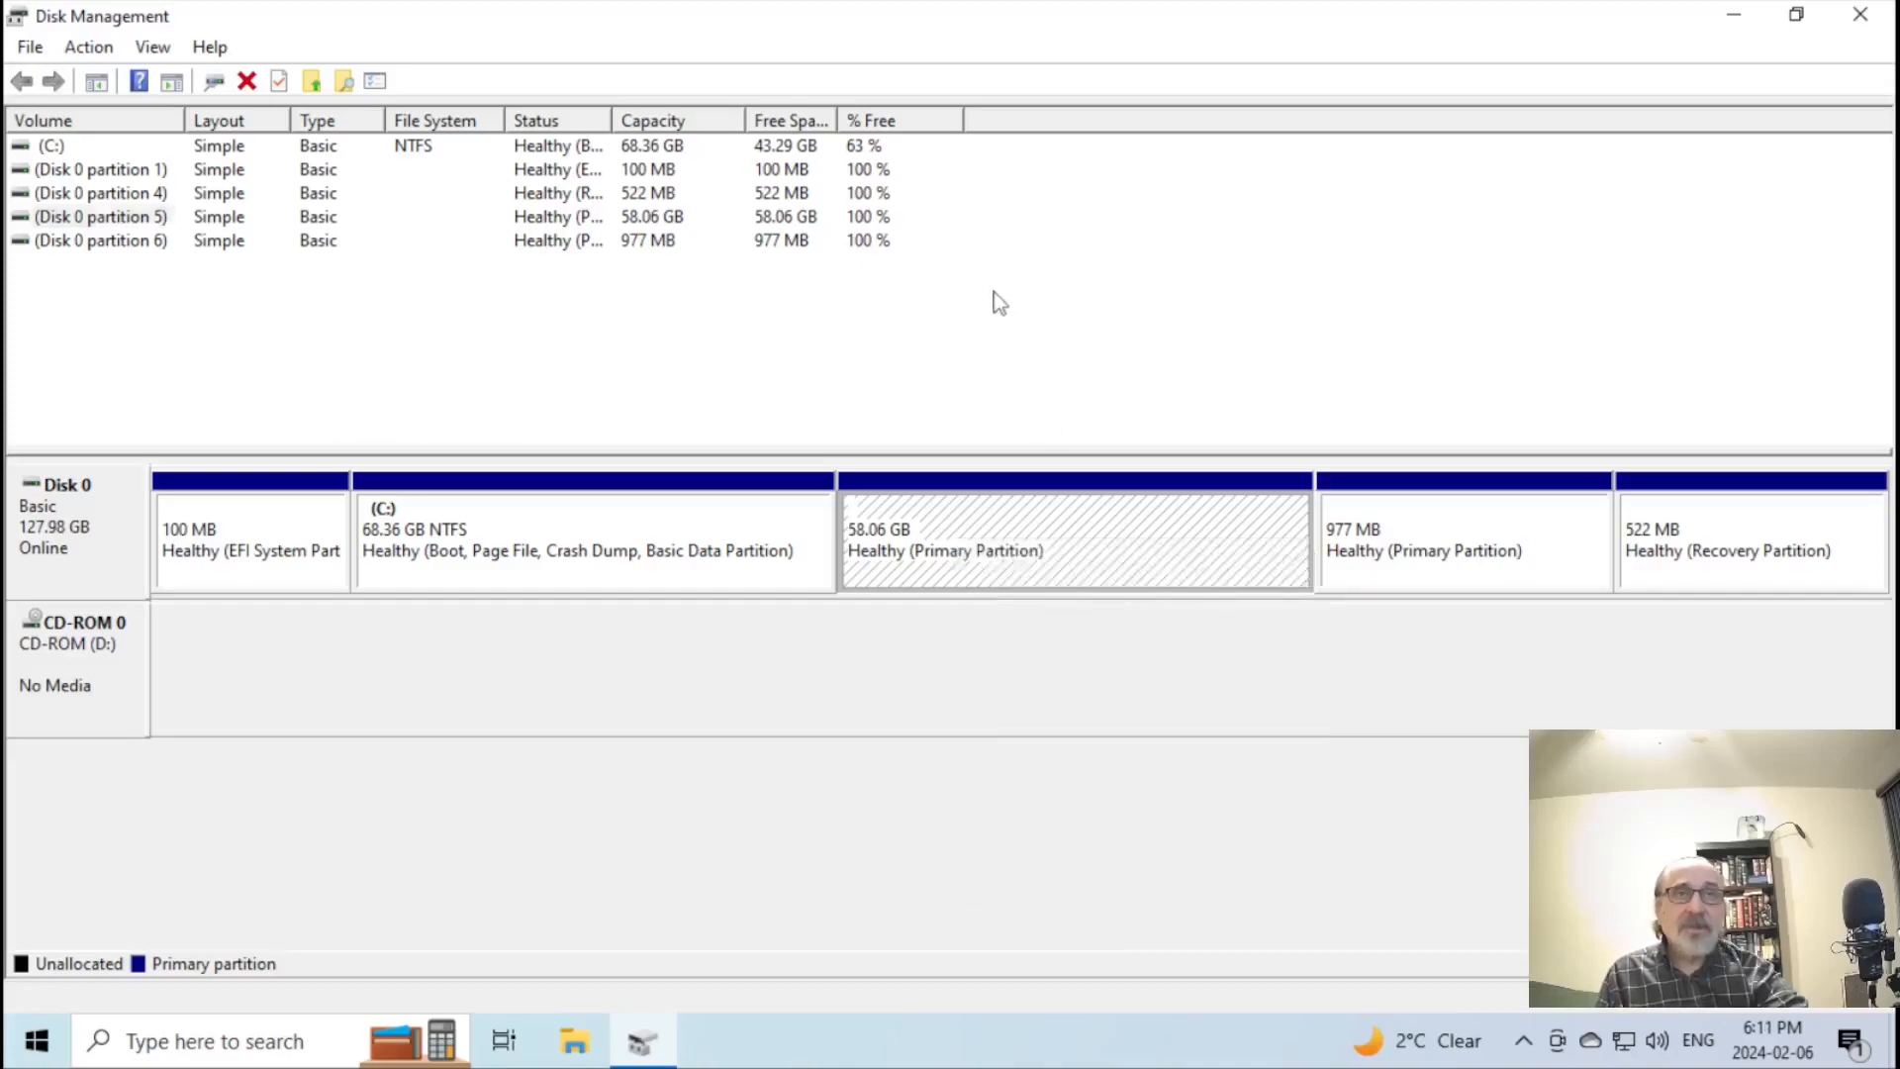
left_click(557, 545)
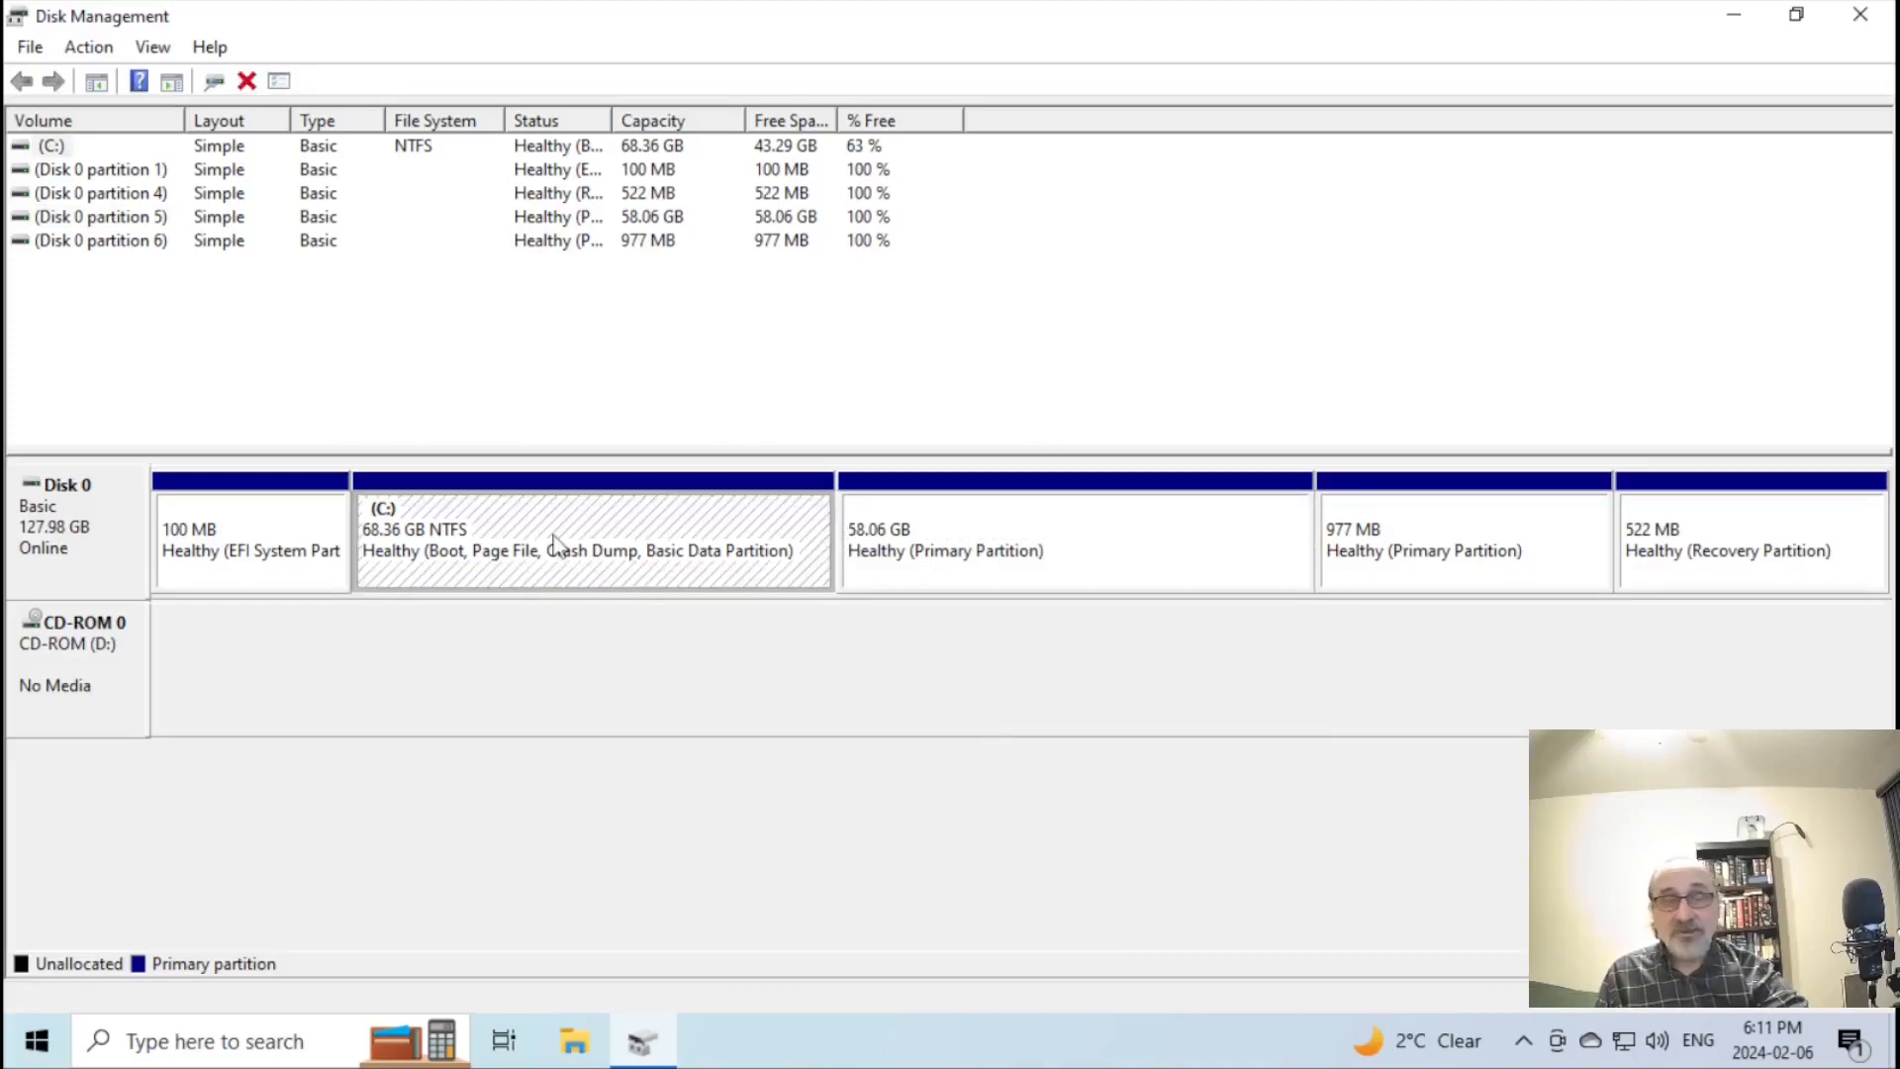
right_click(554, 543)
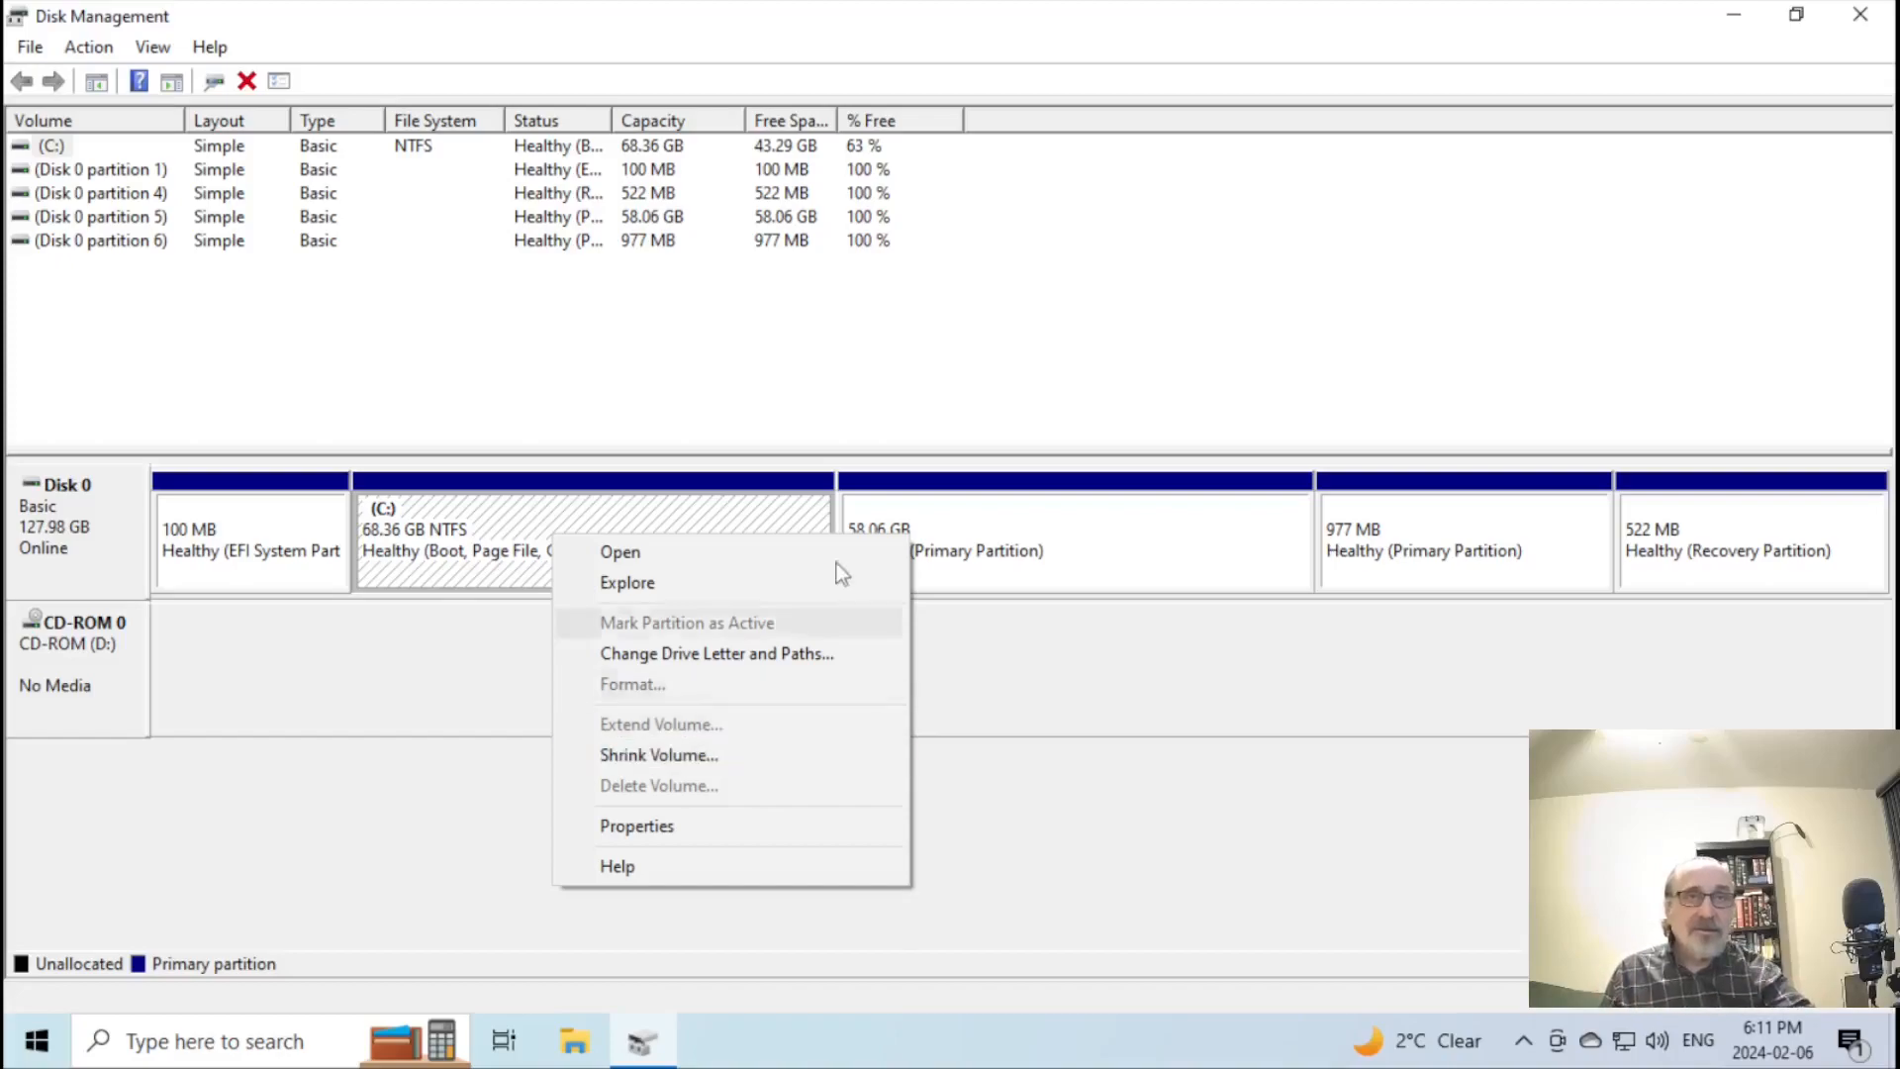
left_click(792, 406)
left_click(769, 550)
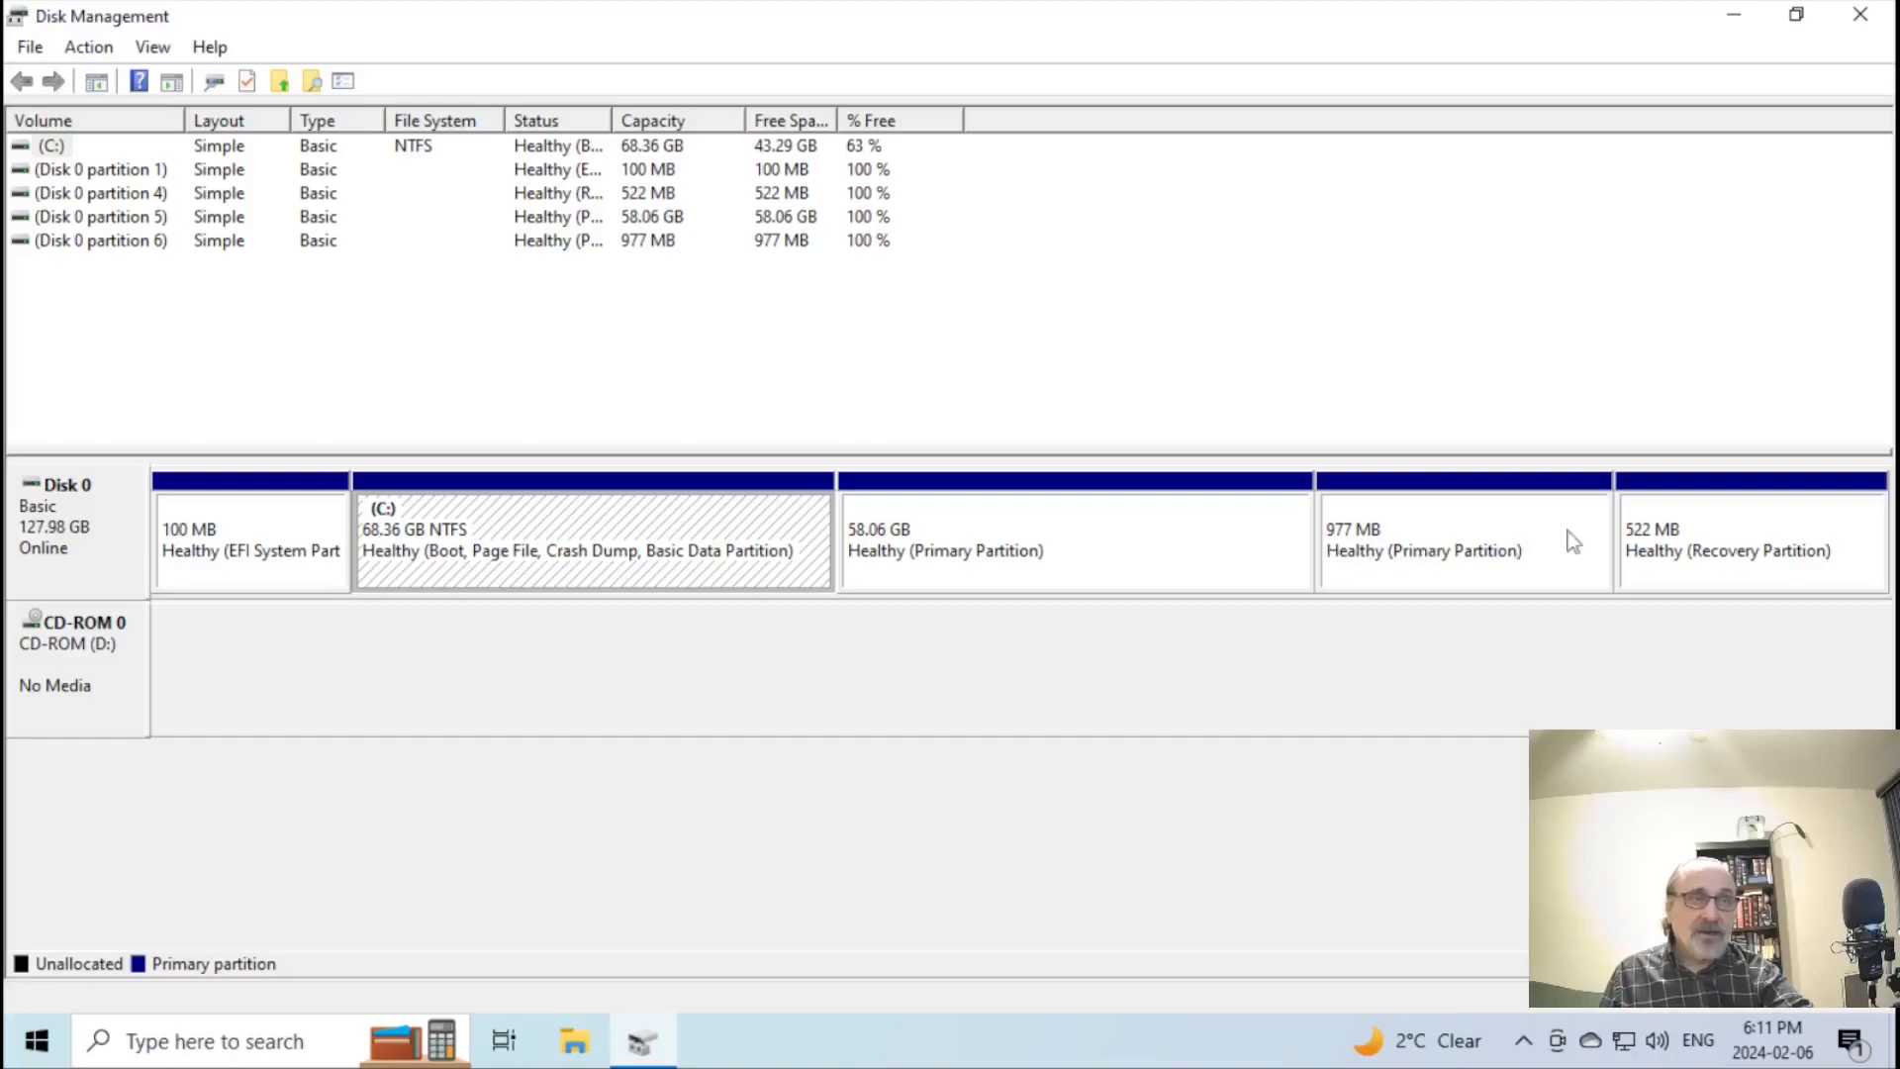
left_click(1332, 377)
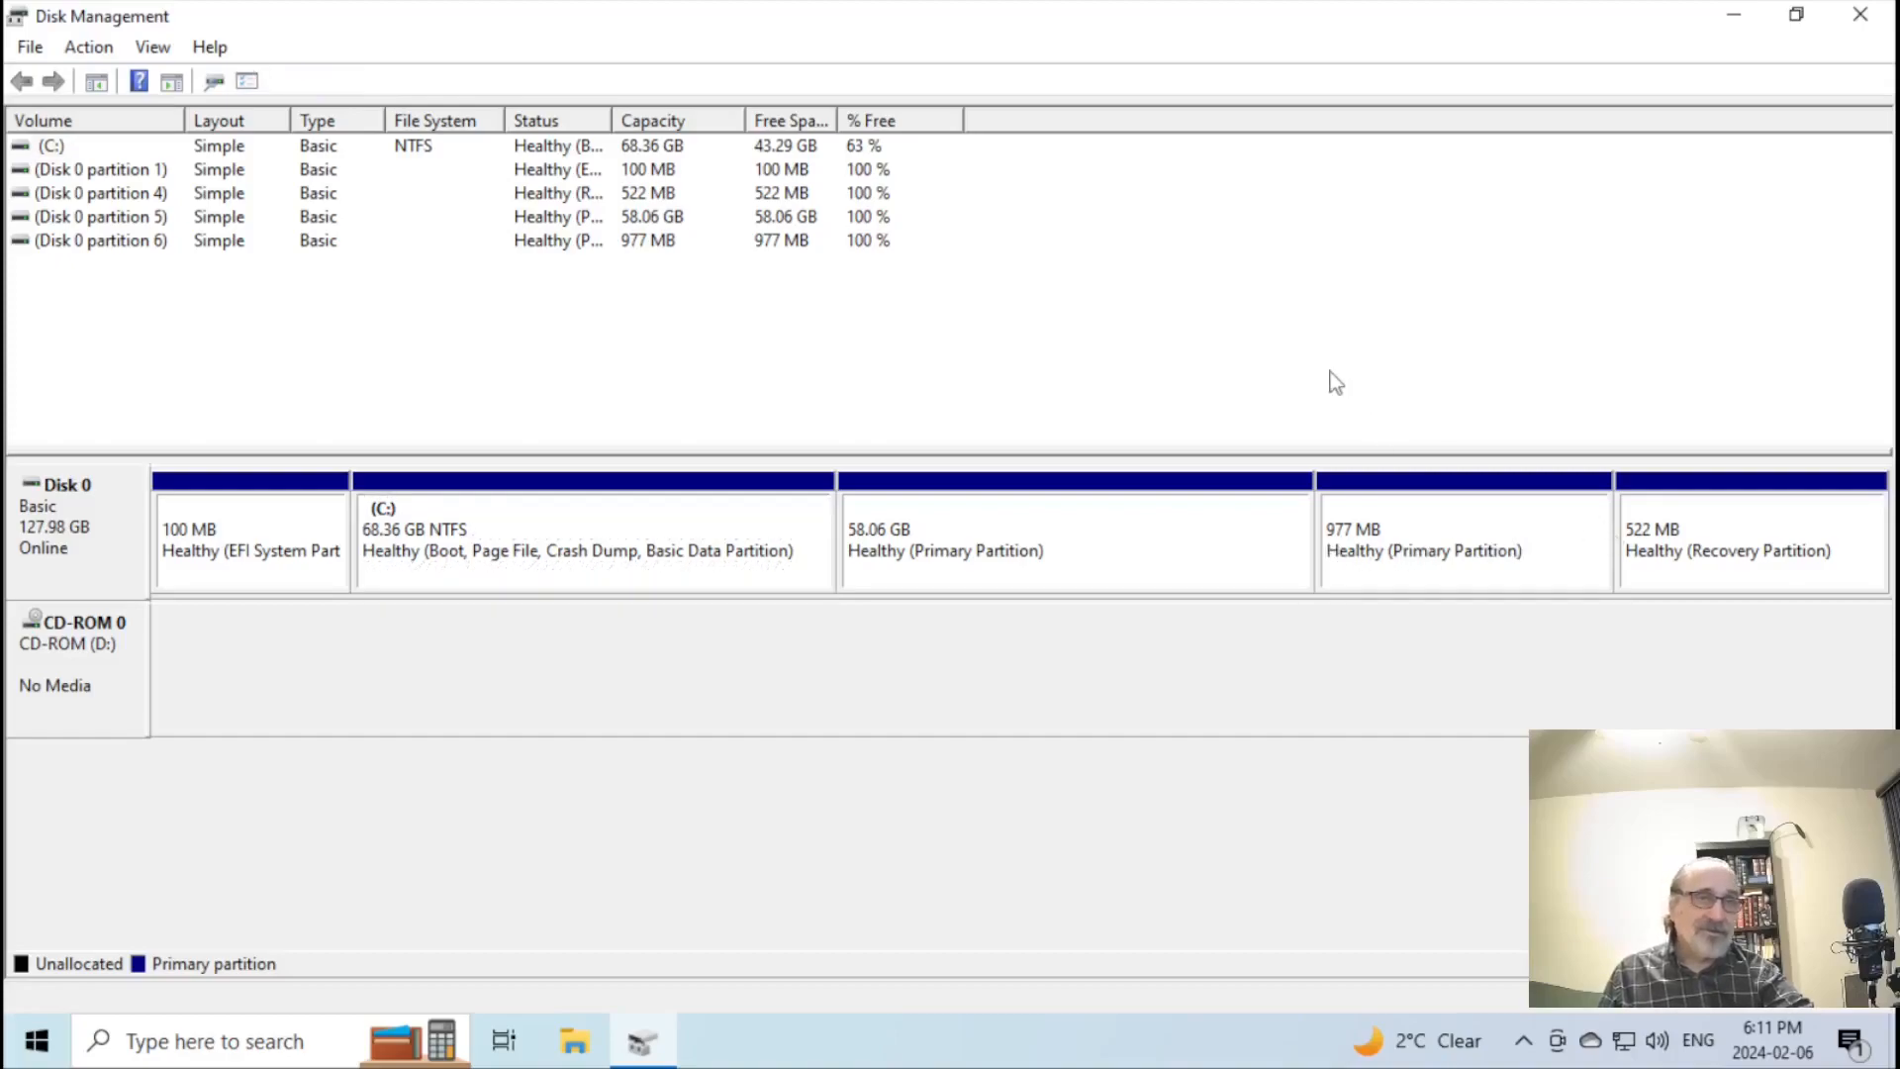
left_click(1437, 548)
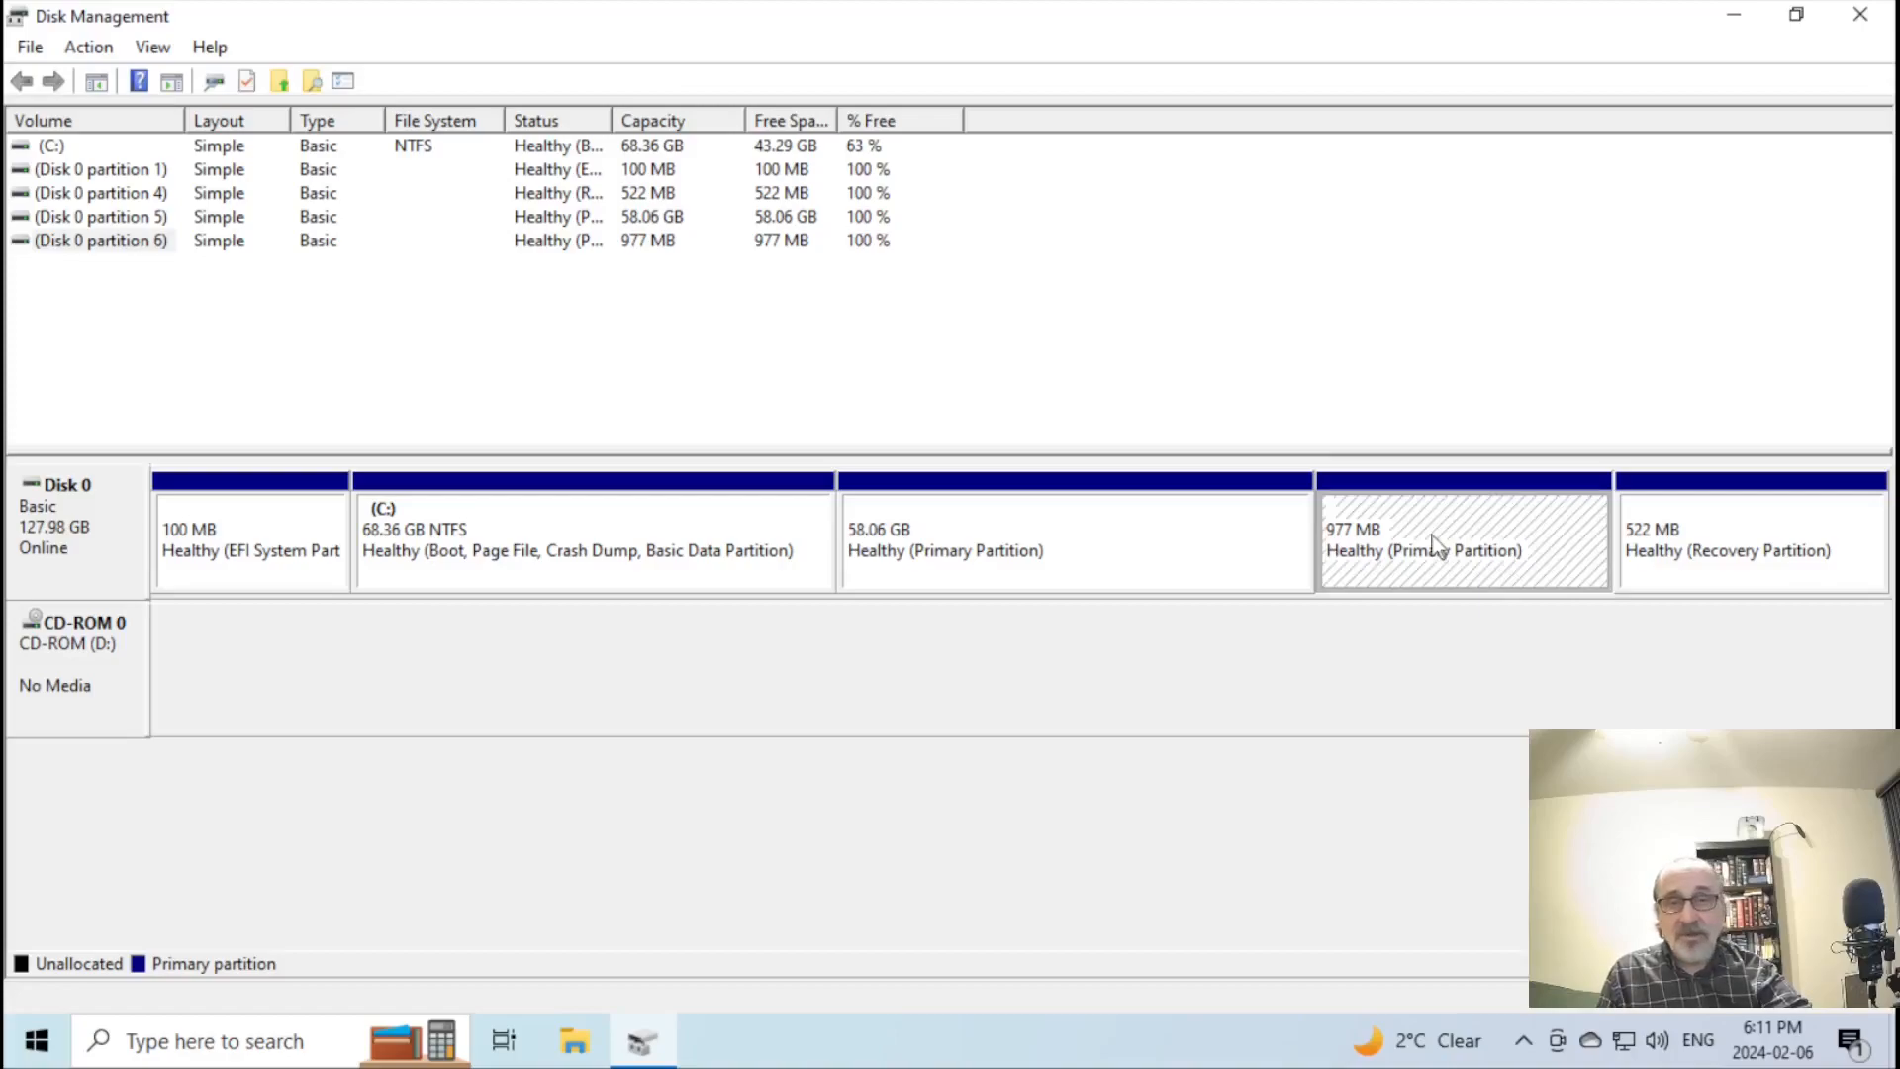
right_click(1434, 535)
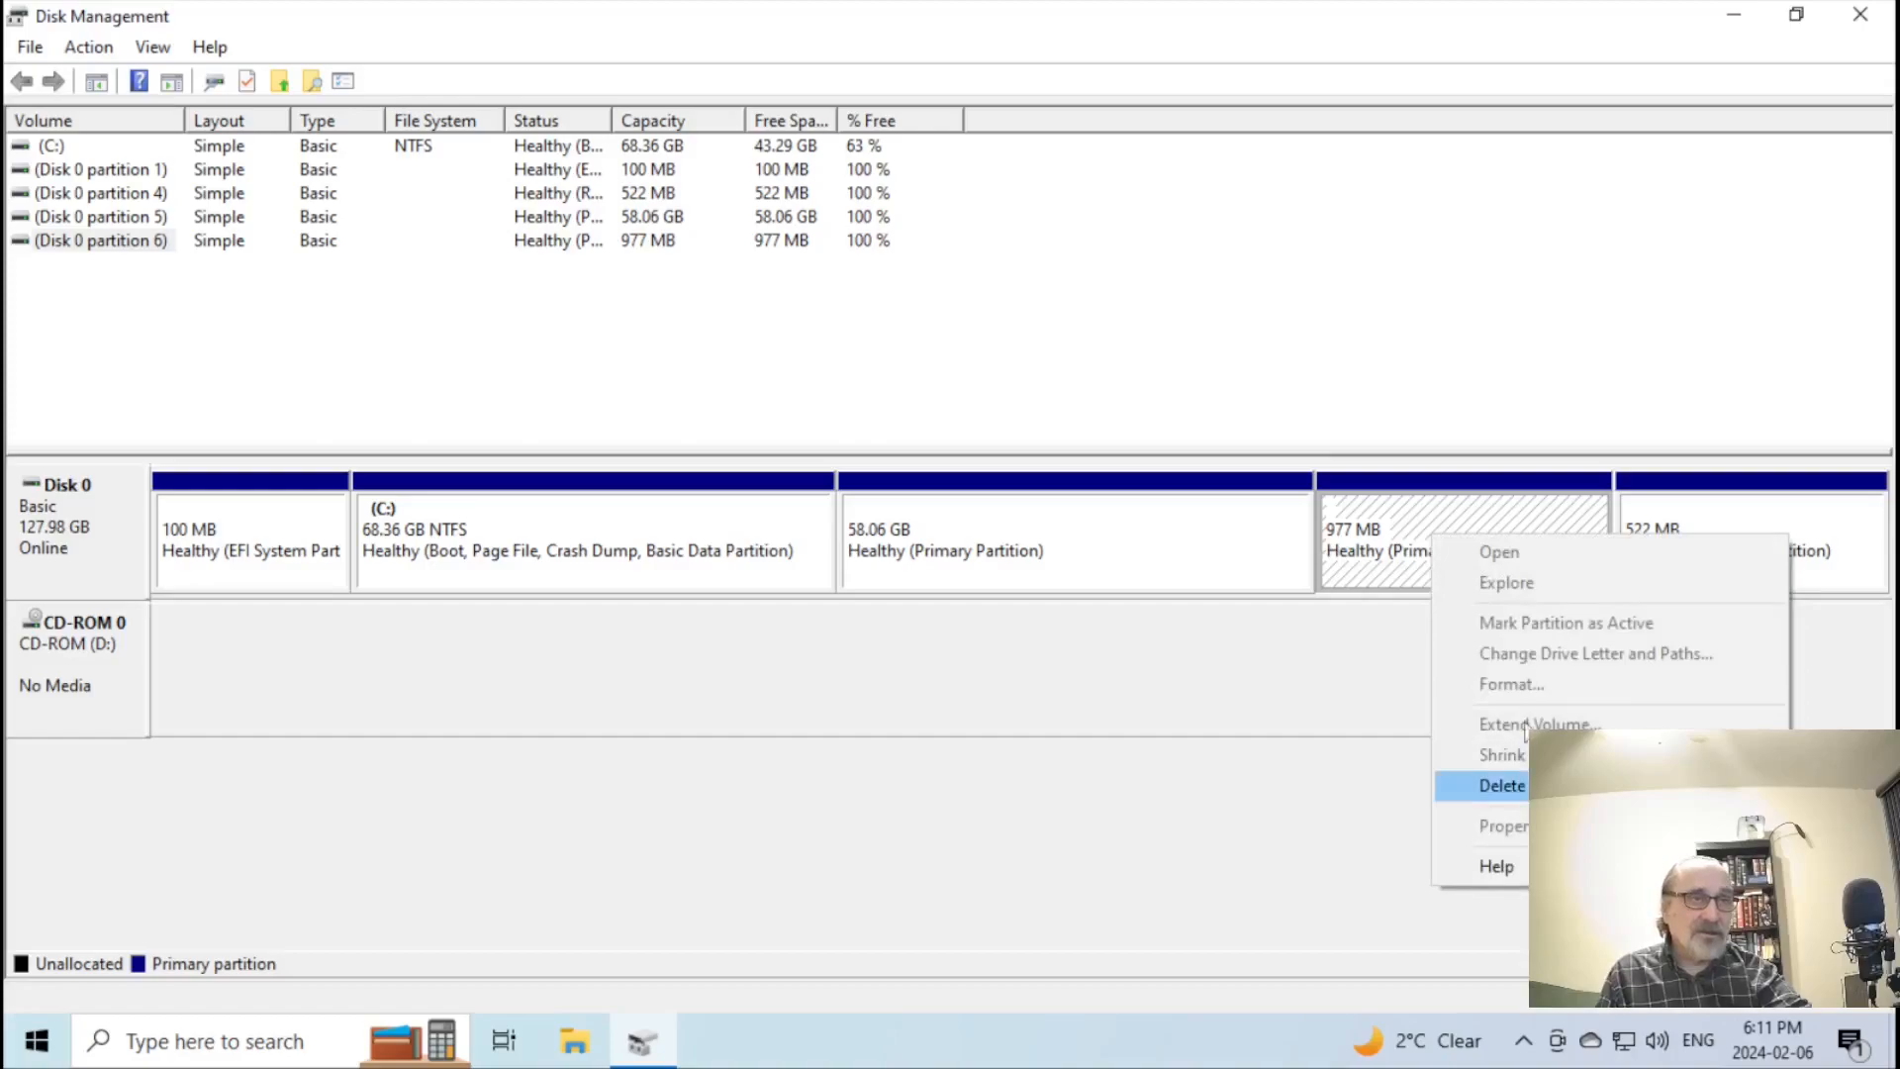
left_click(1369, 314)
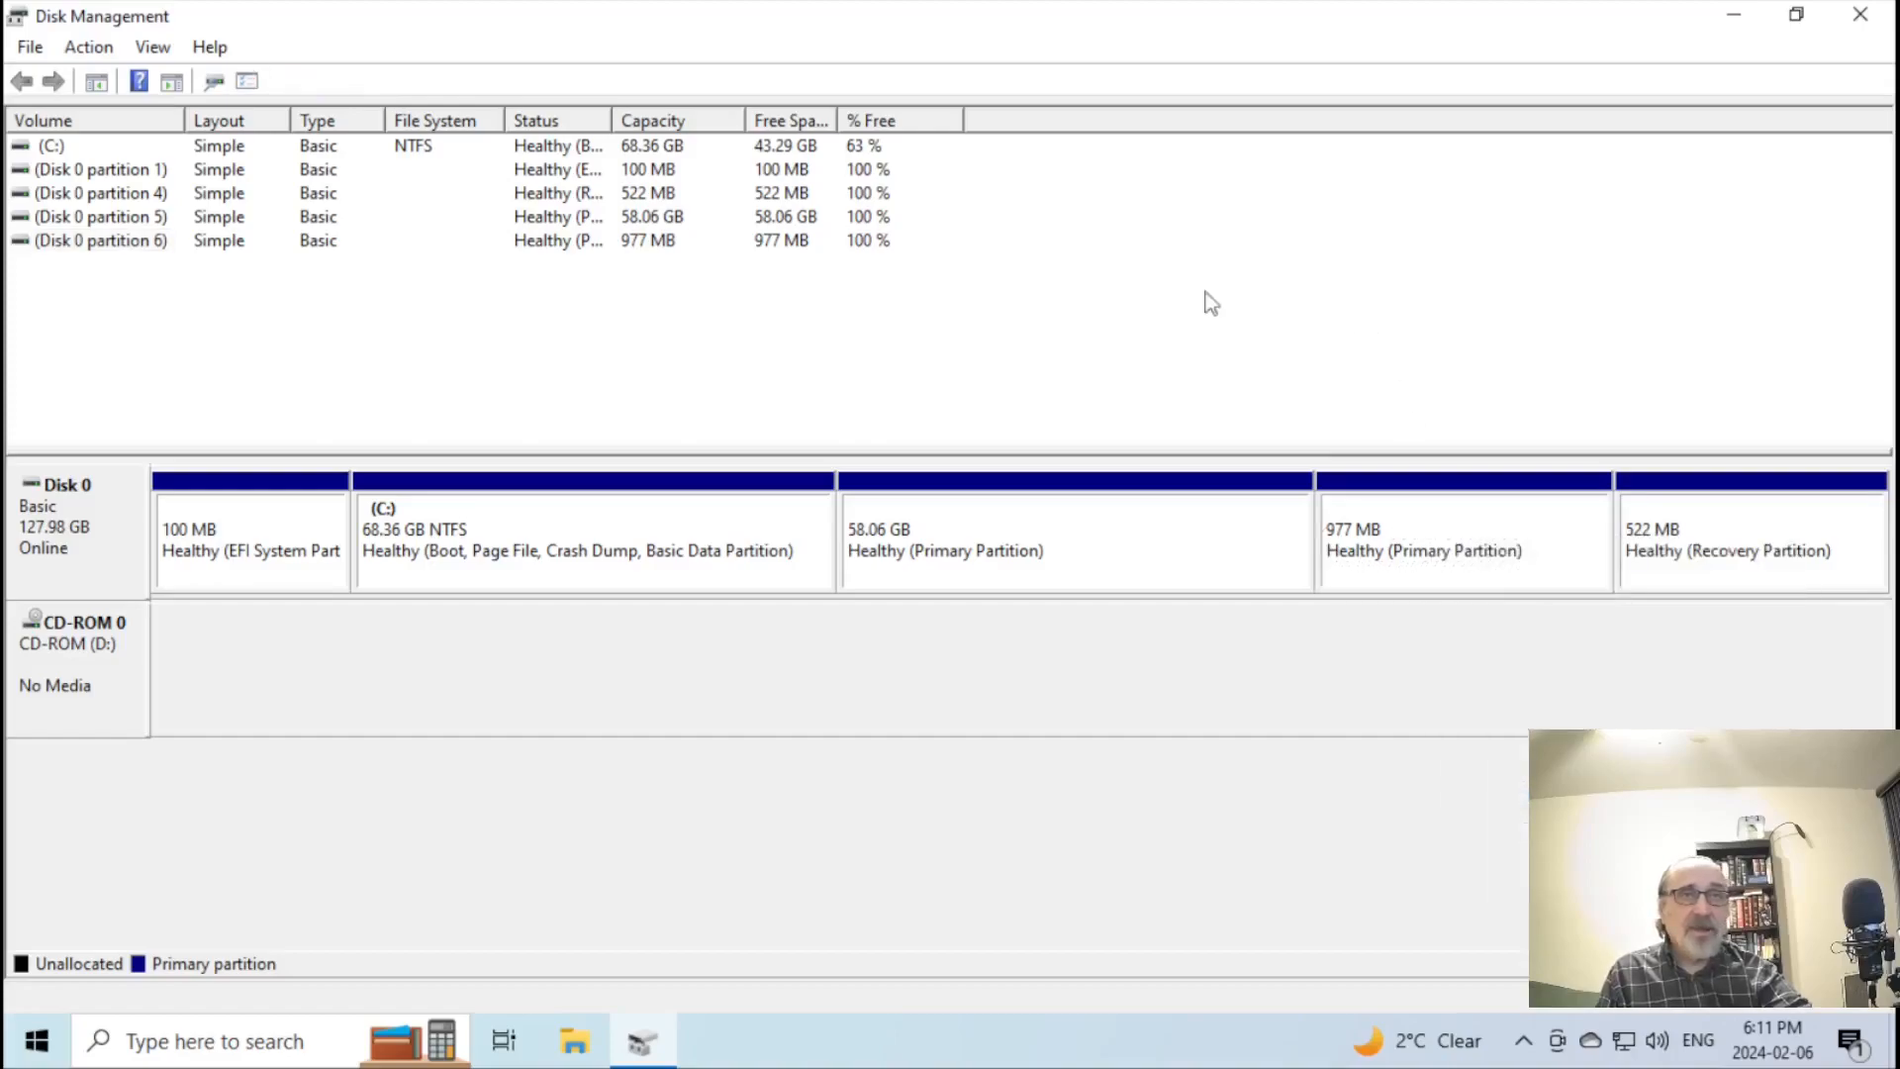
Review whether the 58.06 GB and 977 MB partitions can be deleted and whether the C: volume can be extended.
left_click(946, 541)
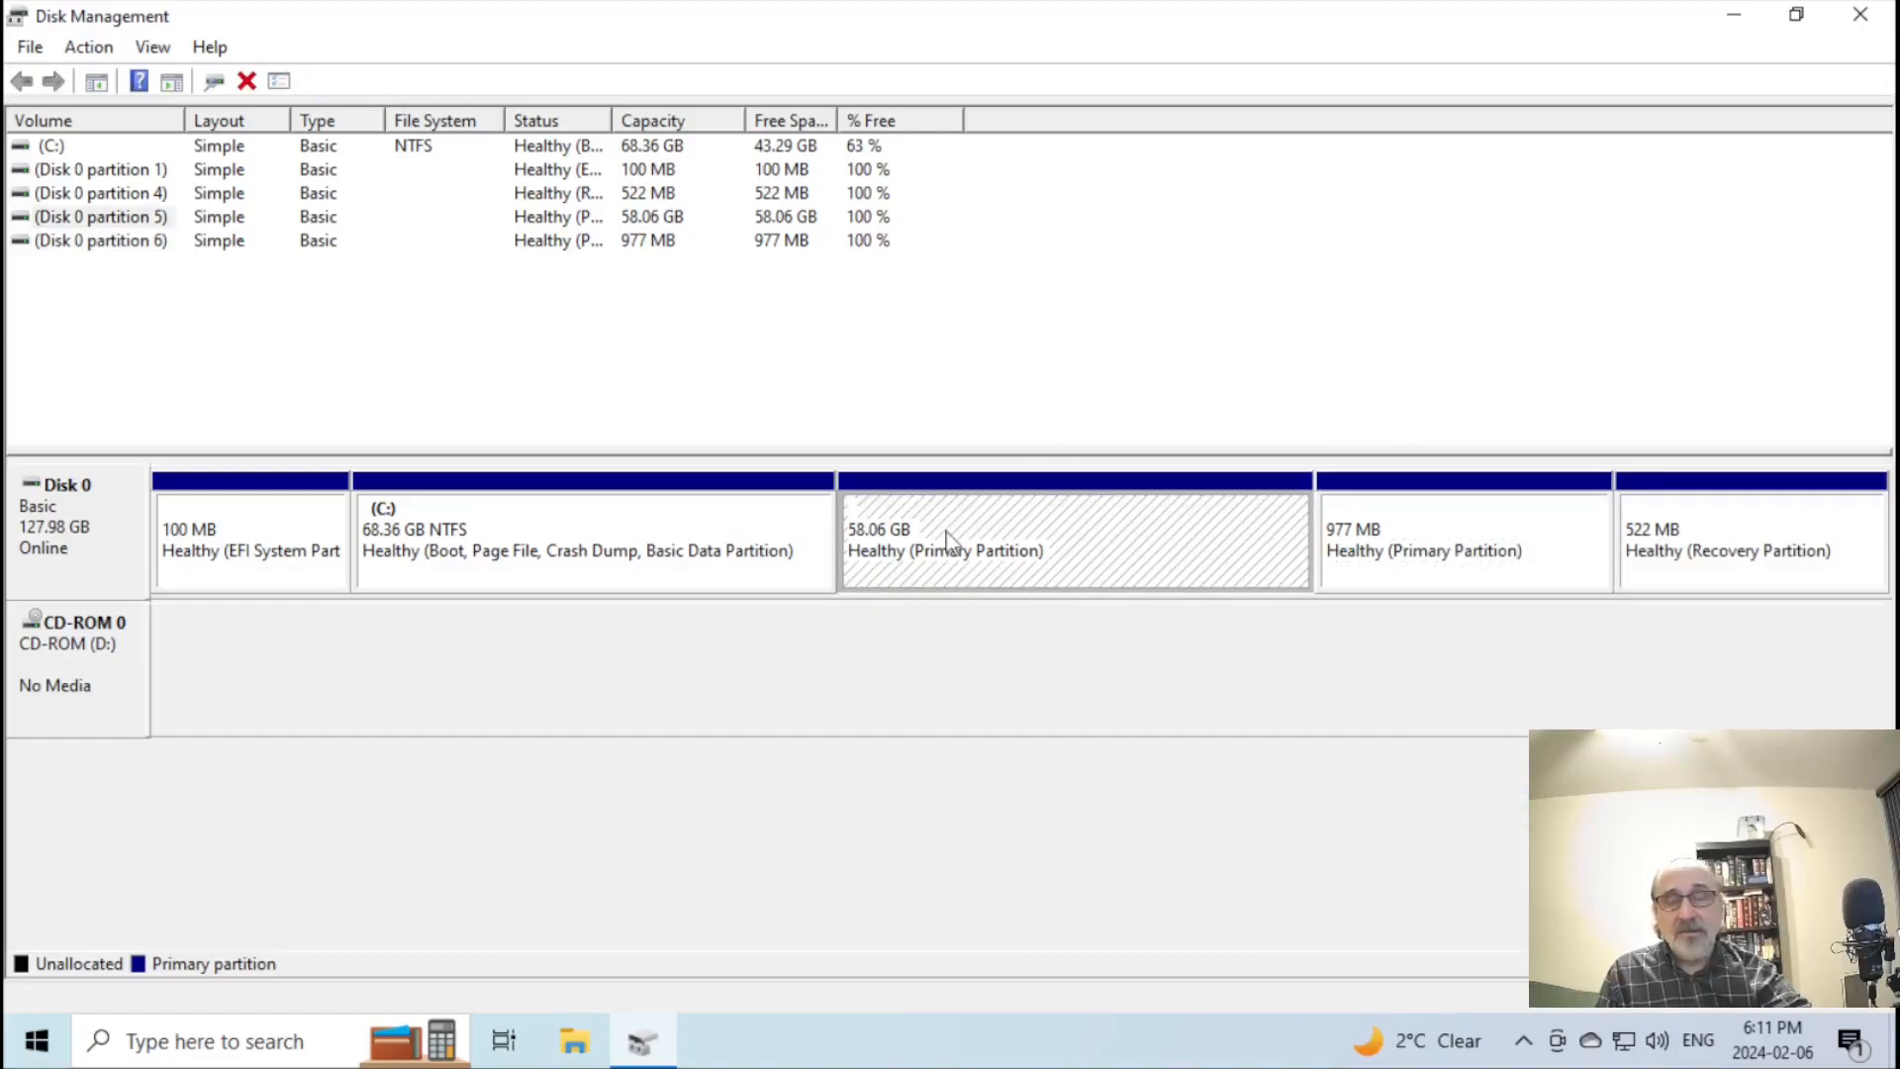
right_click(946, 541)
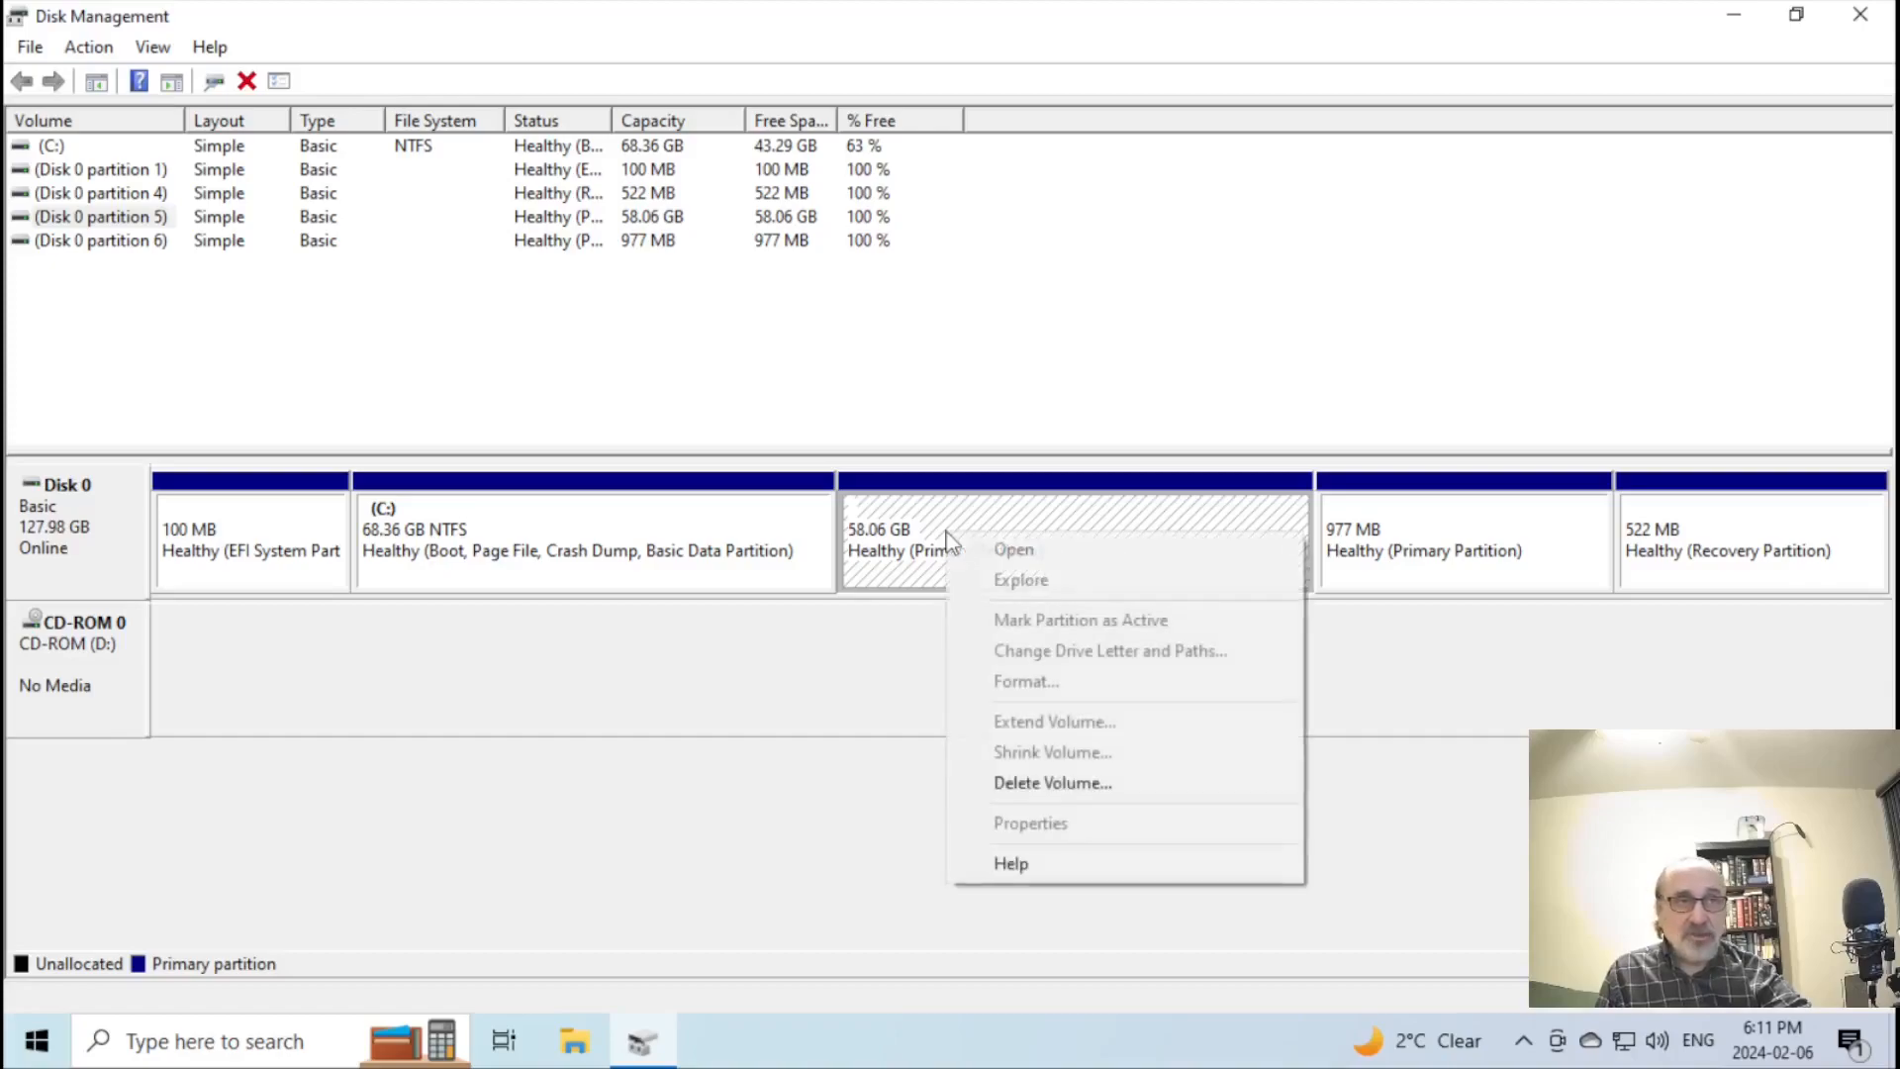
left_click(1120, 310)
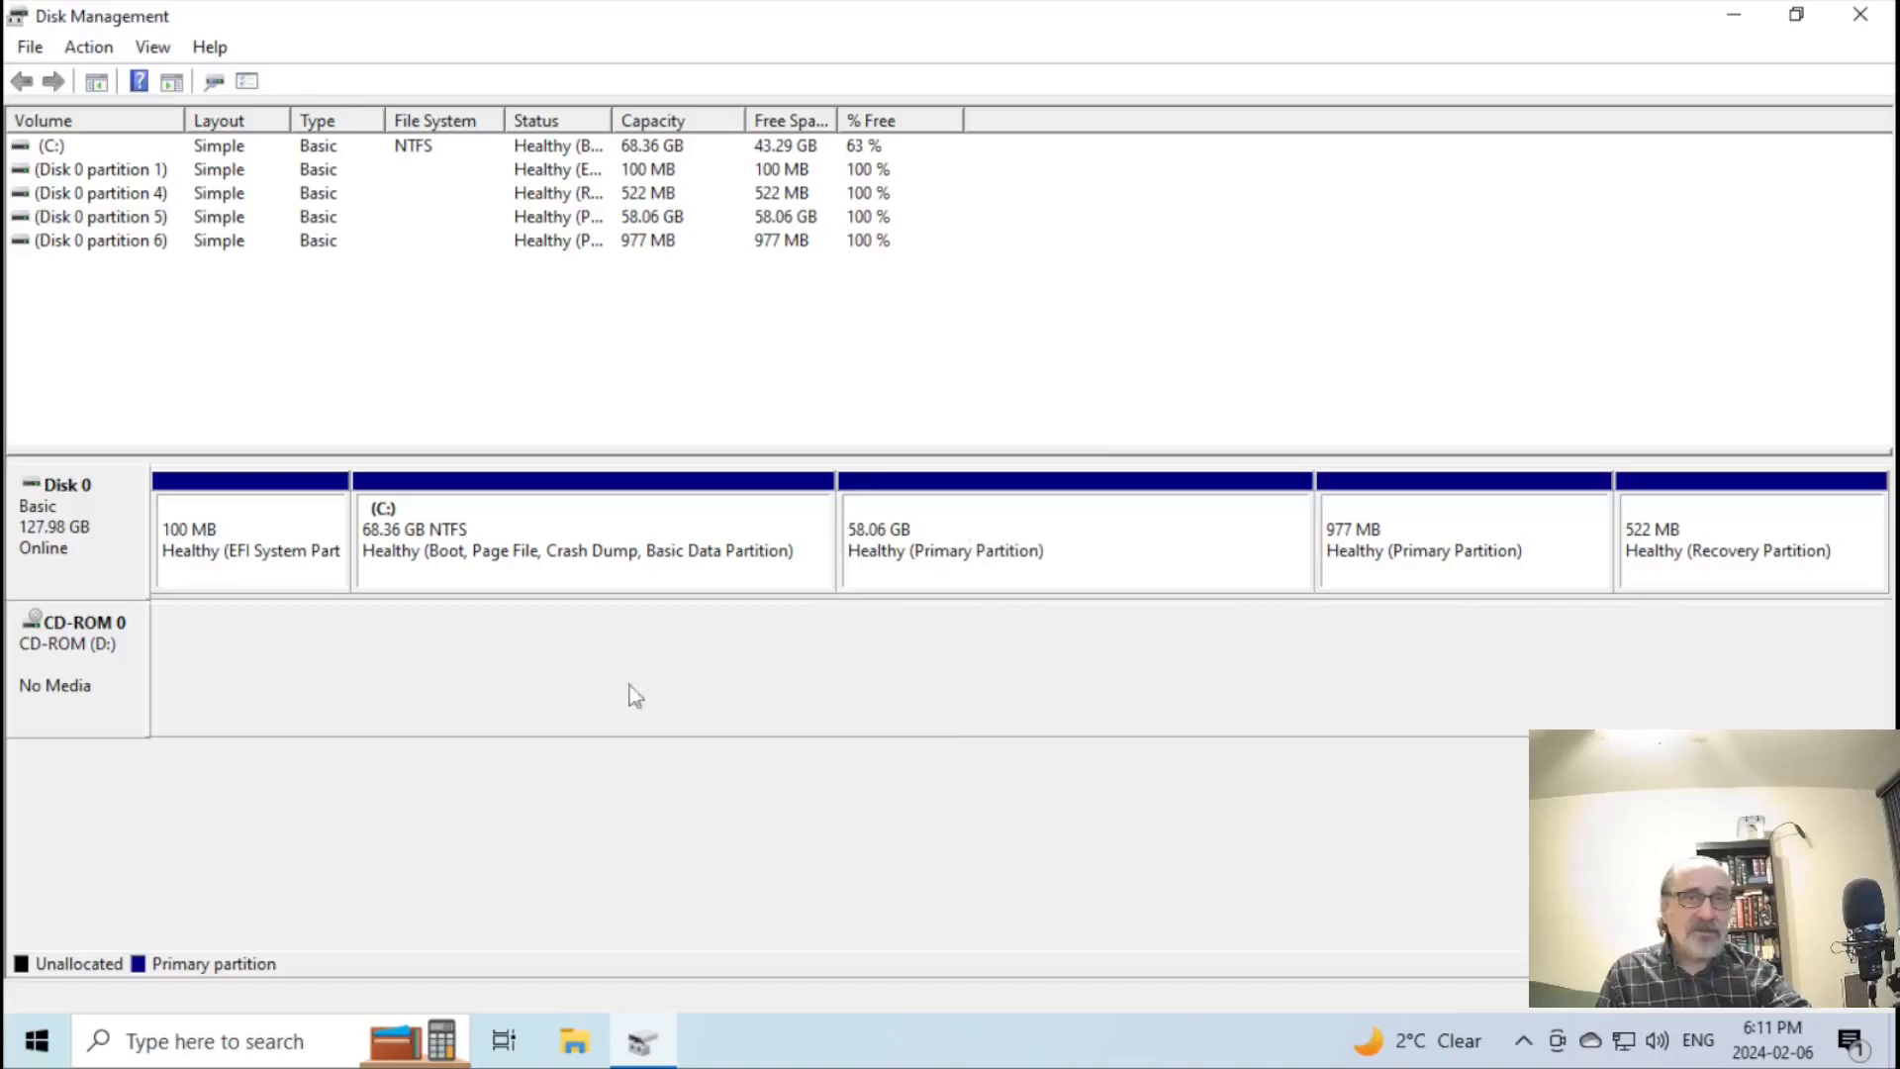
left_click(519, 534)
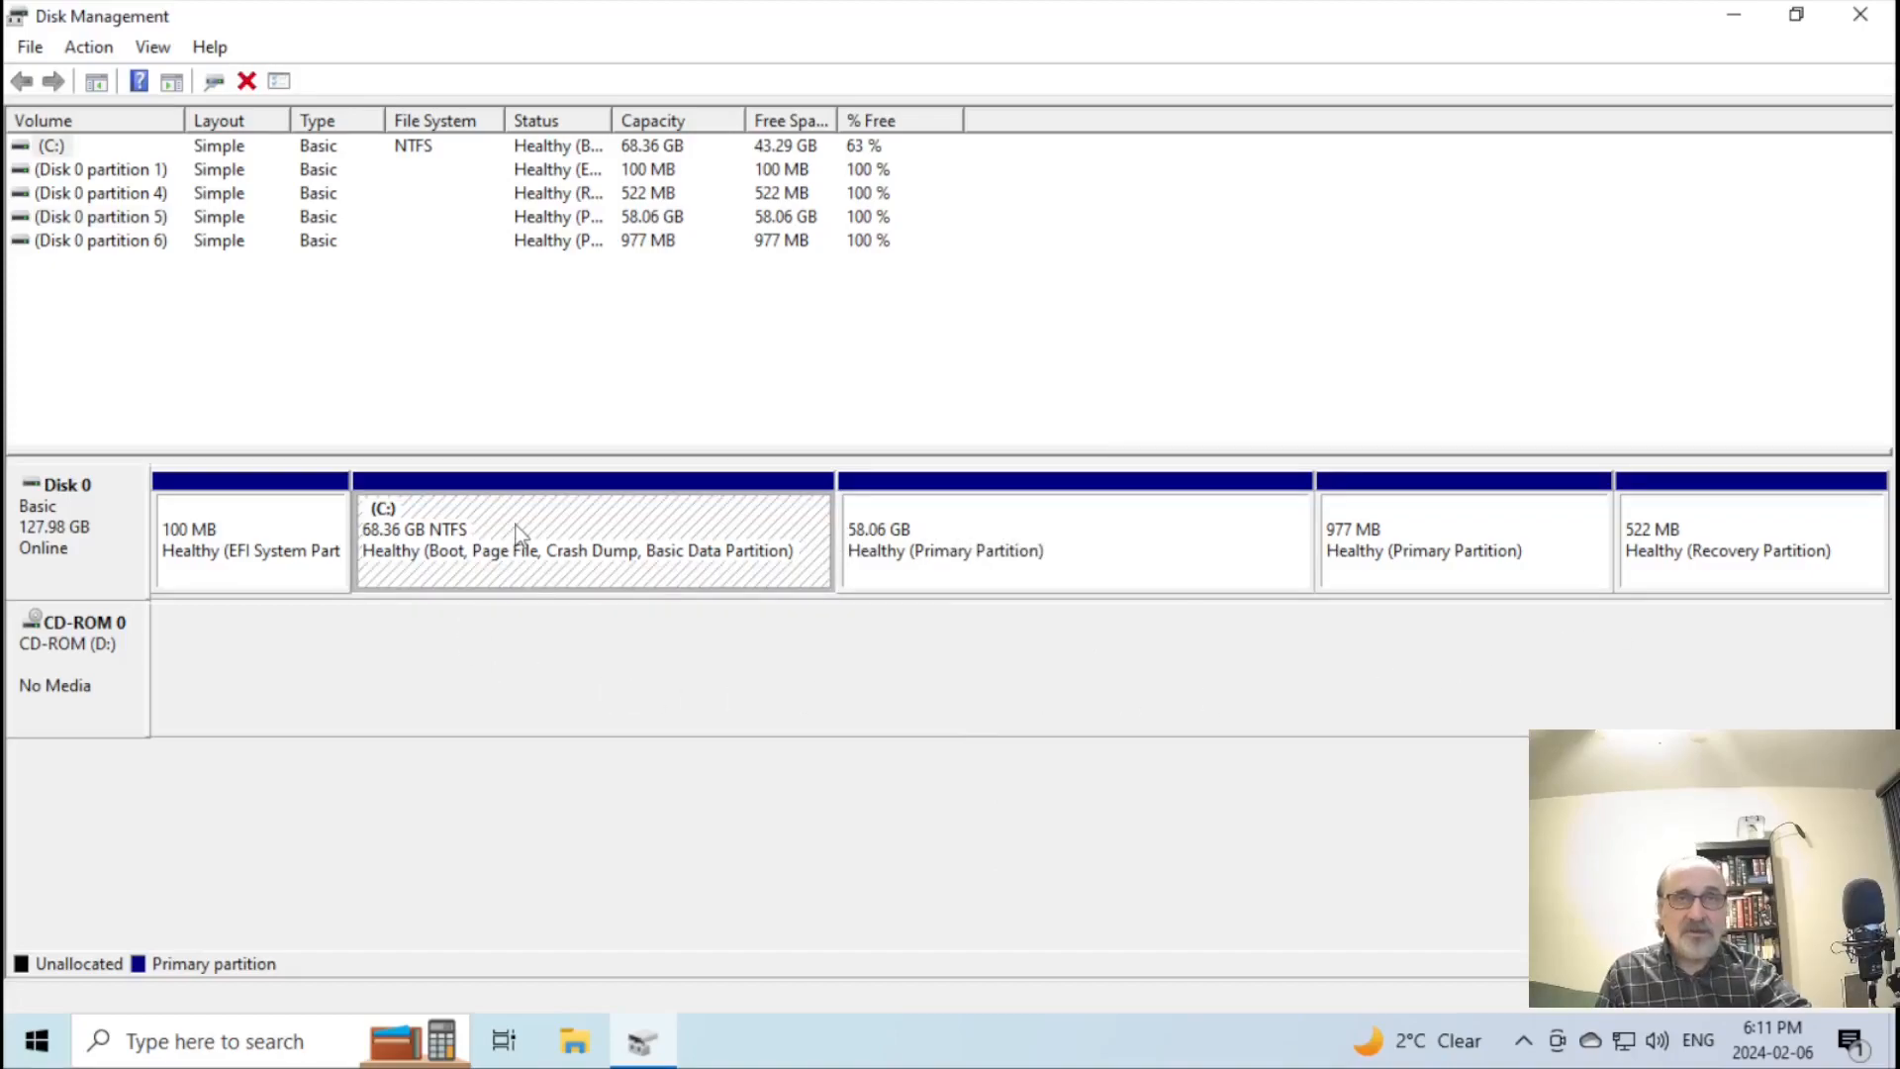
right_click(517, 532)
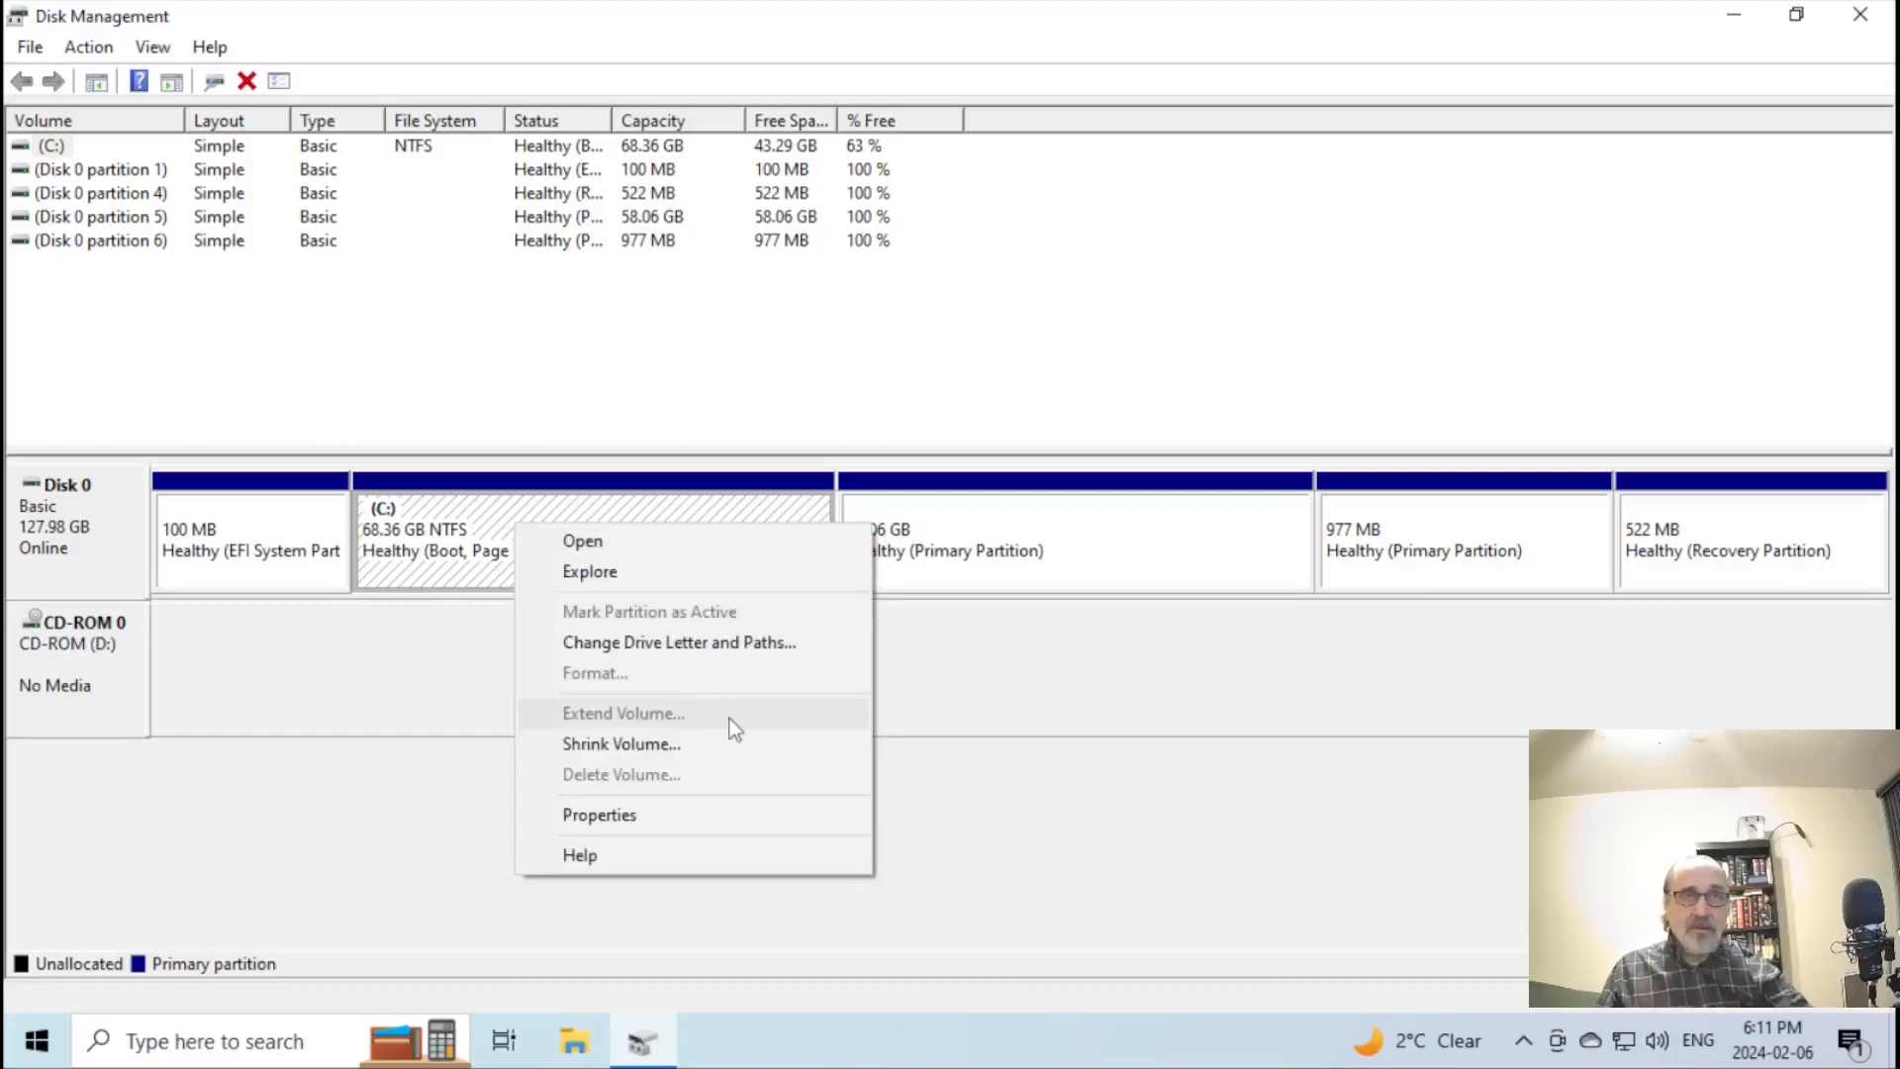
left_click(1239, 663)
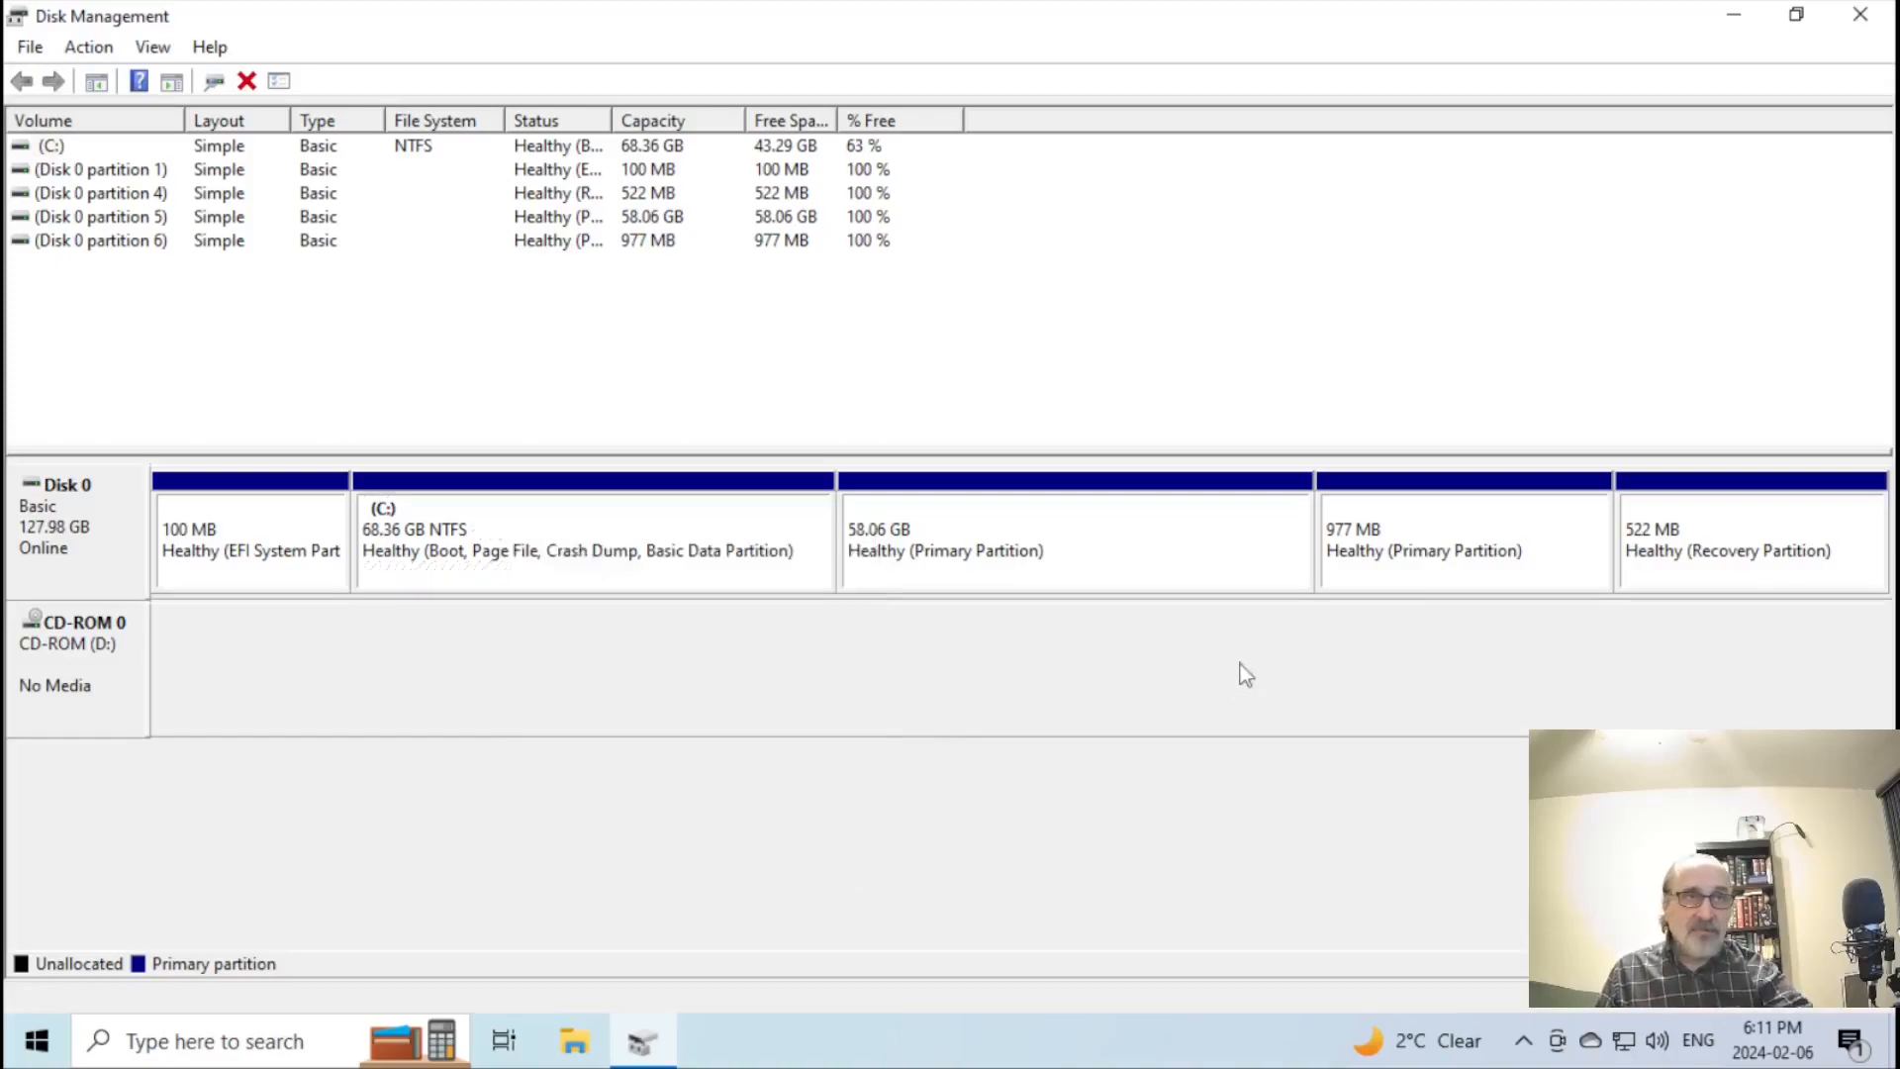
left_click(1412, 545)
right_click(1412, 546)
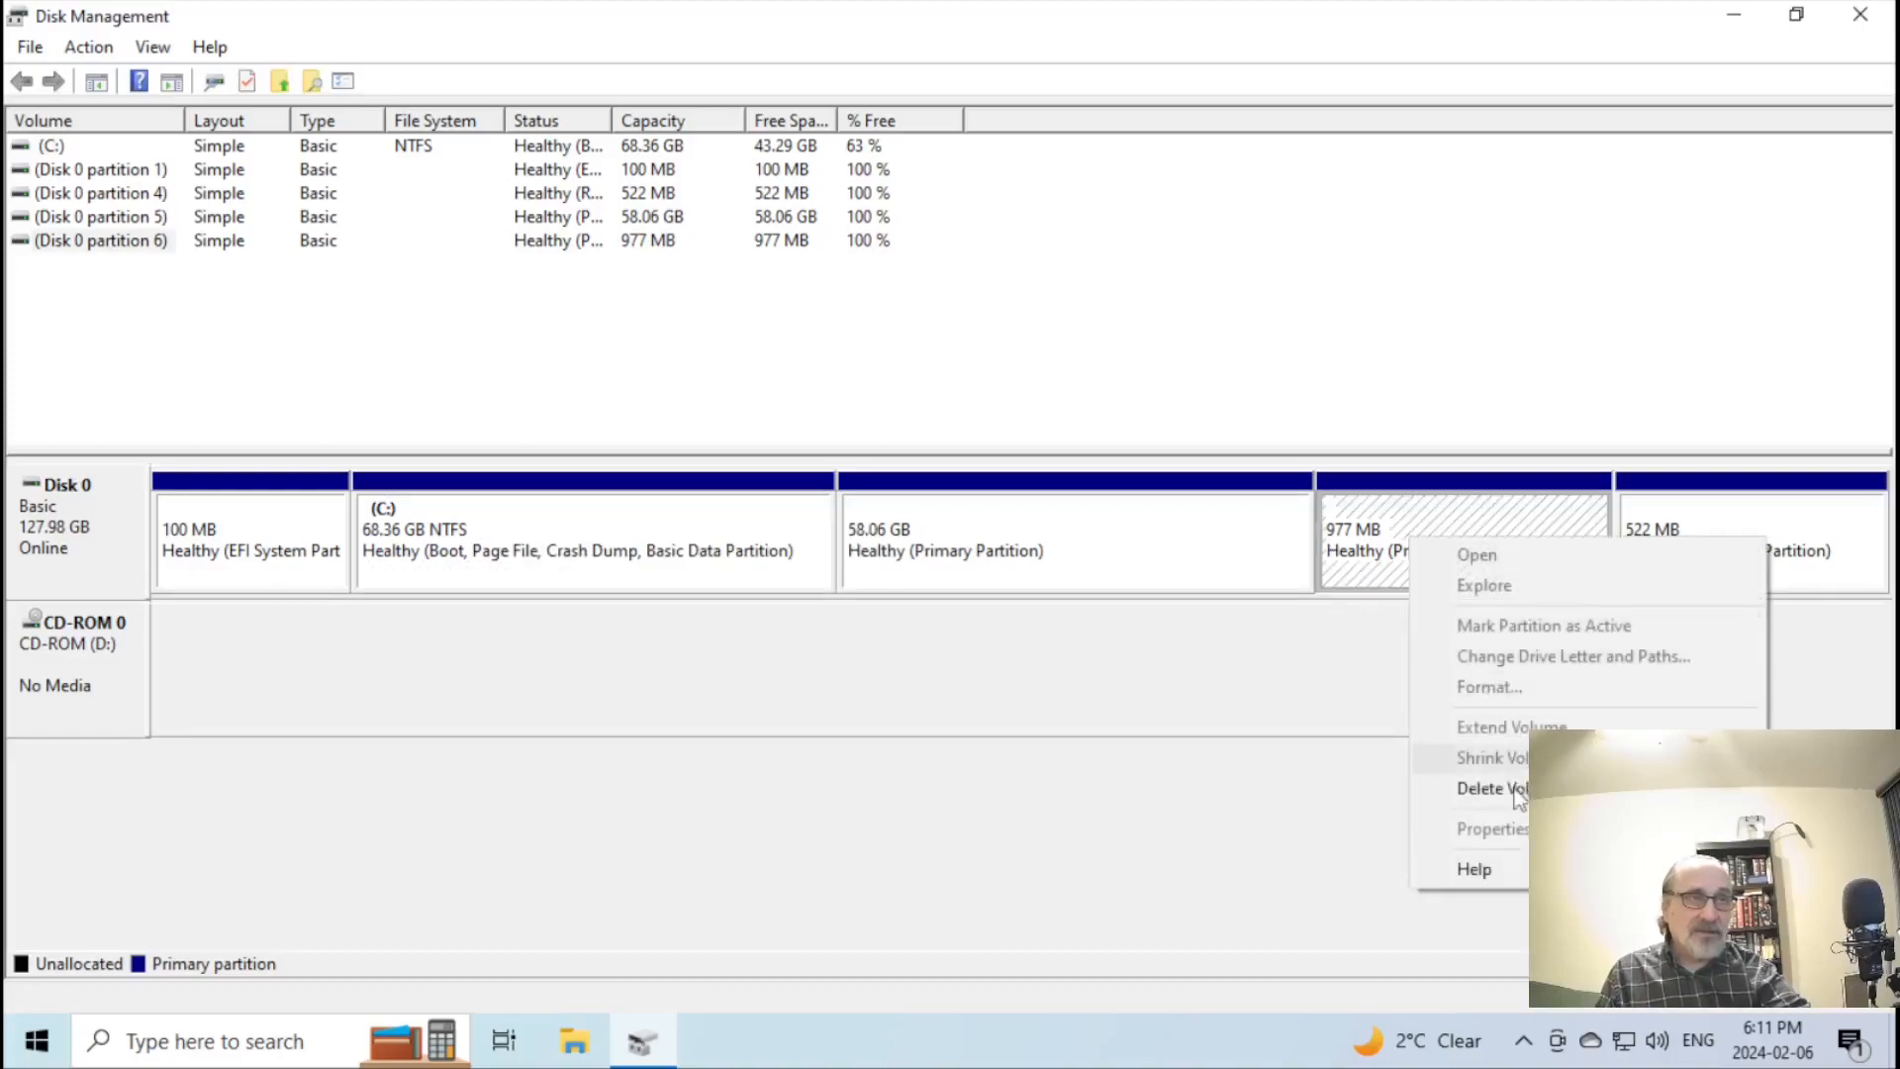
left_click(1091, 652)
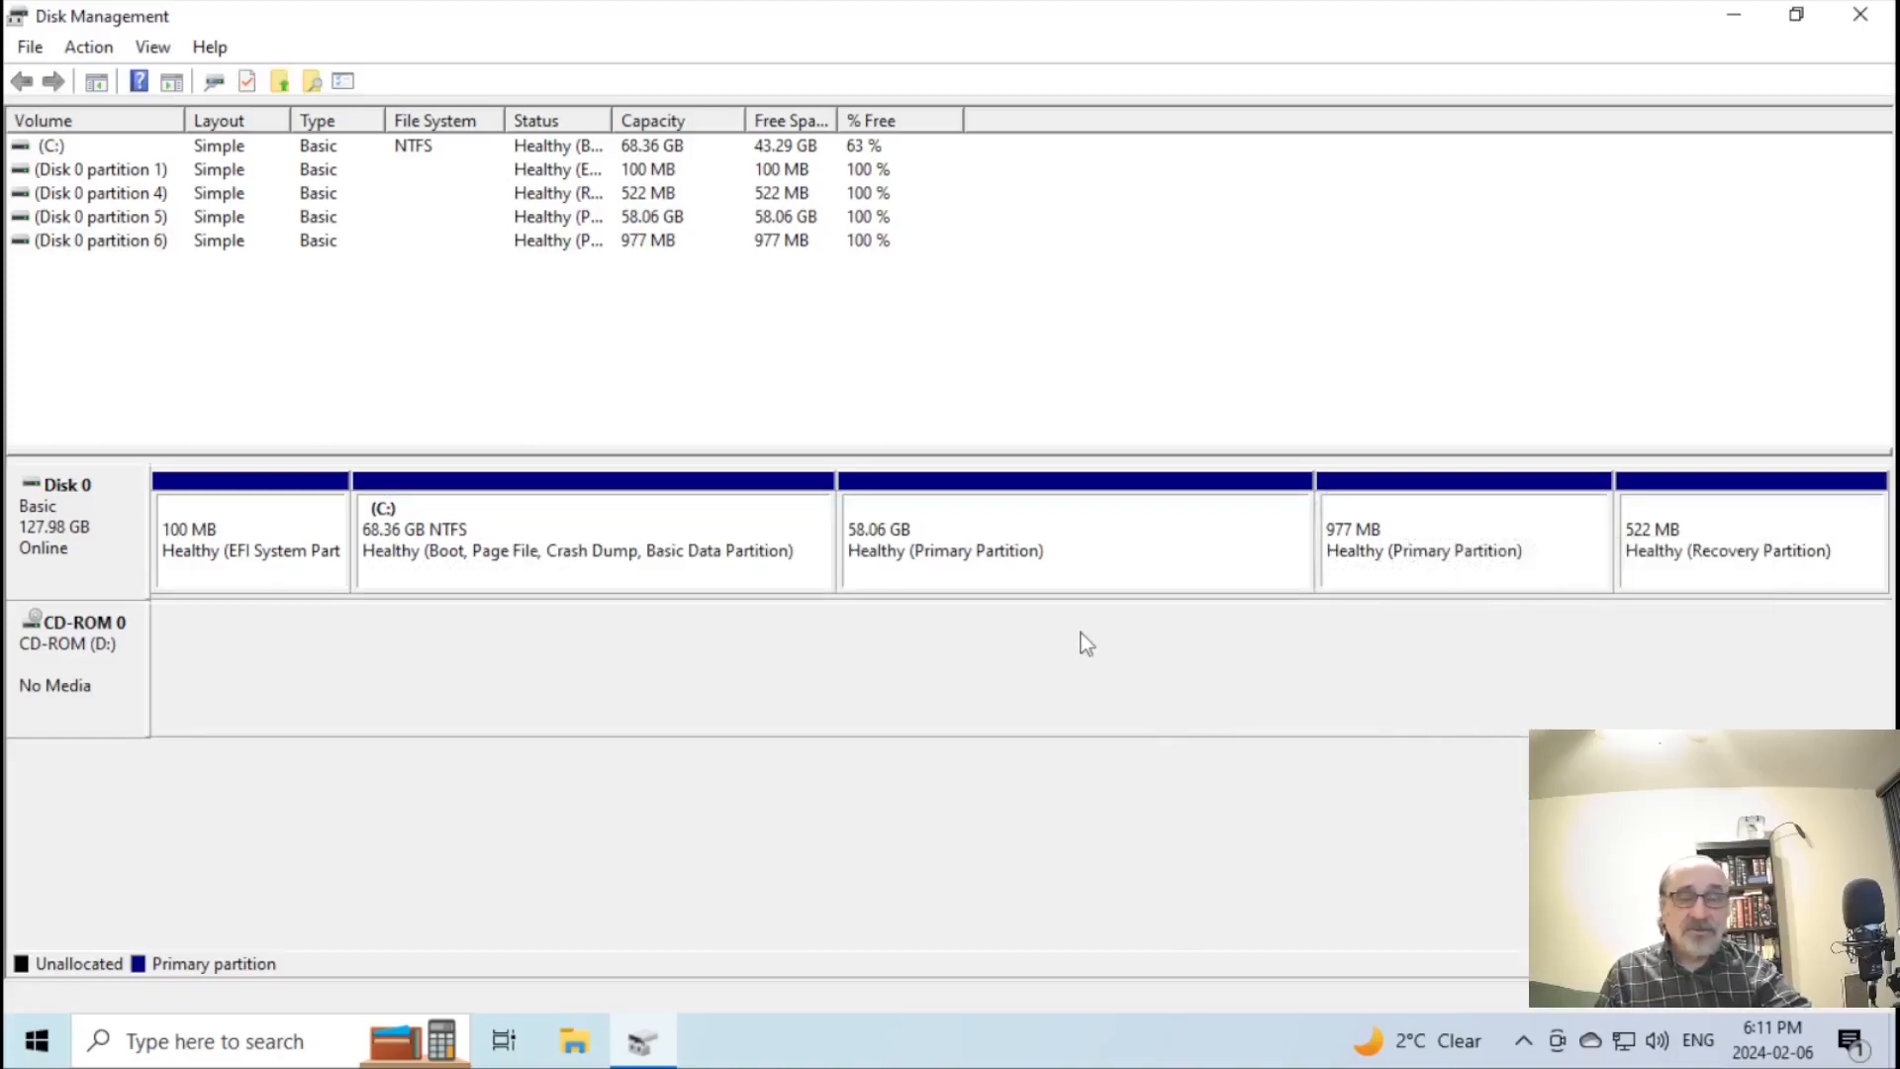
Check which volume operations are offered for the 58.06 GB primary partition and the C: volume, leaving both unmodified.
left_click(1089, 550)
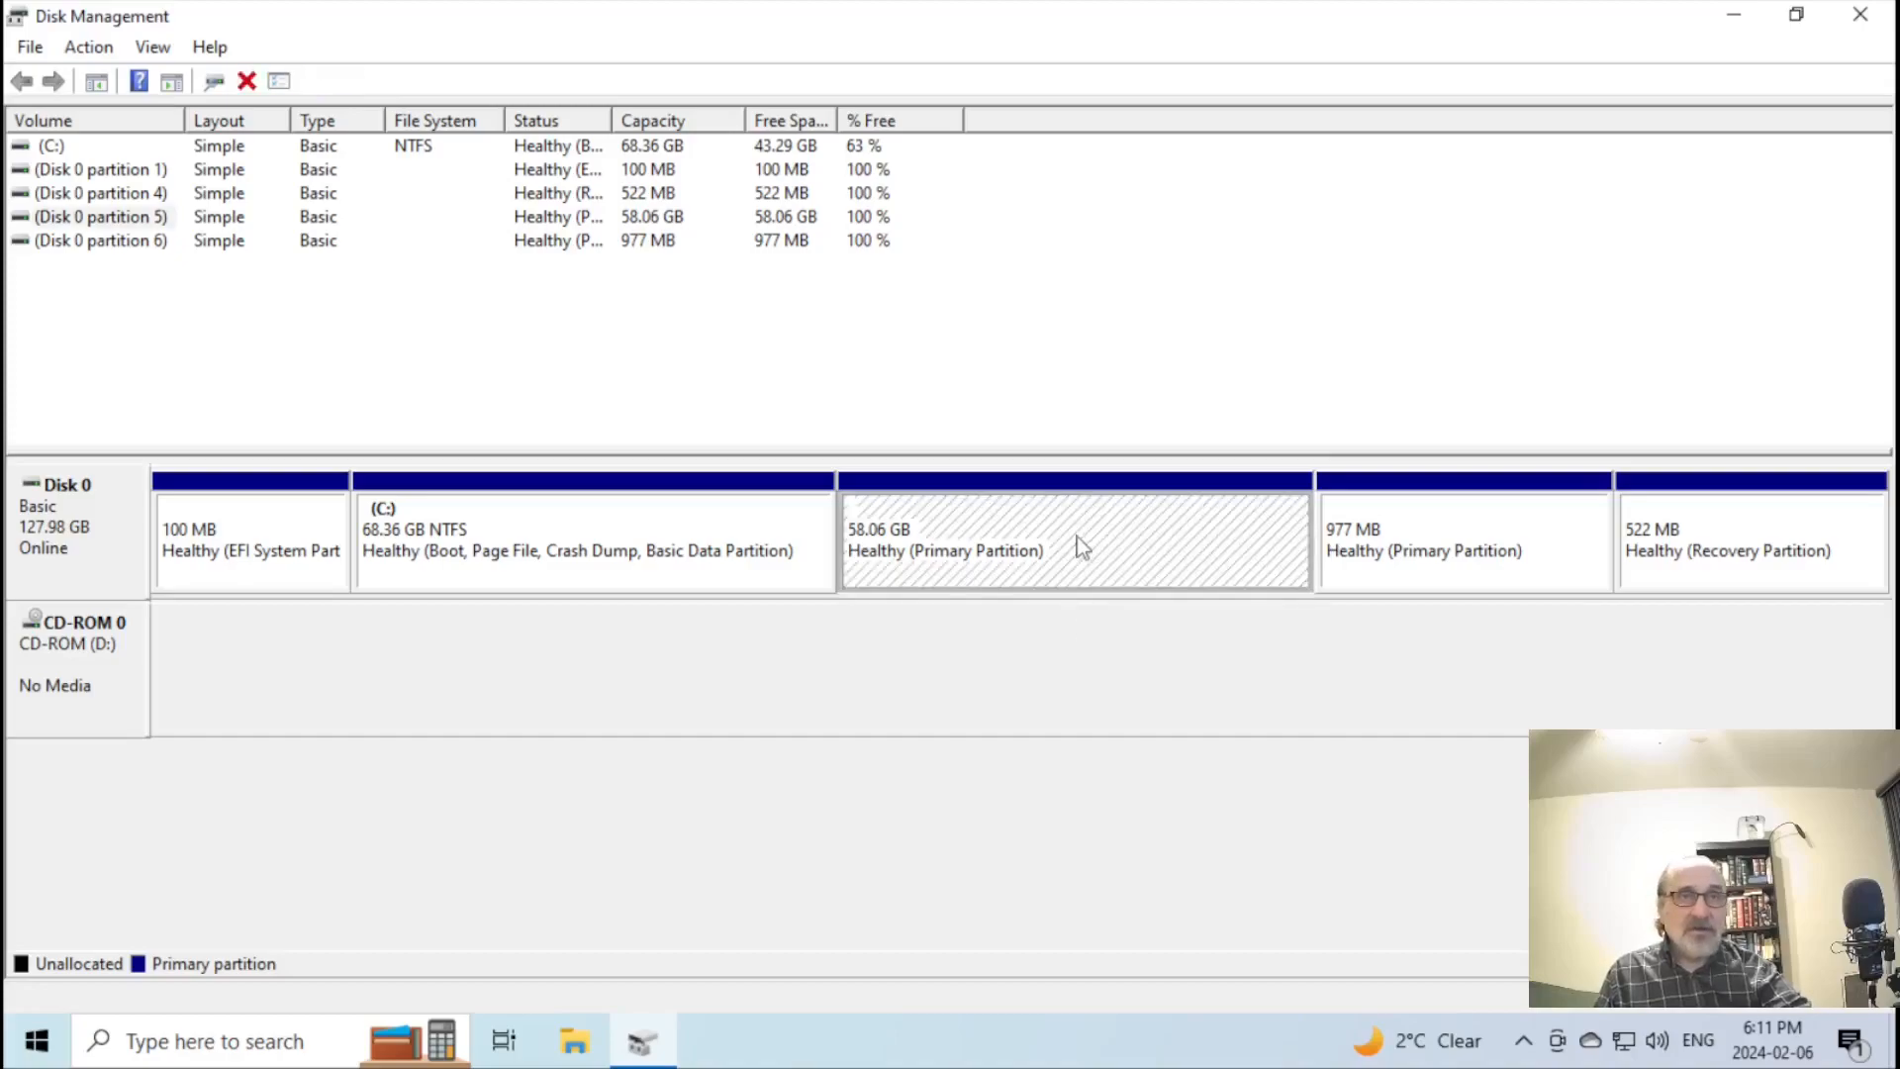
right_click(1081, 547)
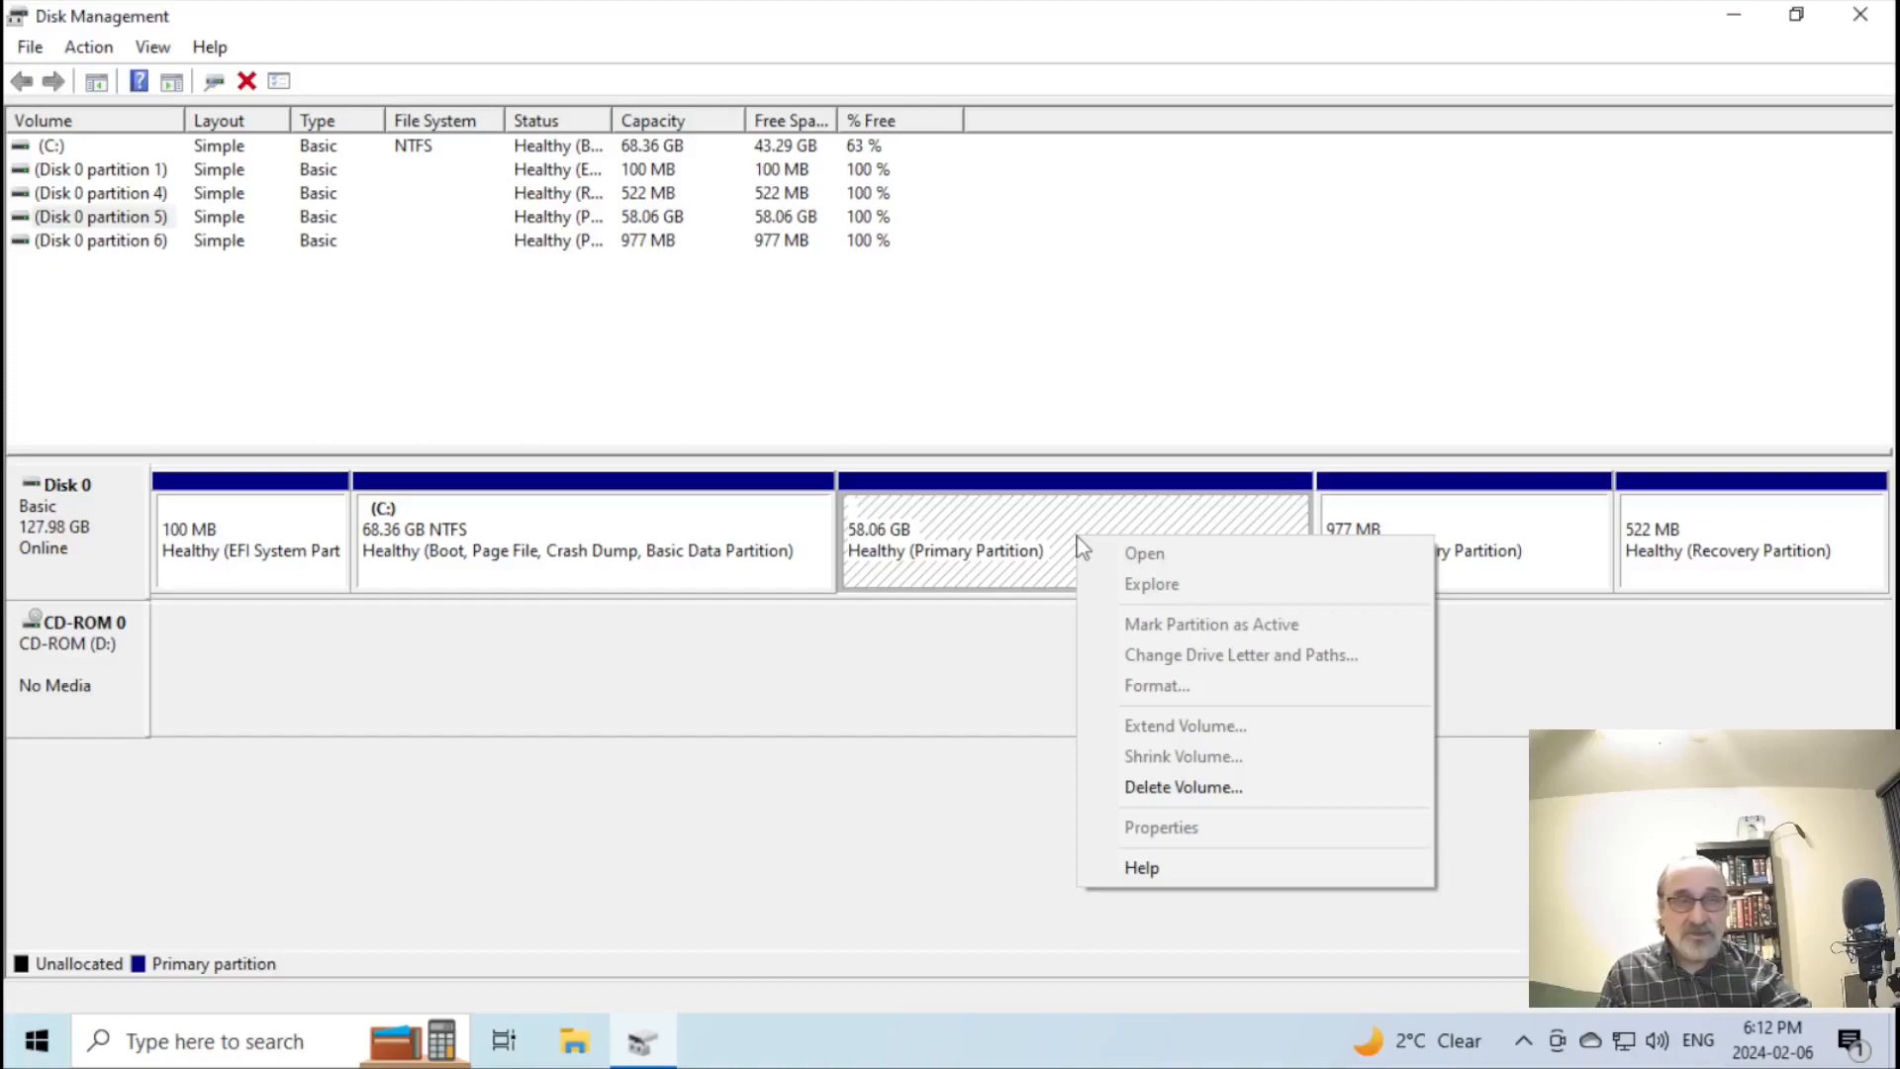
left_click(847, 752)
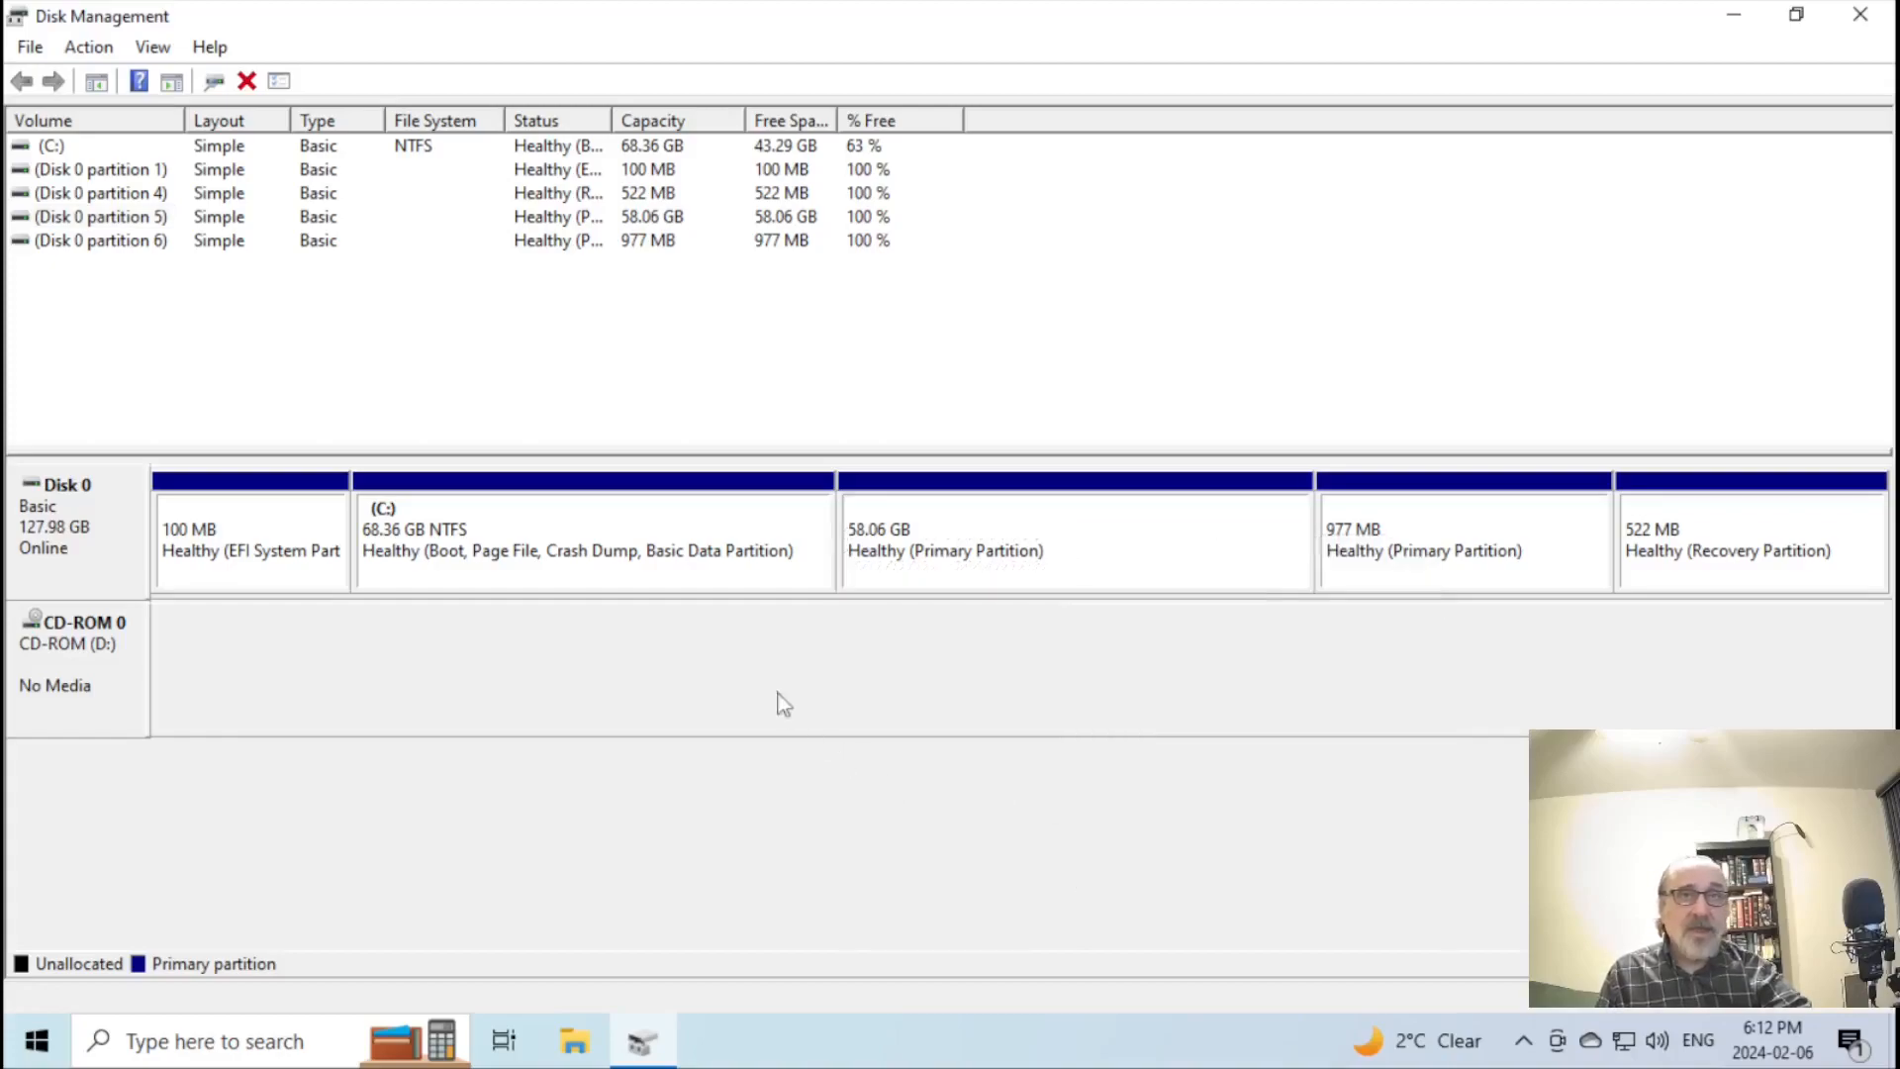
left_click(622, 536)
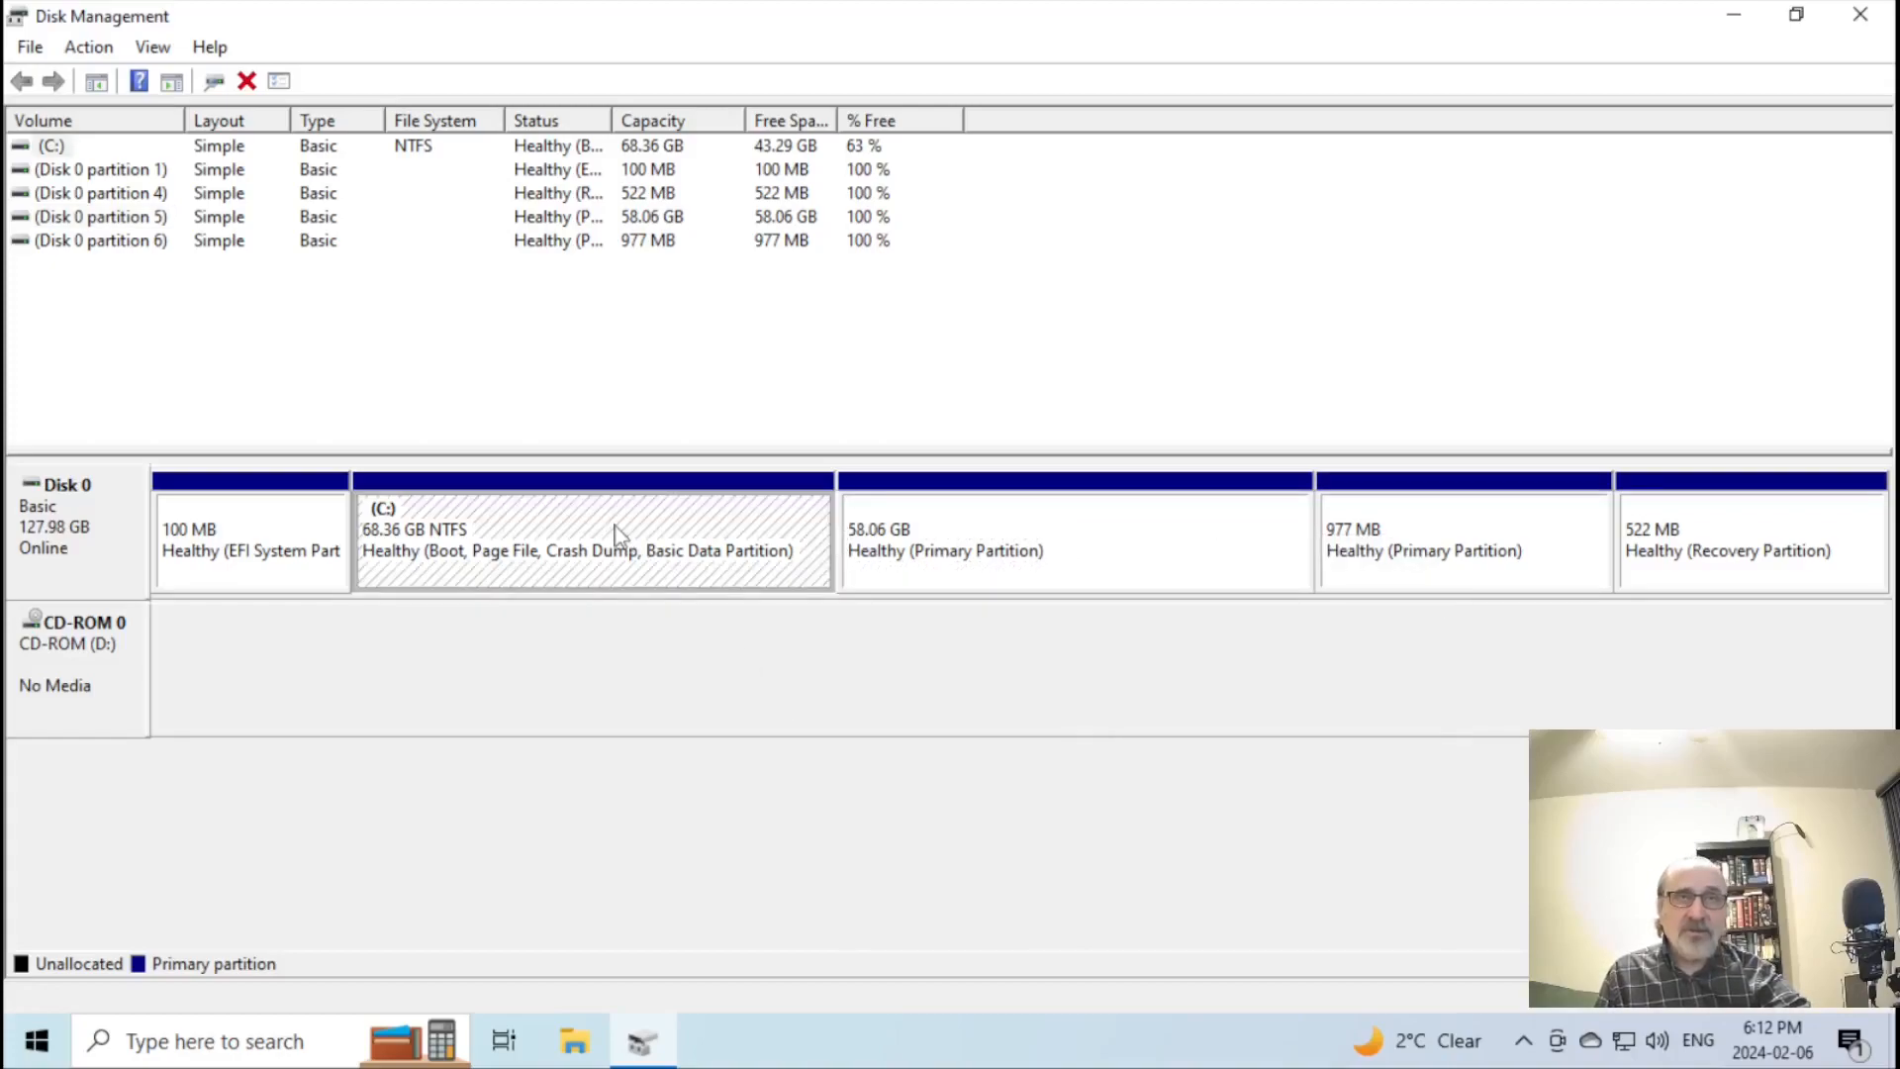
right_click(618, 535)
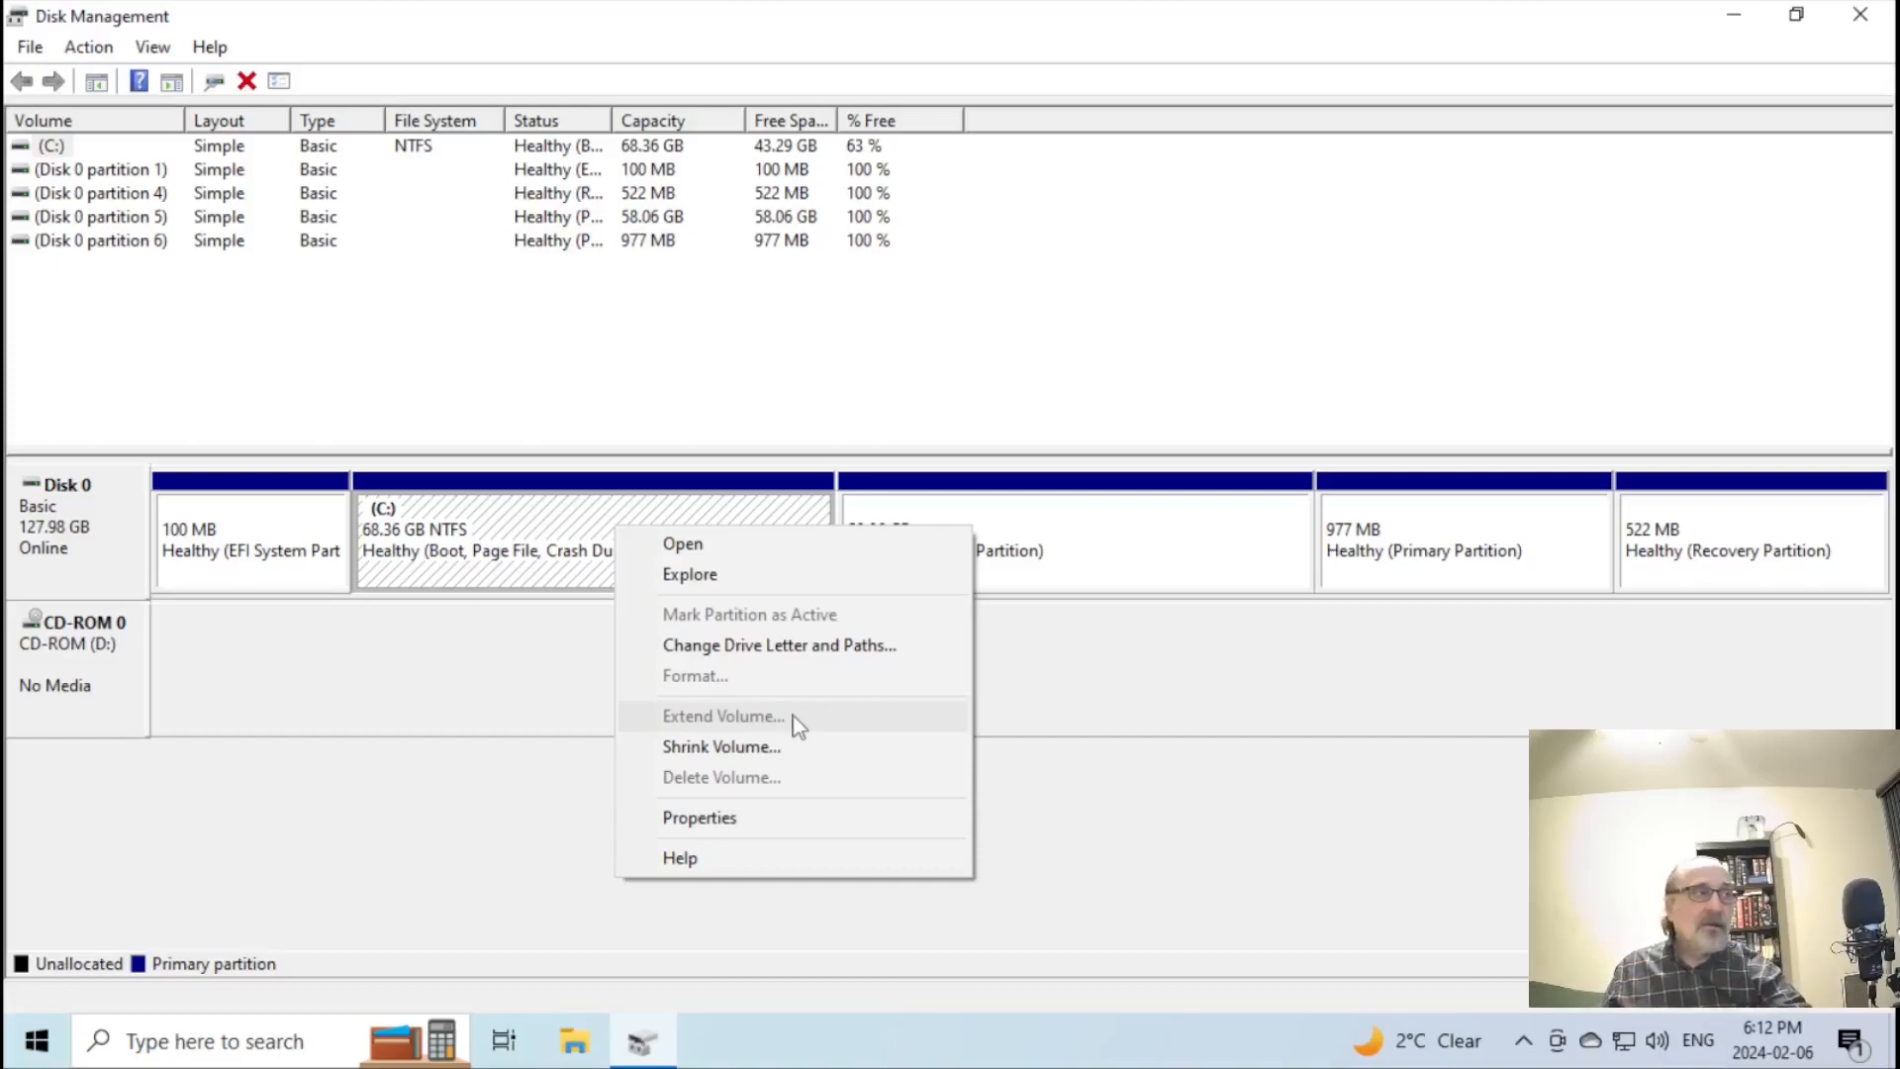
left_click(1180, 630)
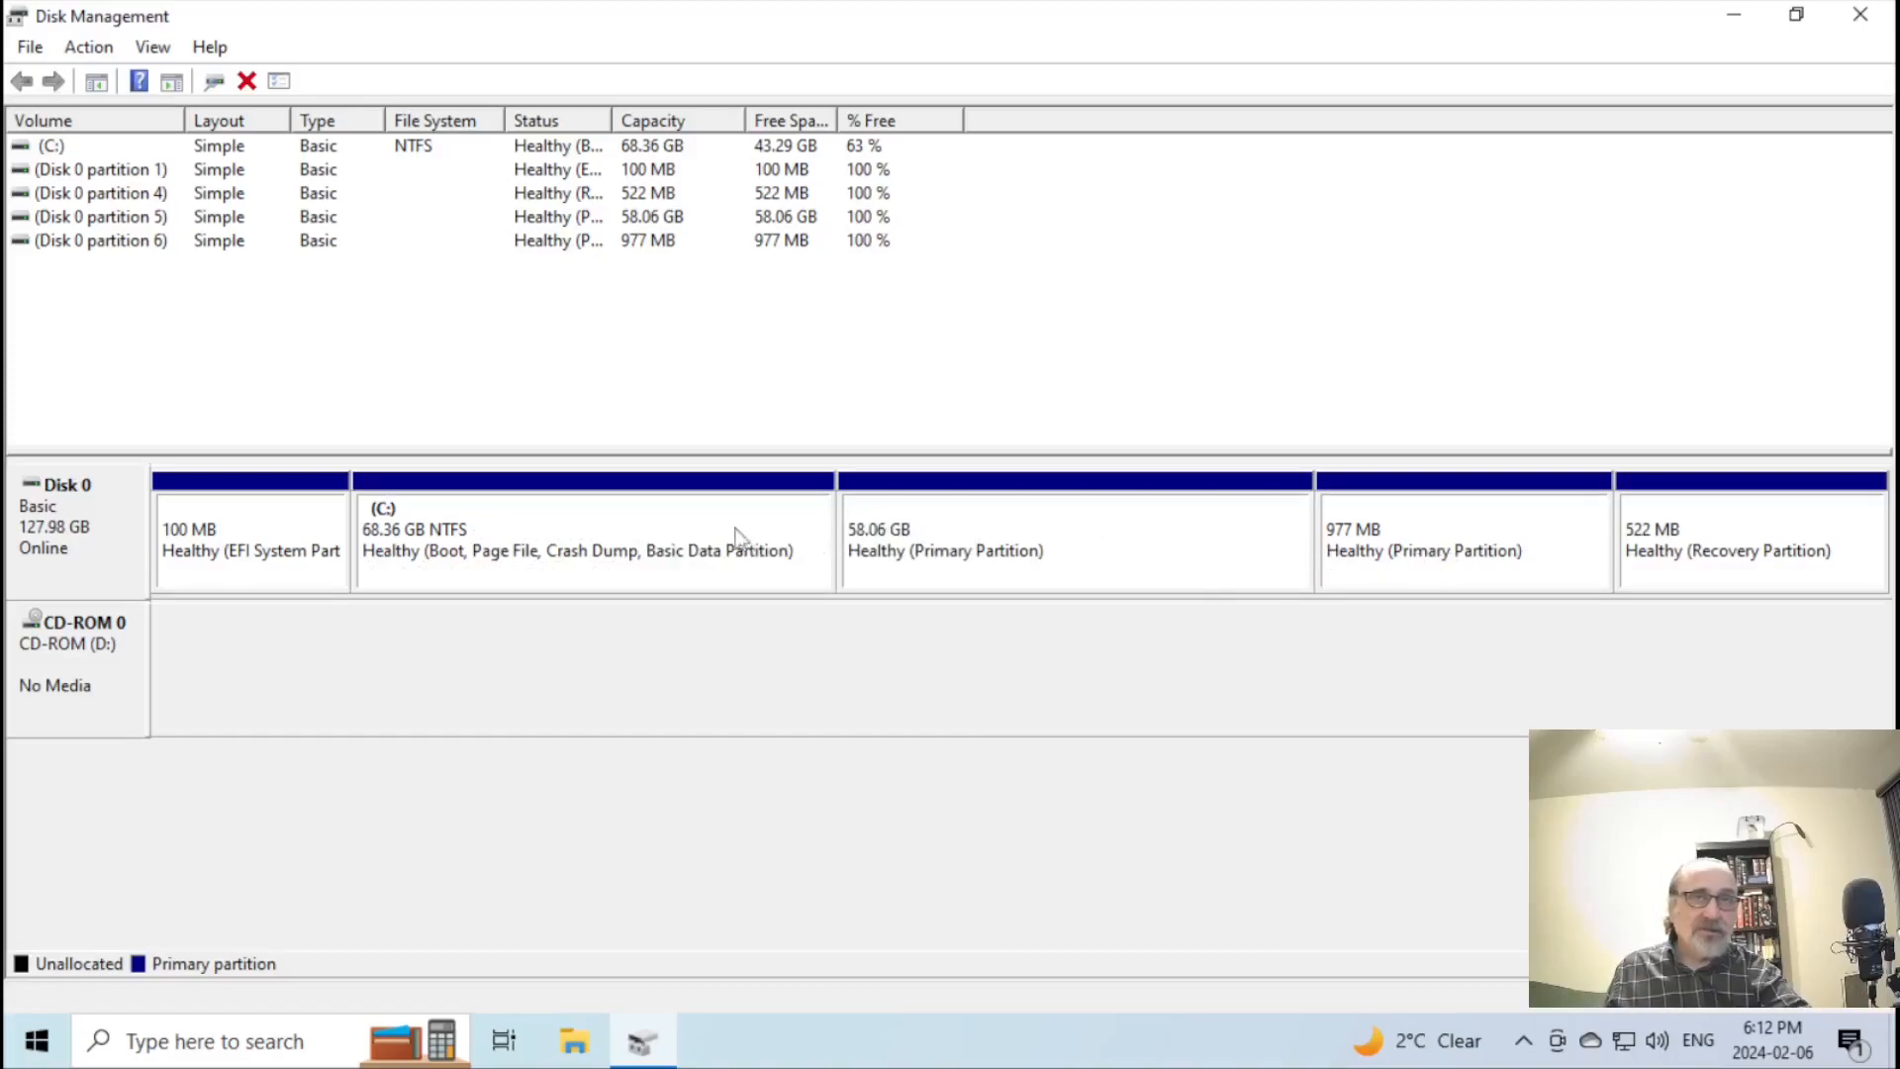
left_click(648, 540)
right_click(630, 537)
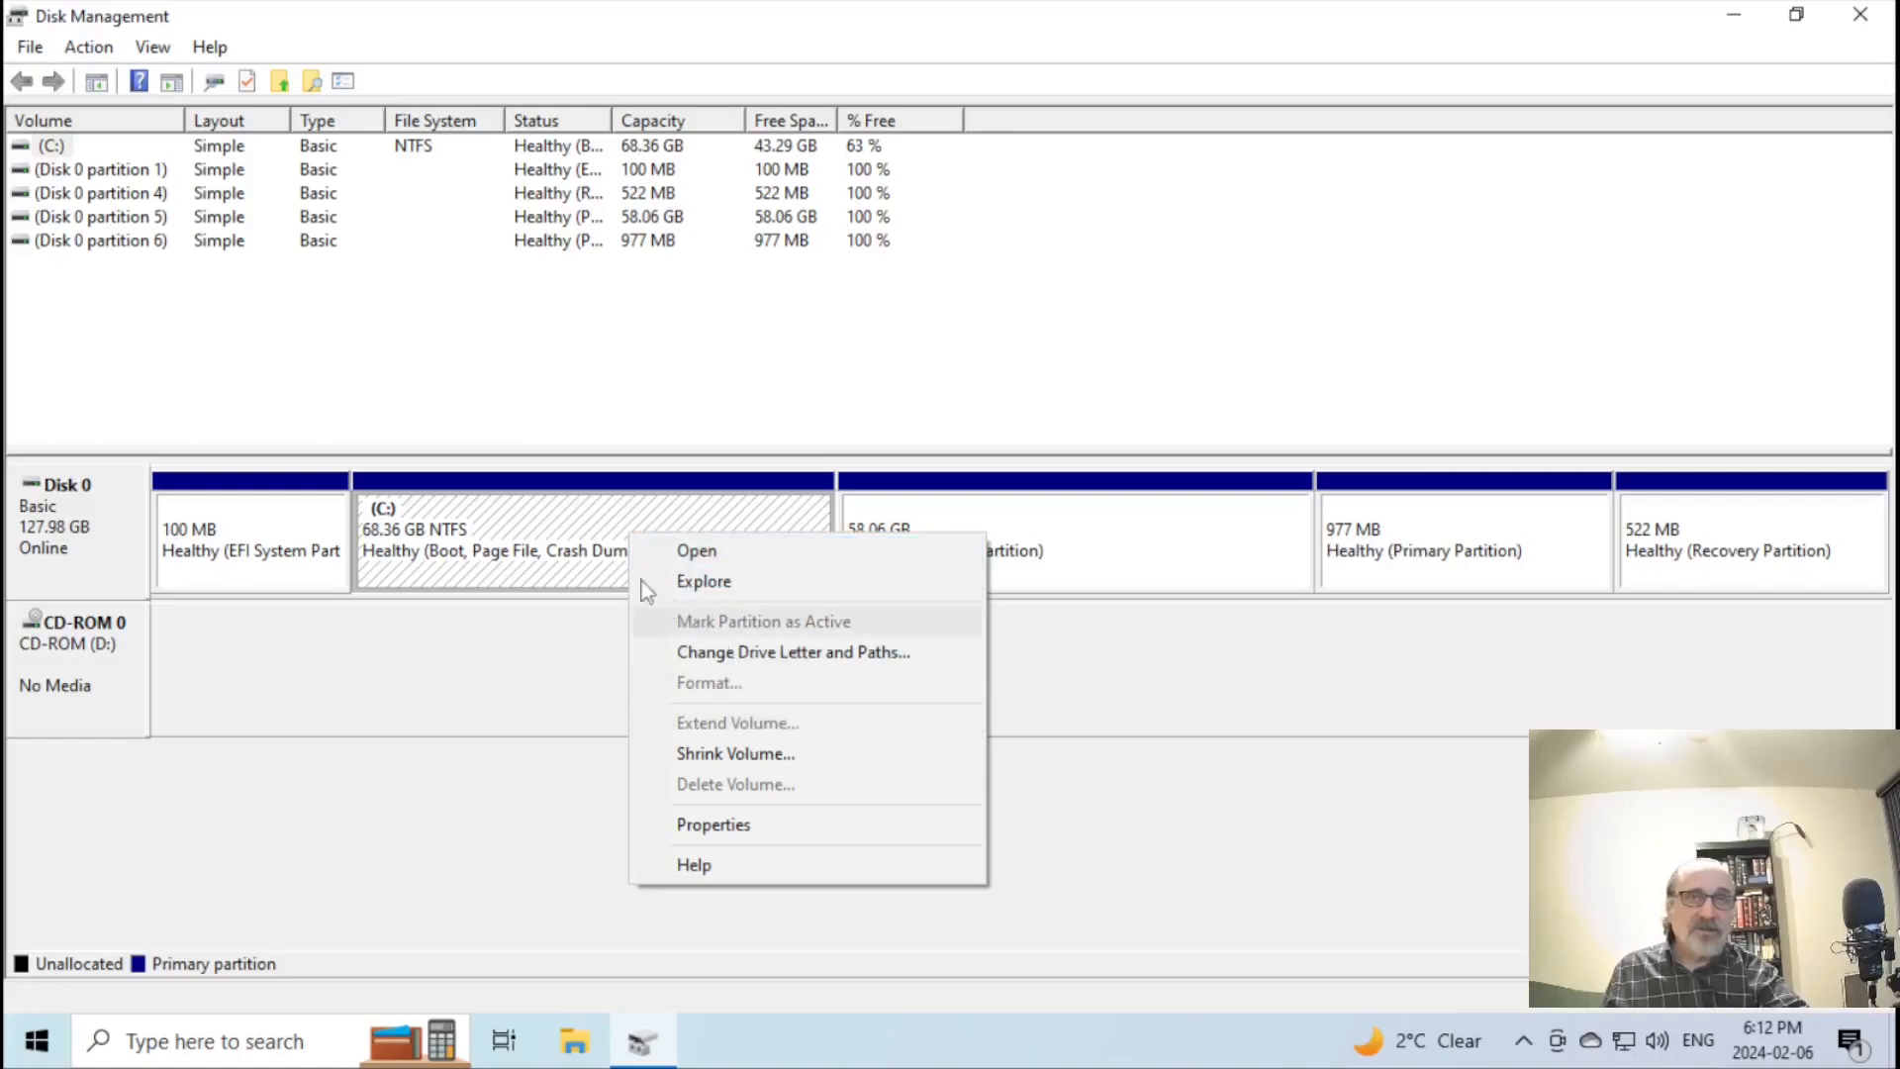
left_click(507, 697)
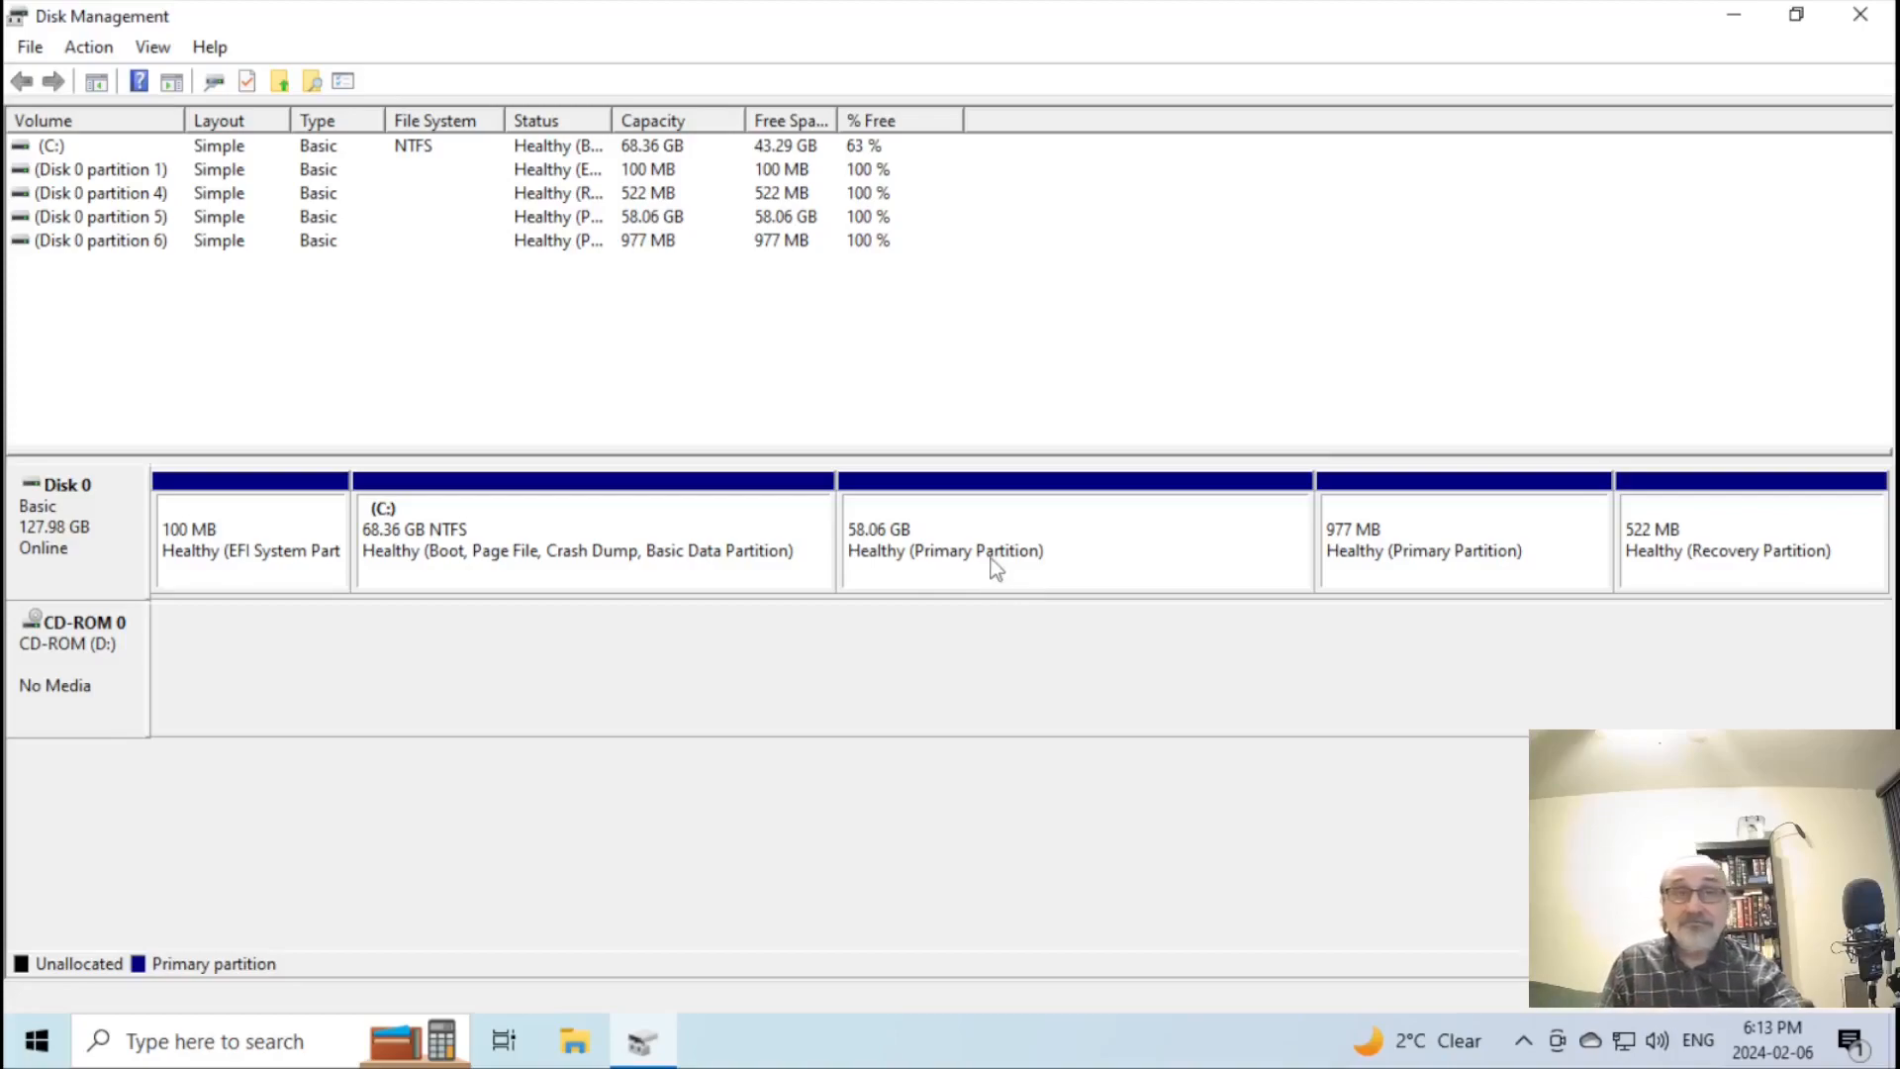
Compare the availability of Delete Volume for the 58.06 GB partition with that of Extend Volume for the C: volume.
left_click(570, 542)
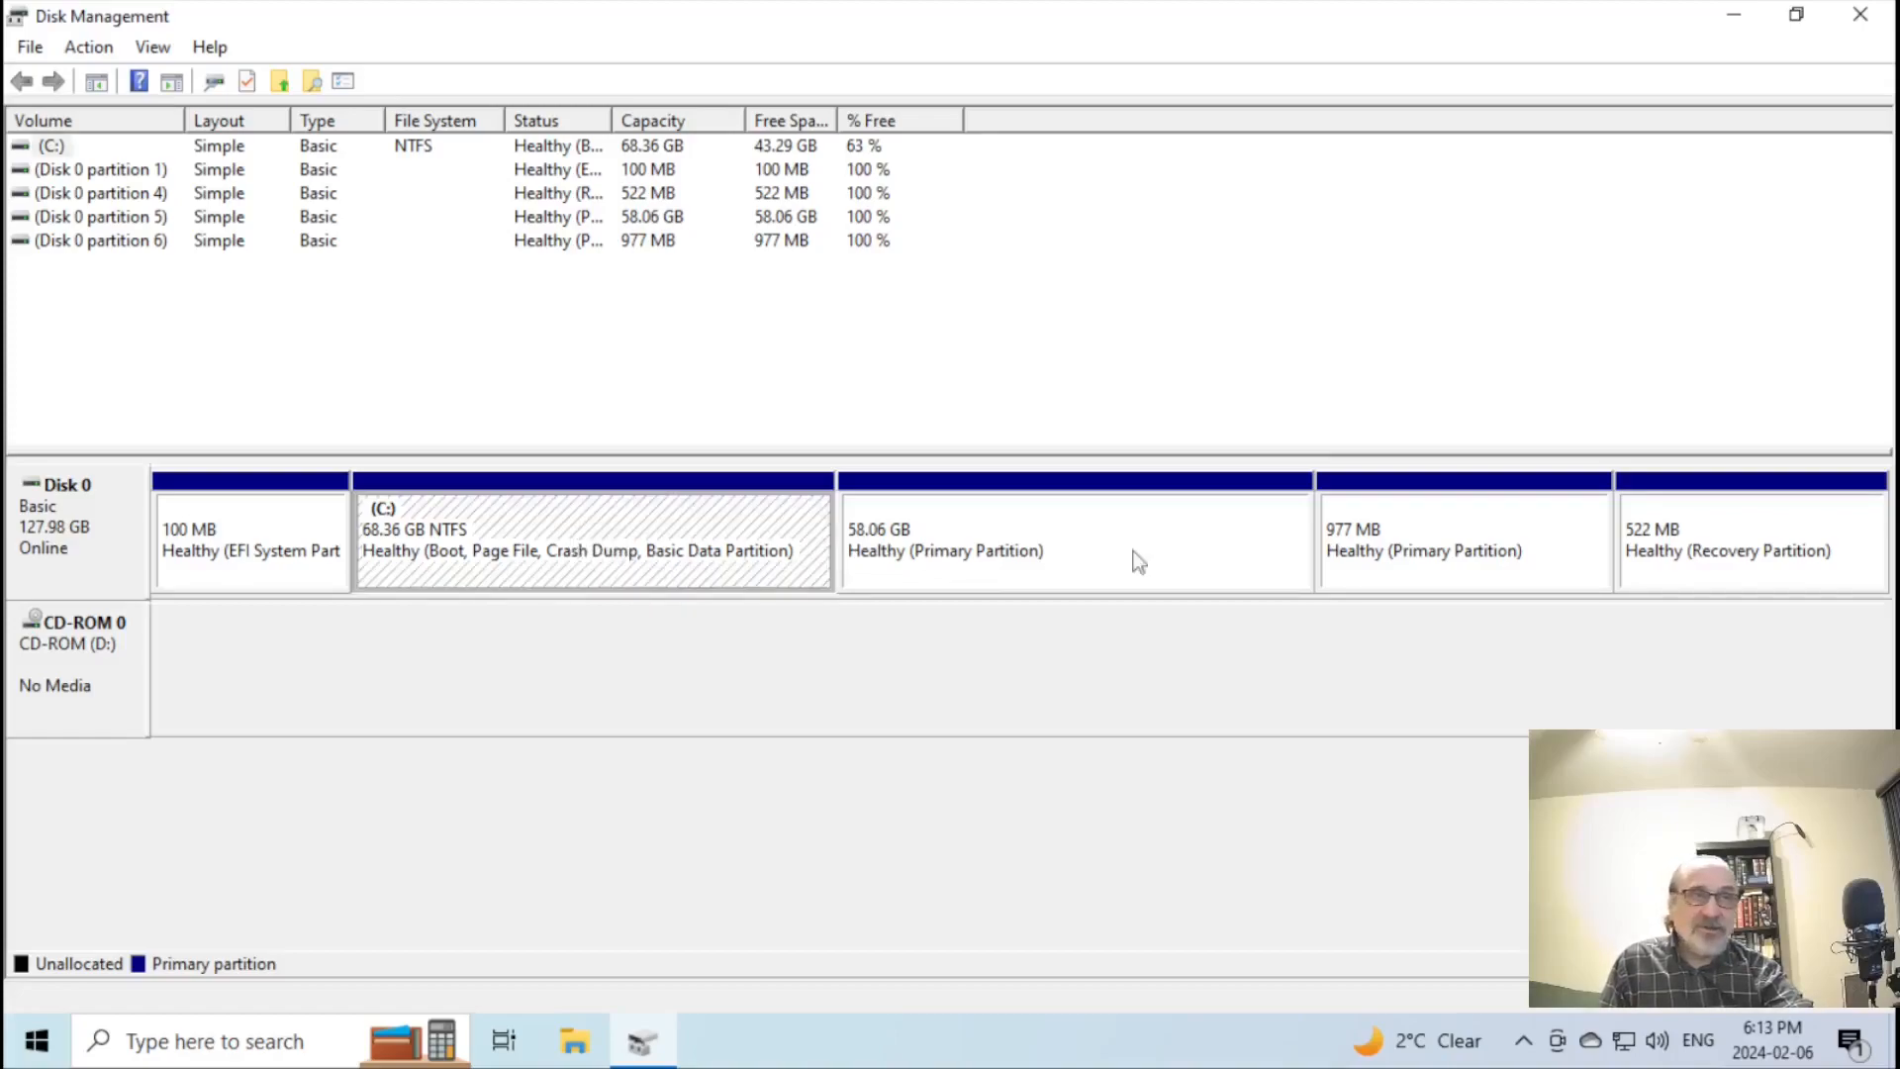
left_click(901, 665)
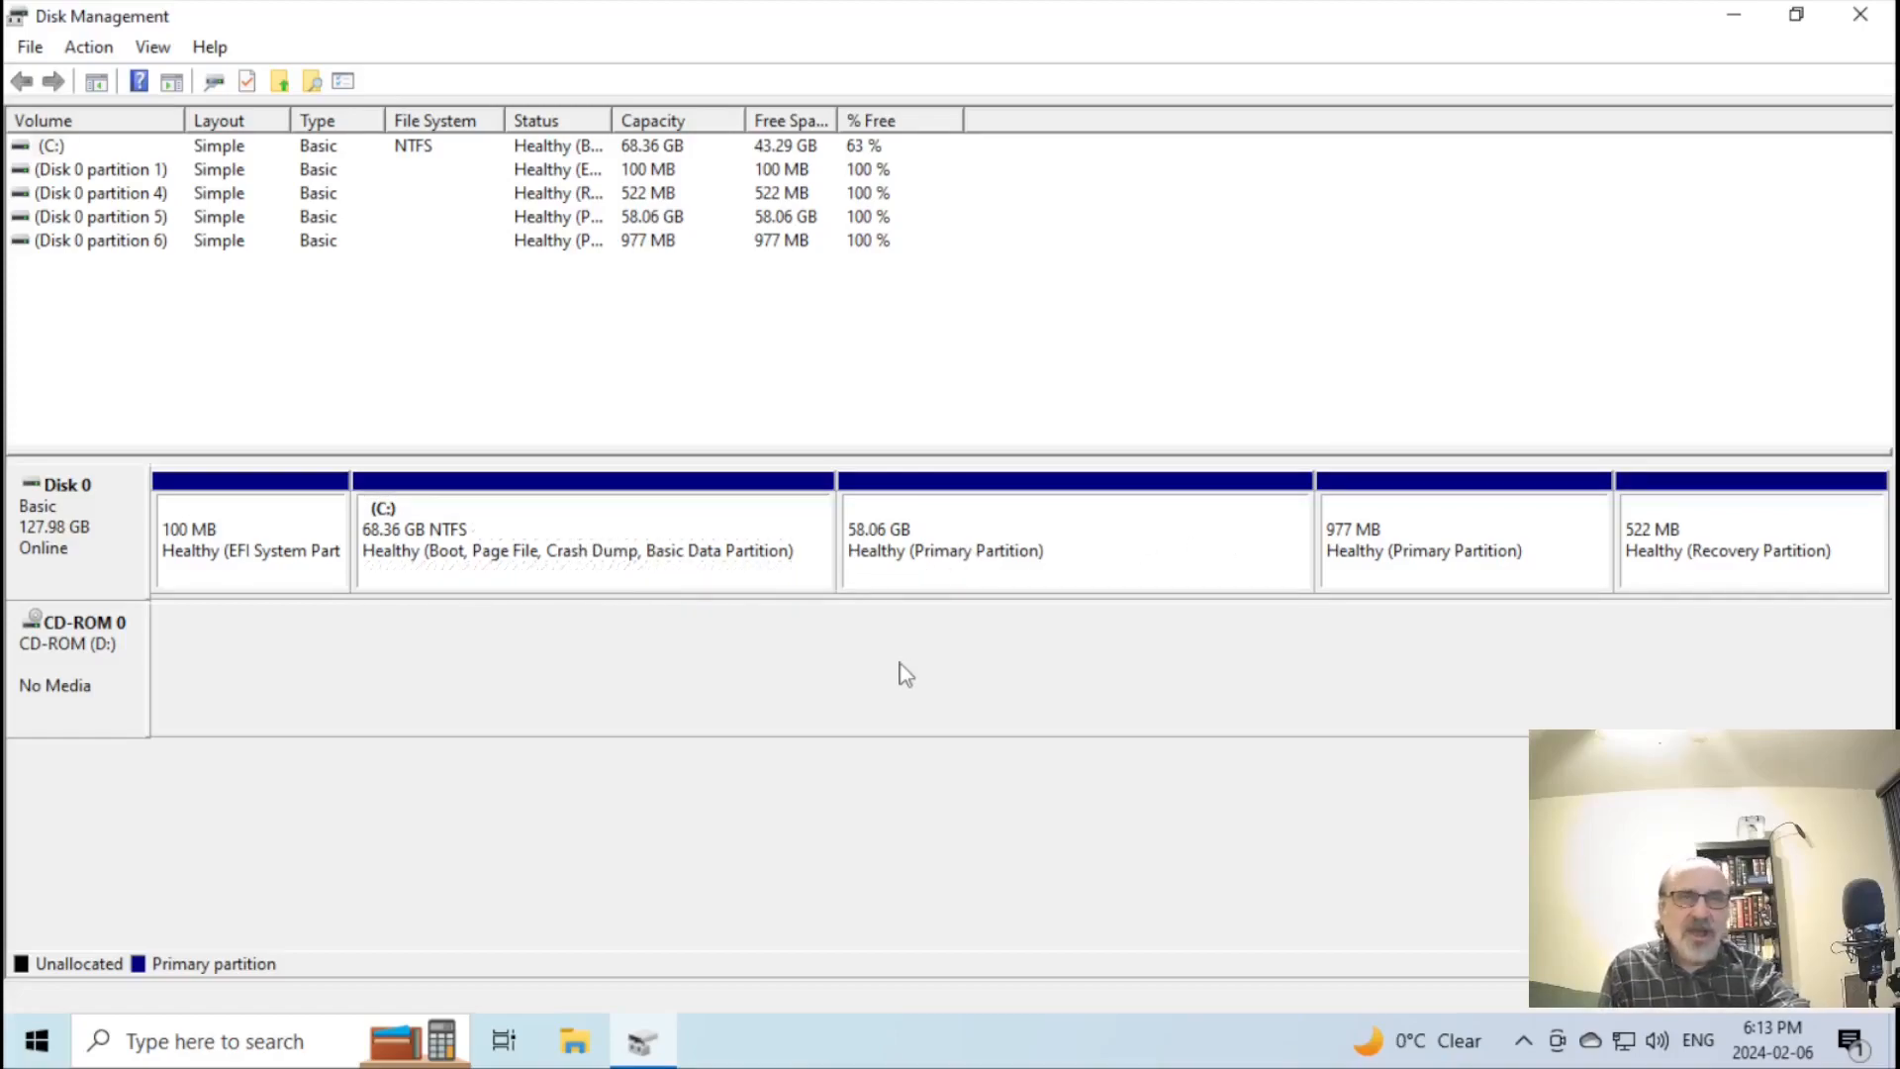
left_click(1030, 538)
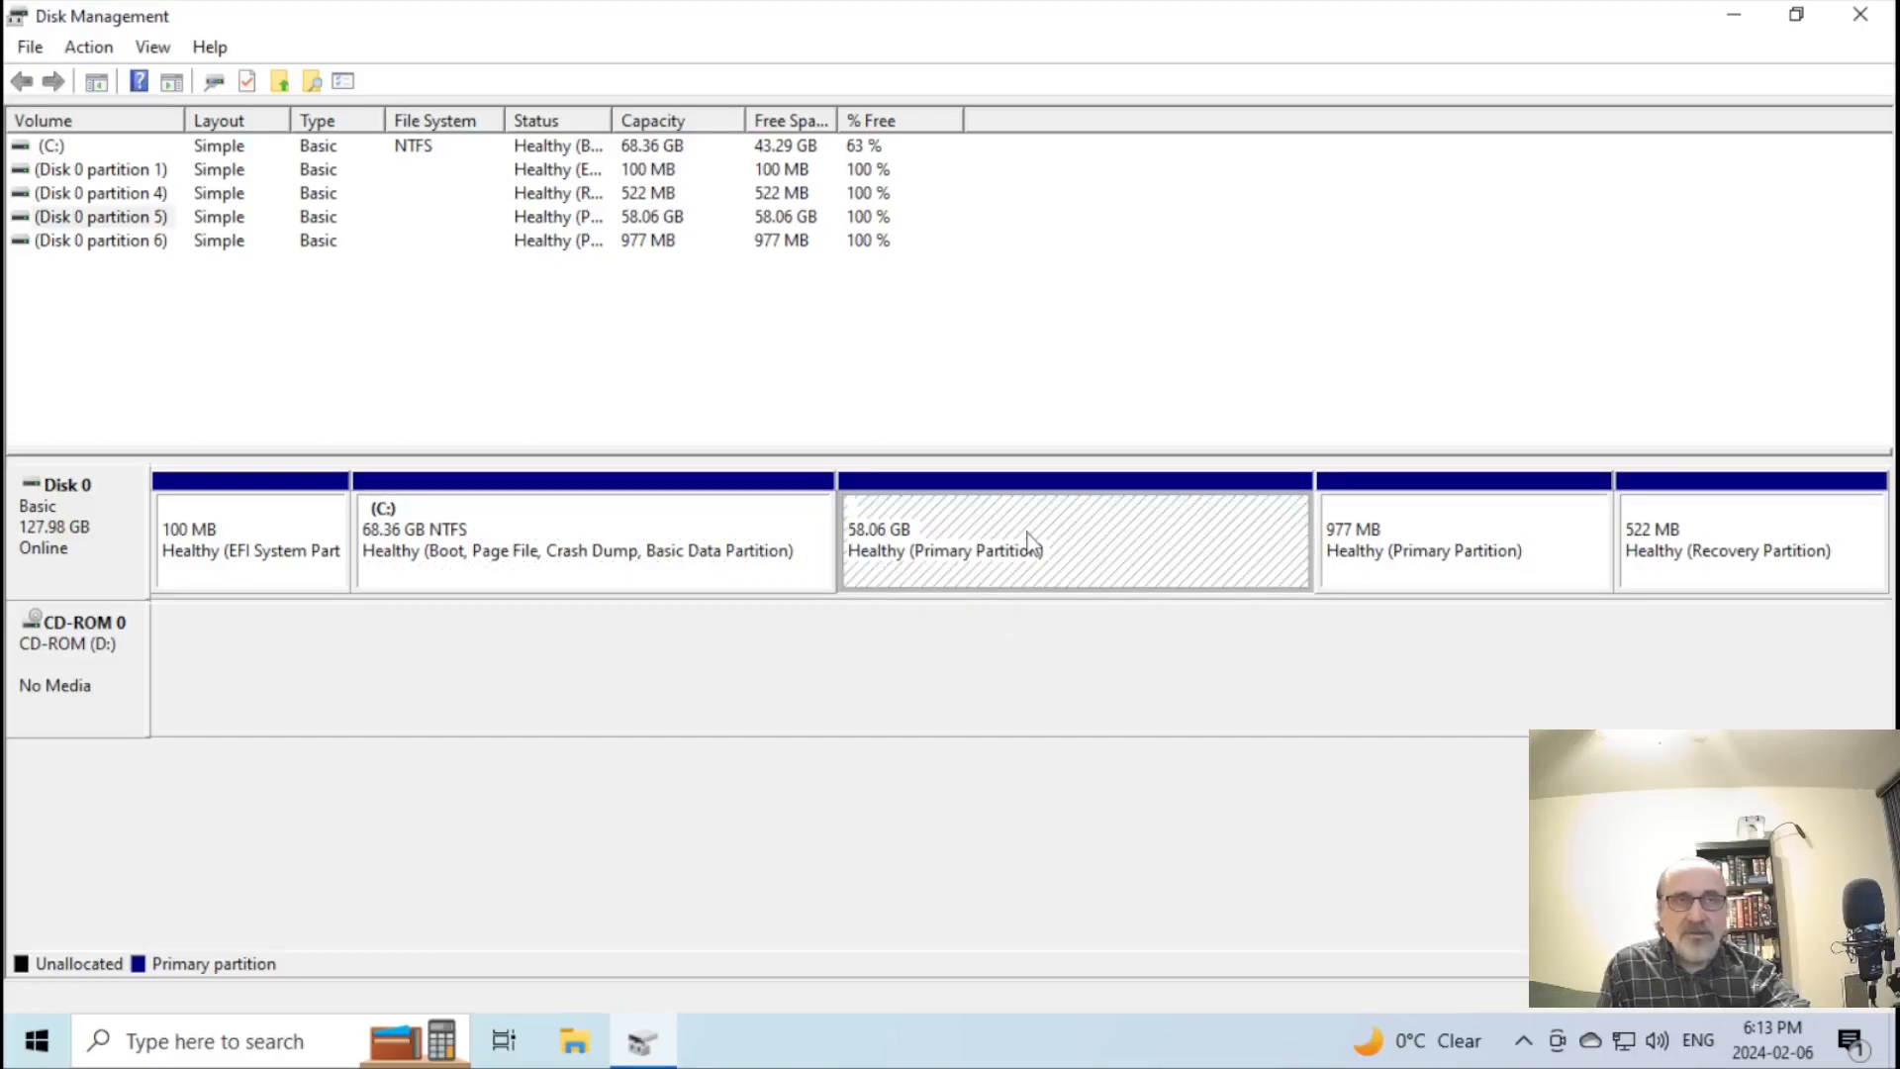
right_click(1029, 540)
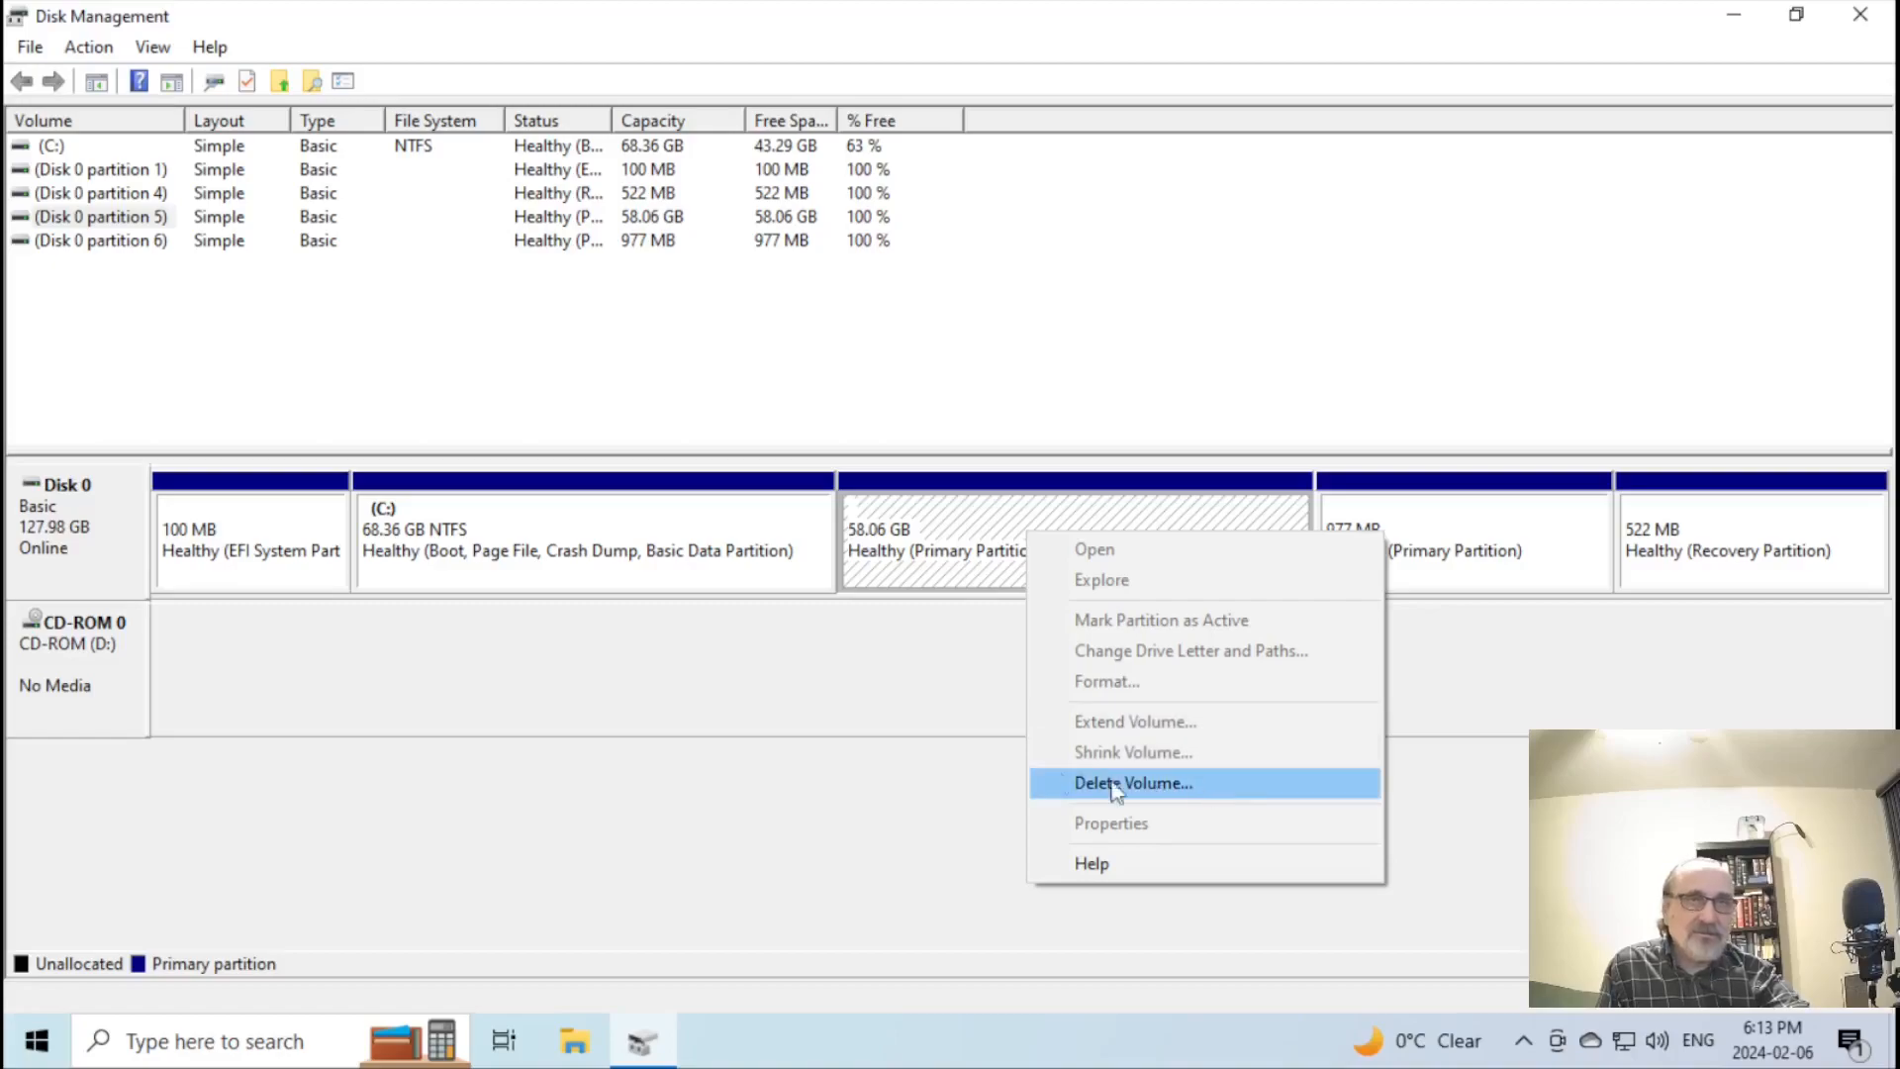
left_click(802, 683)
left_click(589, 543)
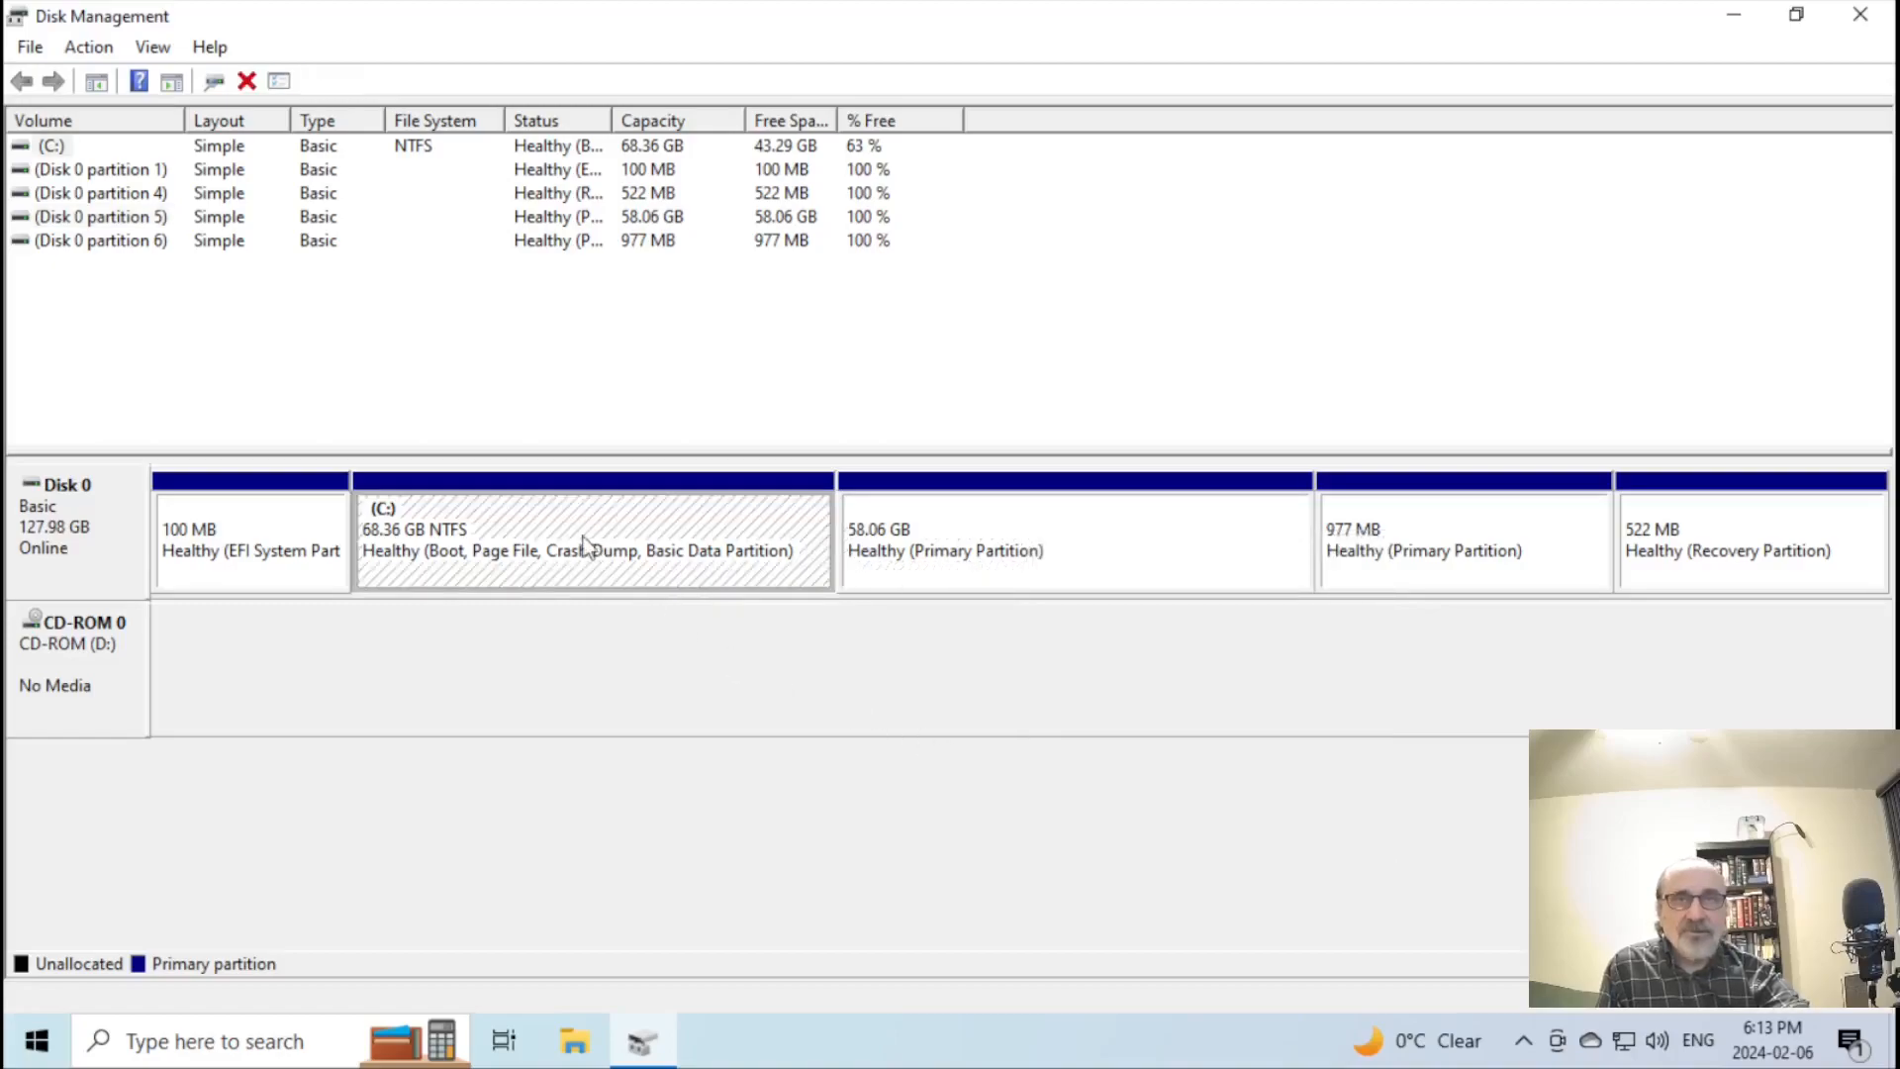
right_click(589, 542)
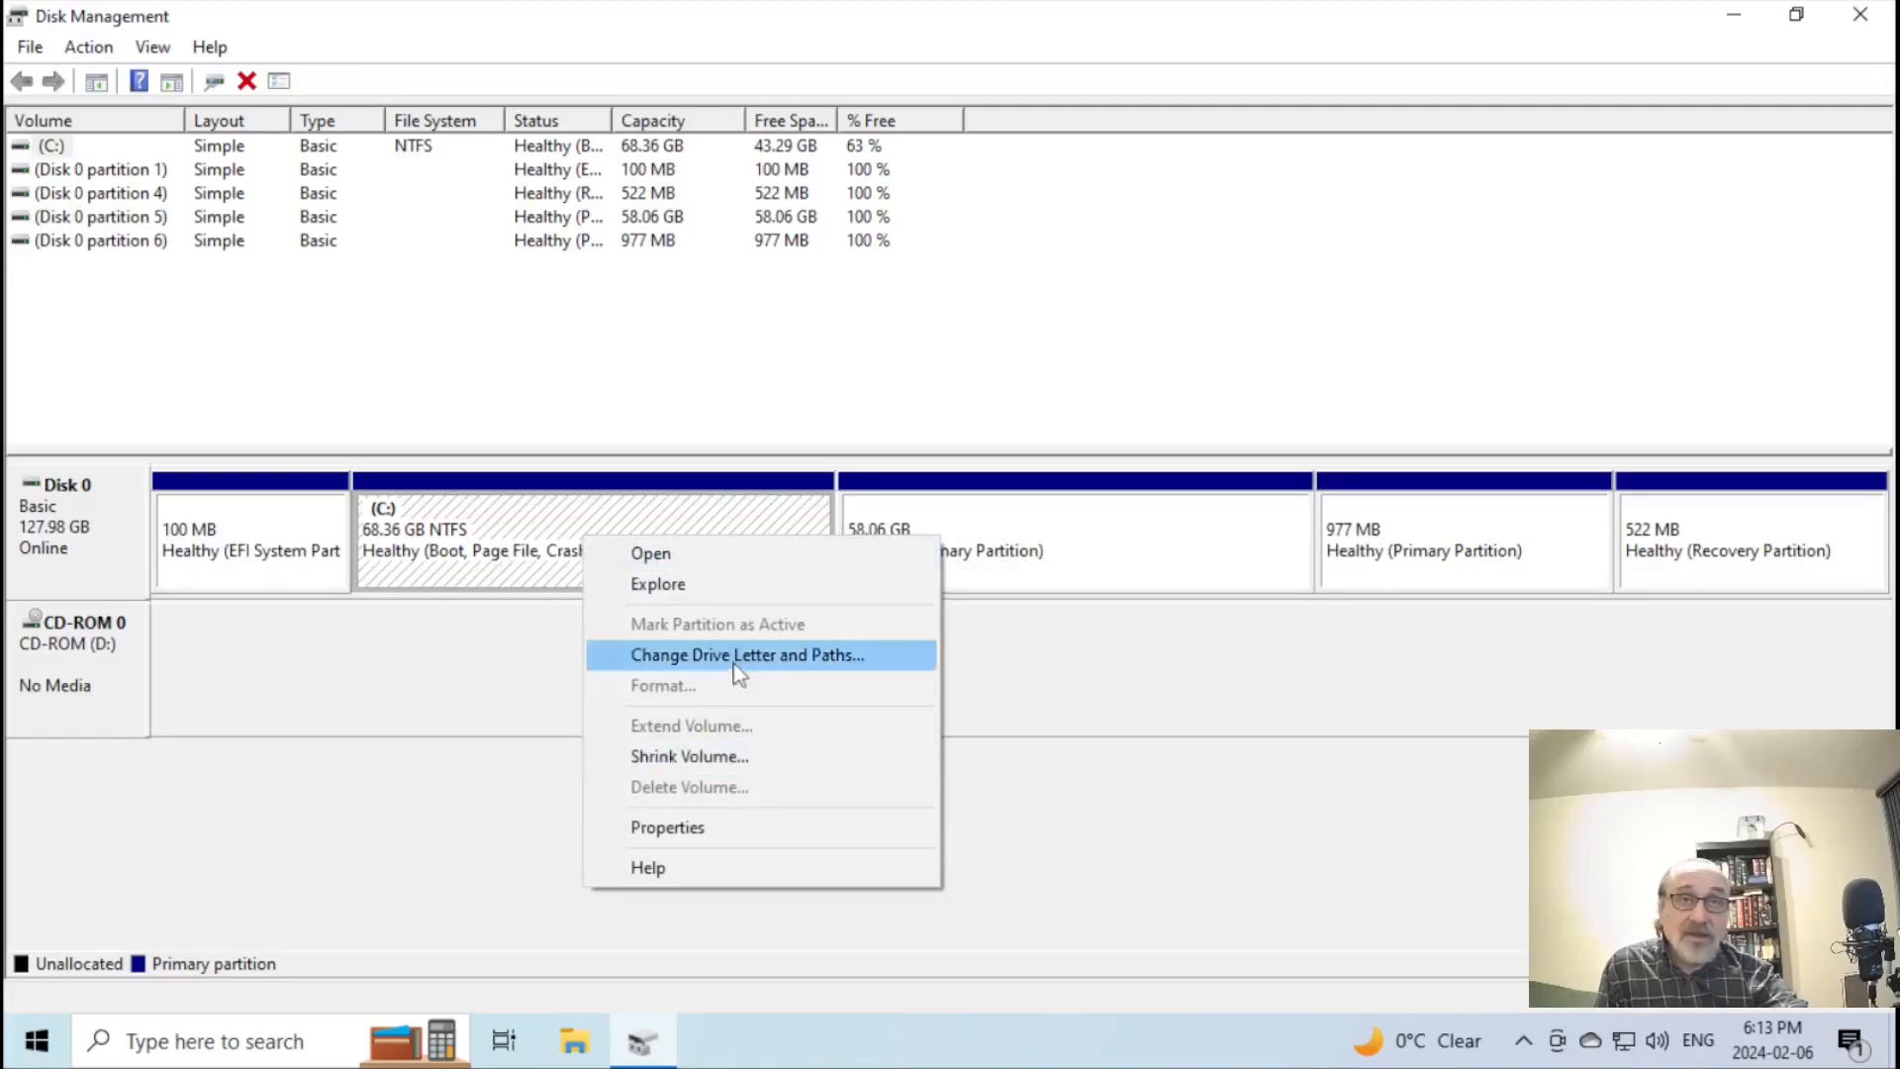
left_click(777, 699)
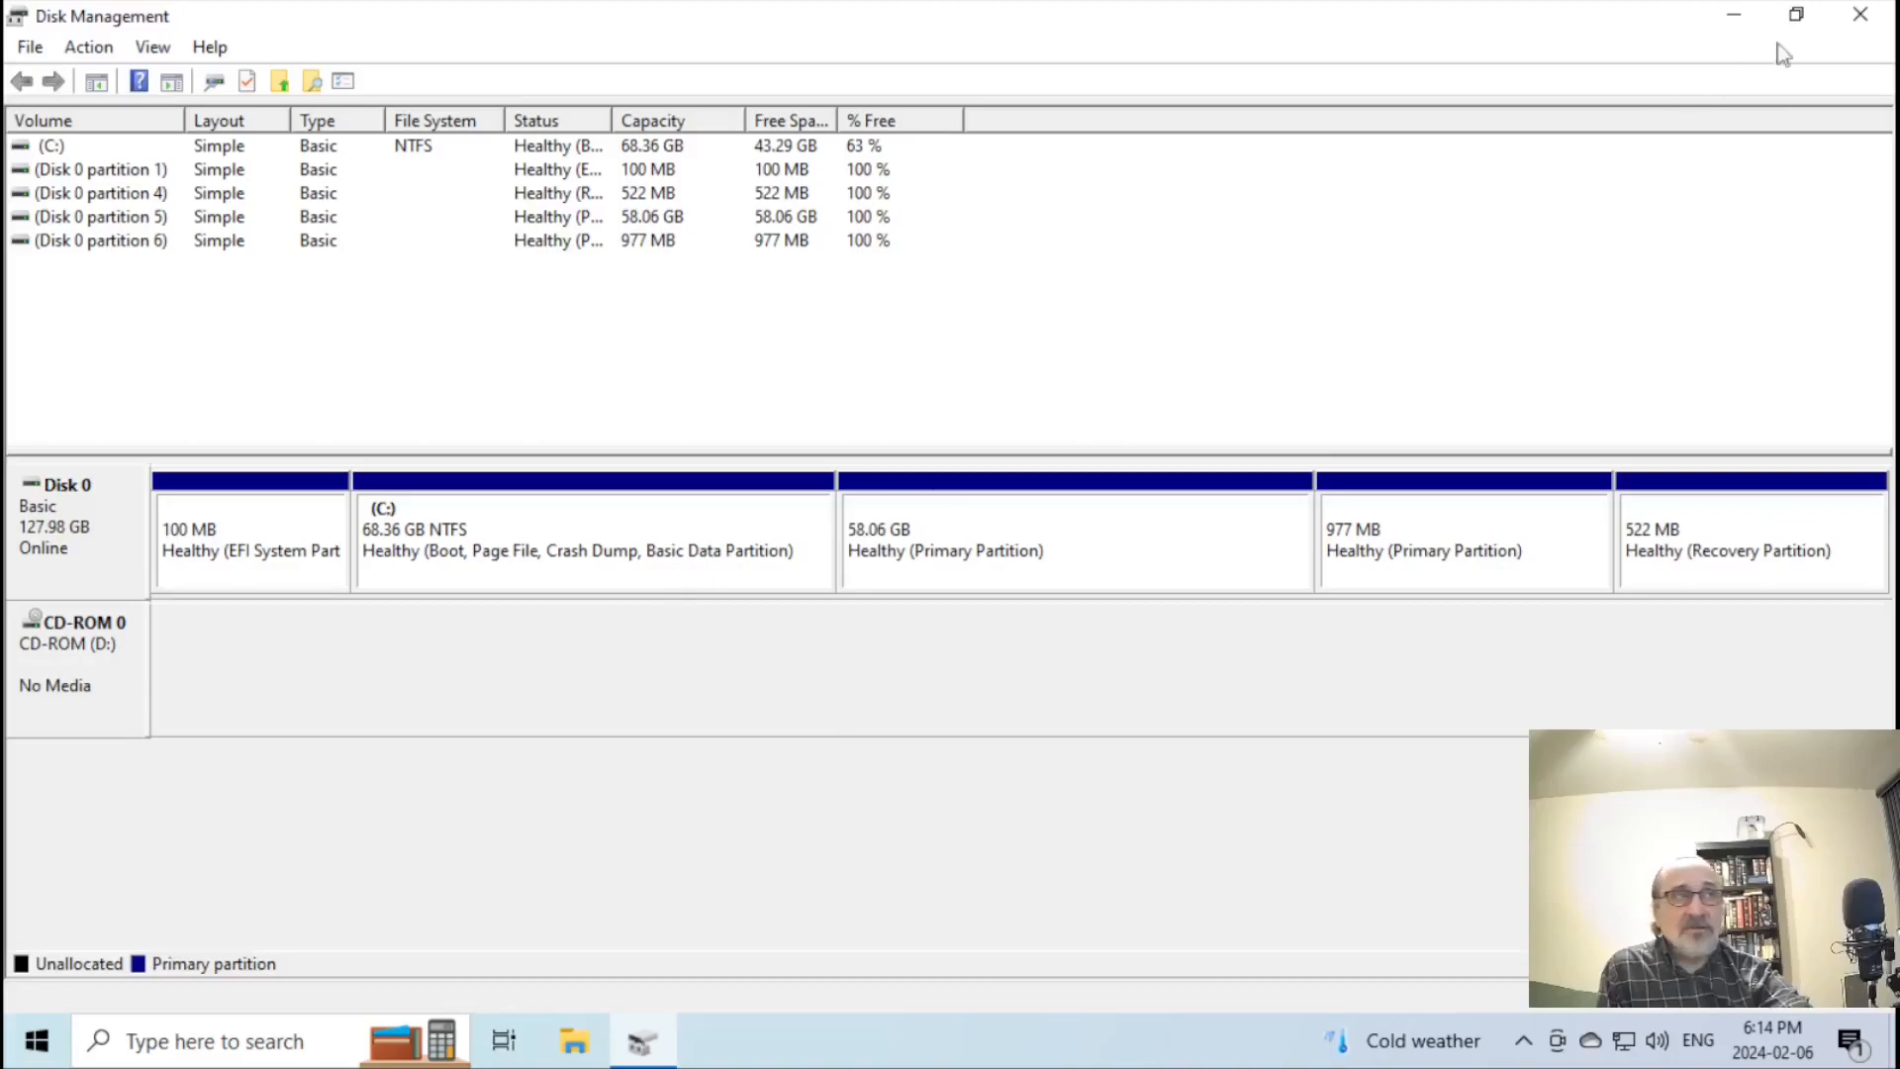
Shut down the Windows 10 virtual machine from within Windows.
right_click(40, 1047)
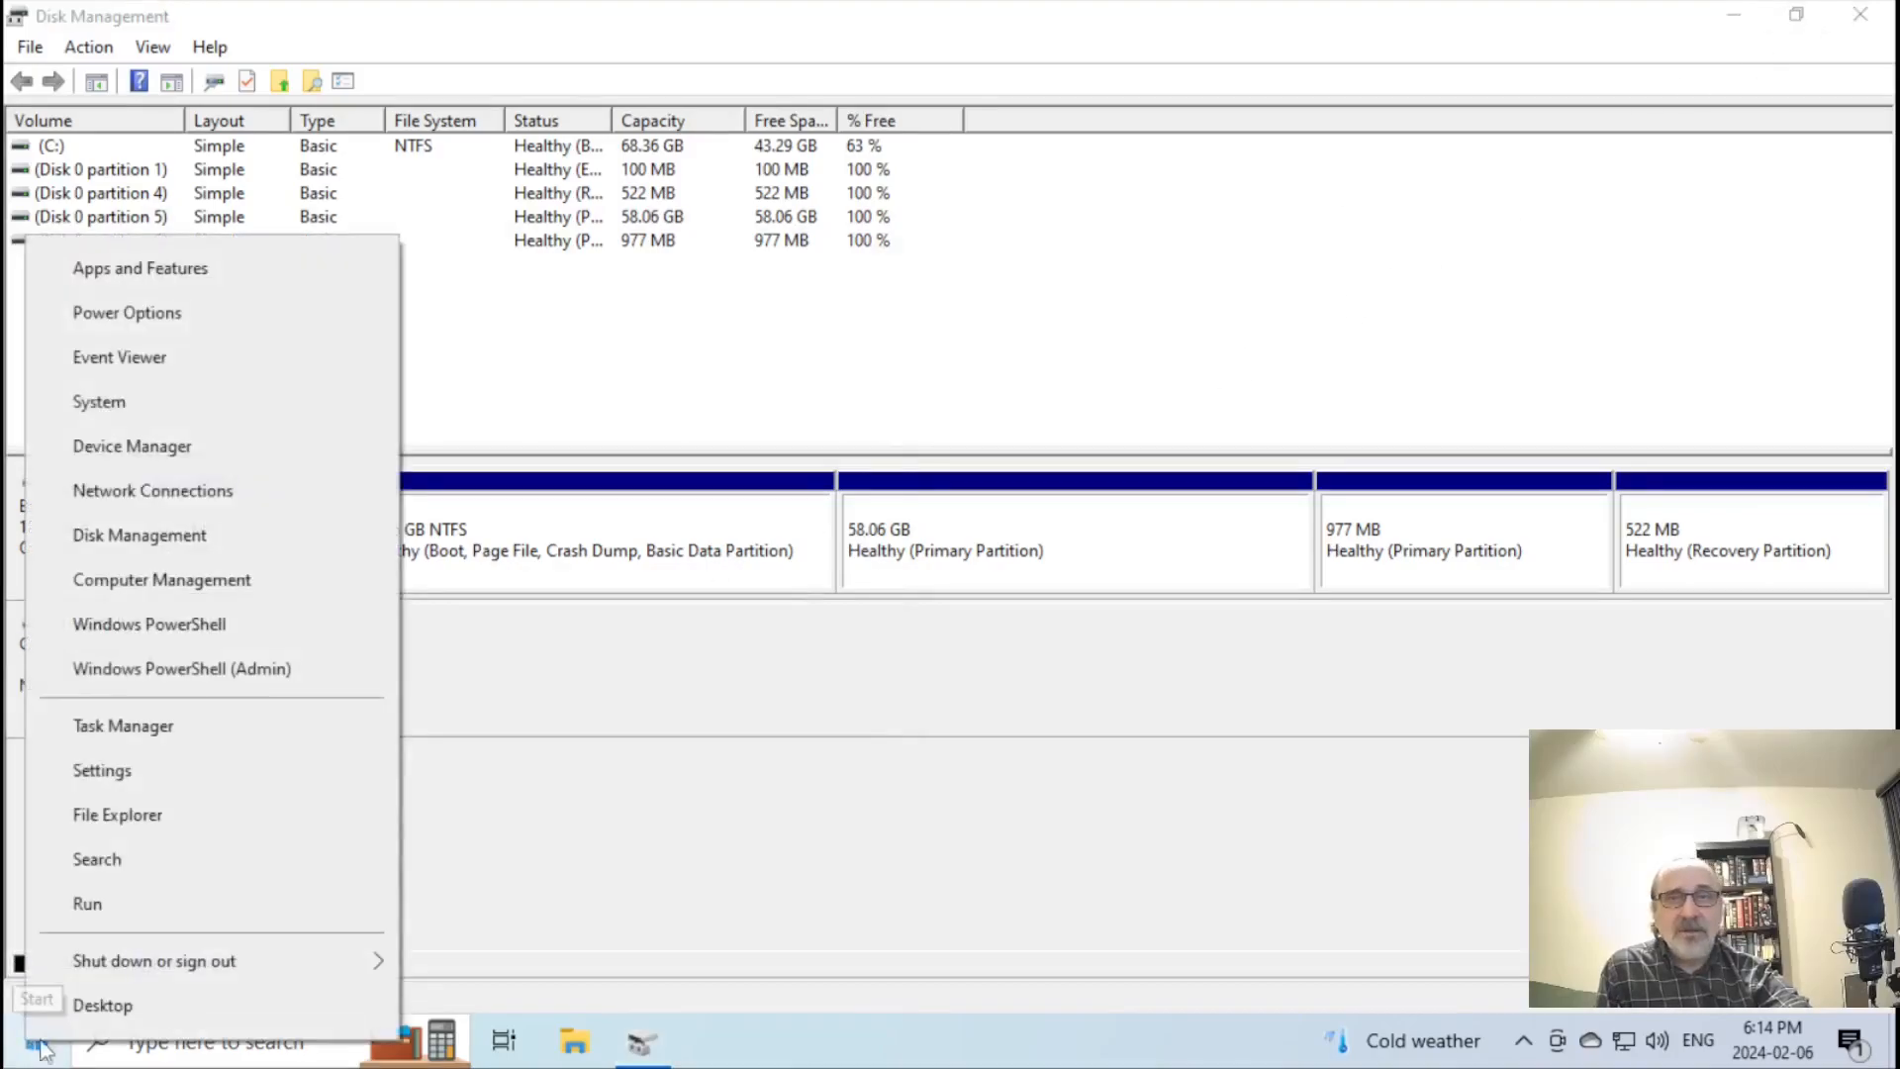
mouse_move(237, 960)
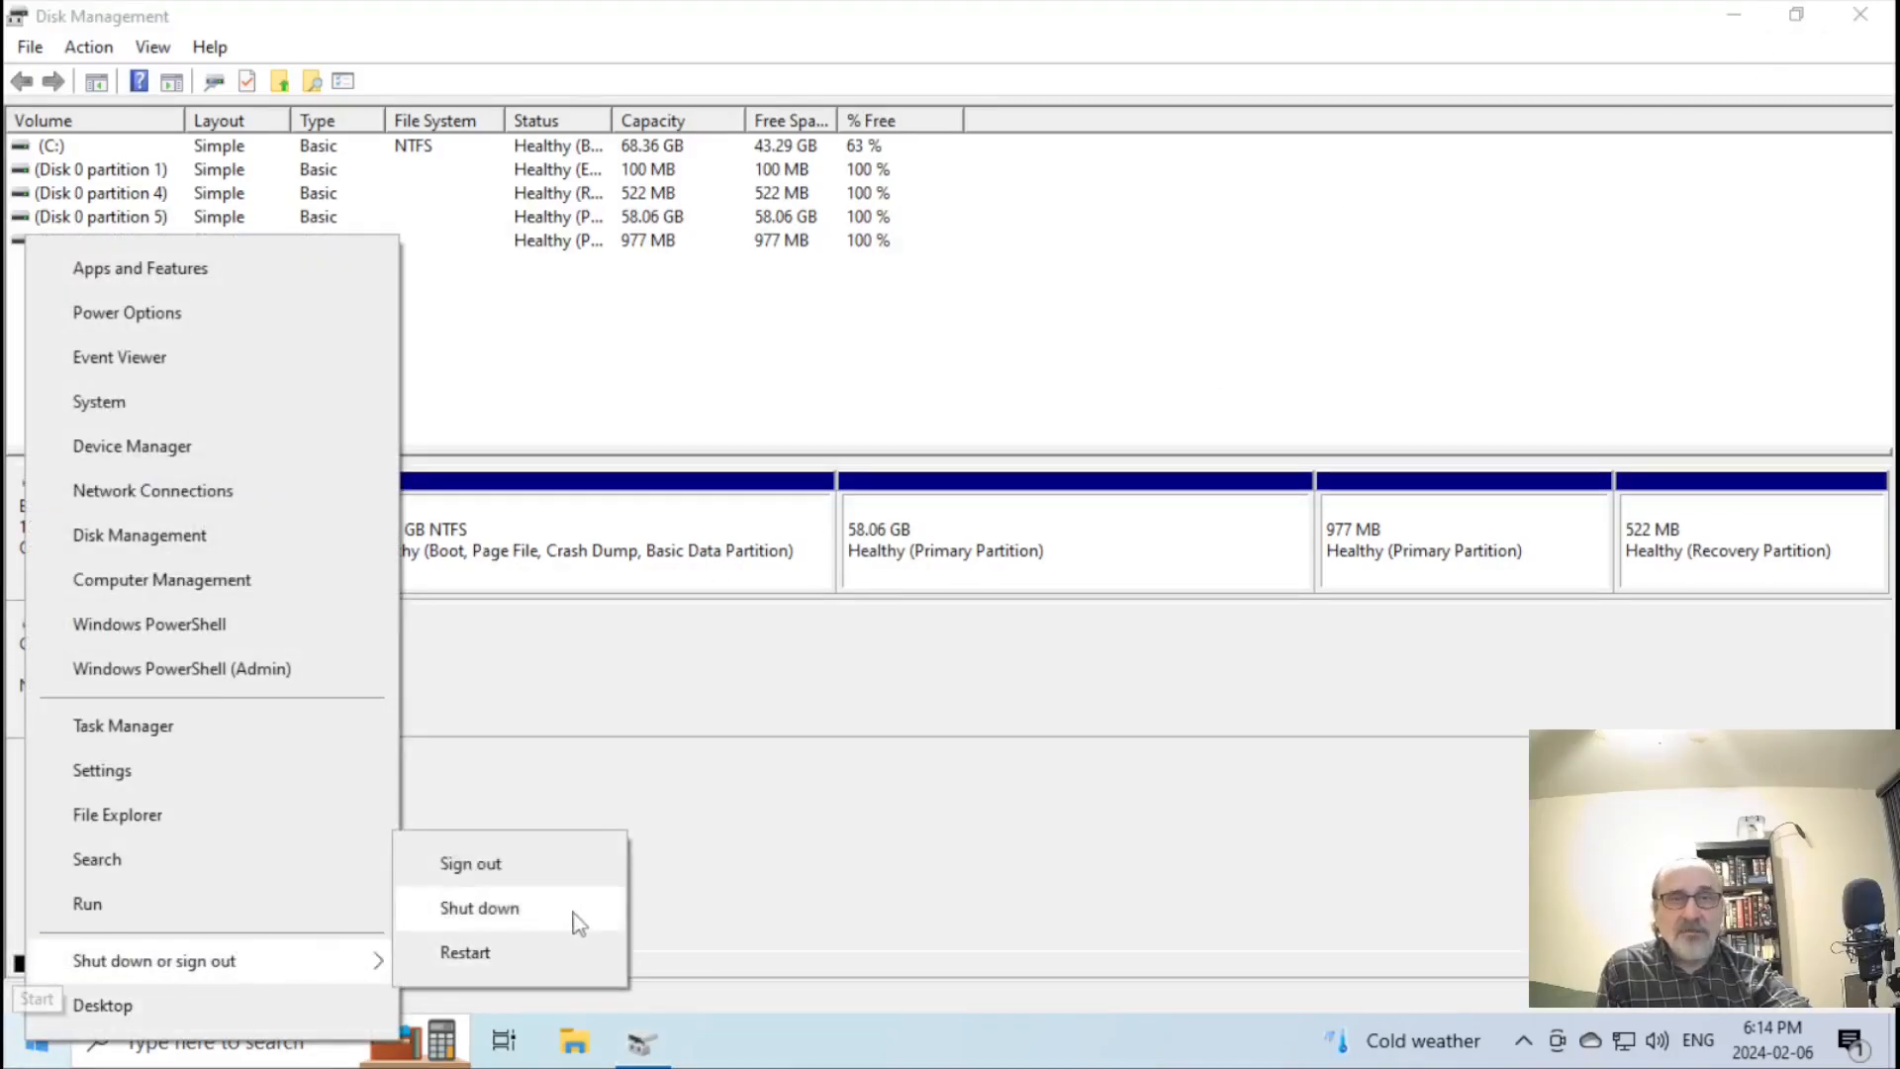
left_click(574, 912)
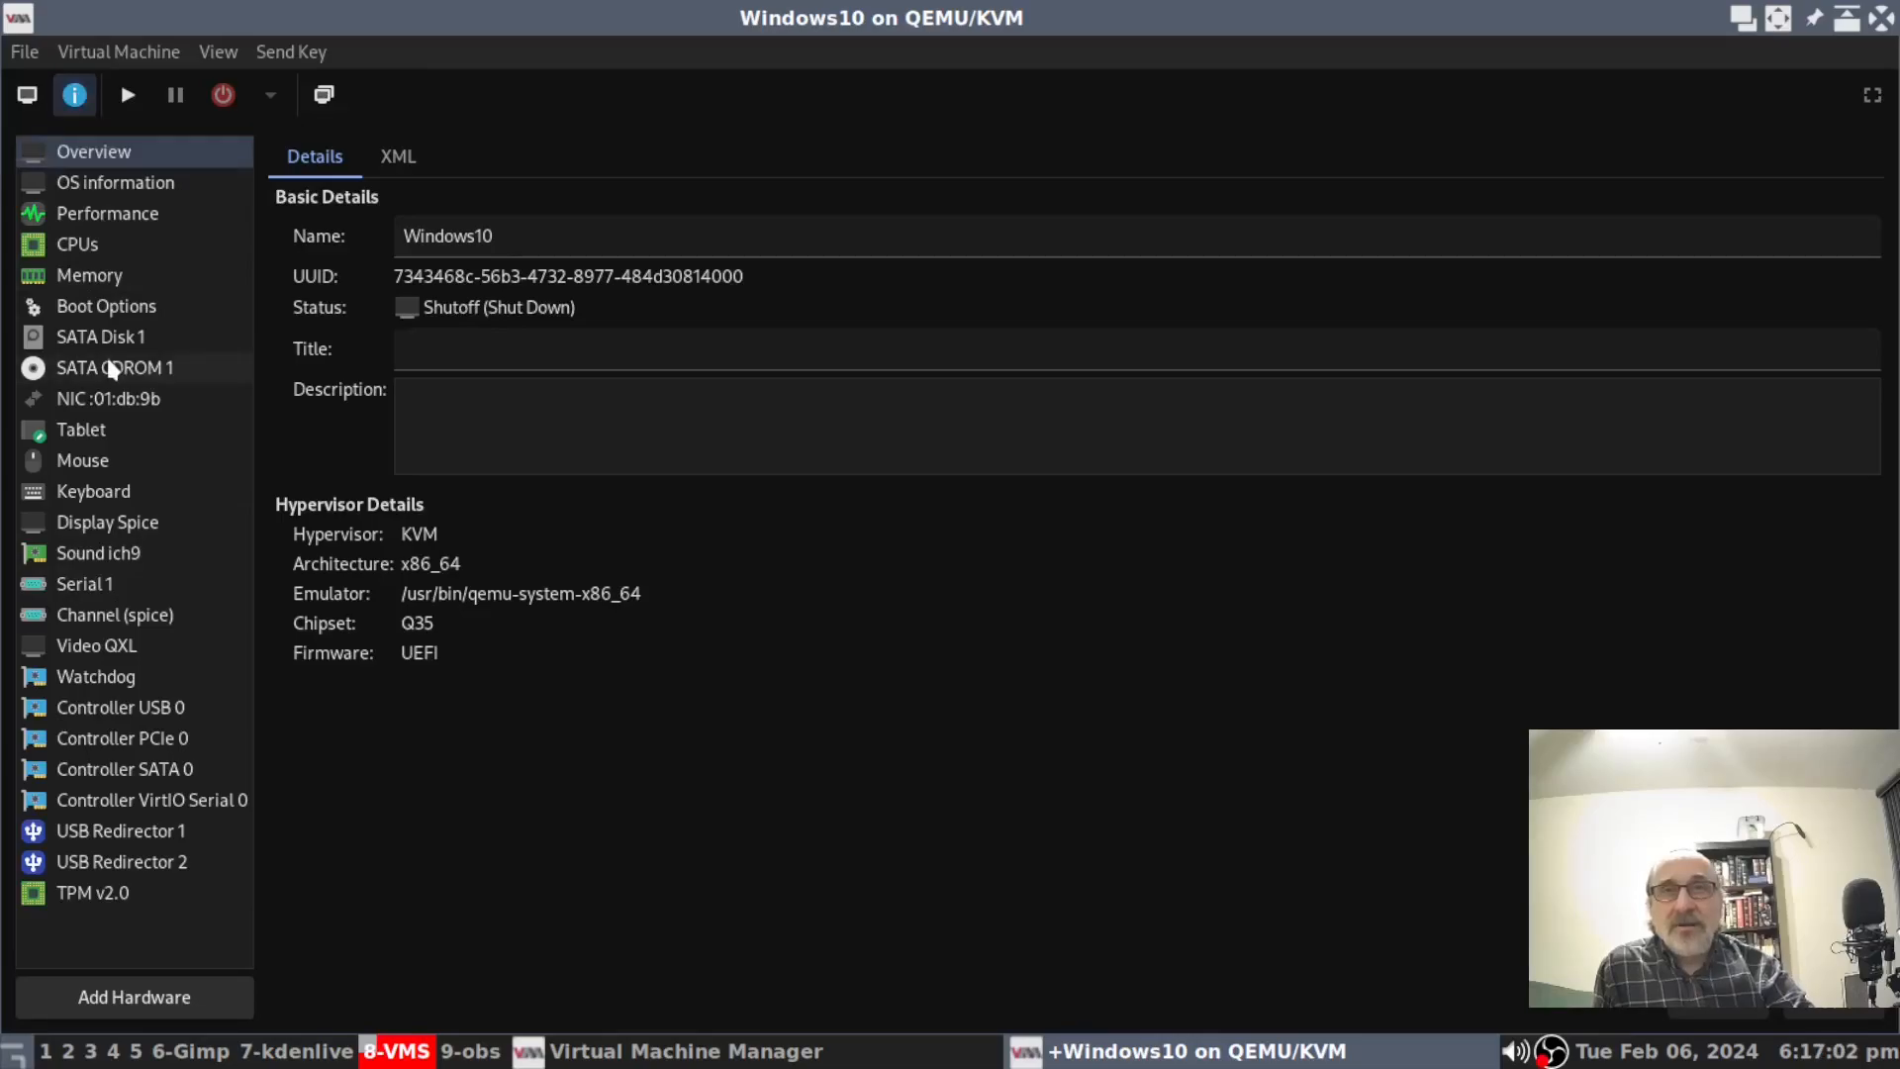
Set the source of the virtual machine's SATA CDROM 1 to the antiX-23_x64-full.iso image.
left_click(112, 369)
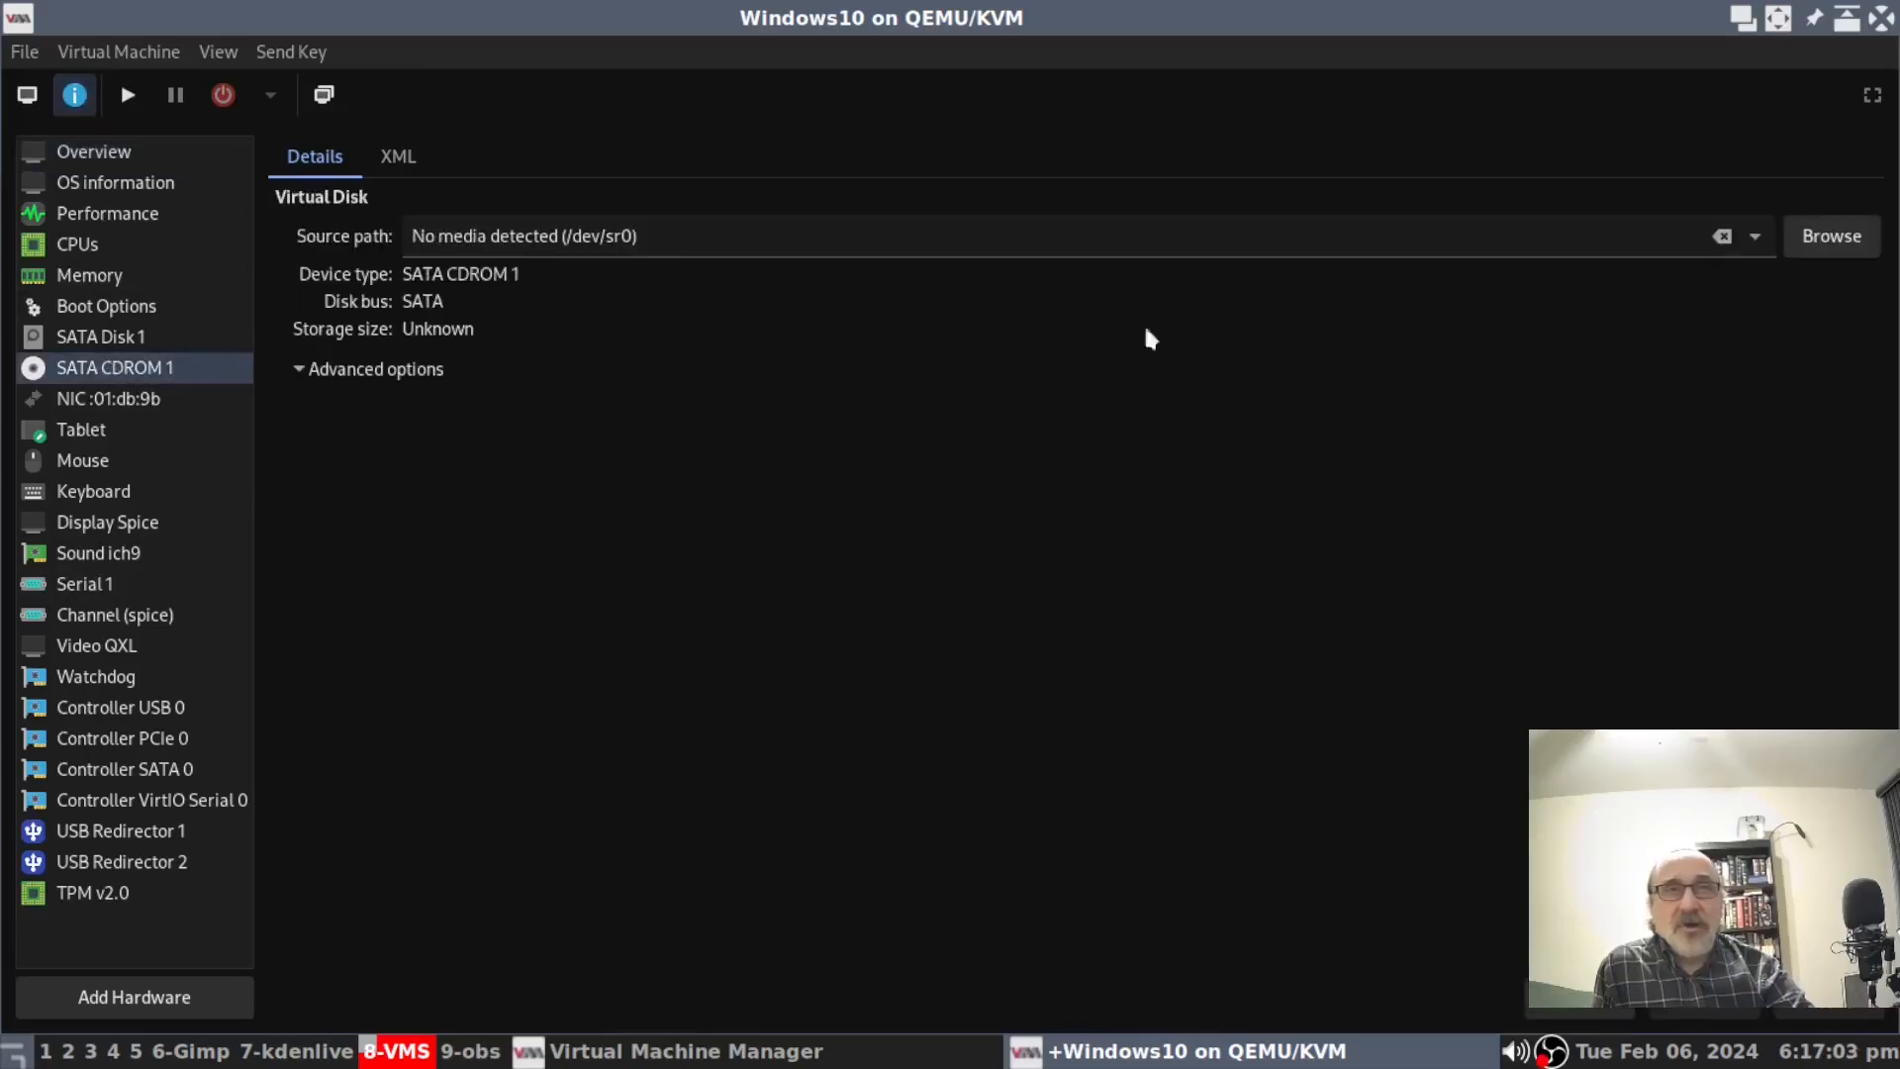
left_click(1754, 235)
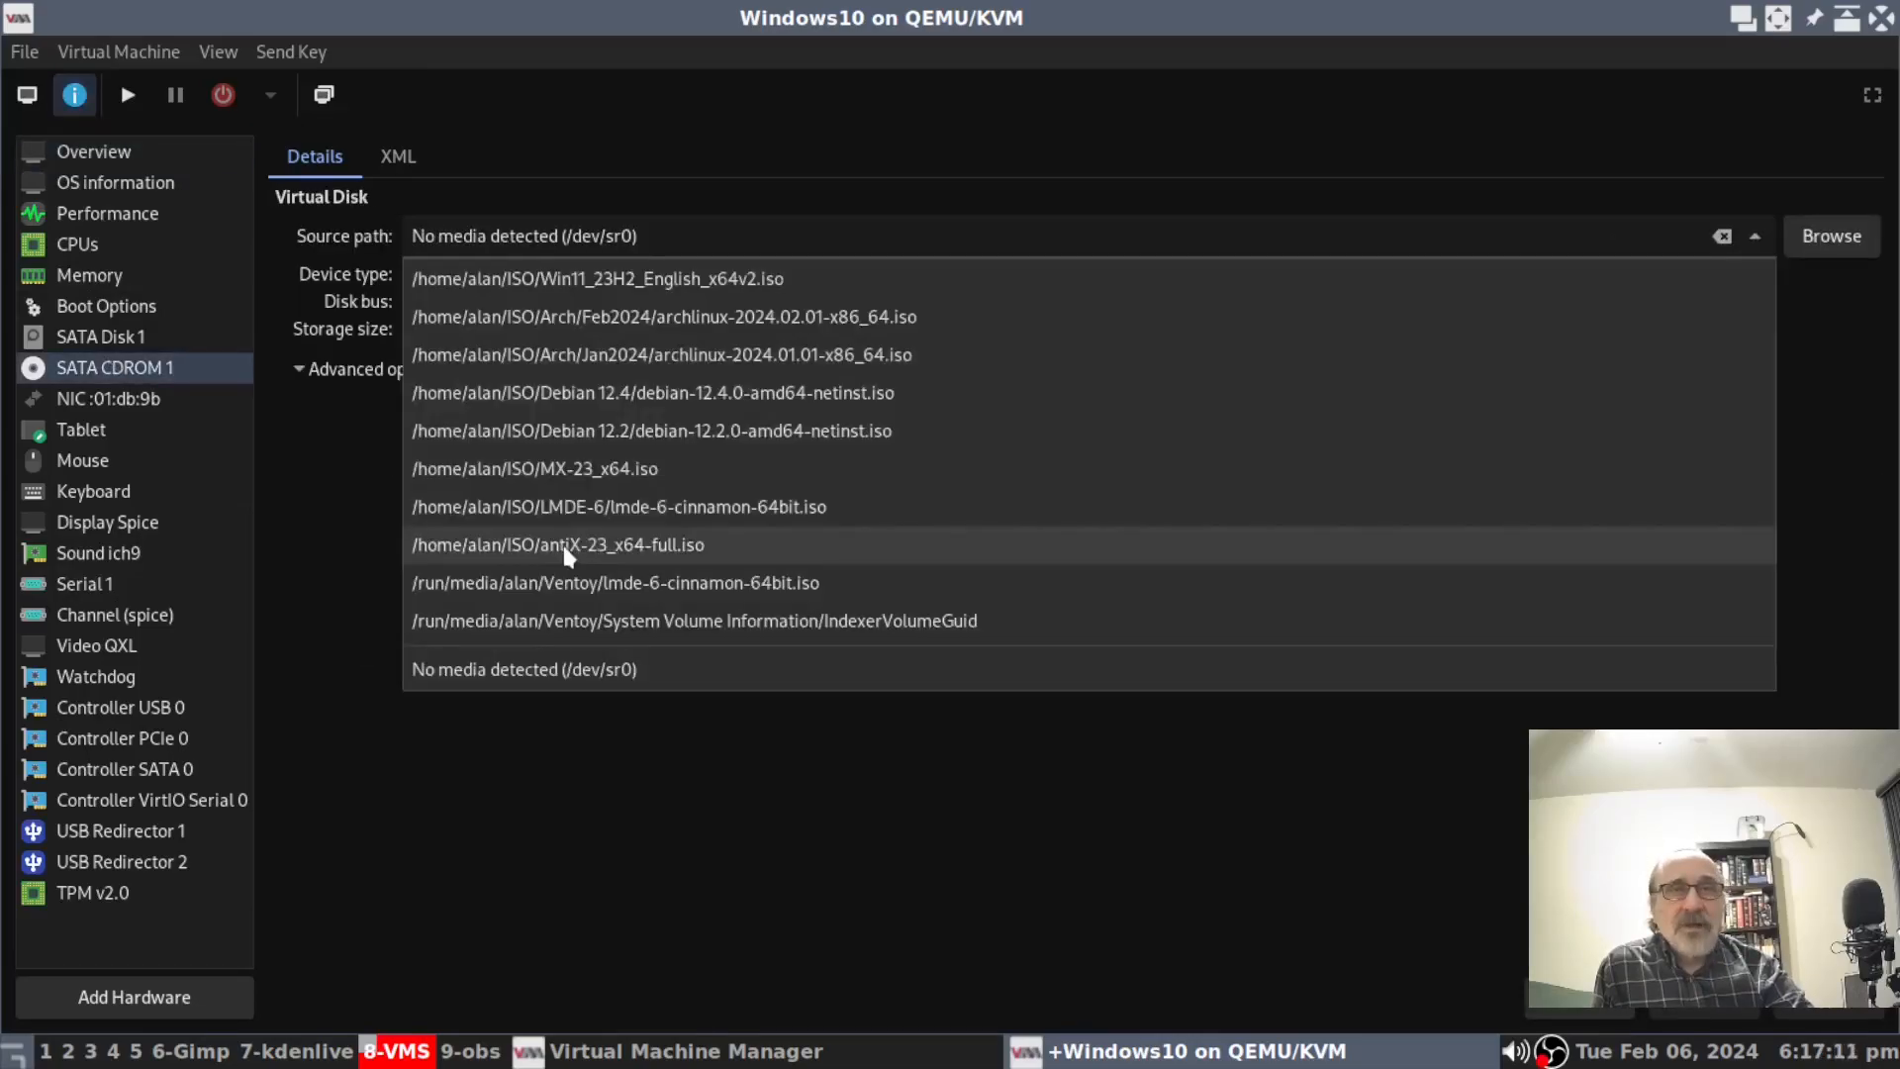
left_click(568, 545)
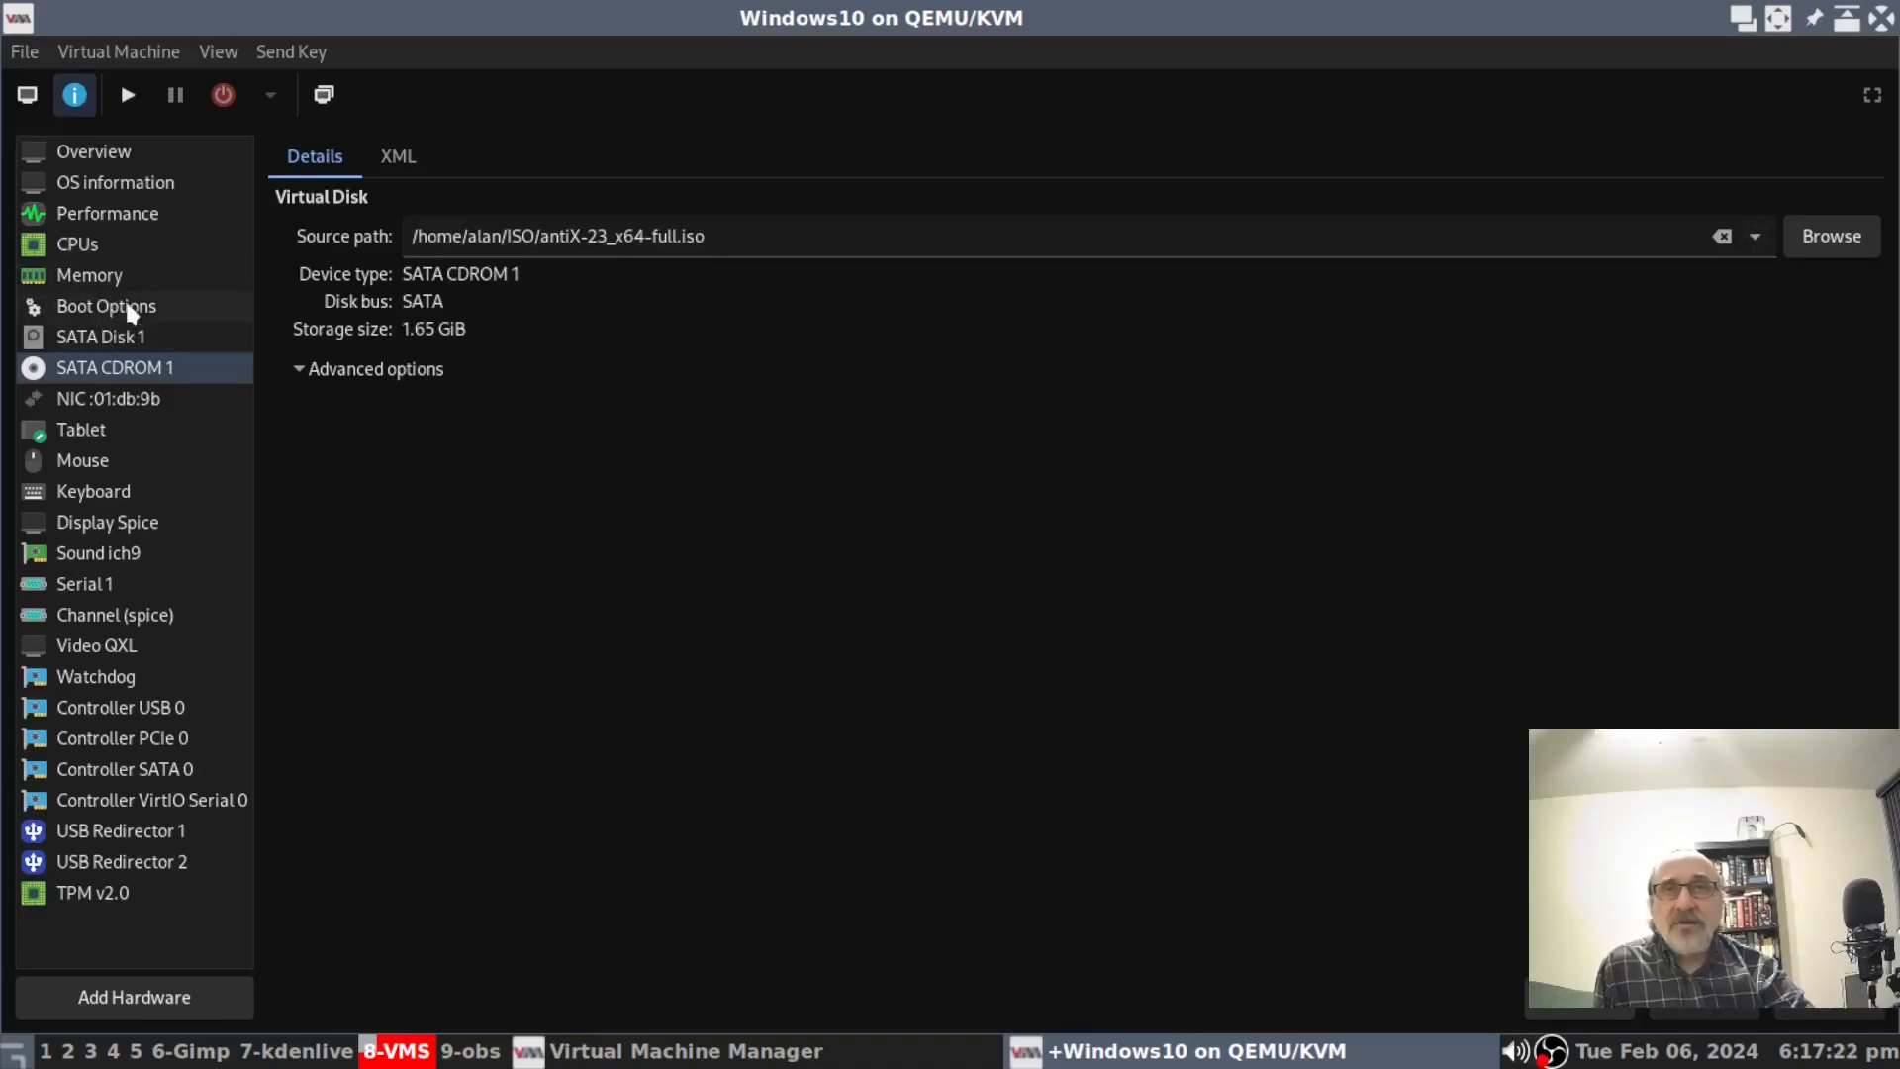
Enable SATA CDROM 1 as a boot device, place it ahead of SATA Disk 1, and apply the boot order.
left_click(128, 308)
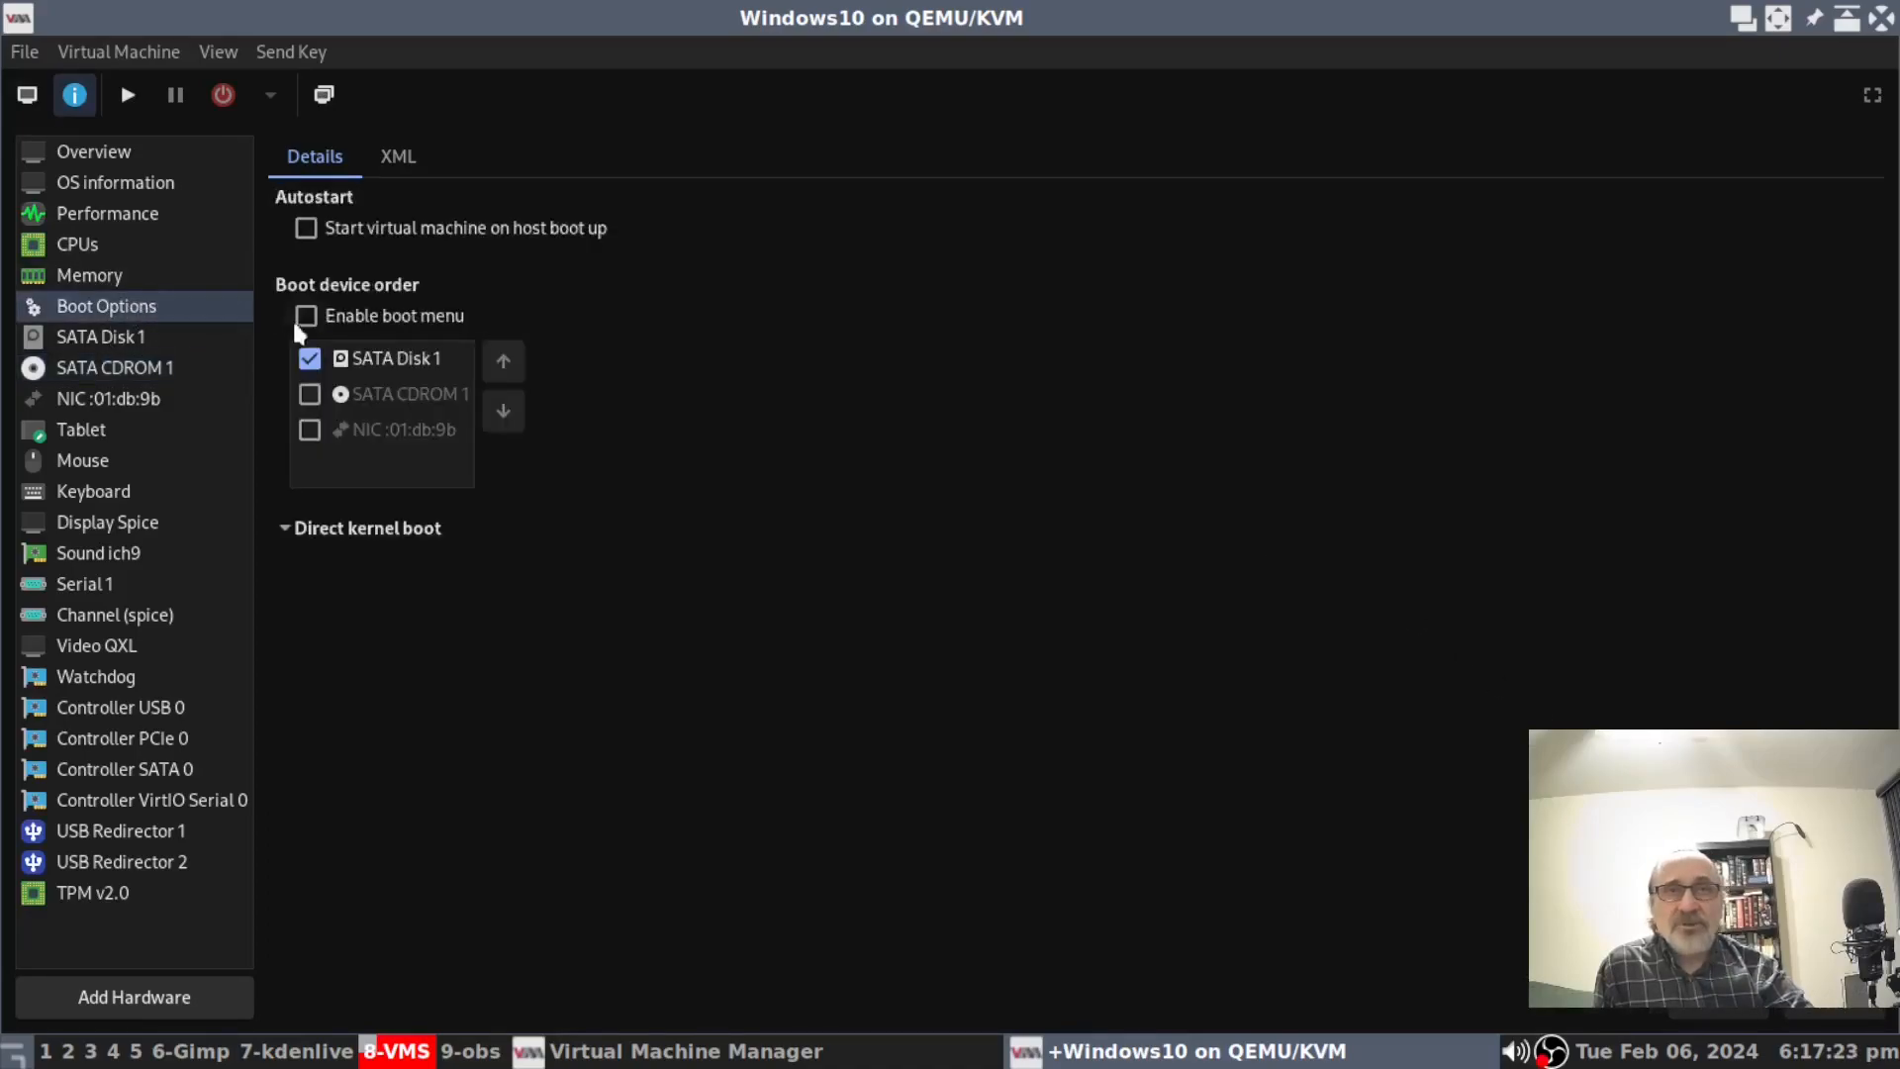
left_click(310, 394)
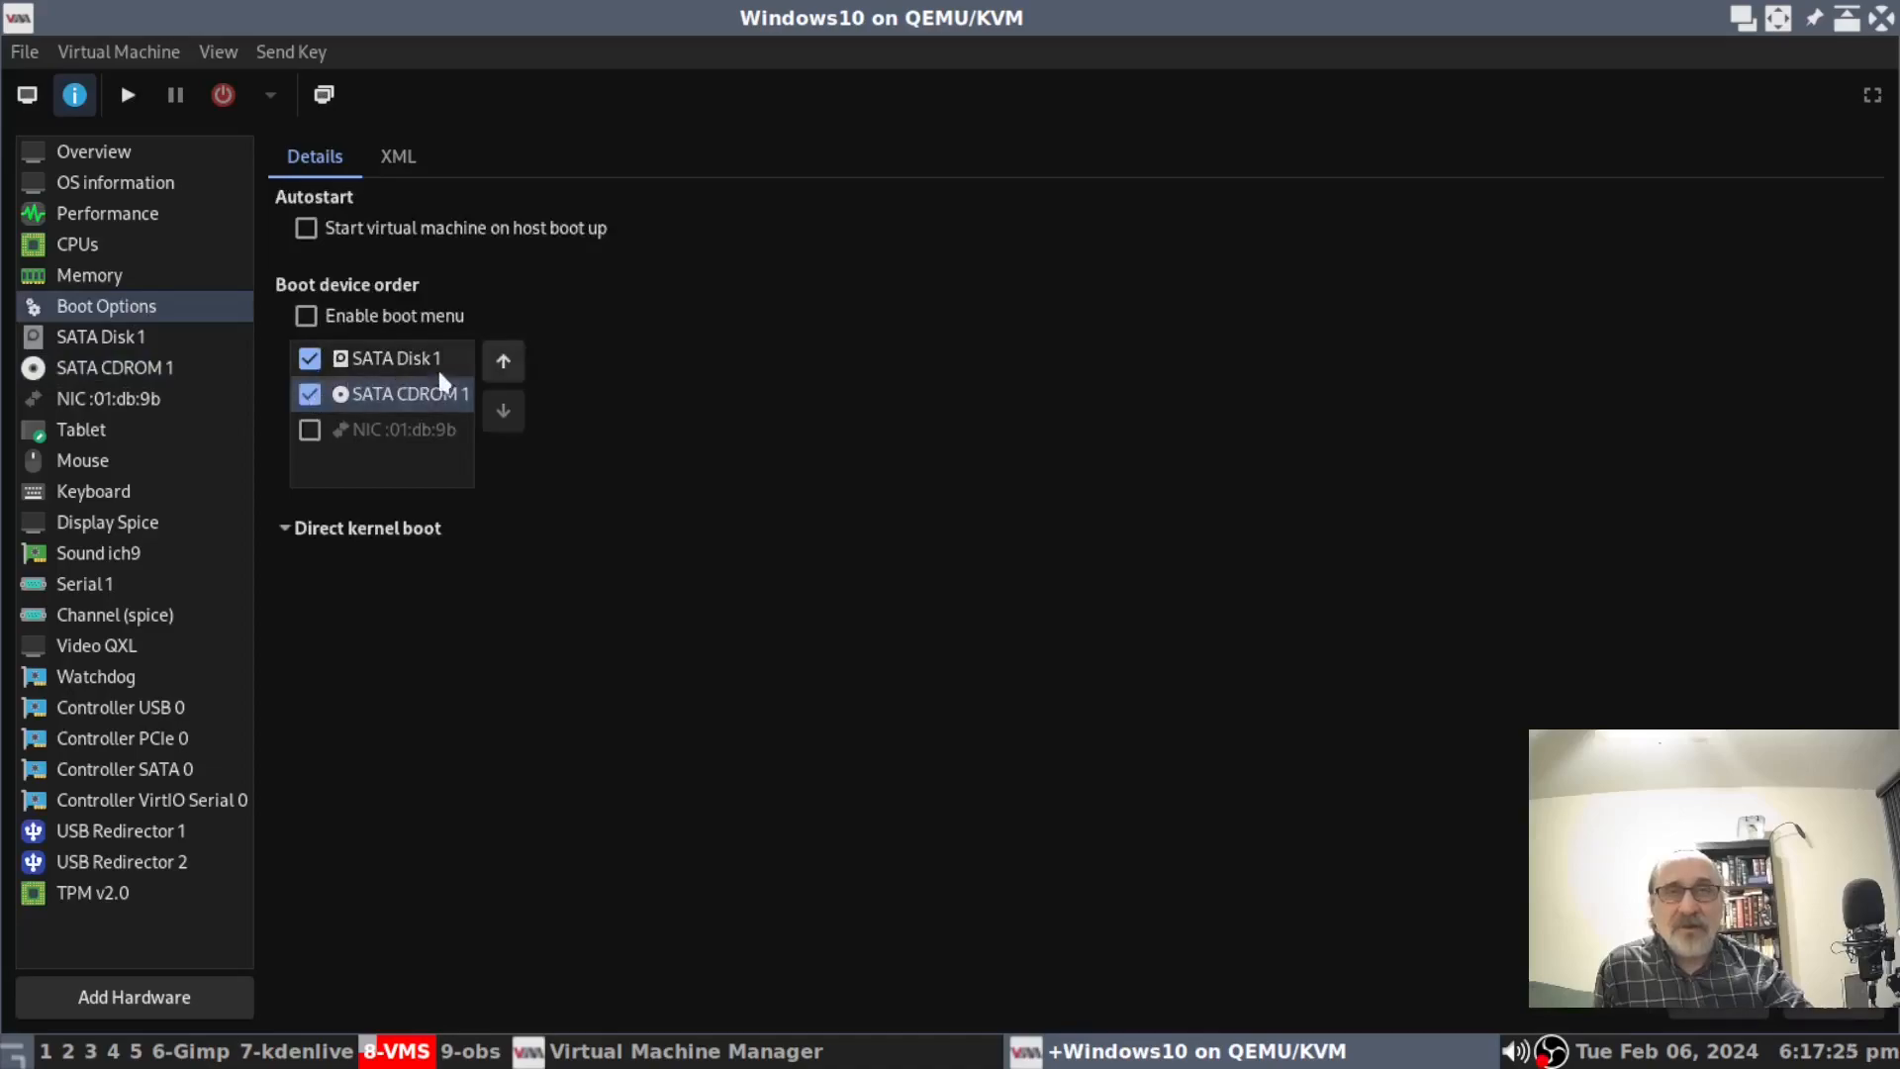
left_click(503, 361)
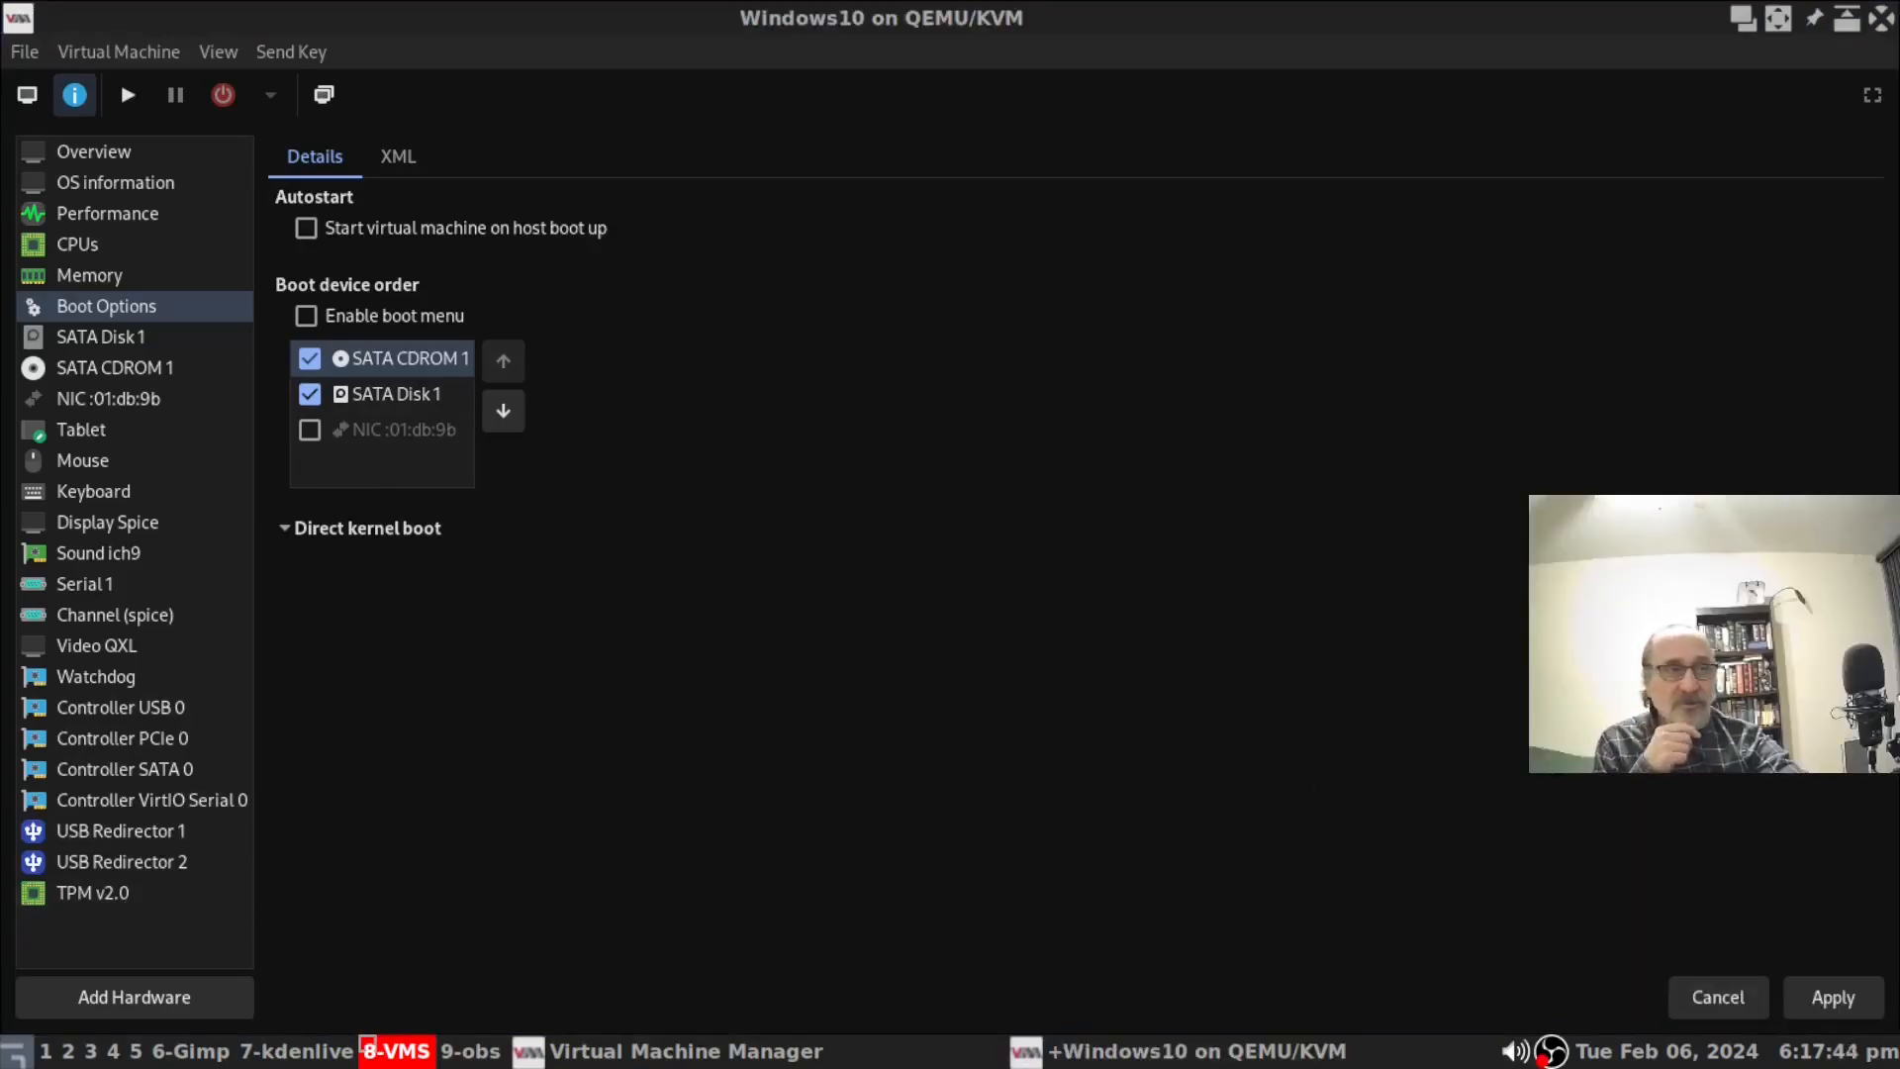
left_click(1834, 999)
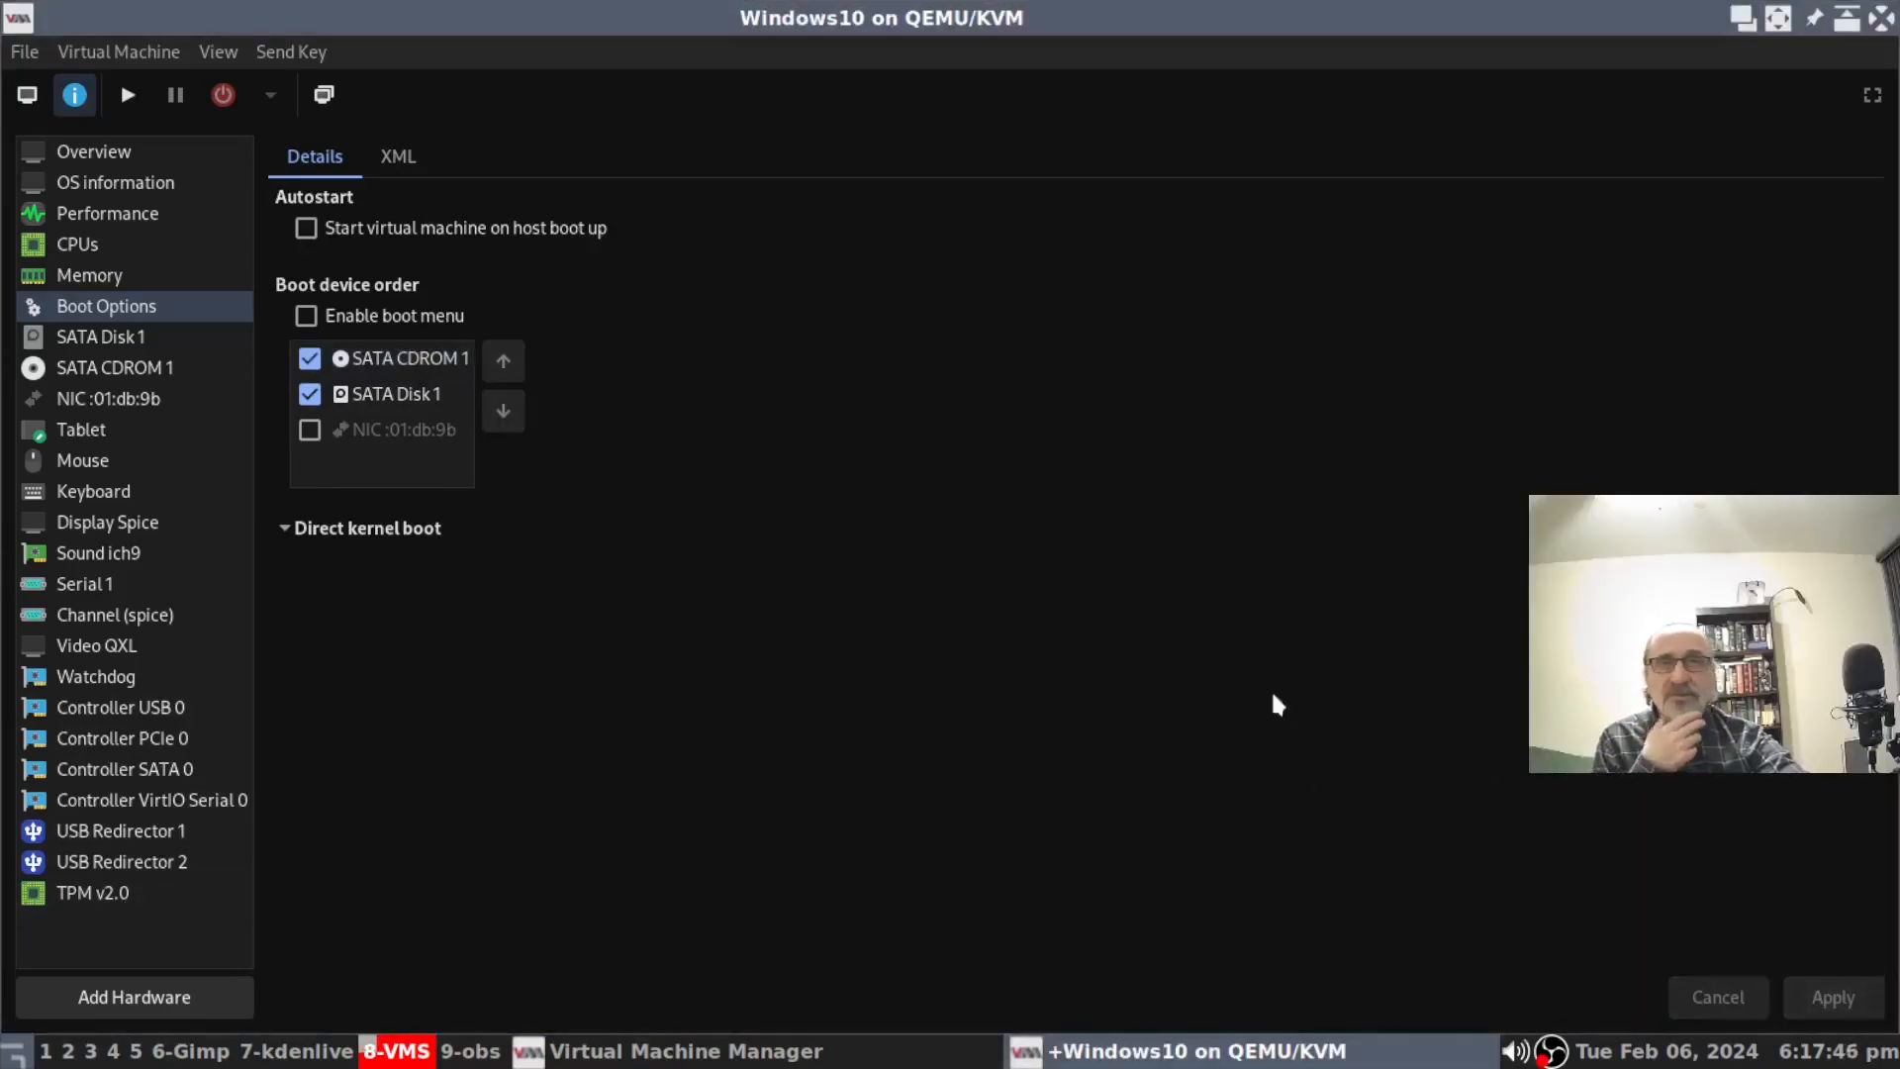
Start the virtual machine and boot the antiX-23 x64-full live system.
left_click(107, 95)
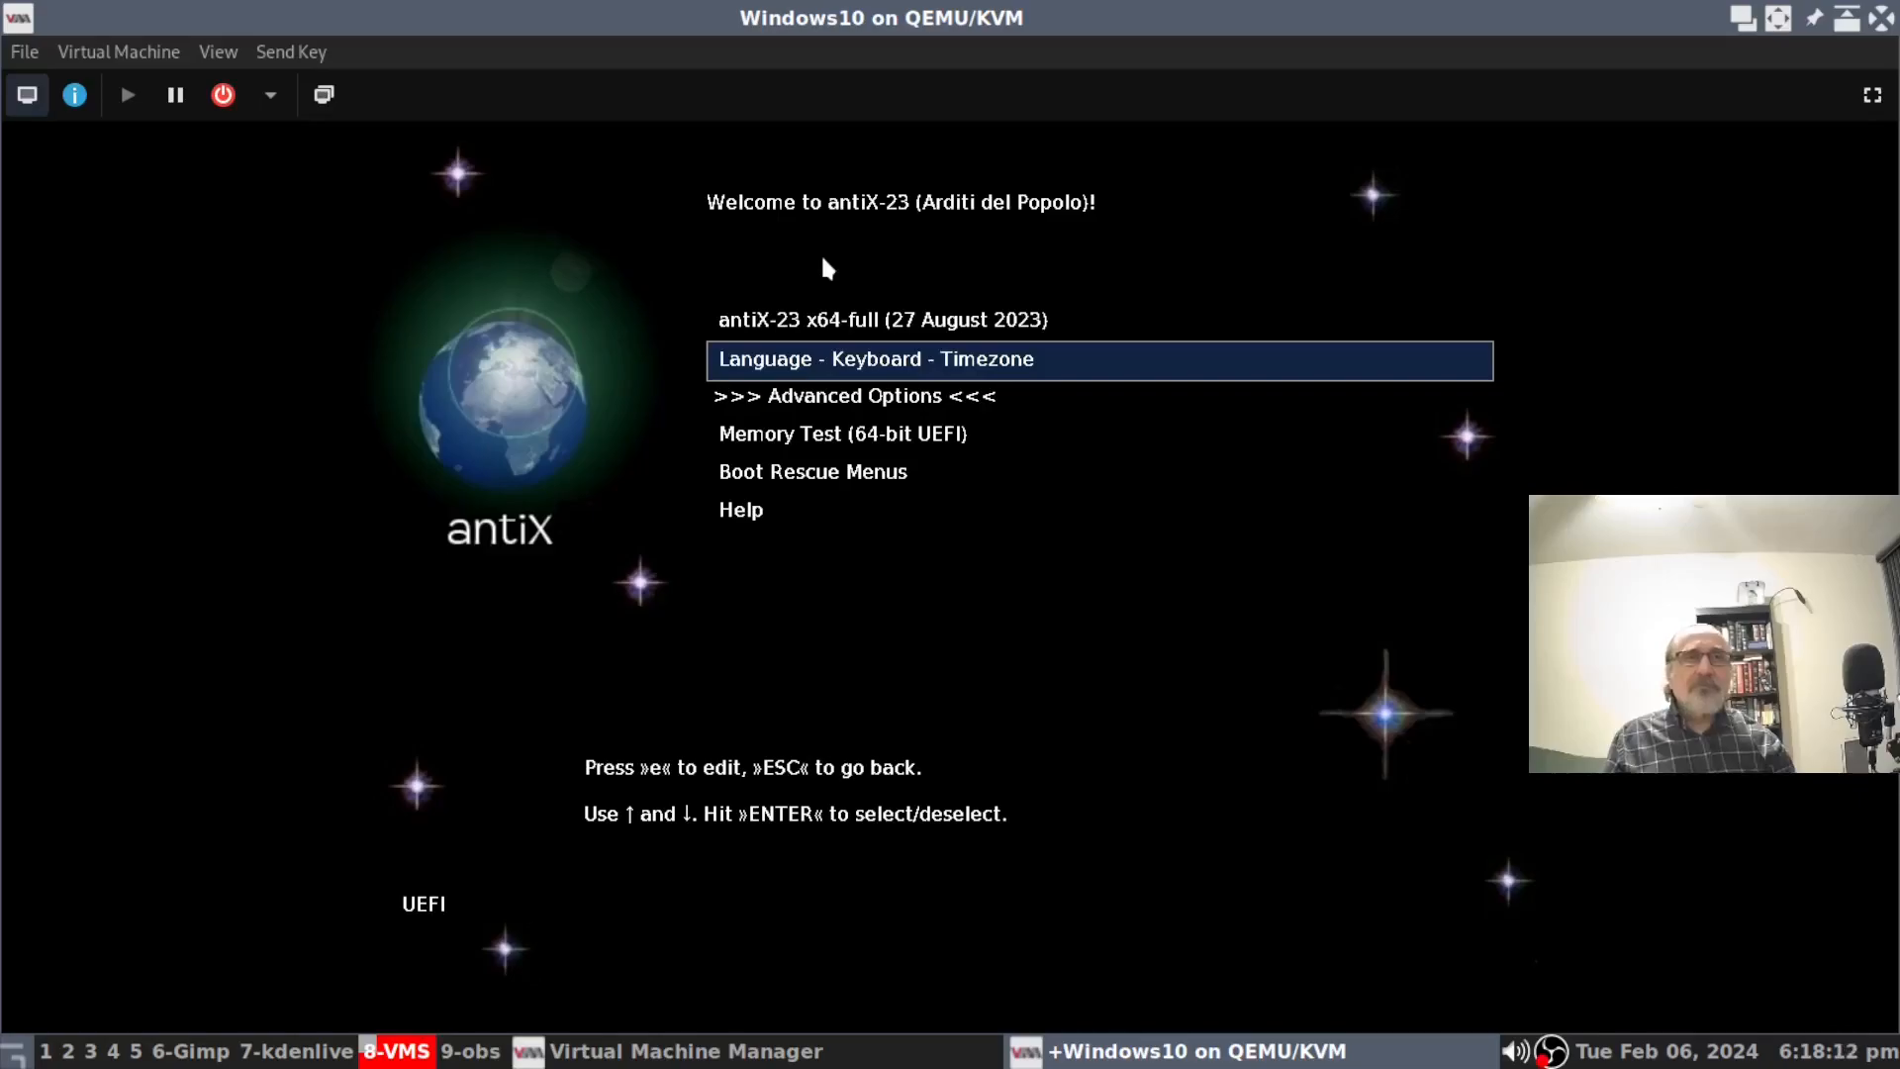
key("Up")
key("Return")
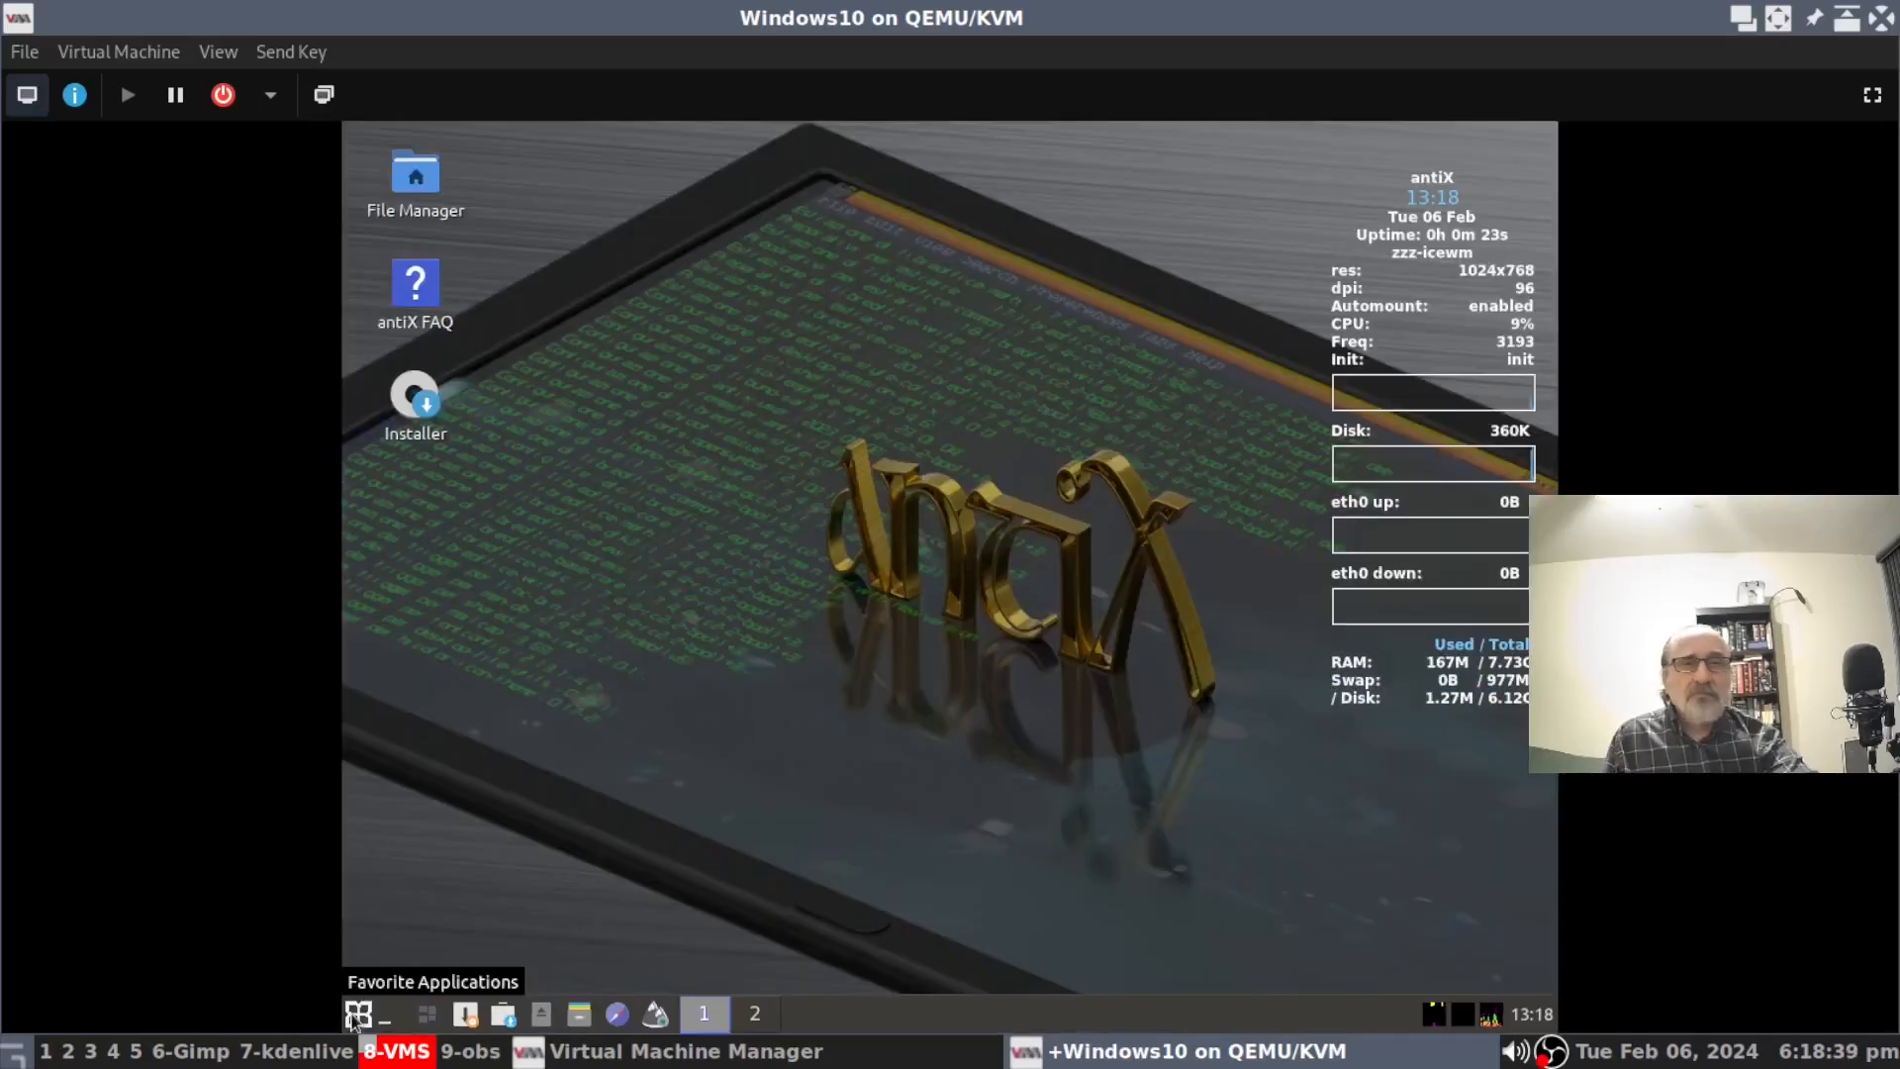
Open a terminal in antiX and set the screen resolution with the command xrandr -s 1360x768.
left_click(359, 1013)
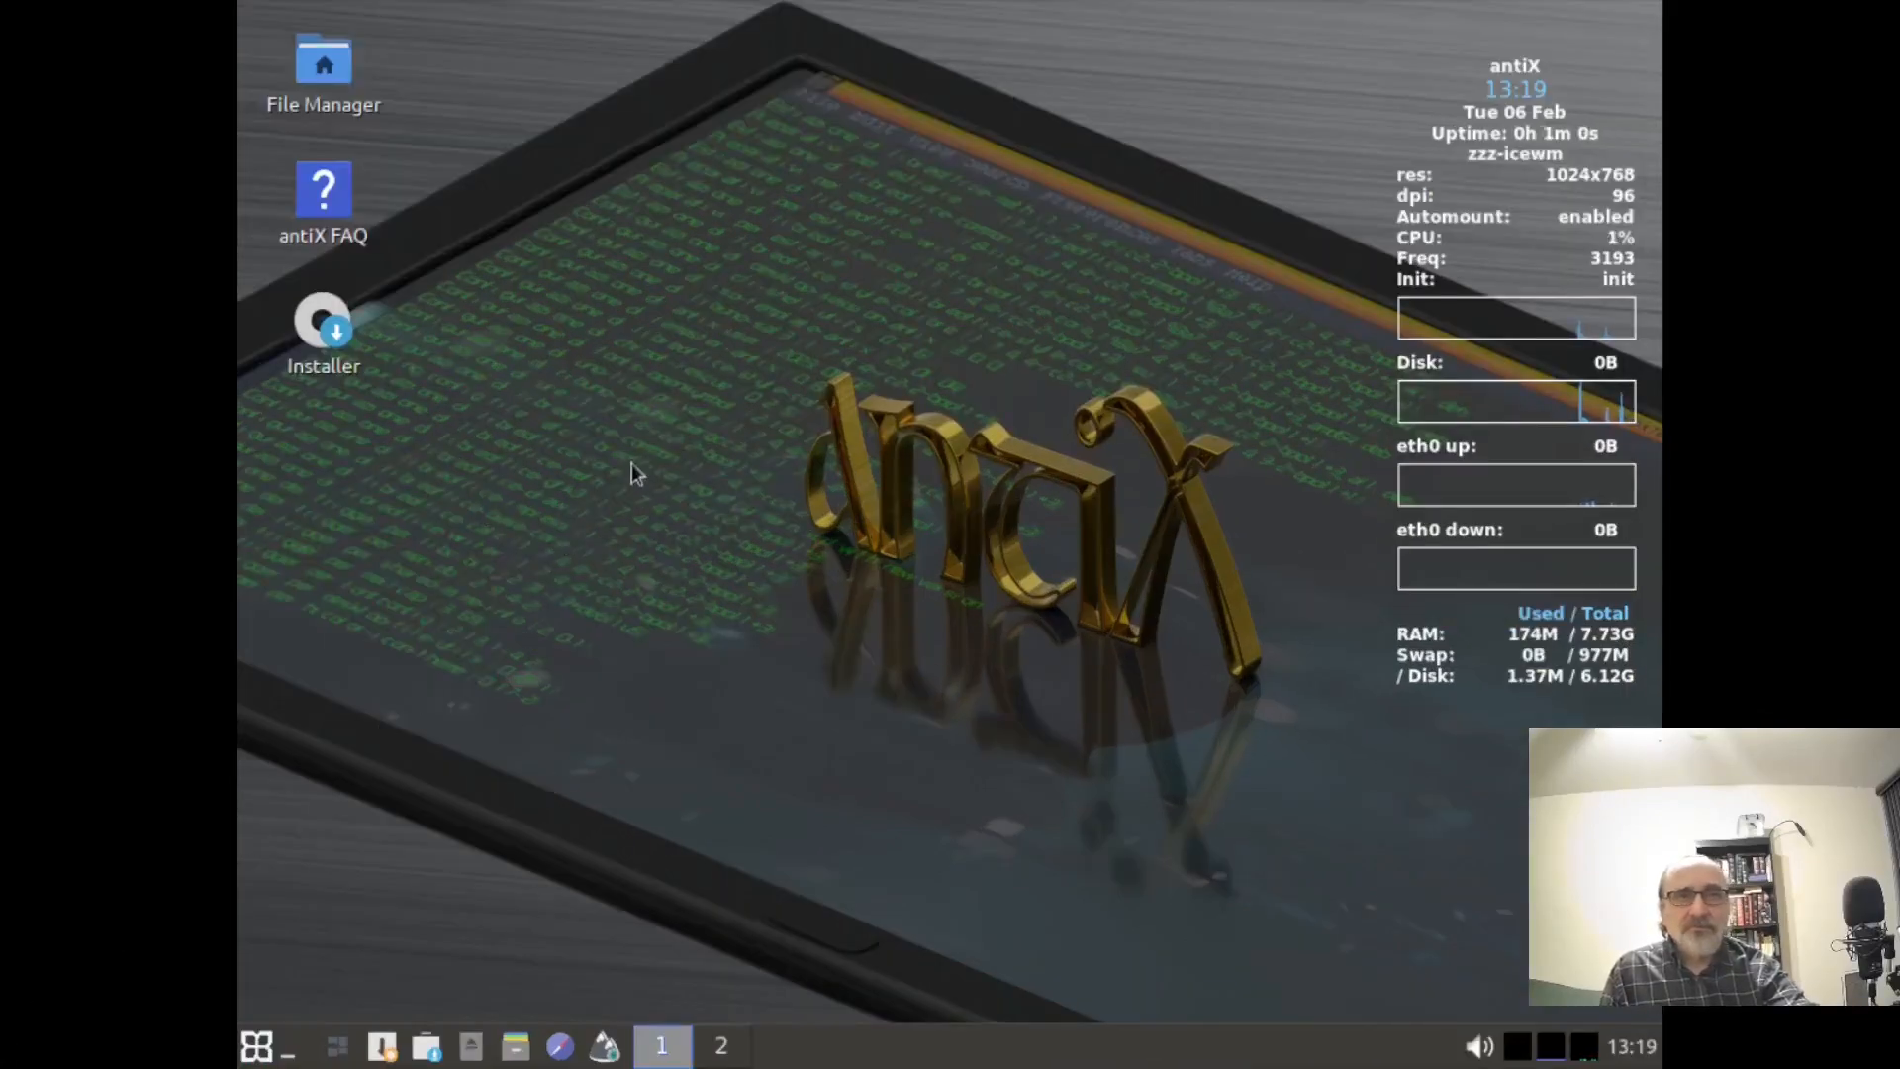
right_click(525, 477)
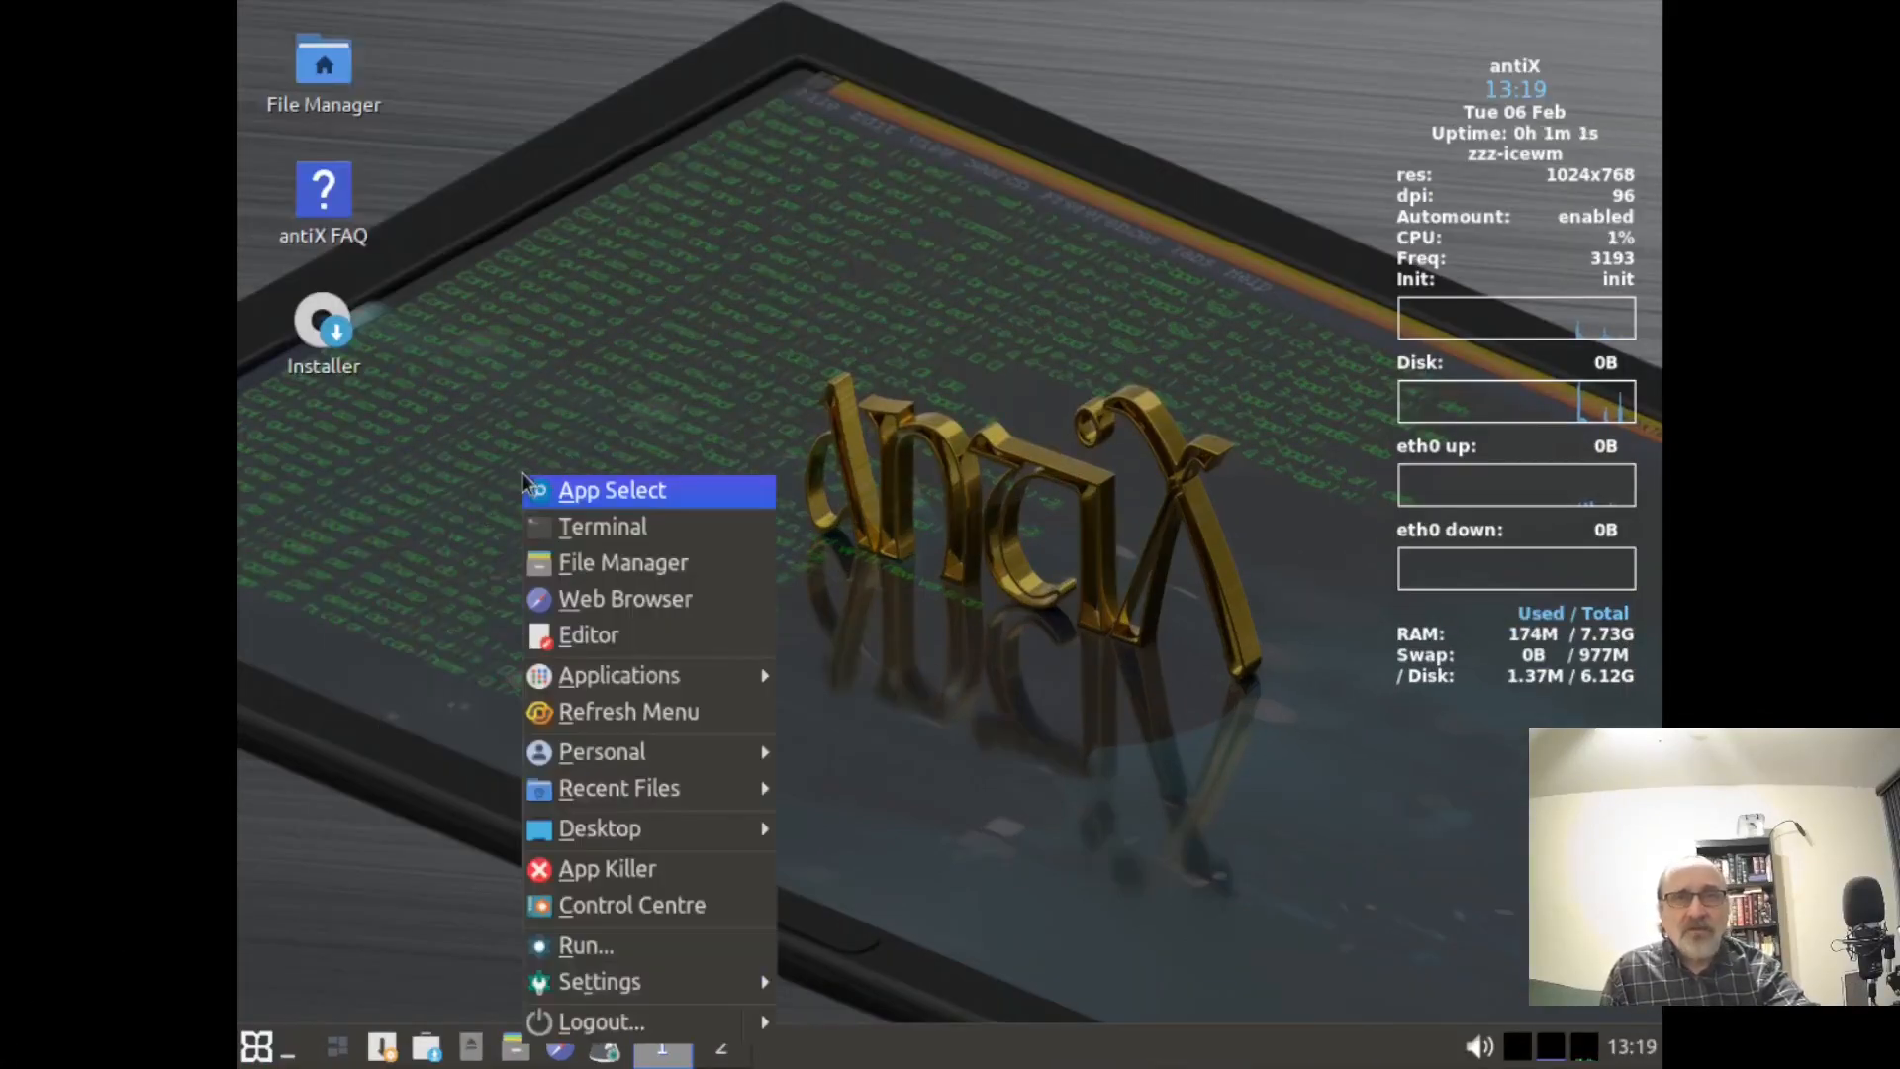
left_click(593, 525)
type("x")
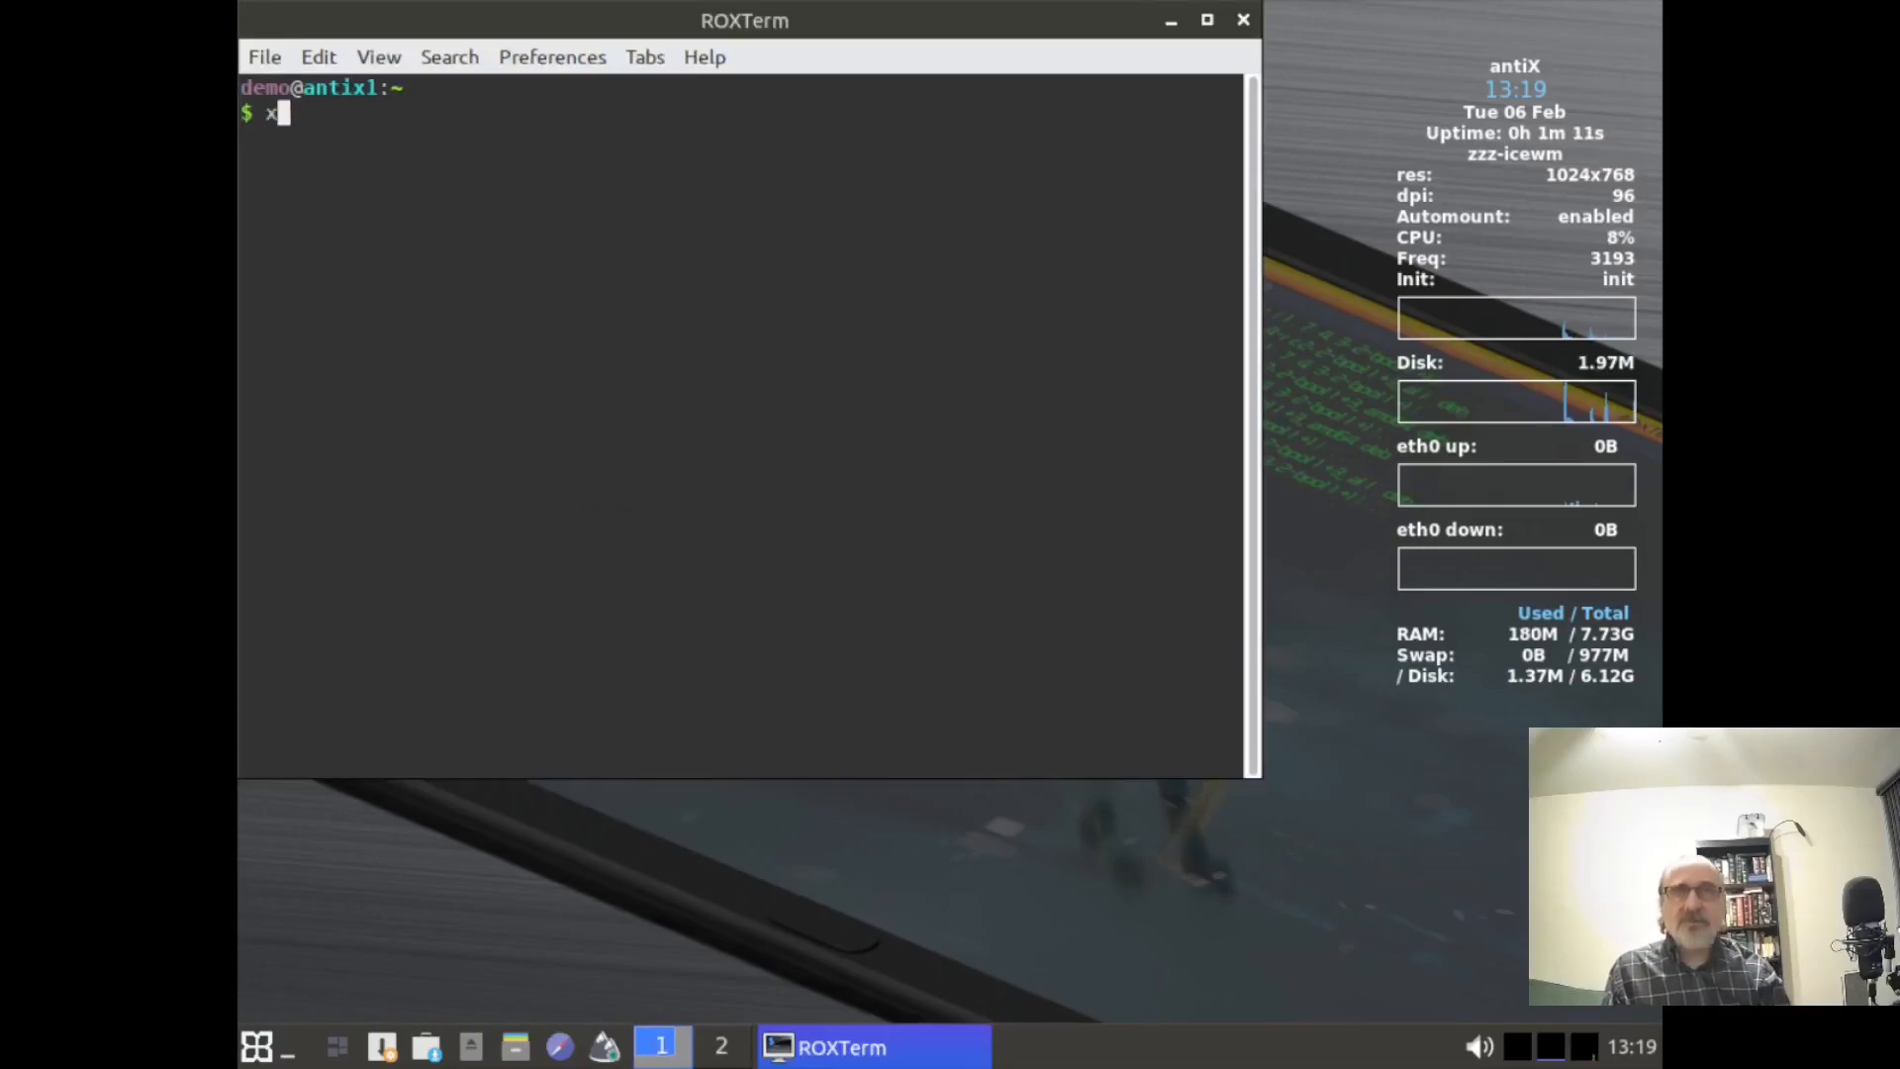
type("randr -s ")
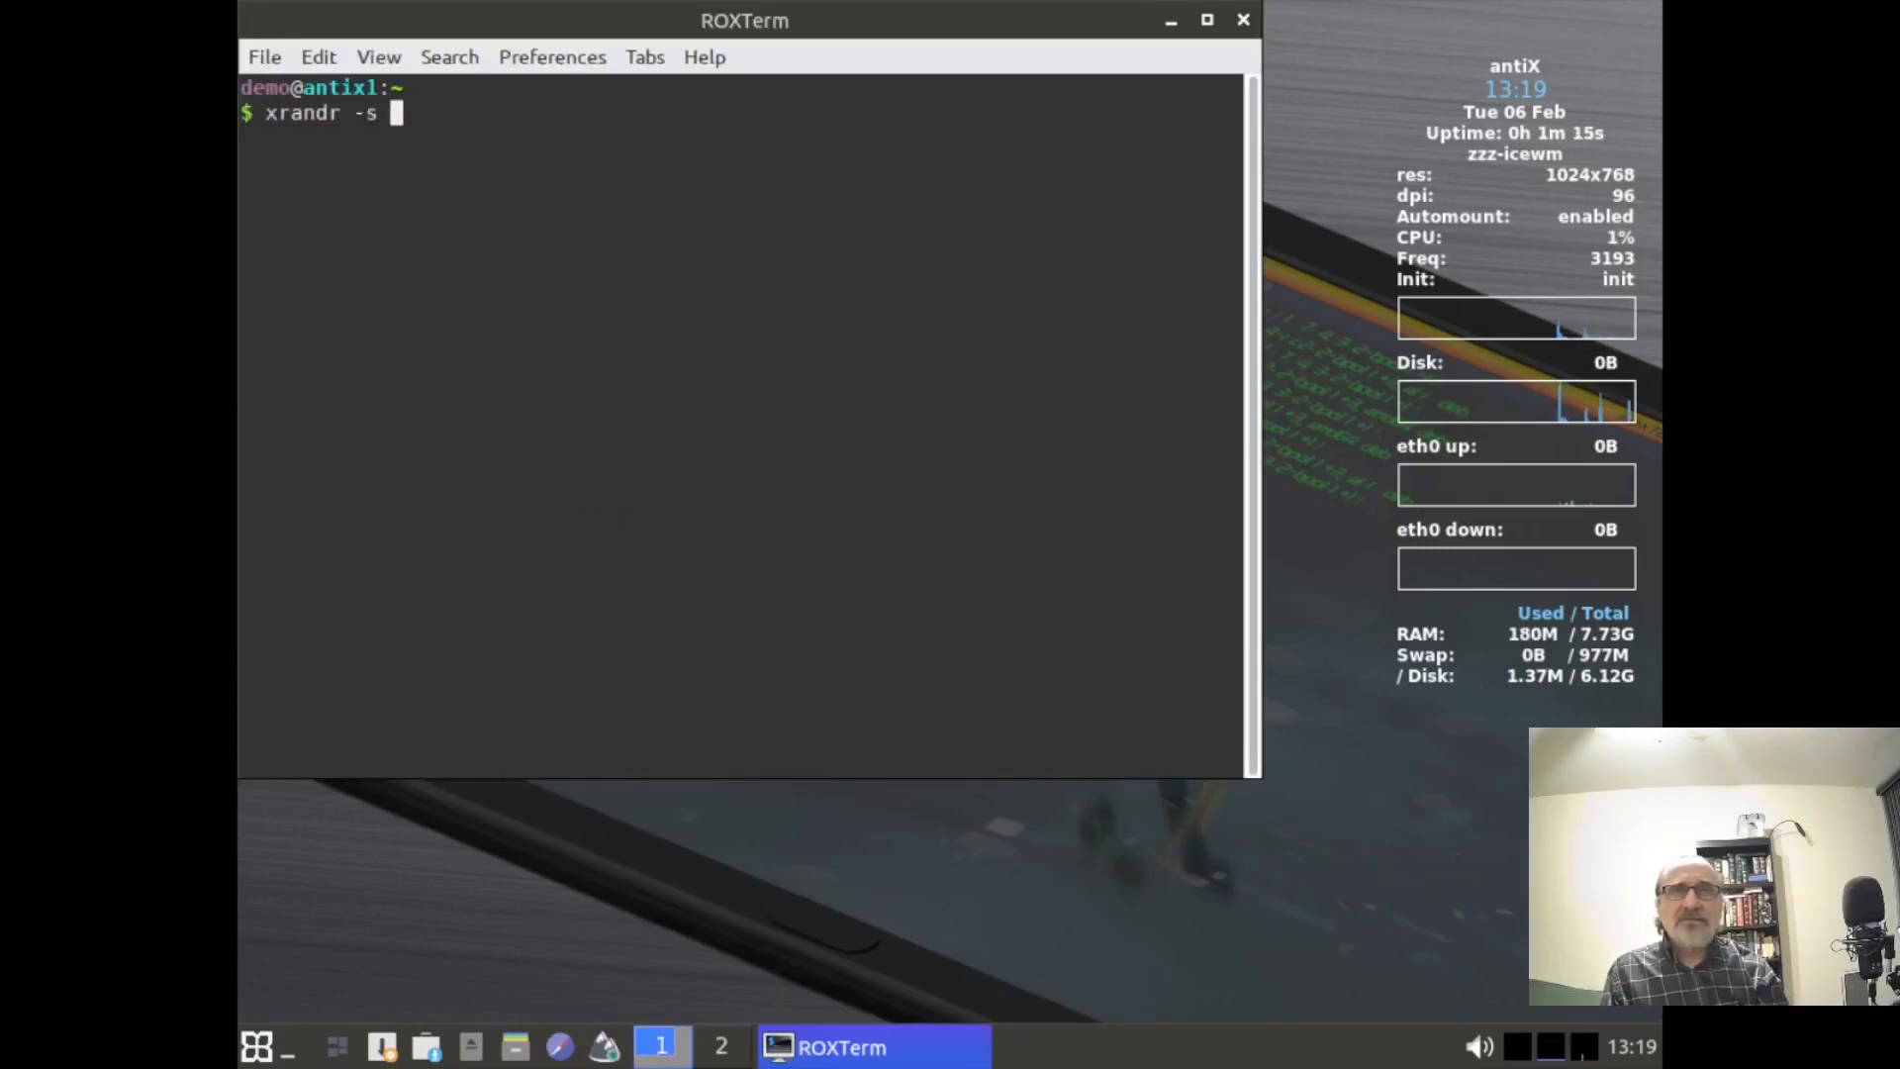
type("1360x768")
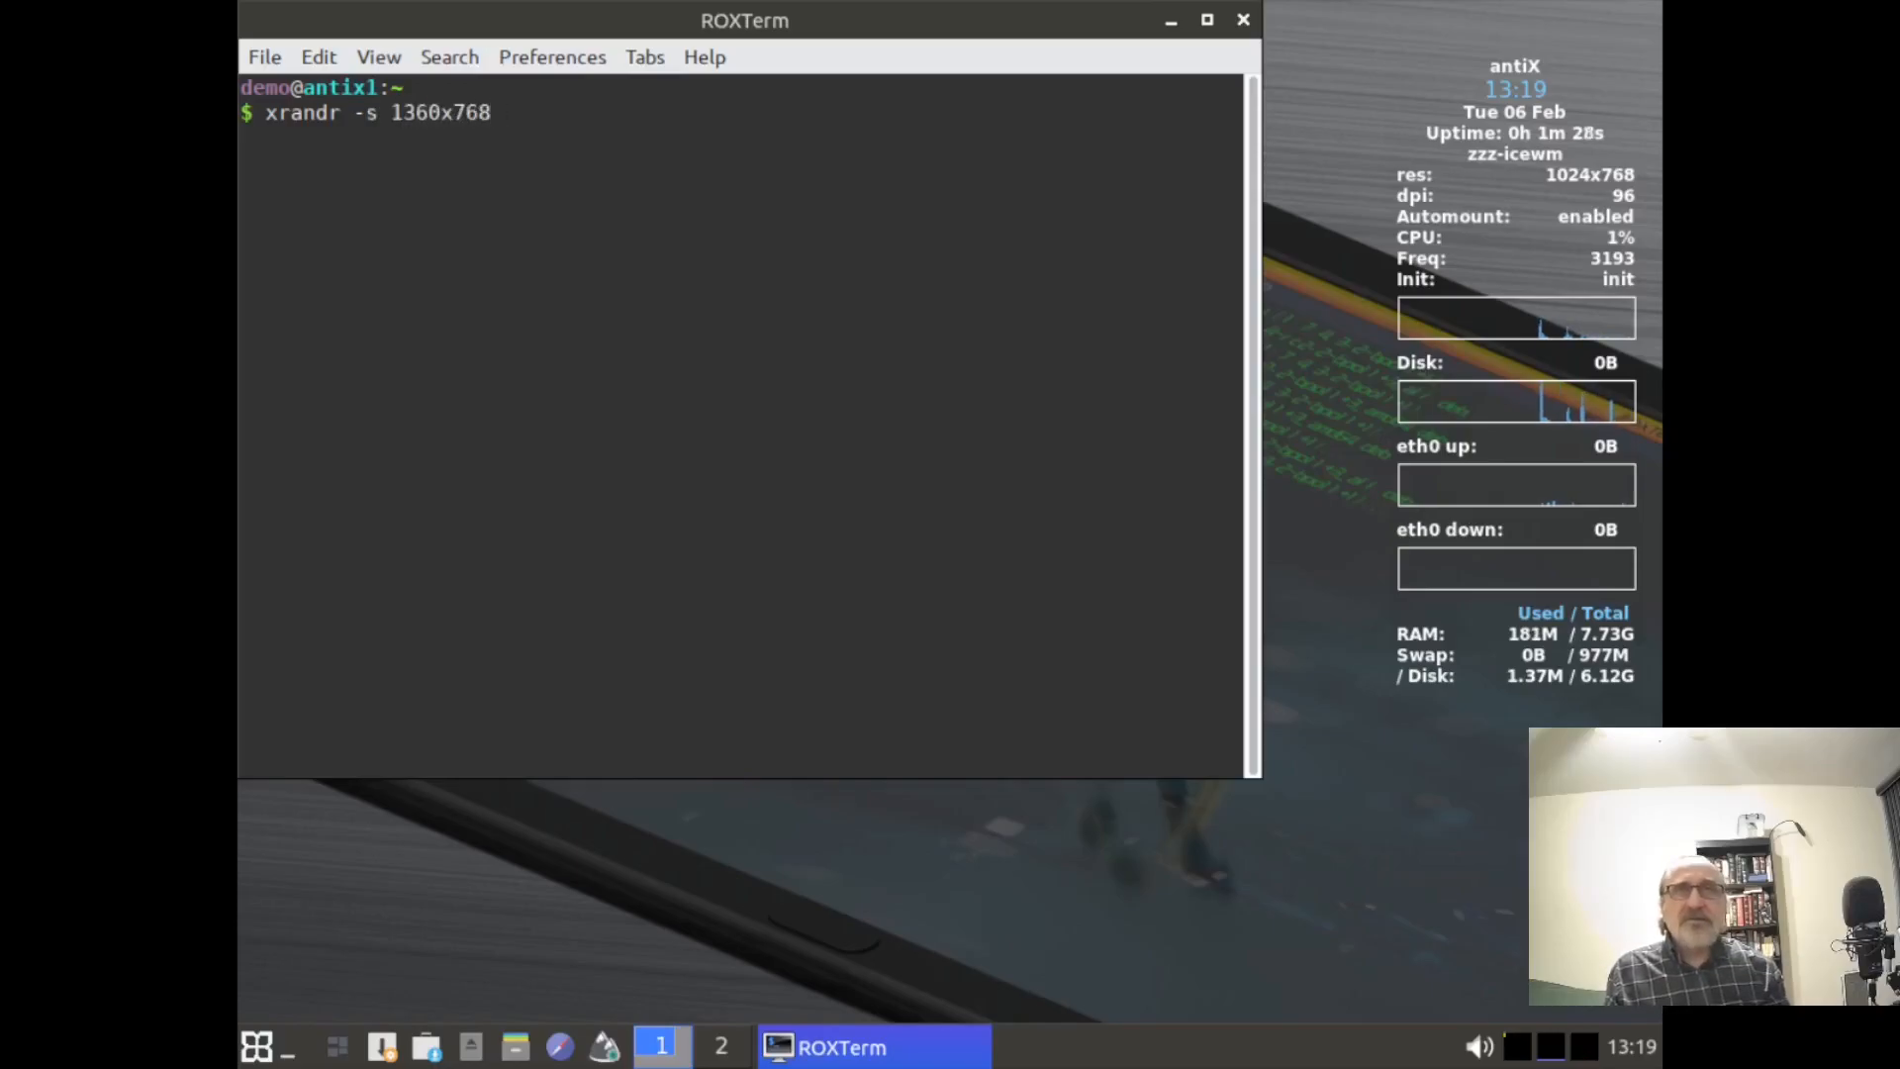
key("Return")
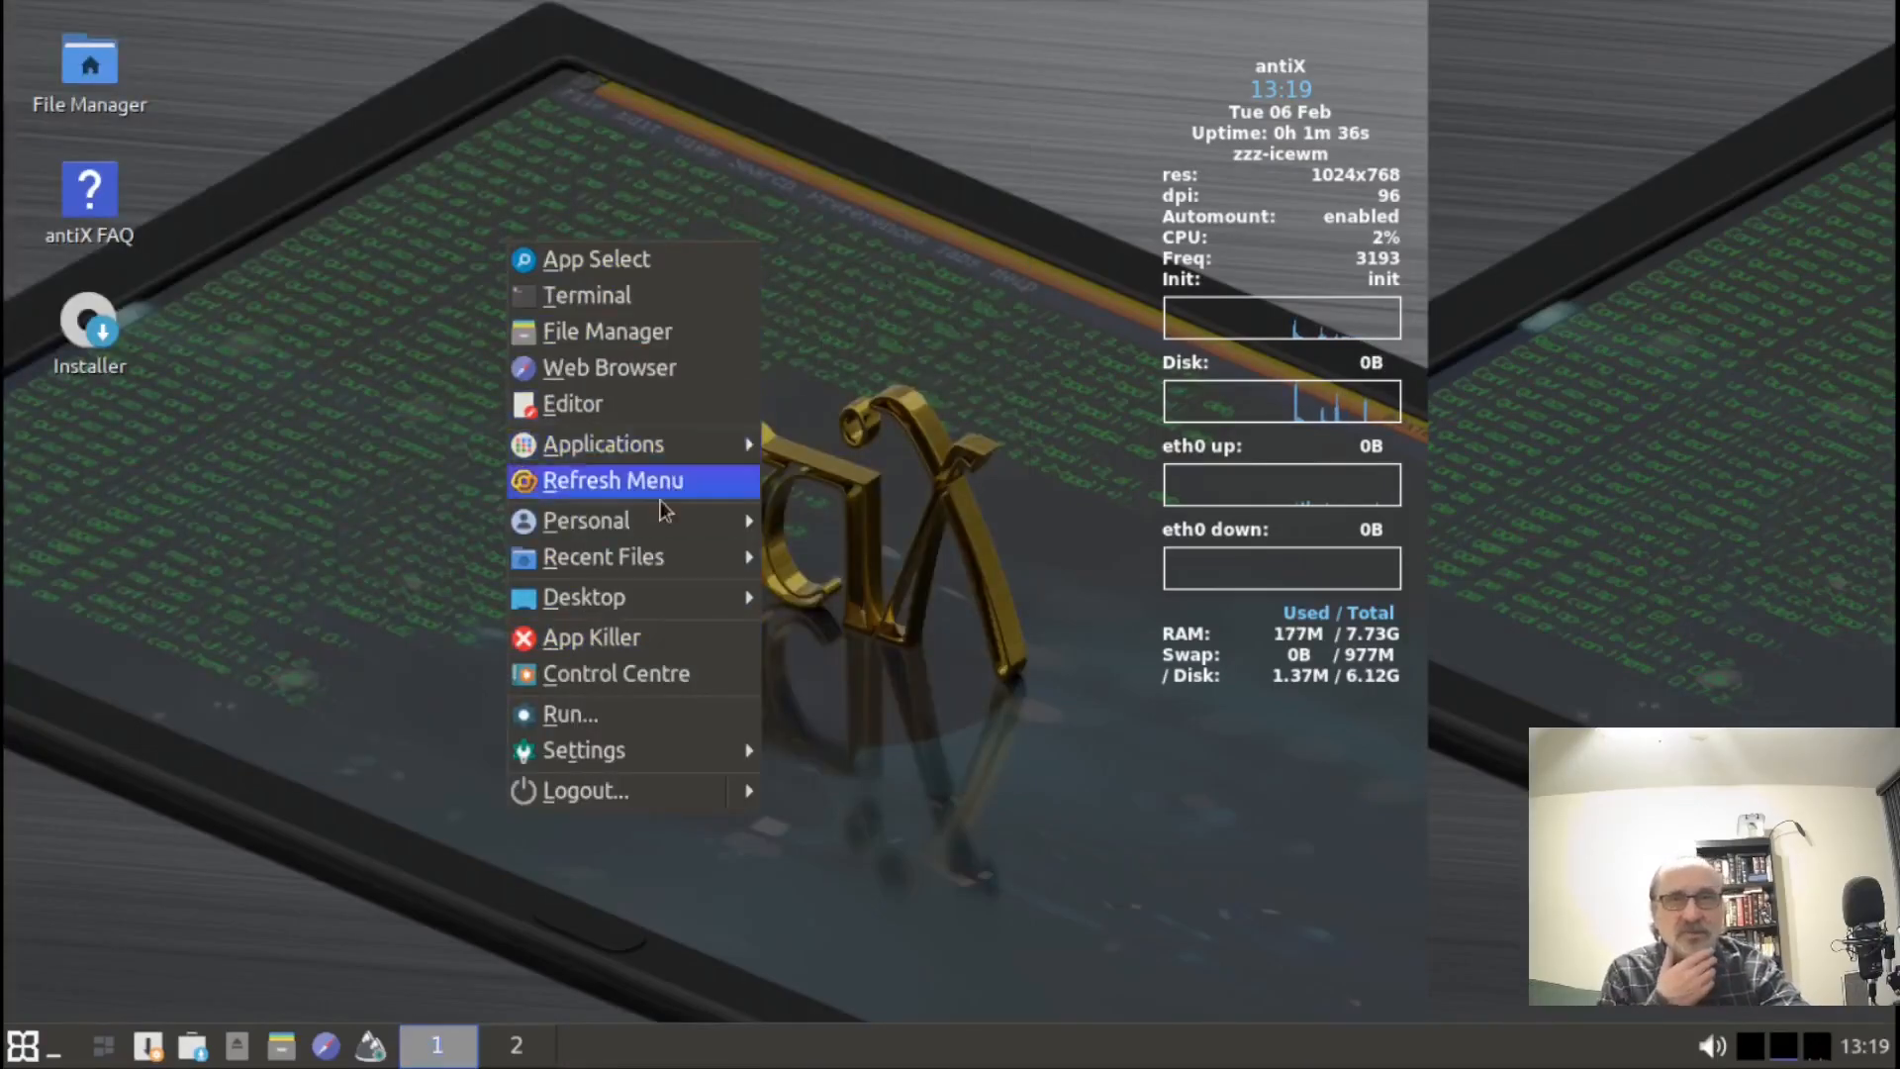
Restart the antiX desktop session so the display takes on the new screen resolution.
mouse_move(571, 764)
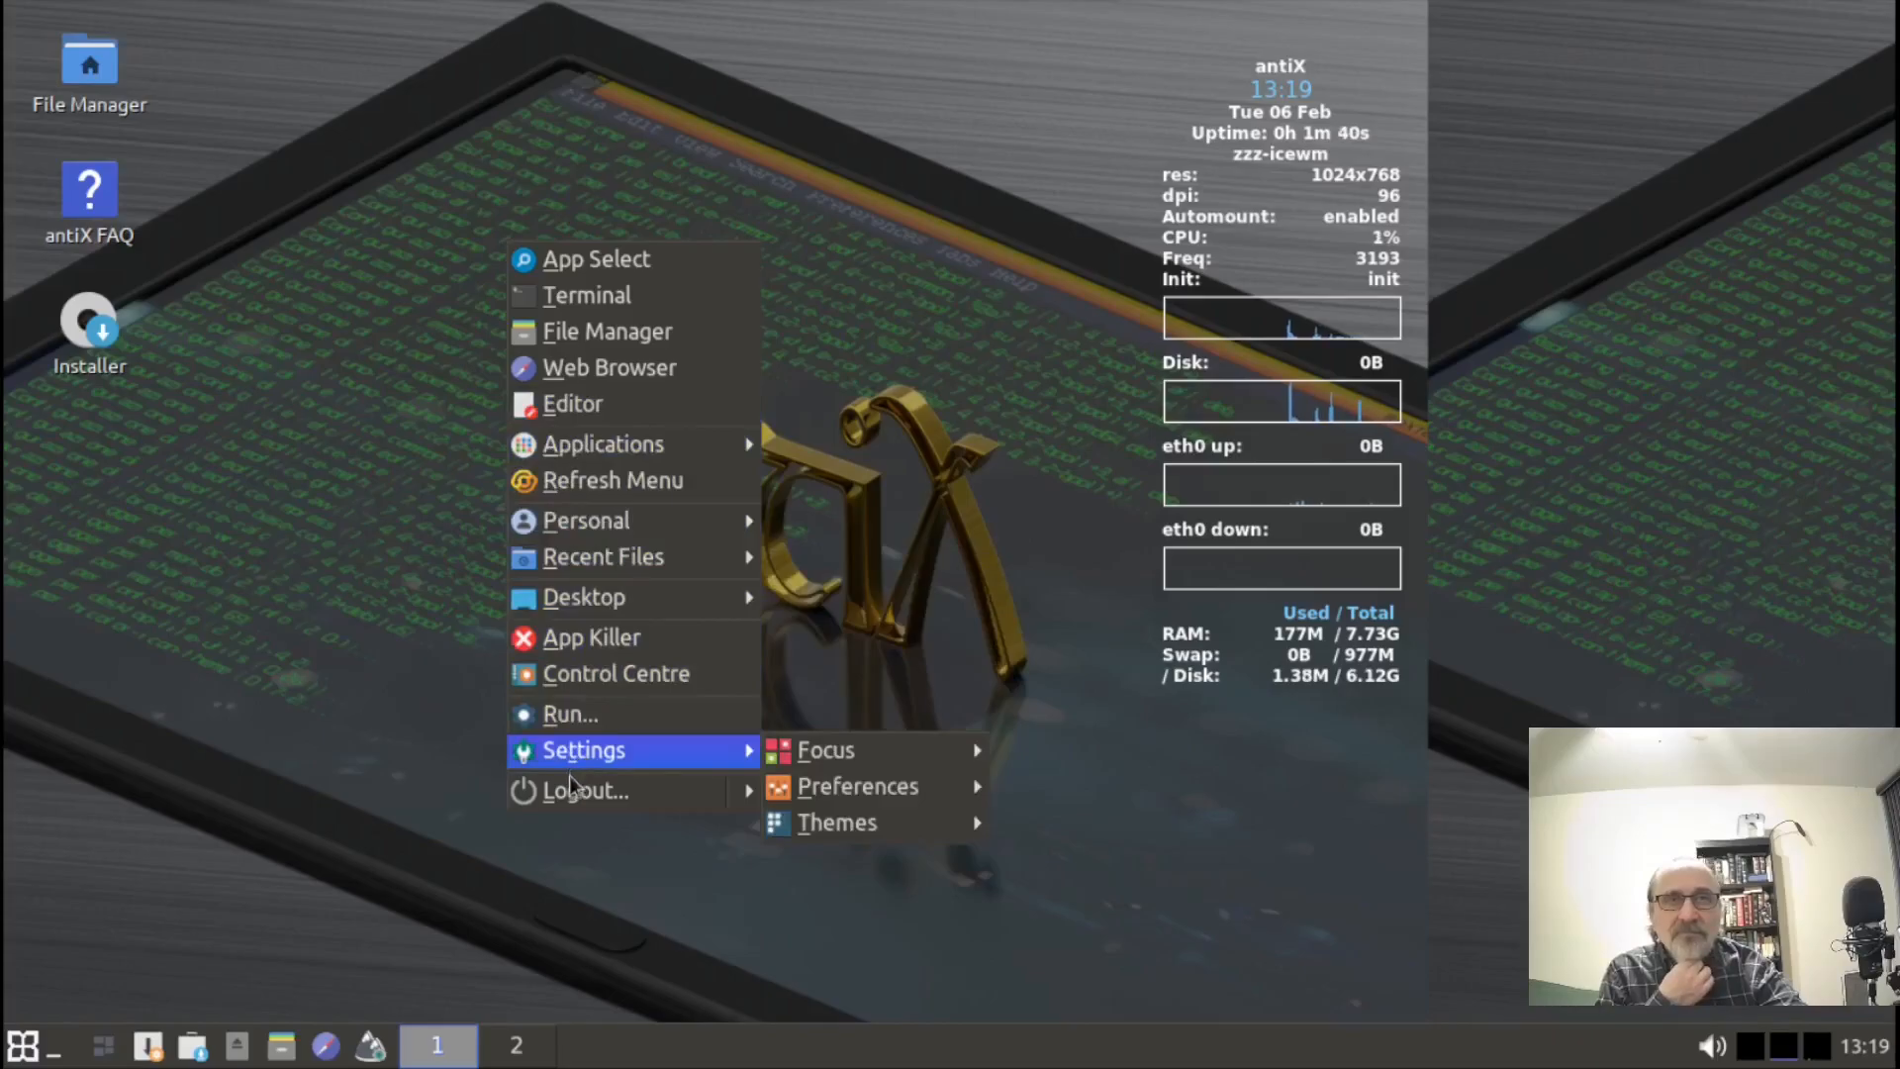
key("Escape")
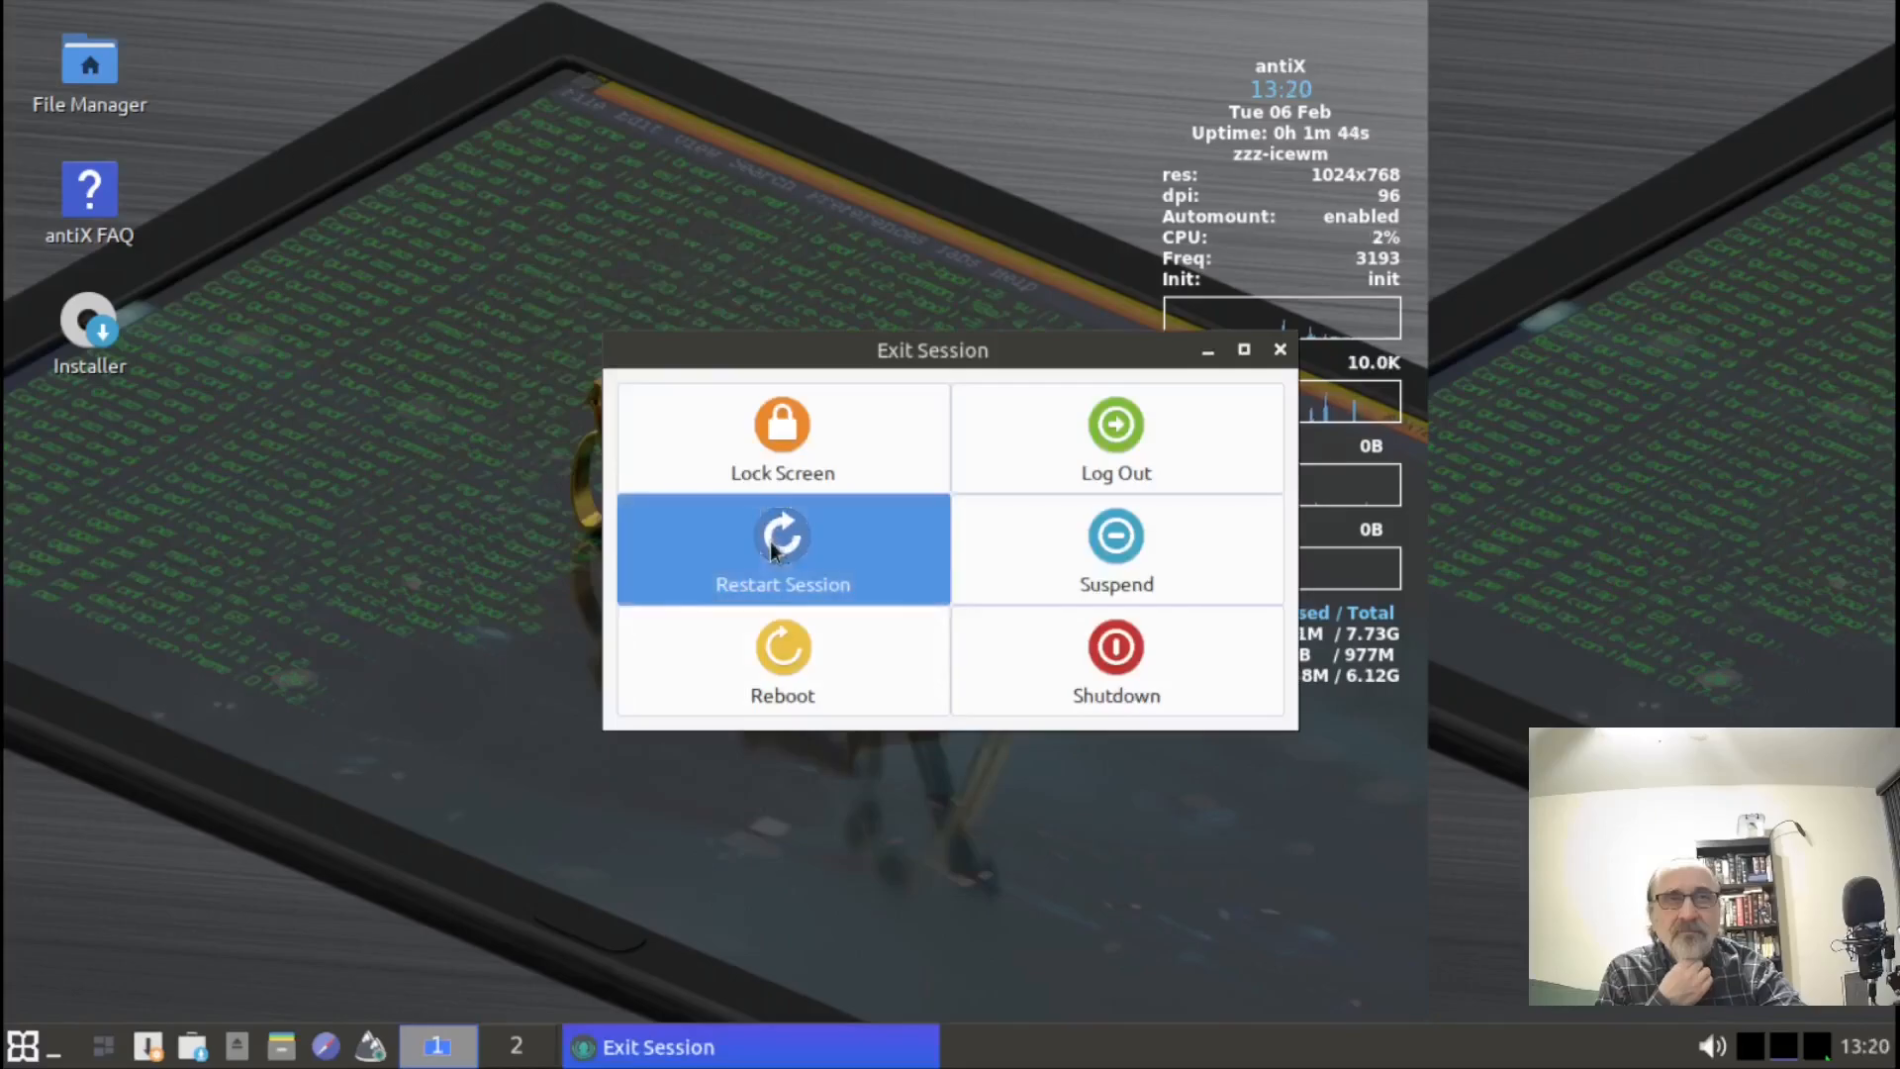
left_click(773, 550)
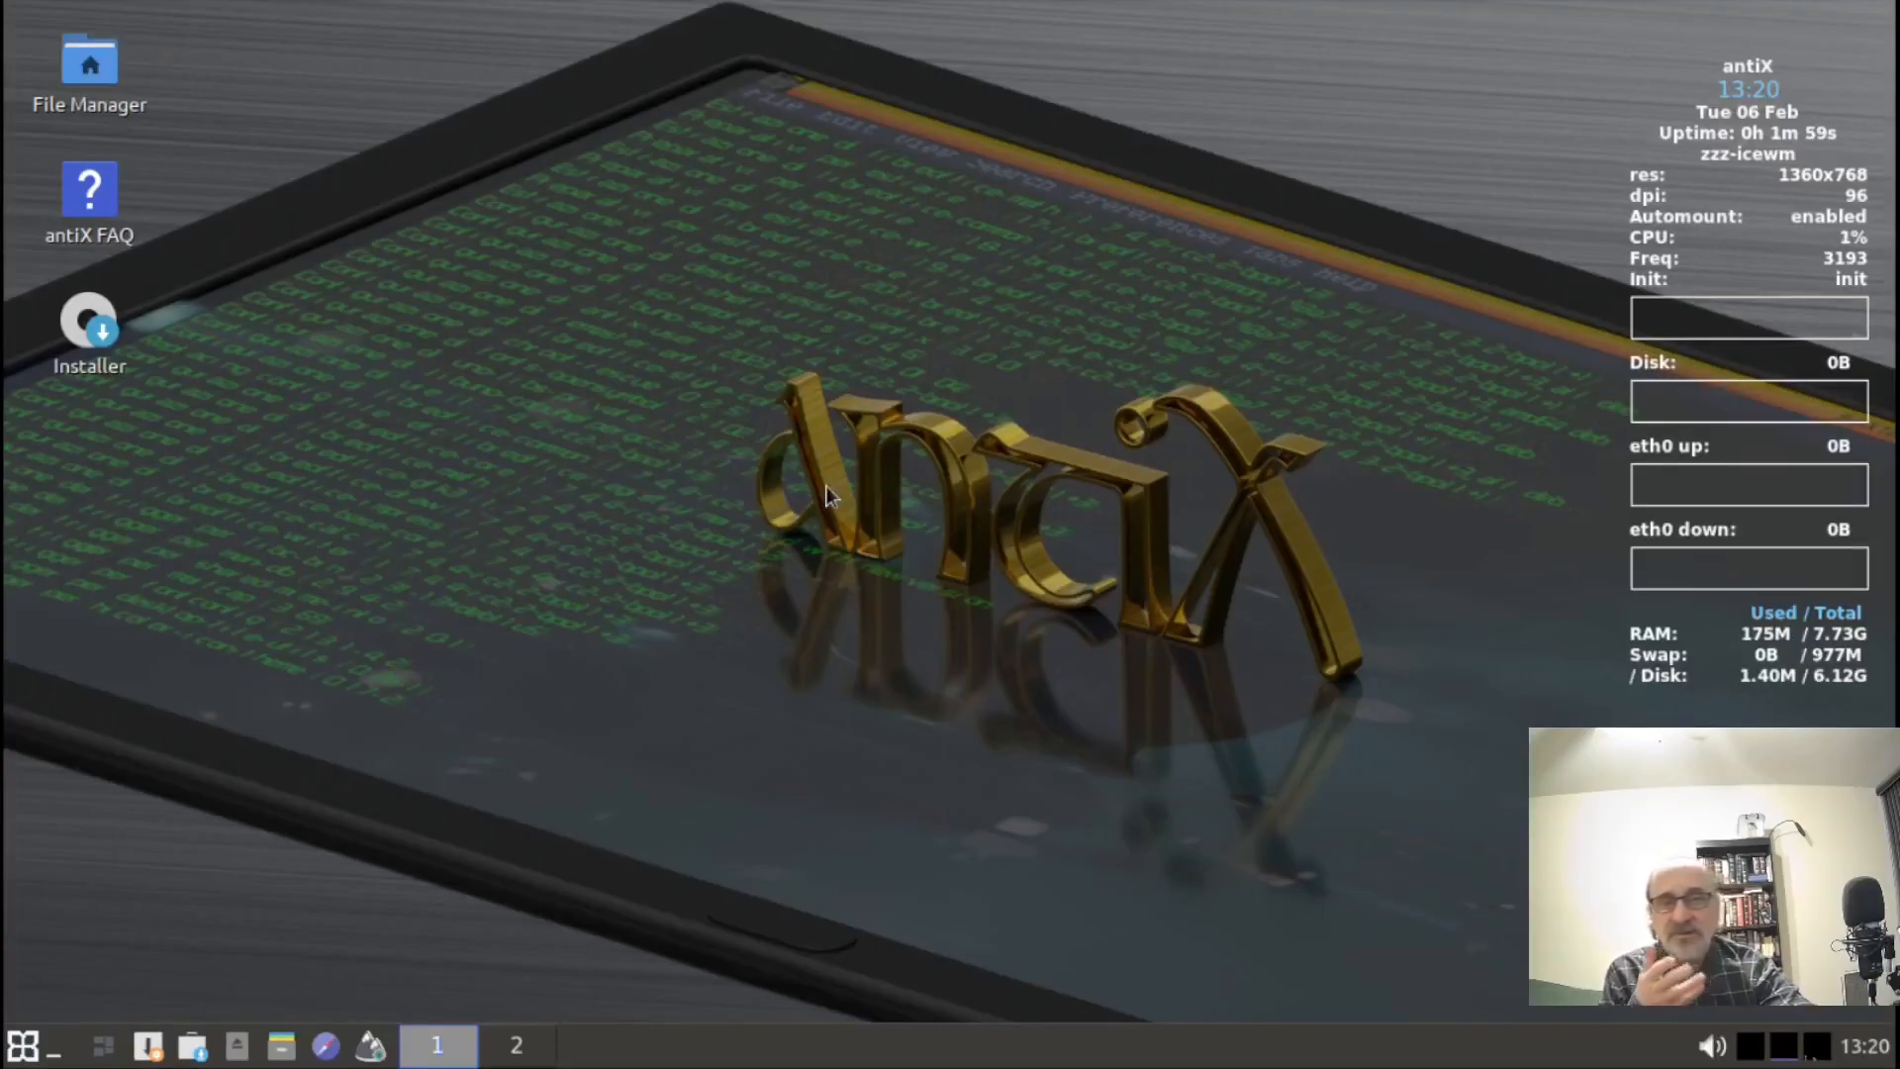
Open App Select, filter the applications for gpart, and launch the GParted Partition Editor.
left_click(24, 1055)
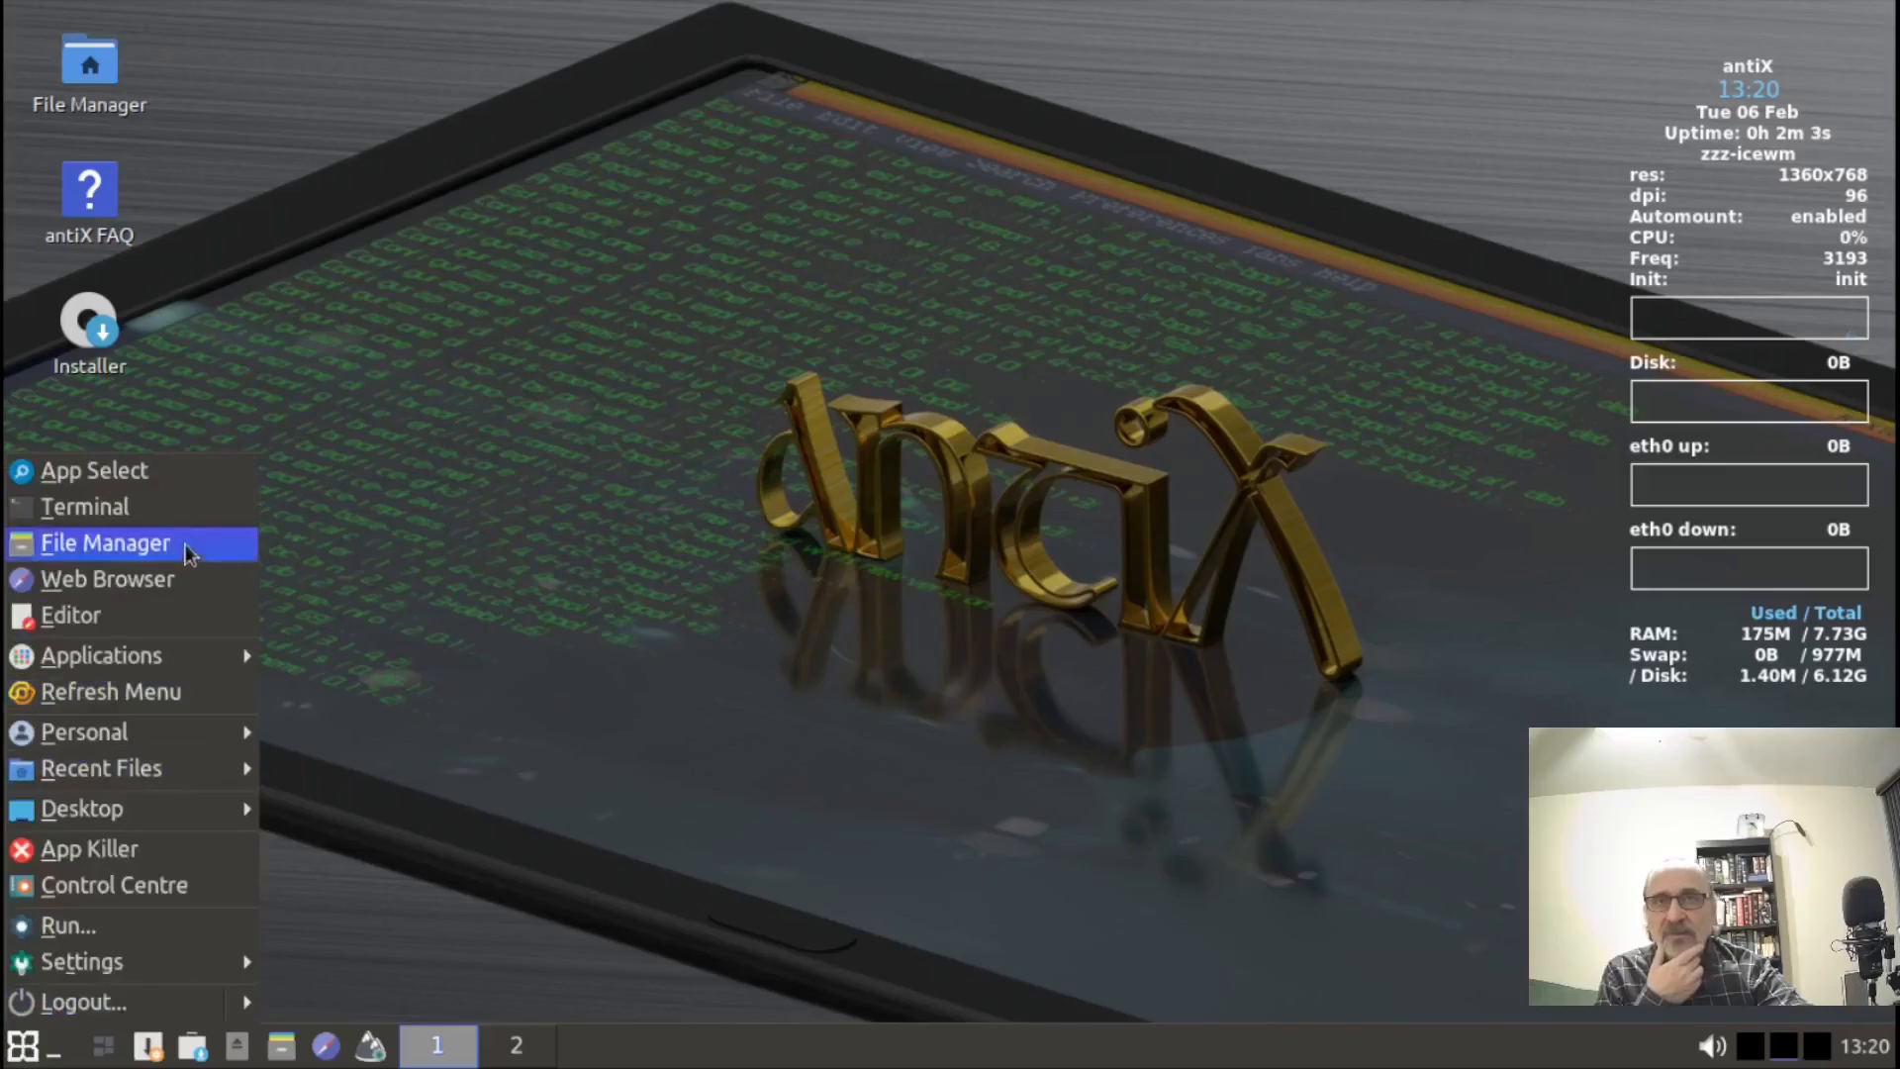
left_click(144, 471)
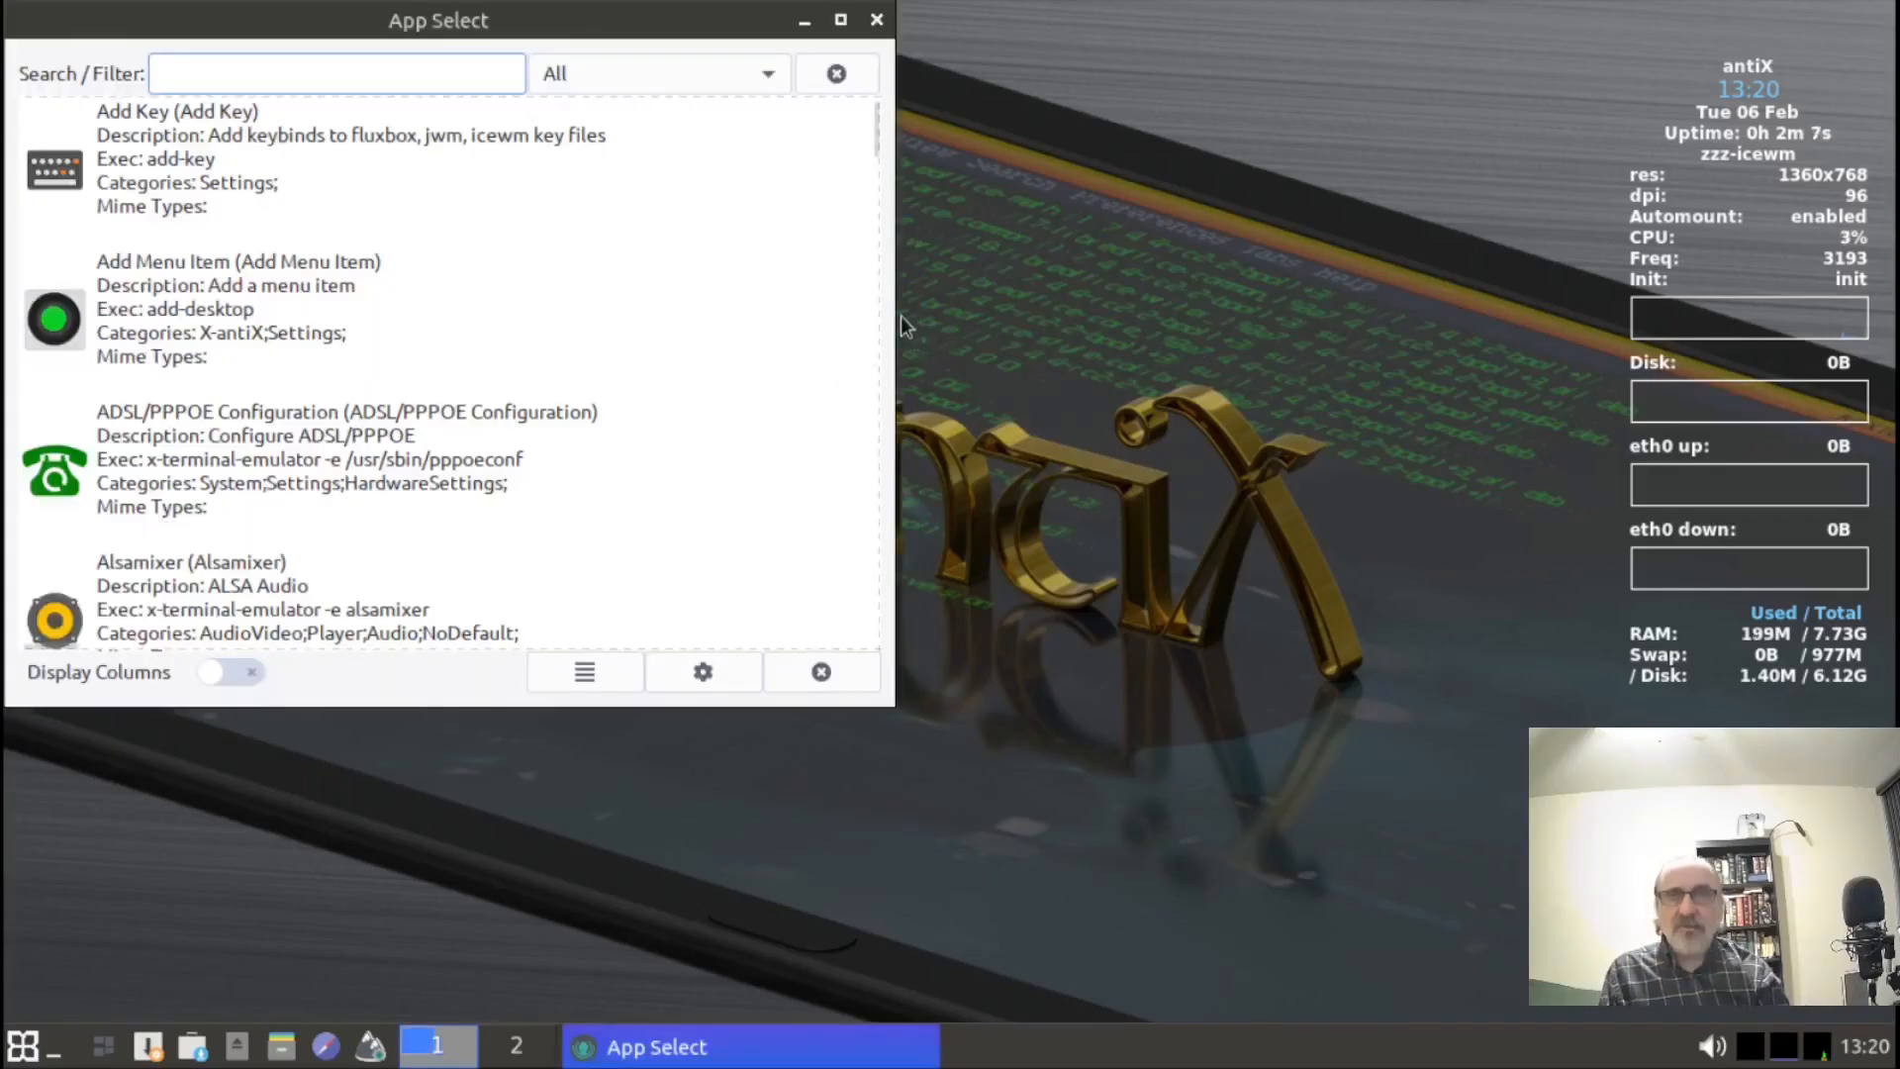
type("gpart")
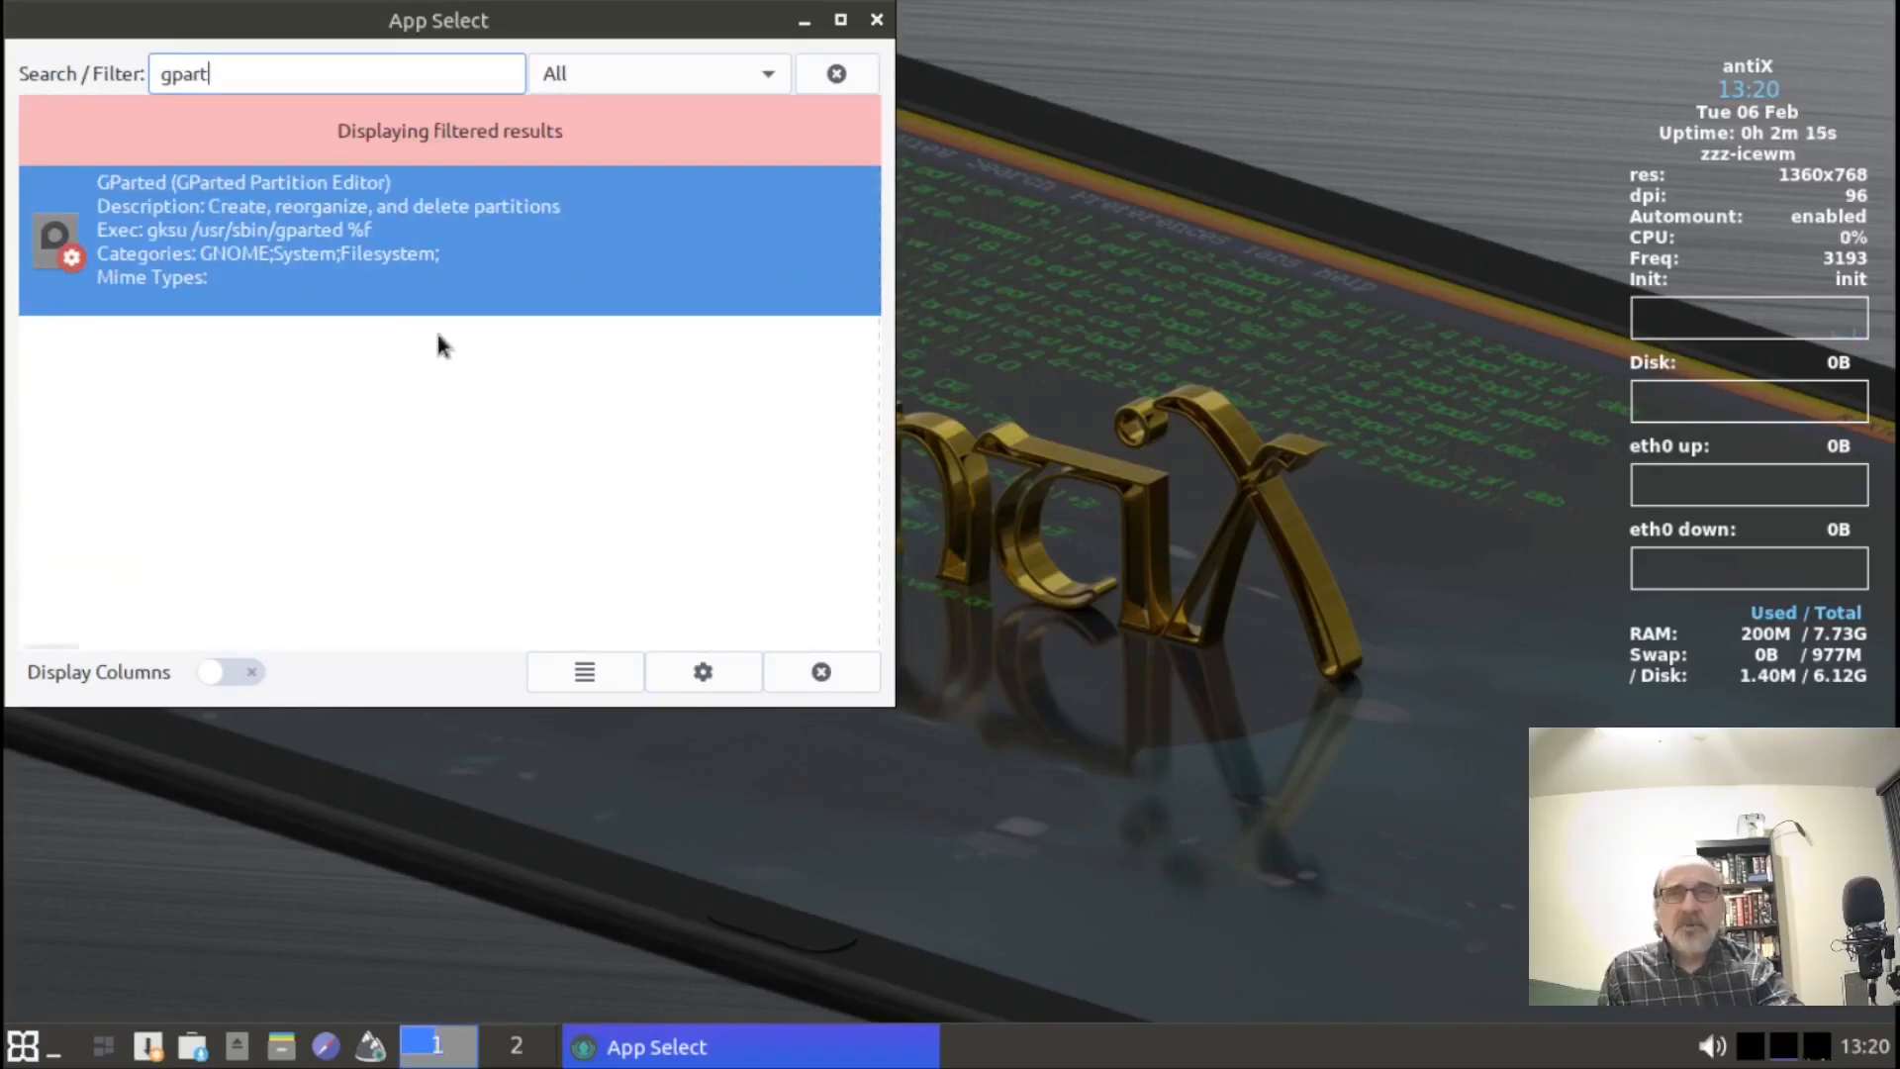
left_click(274, 228)
double_click(273, 229)
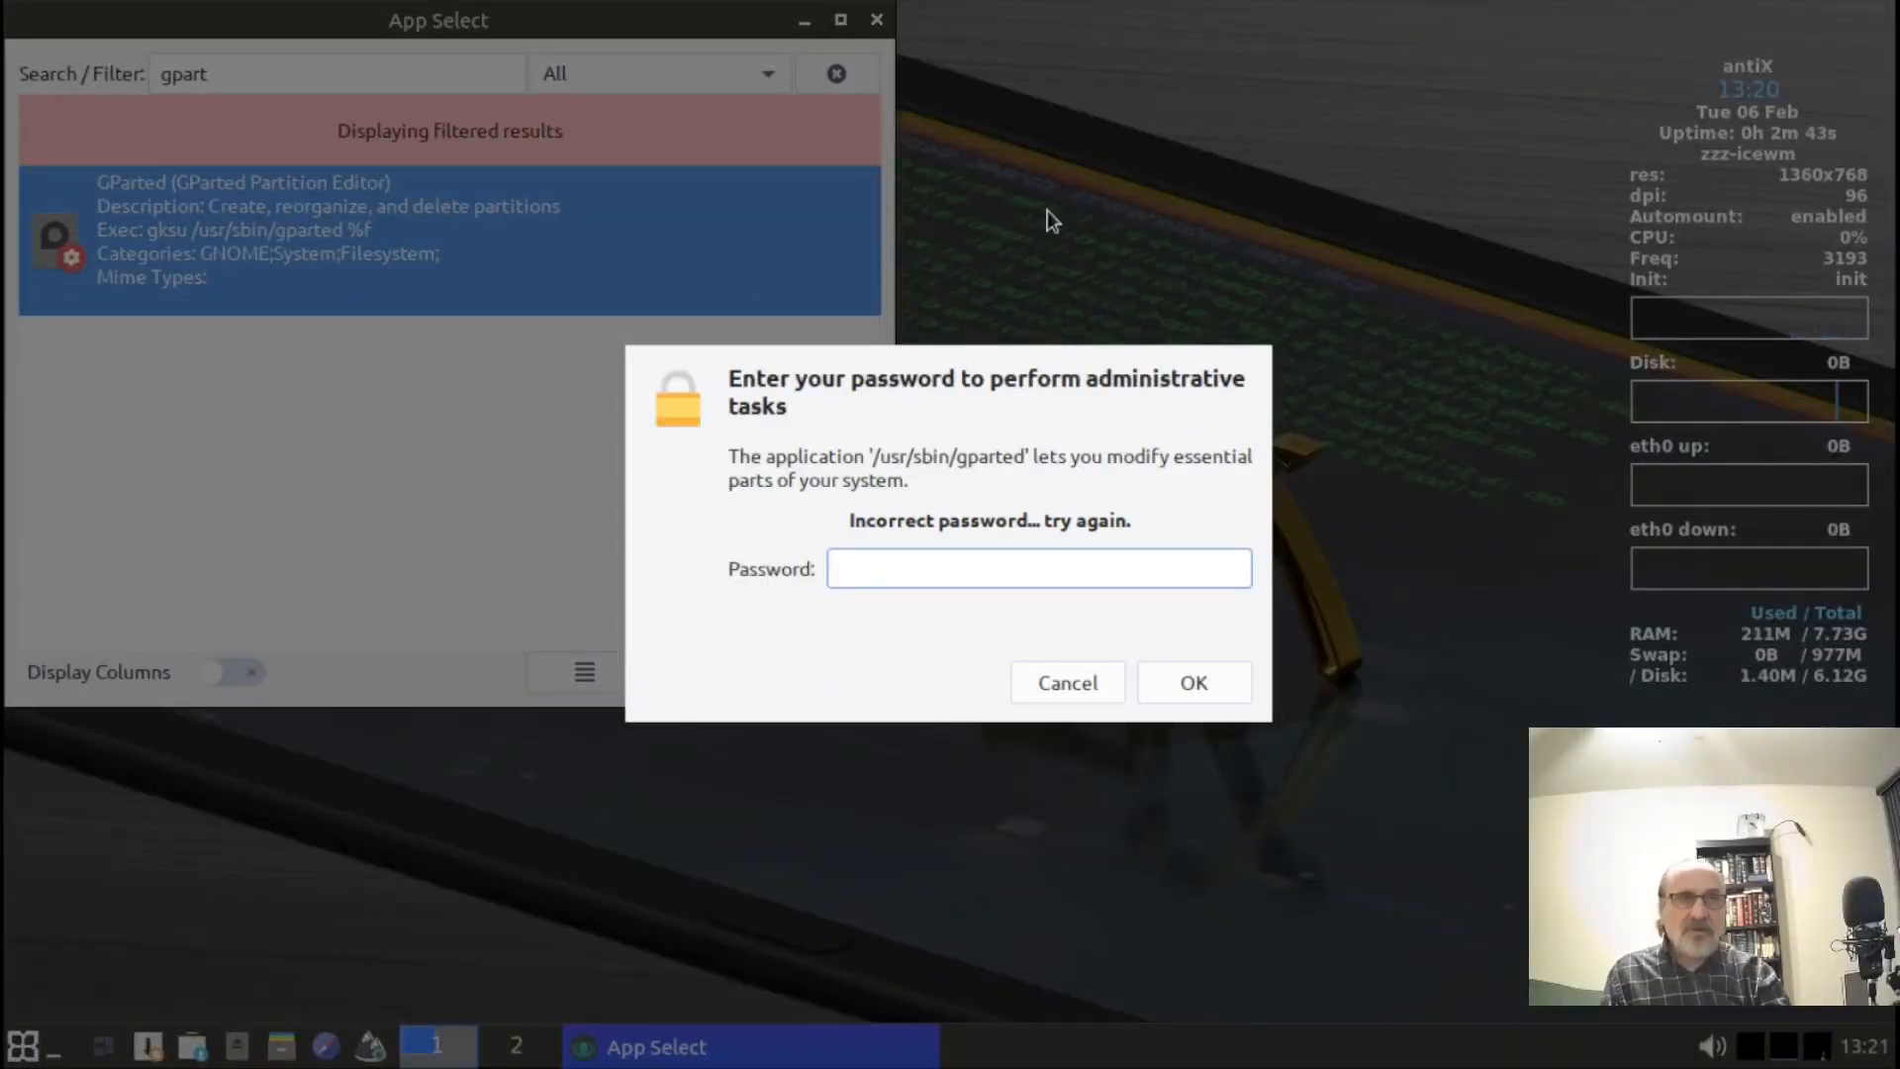
Enter the administrator password to authorize GParted and maximize its window.
type("•••")
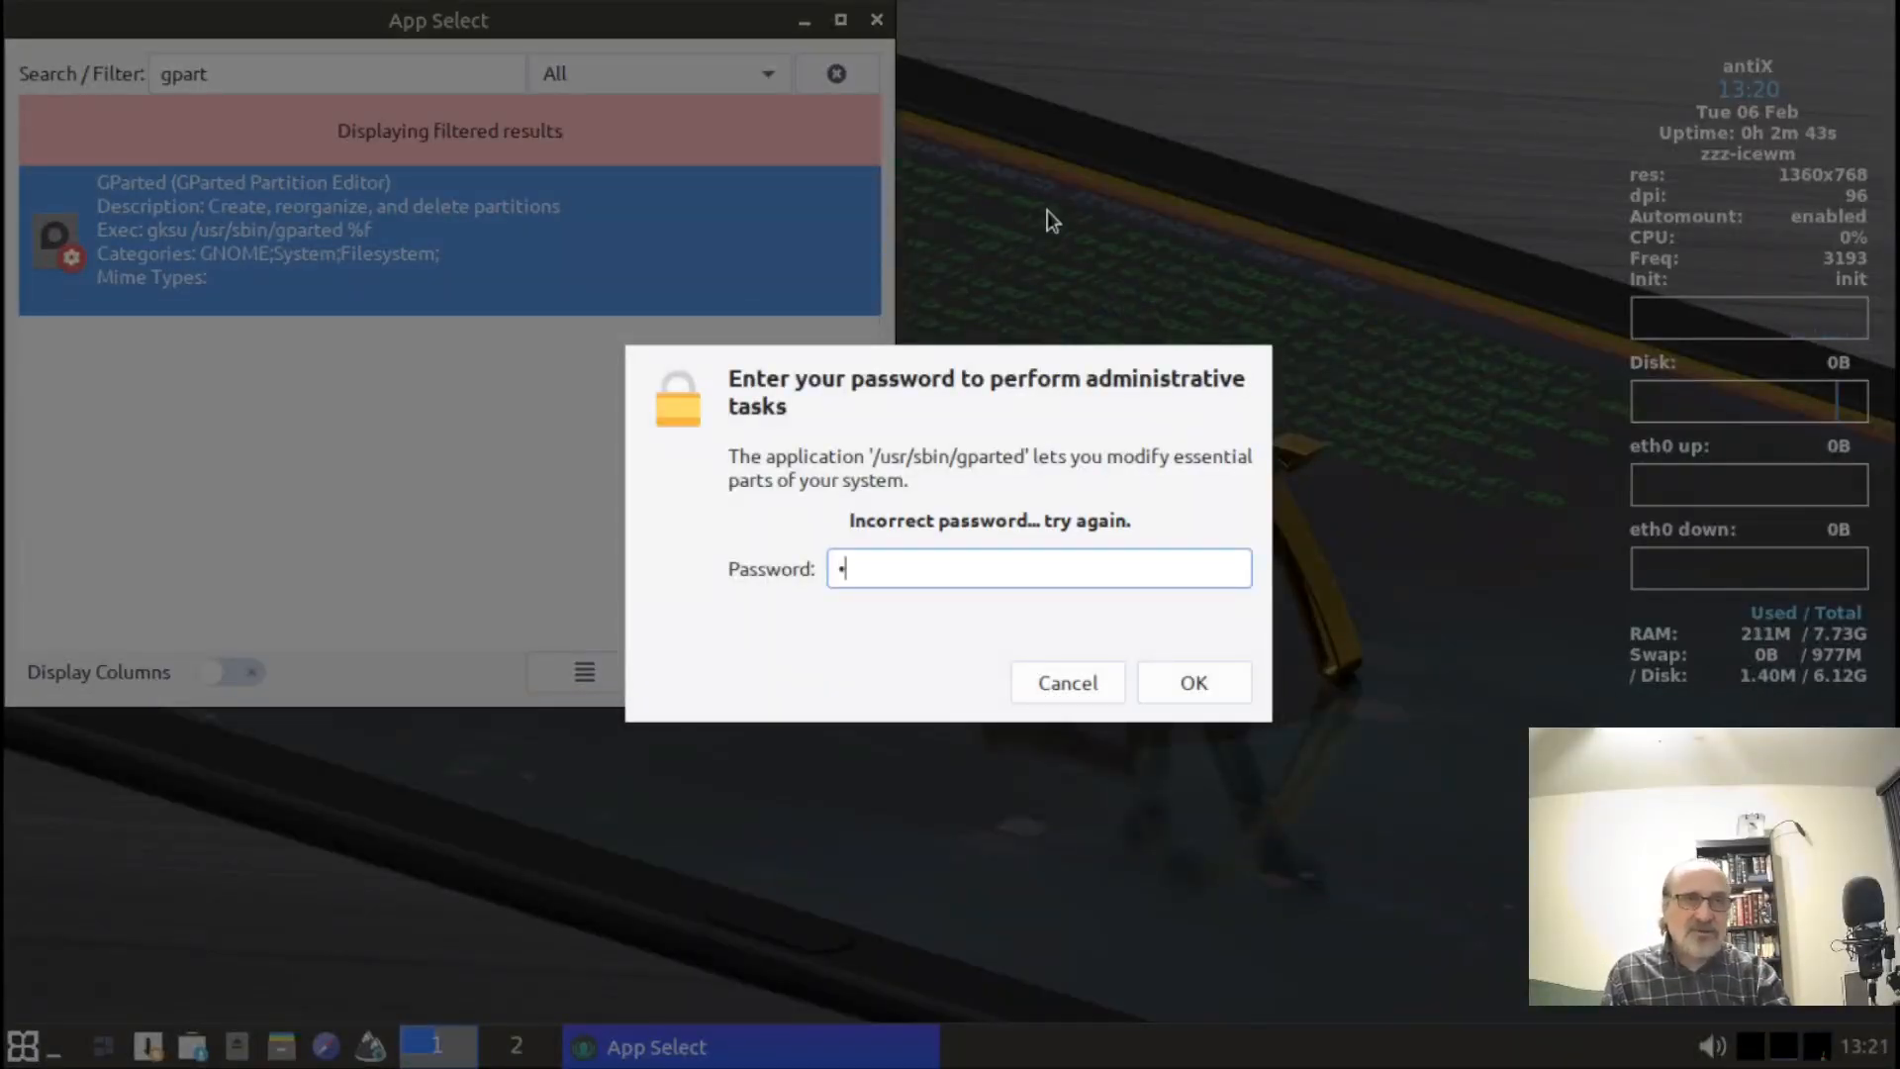
type("•")
key("Return")
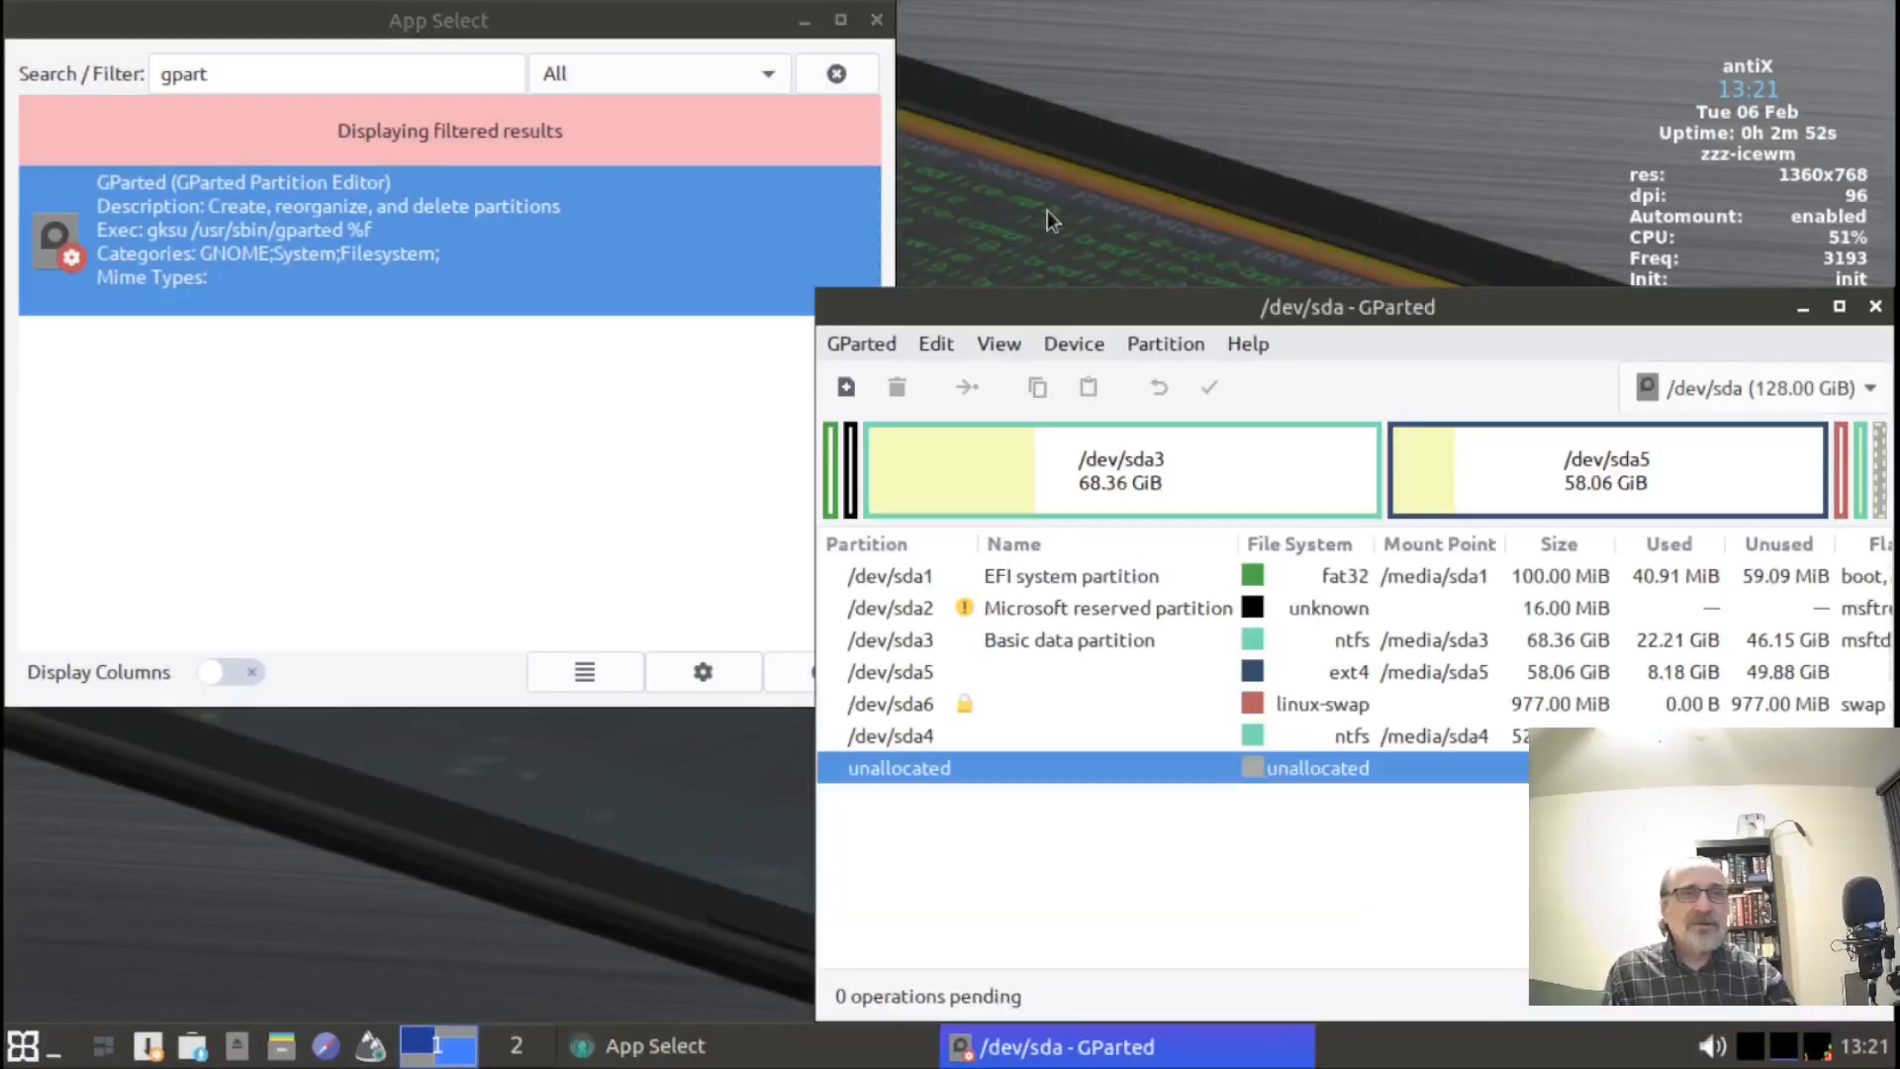
left_click(1840, 308)
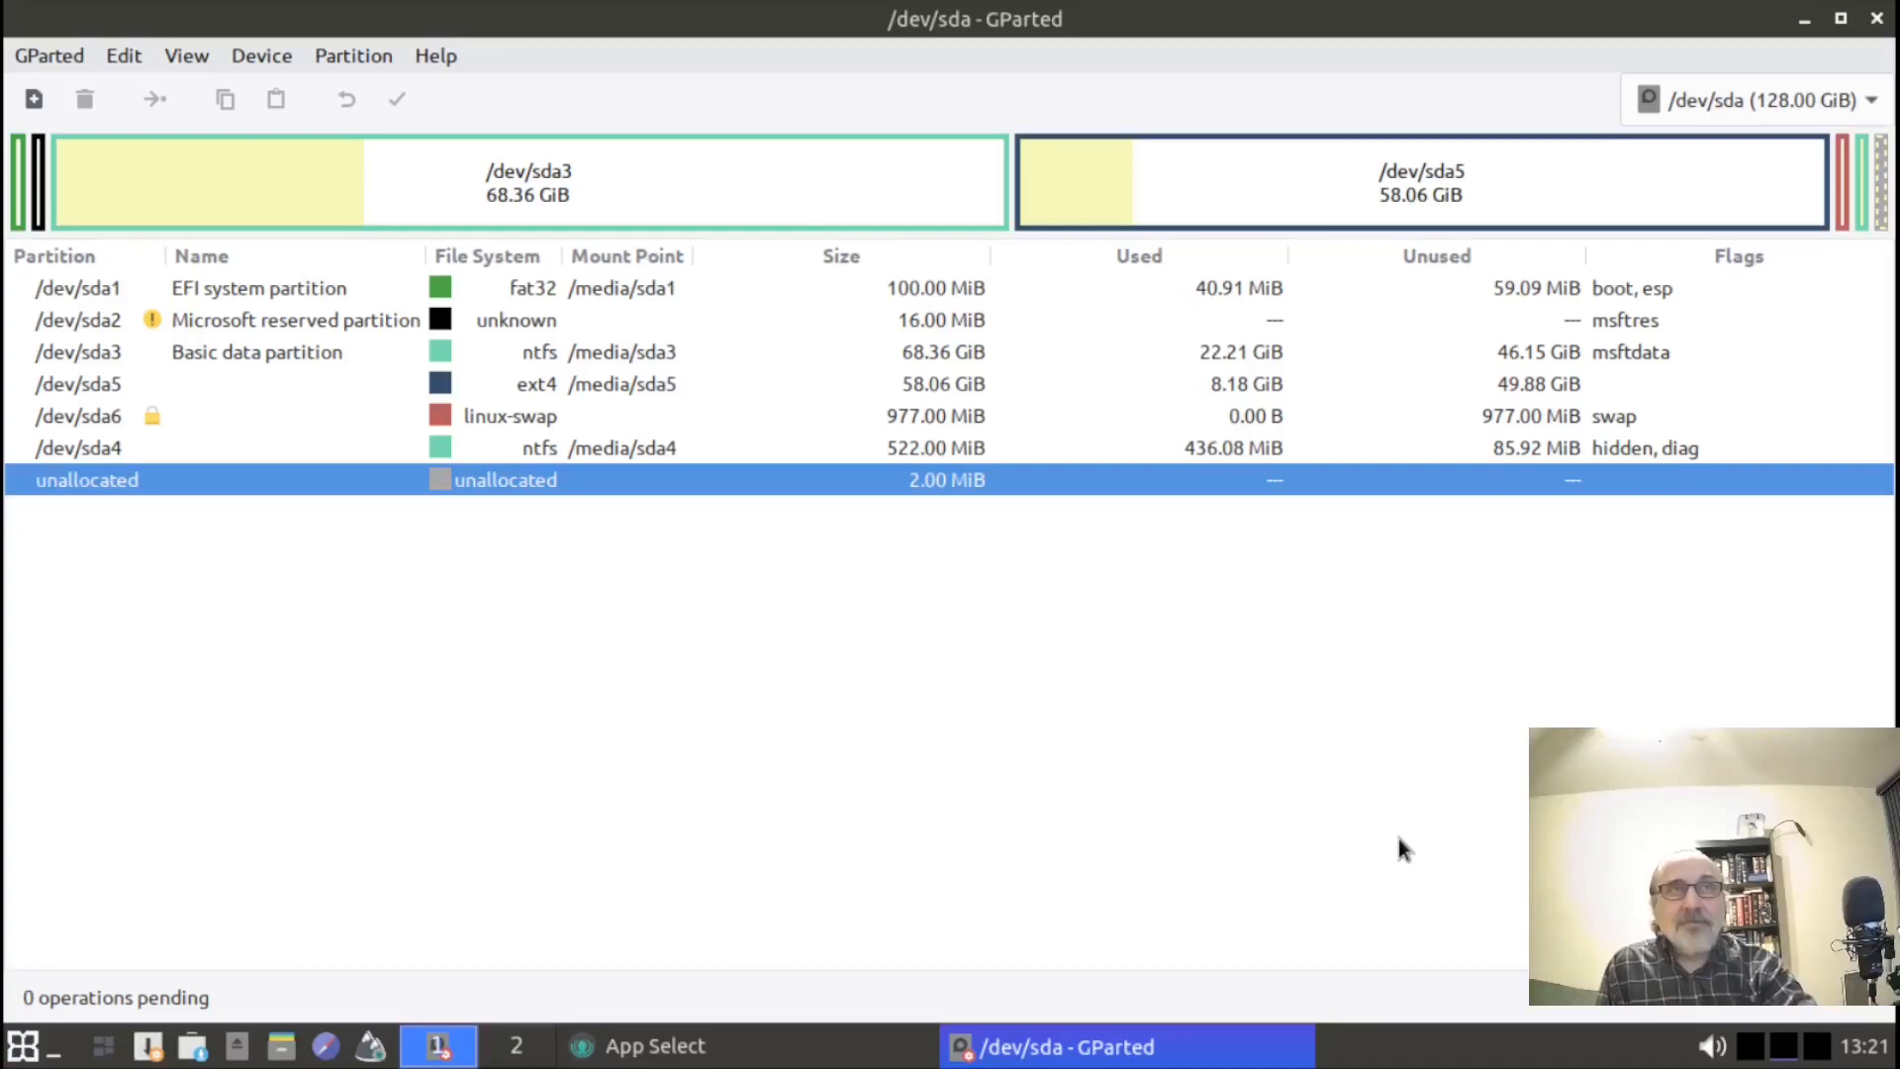
Queue a resize of the ext4 partition /dev/sda5 that leaves 25000 MiB of free space preceding it, and acknowledge the move warning.
left_click(478, 180)
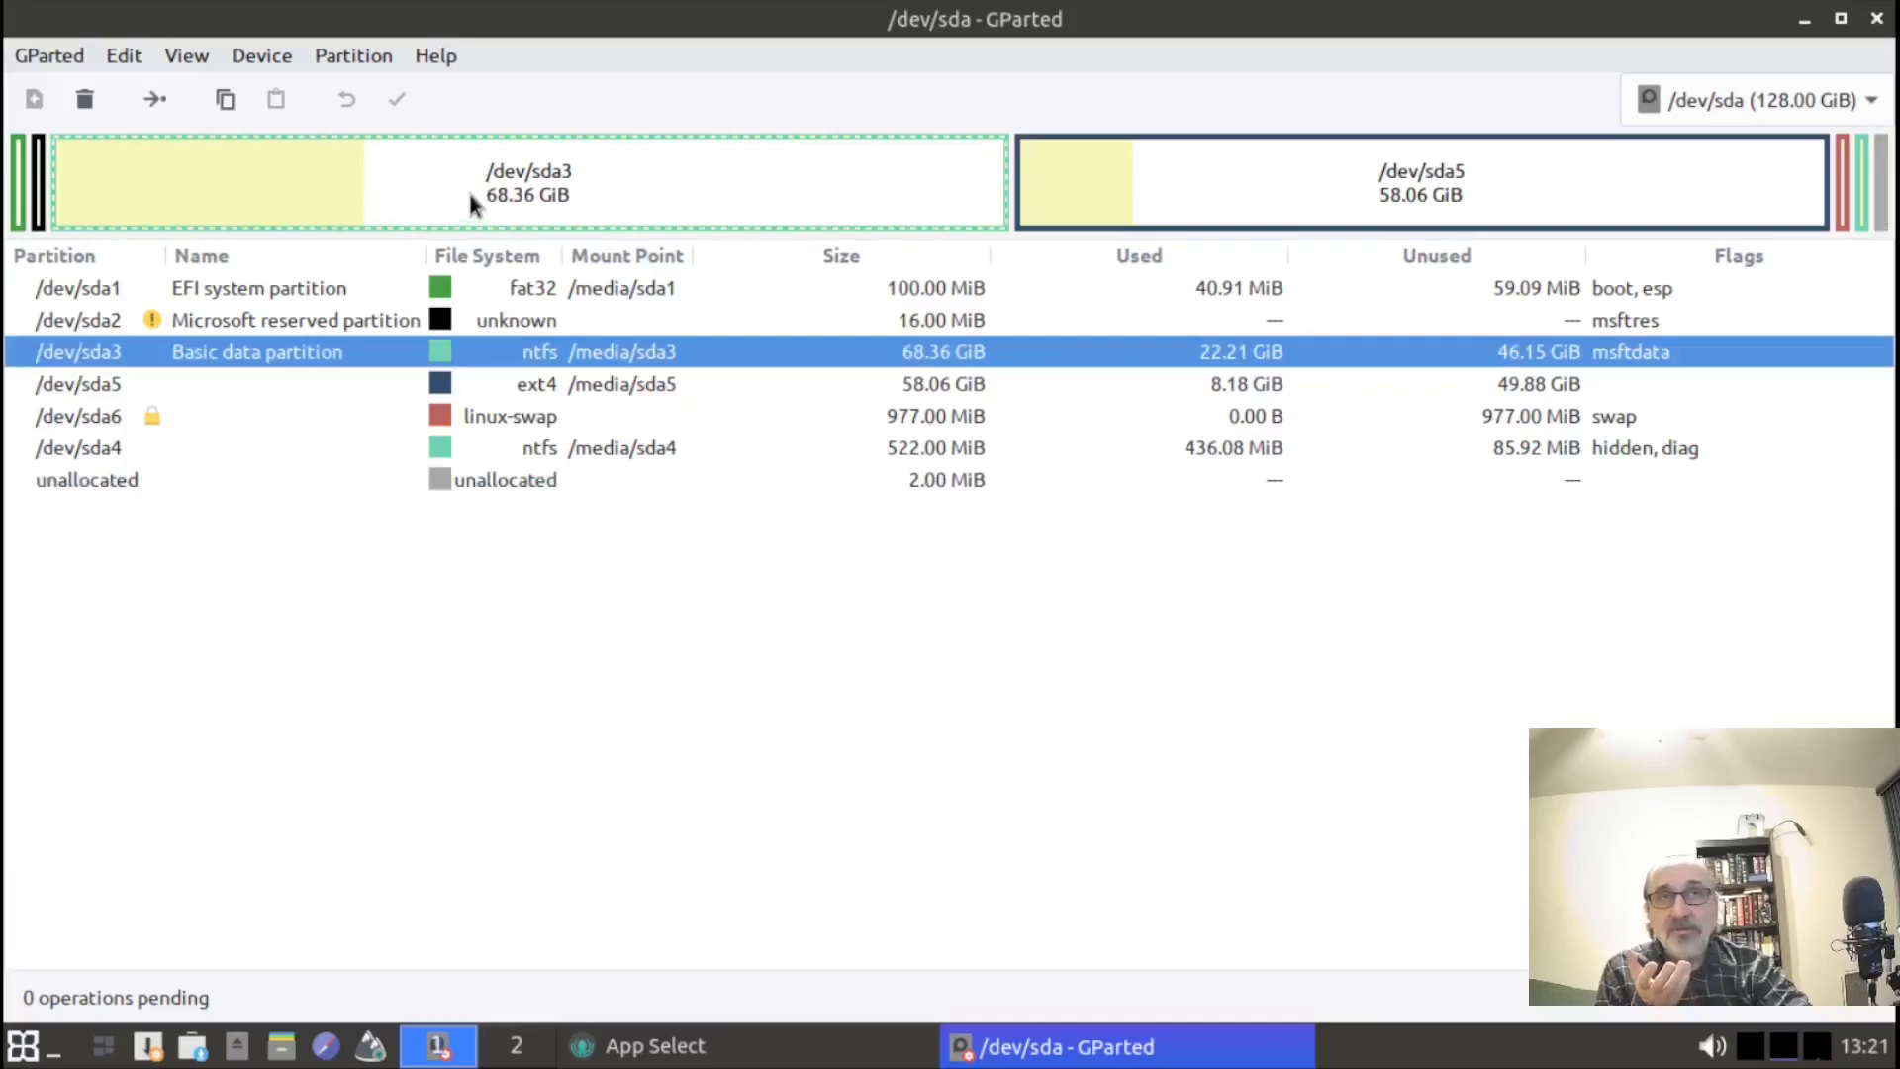
left_click(1455, 193)
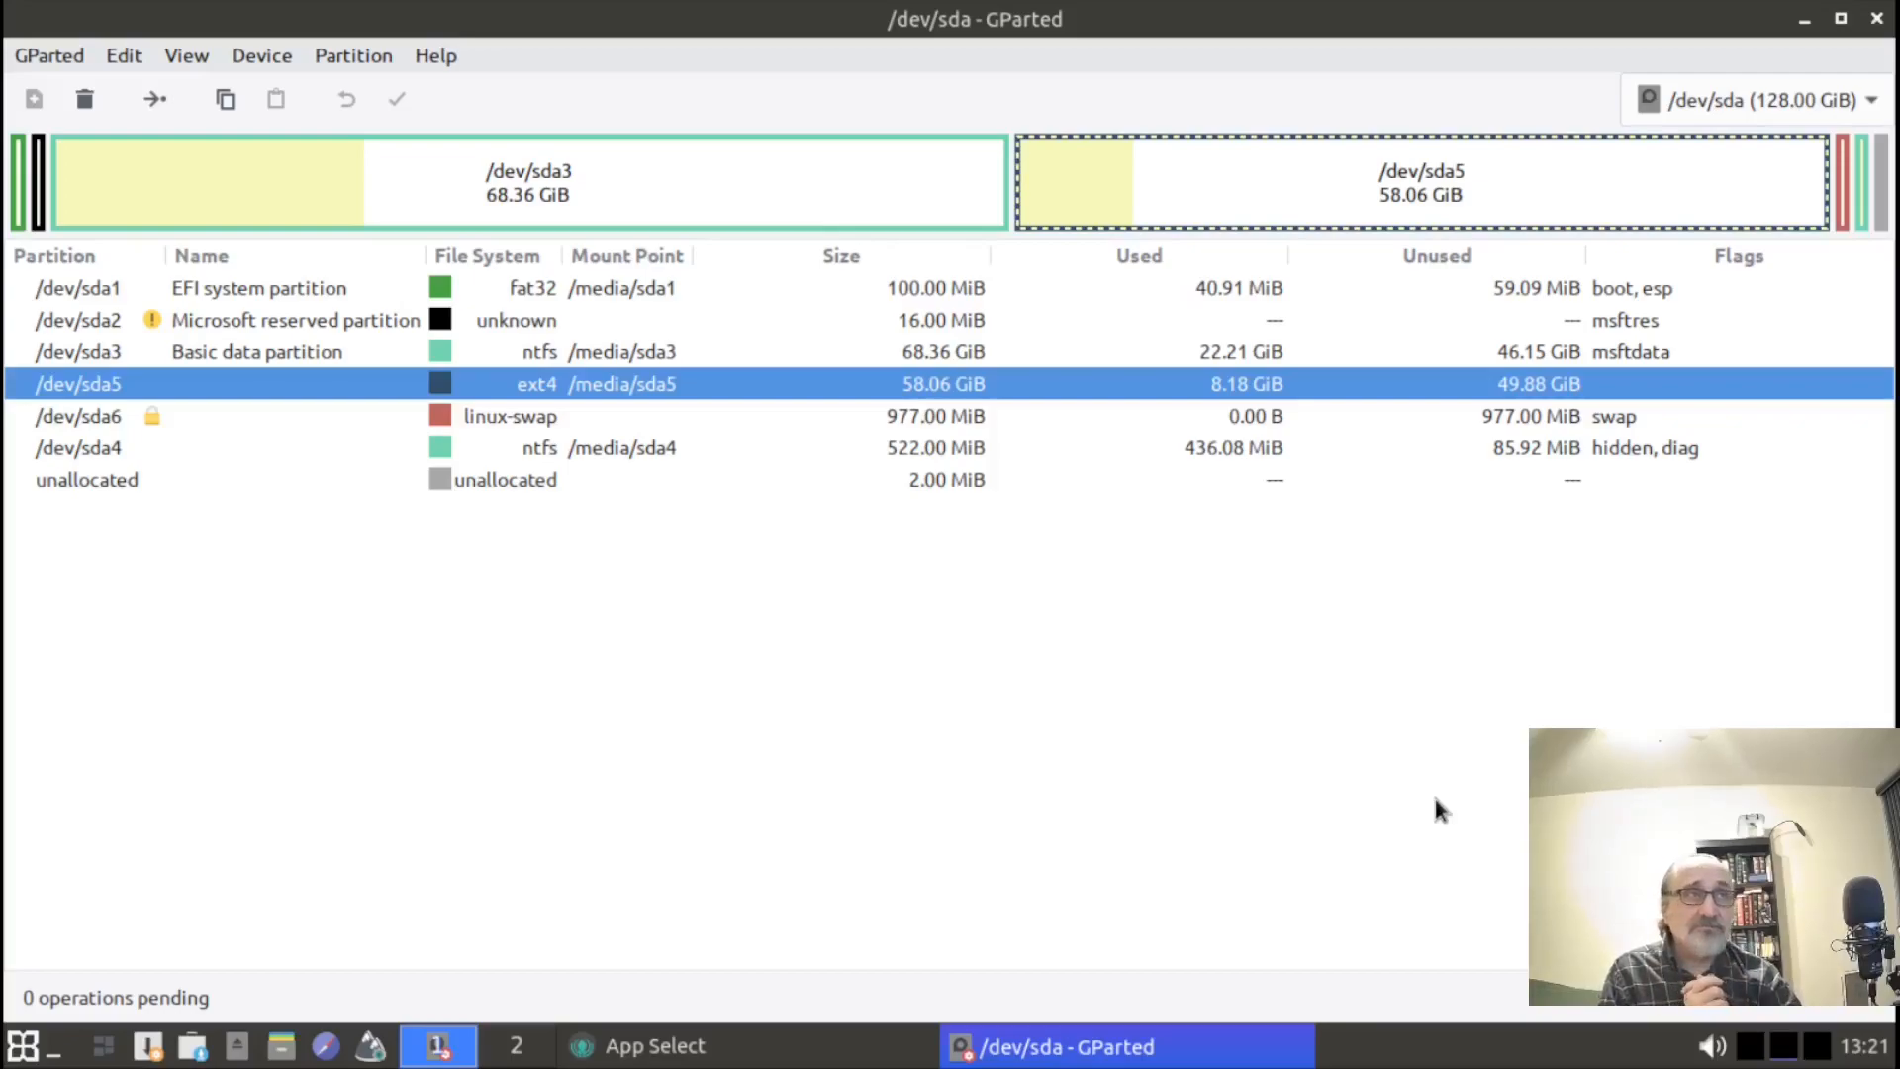
left_click(319, 421)
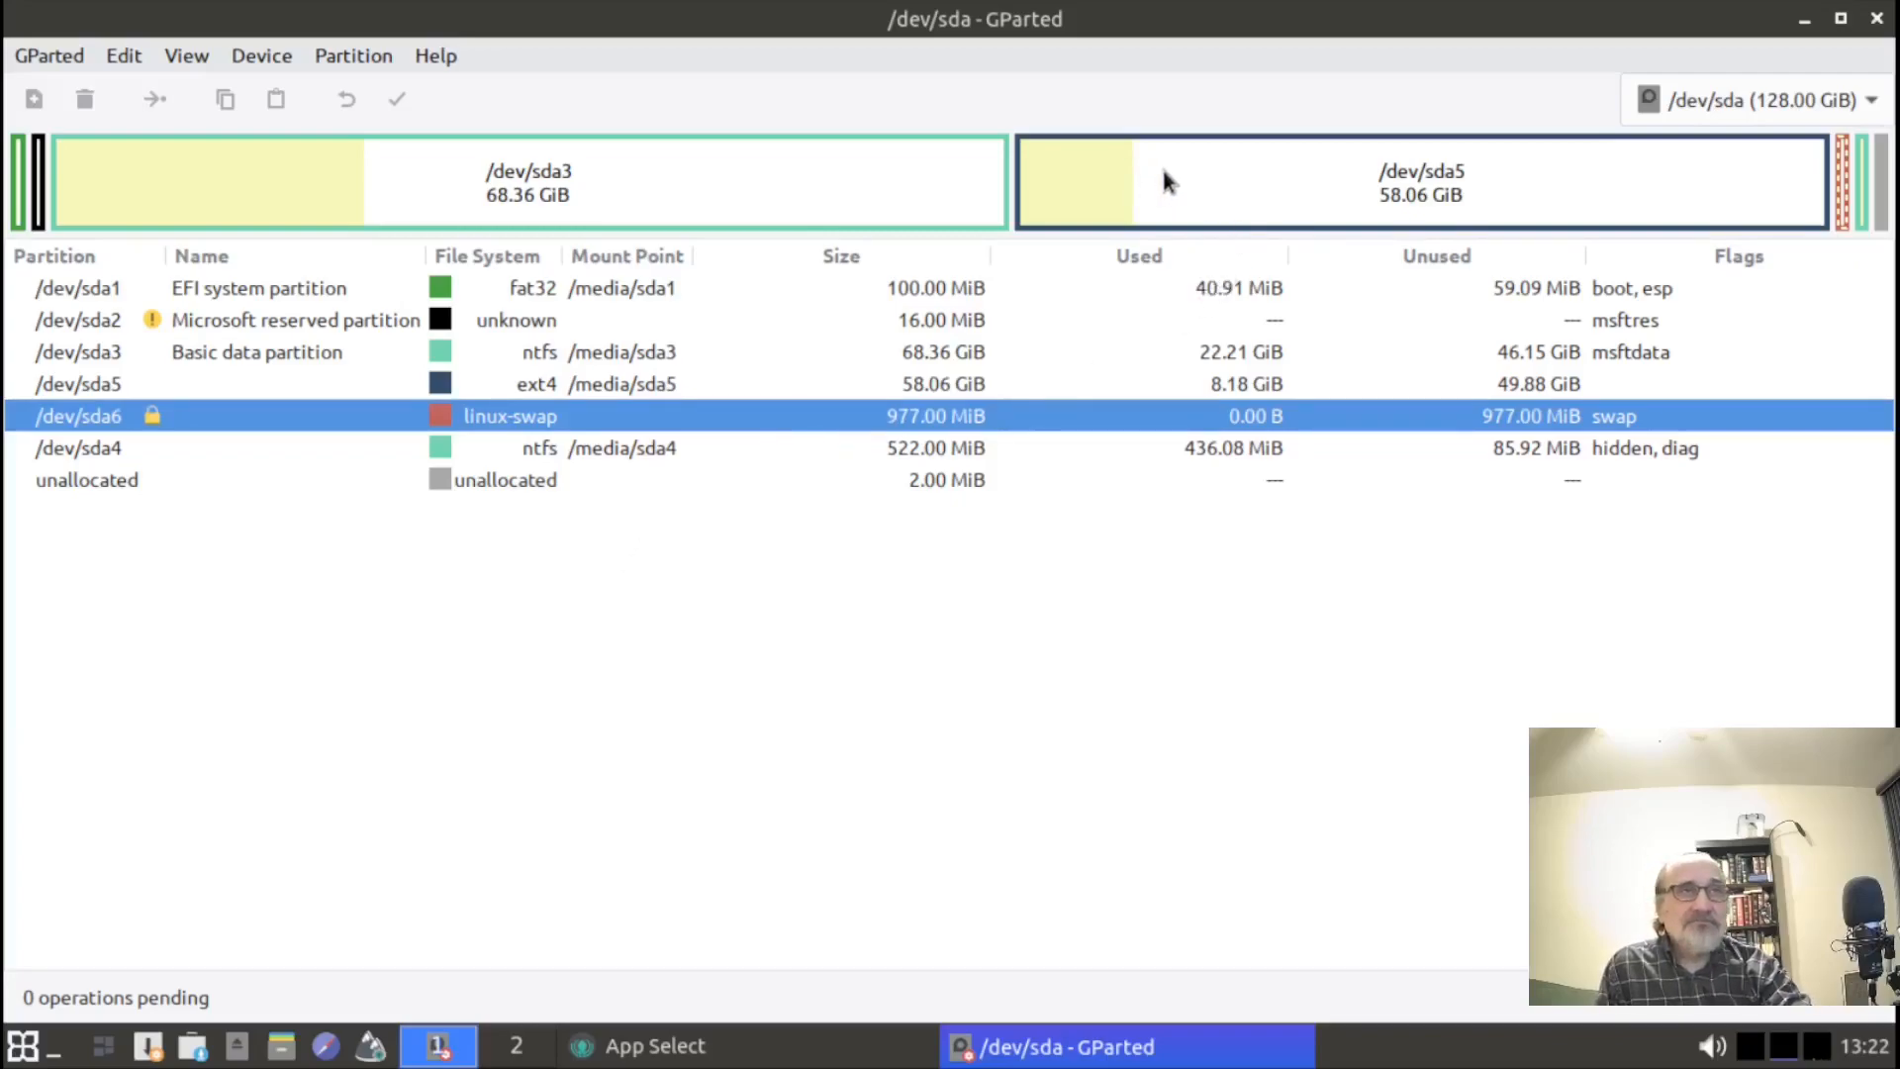
left_click(1225, 177)
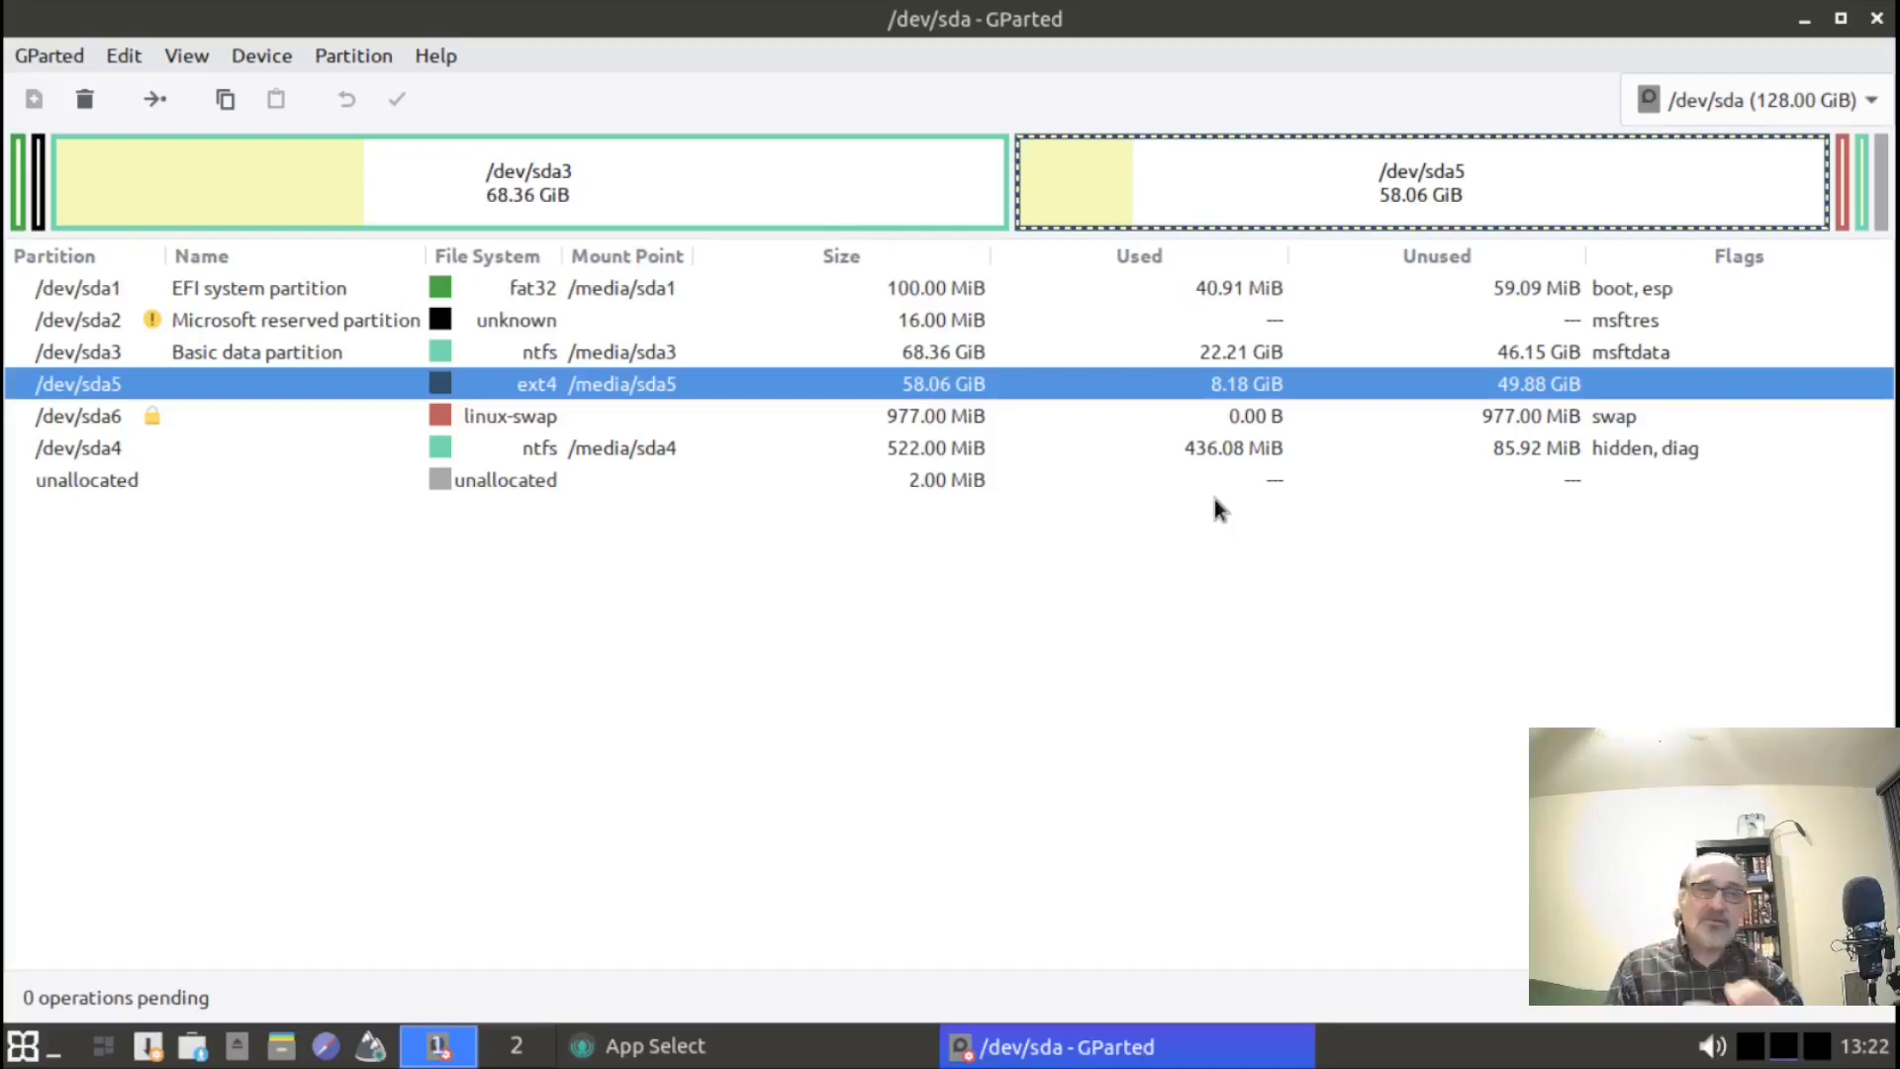
right_click(1155, 174)
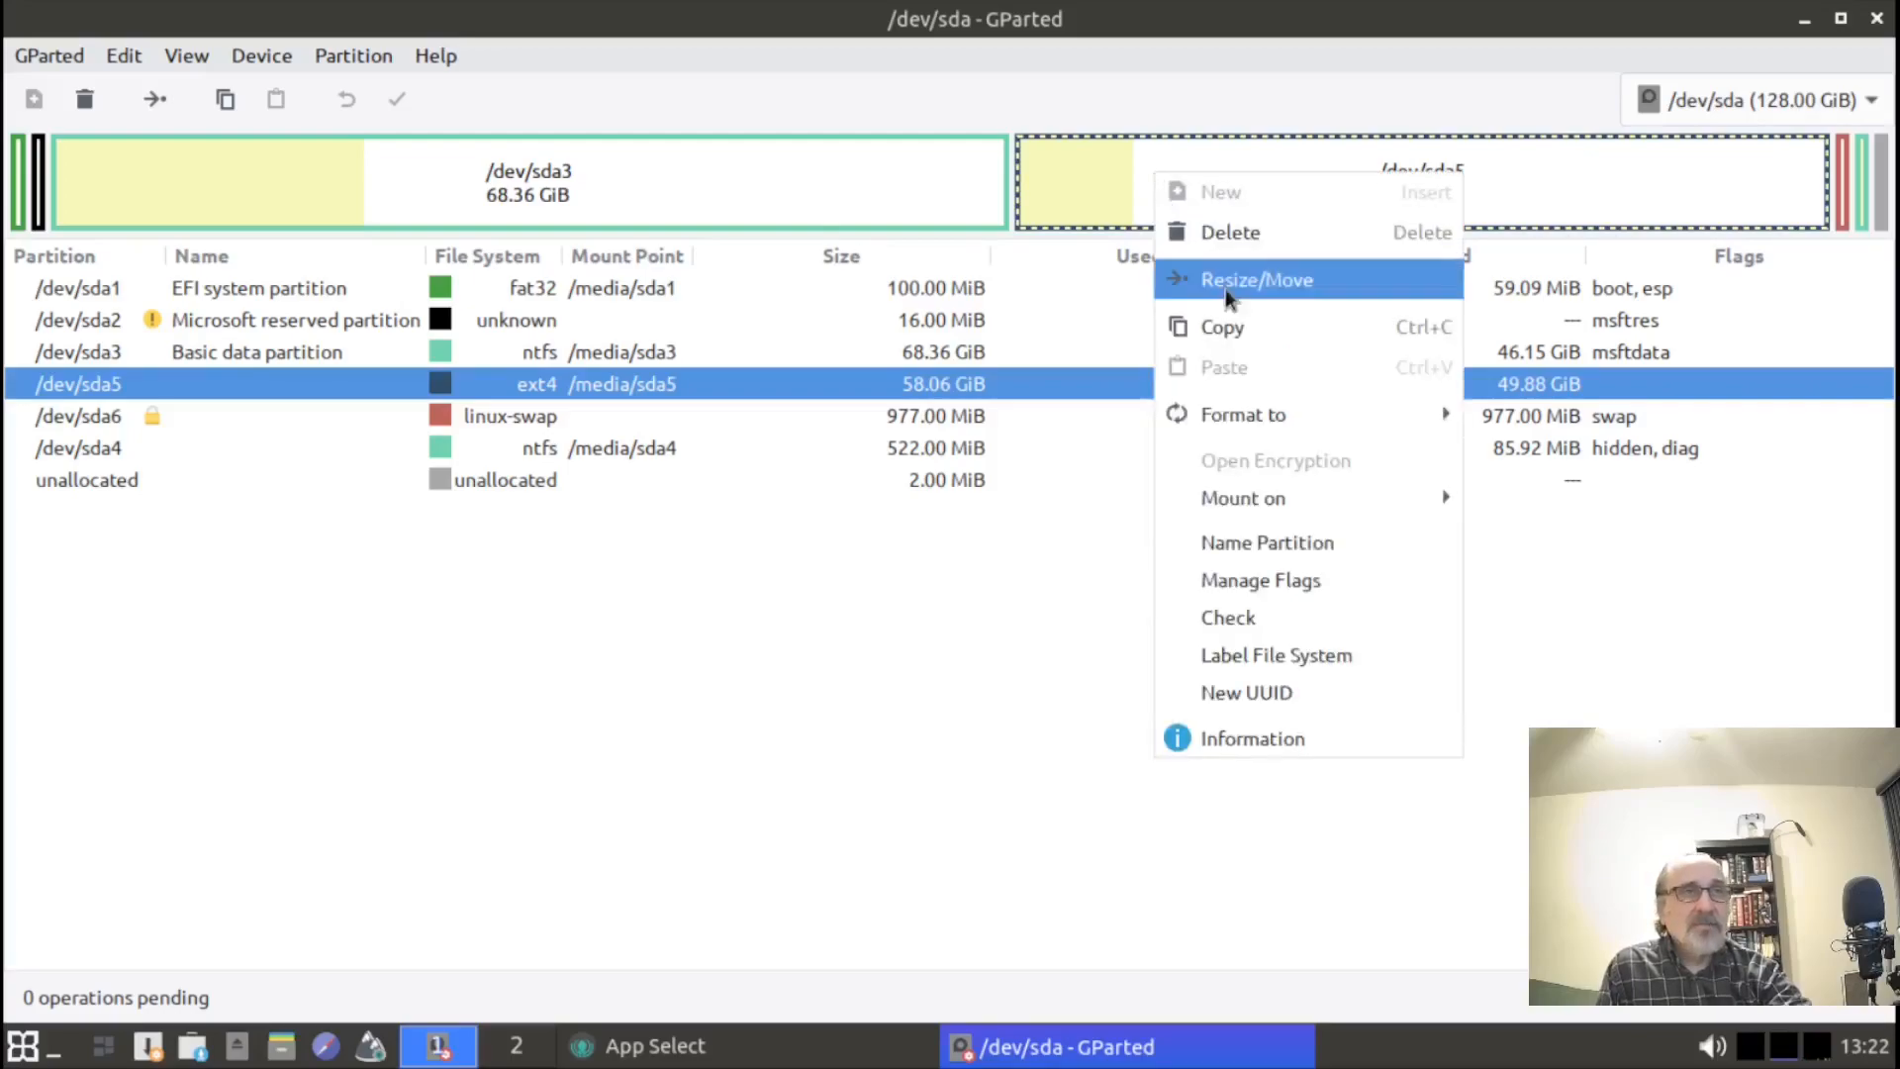
left_click(1280, 285)
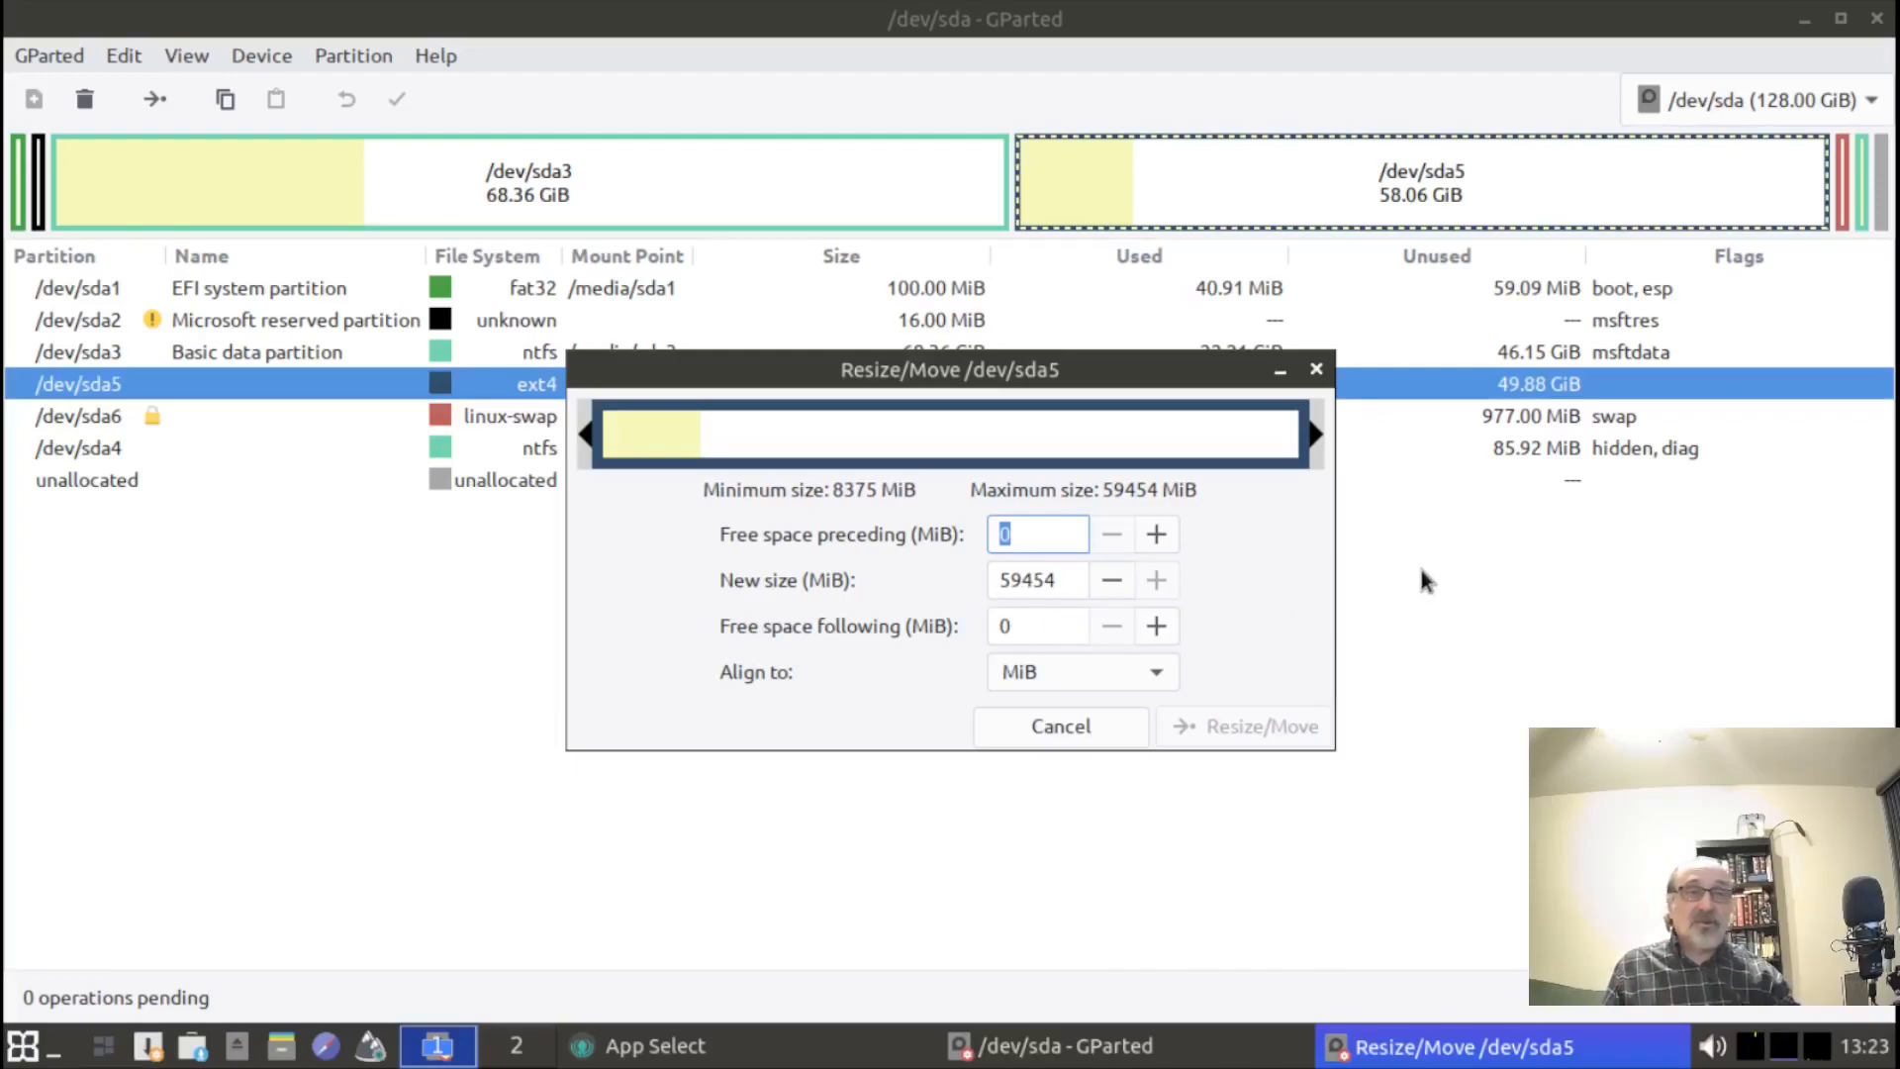
type("2")
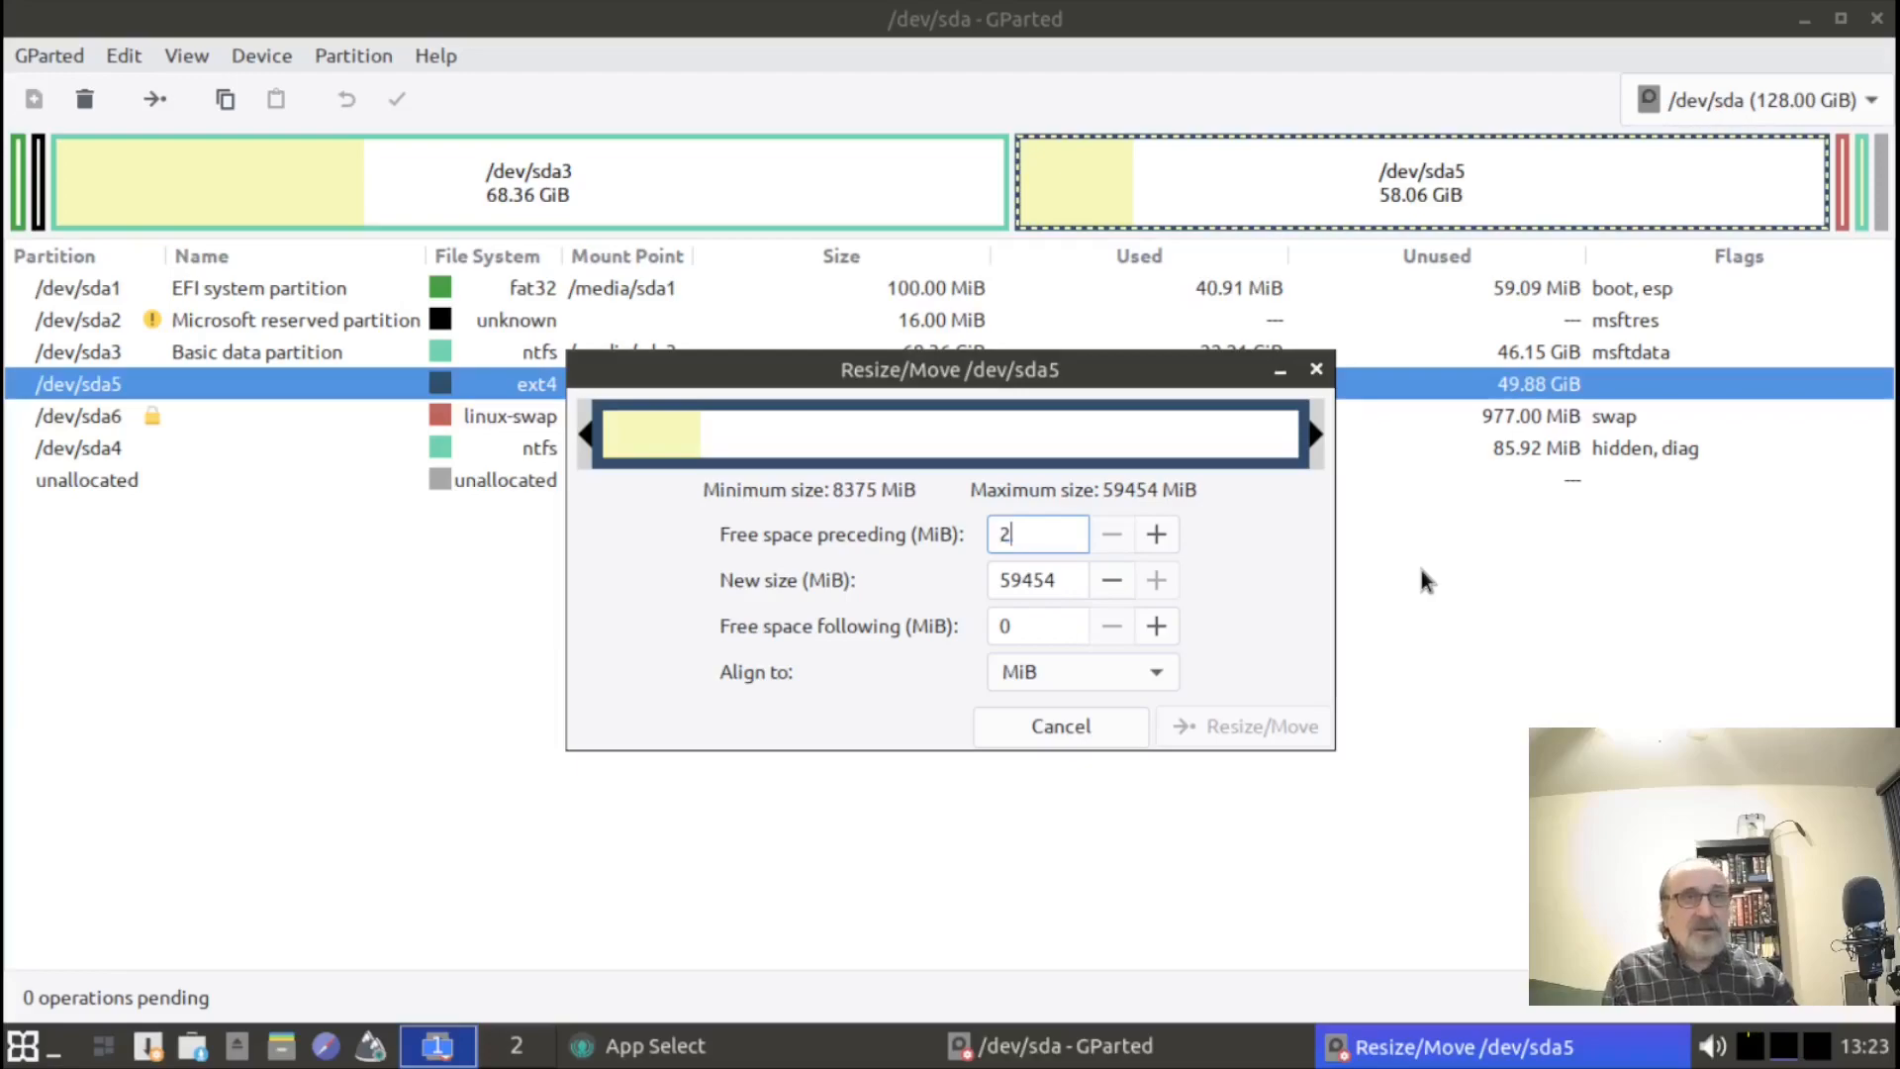
type("5000")
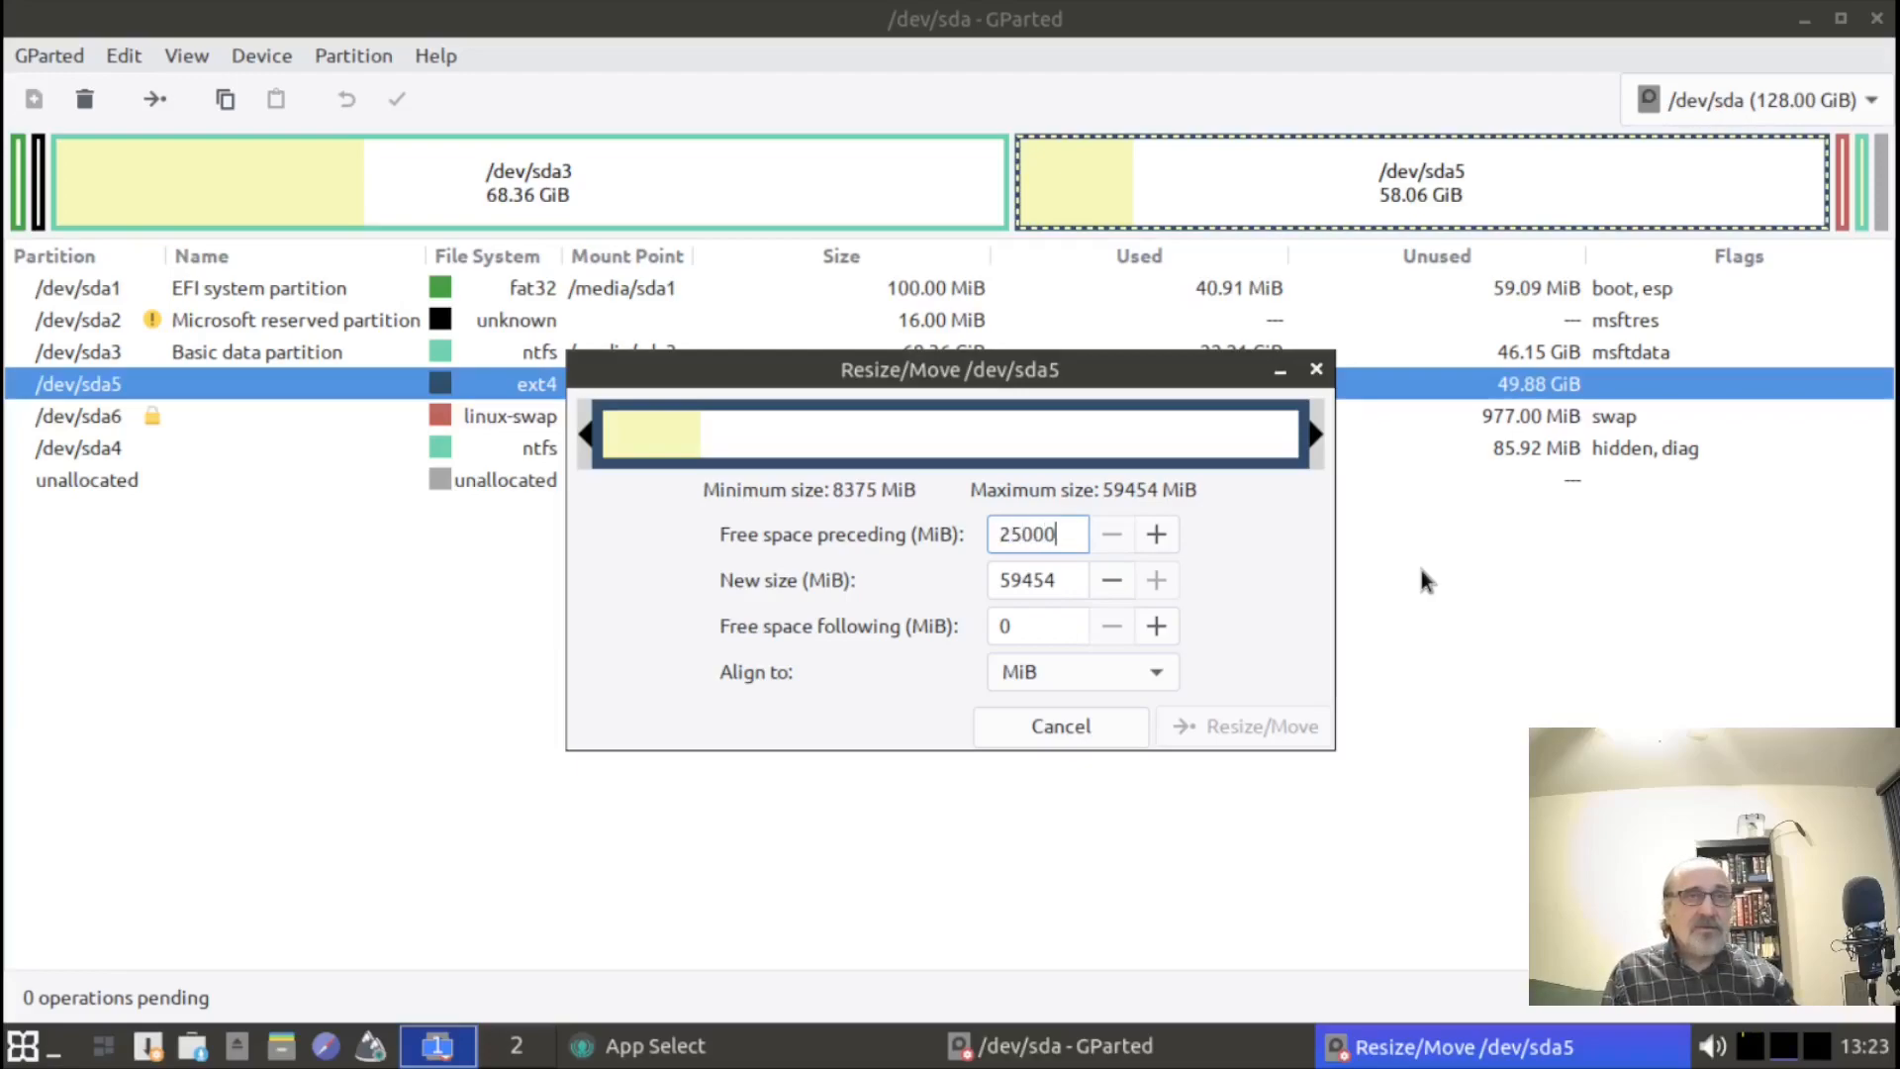
left_click(1100, 618)
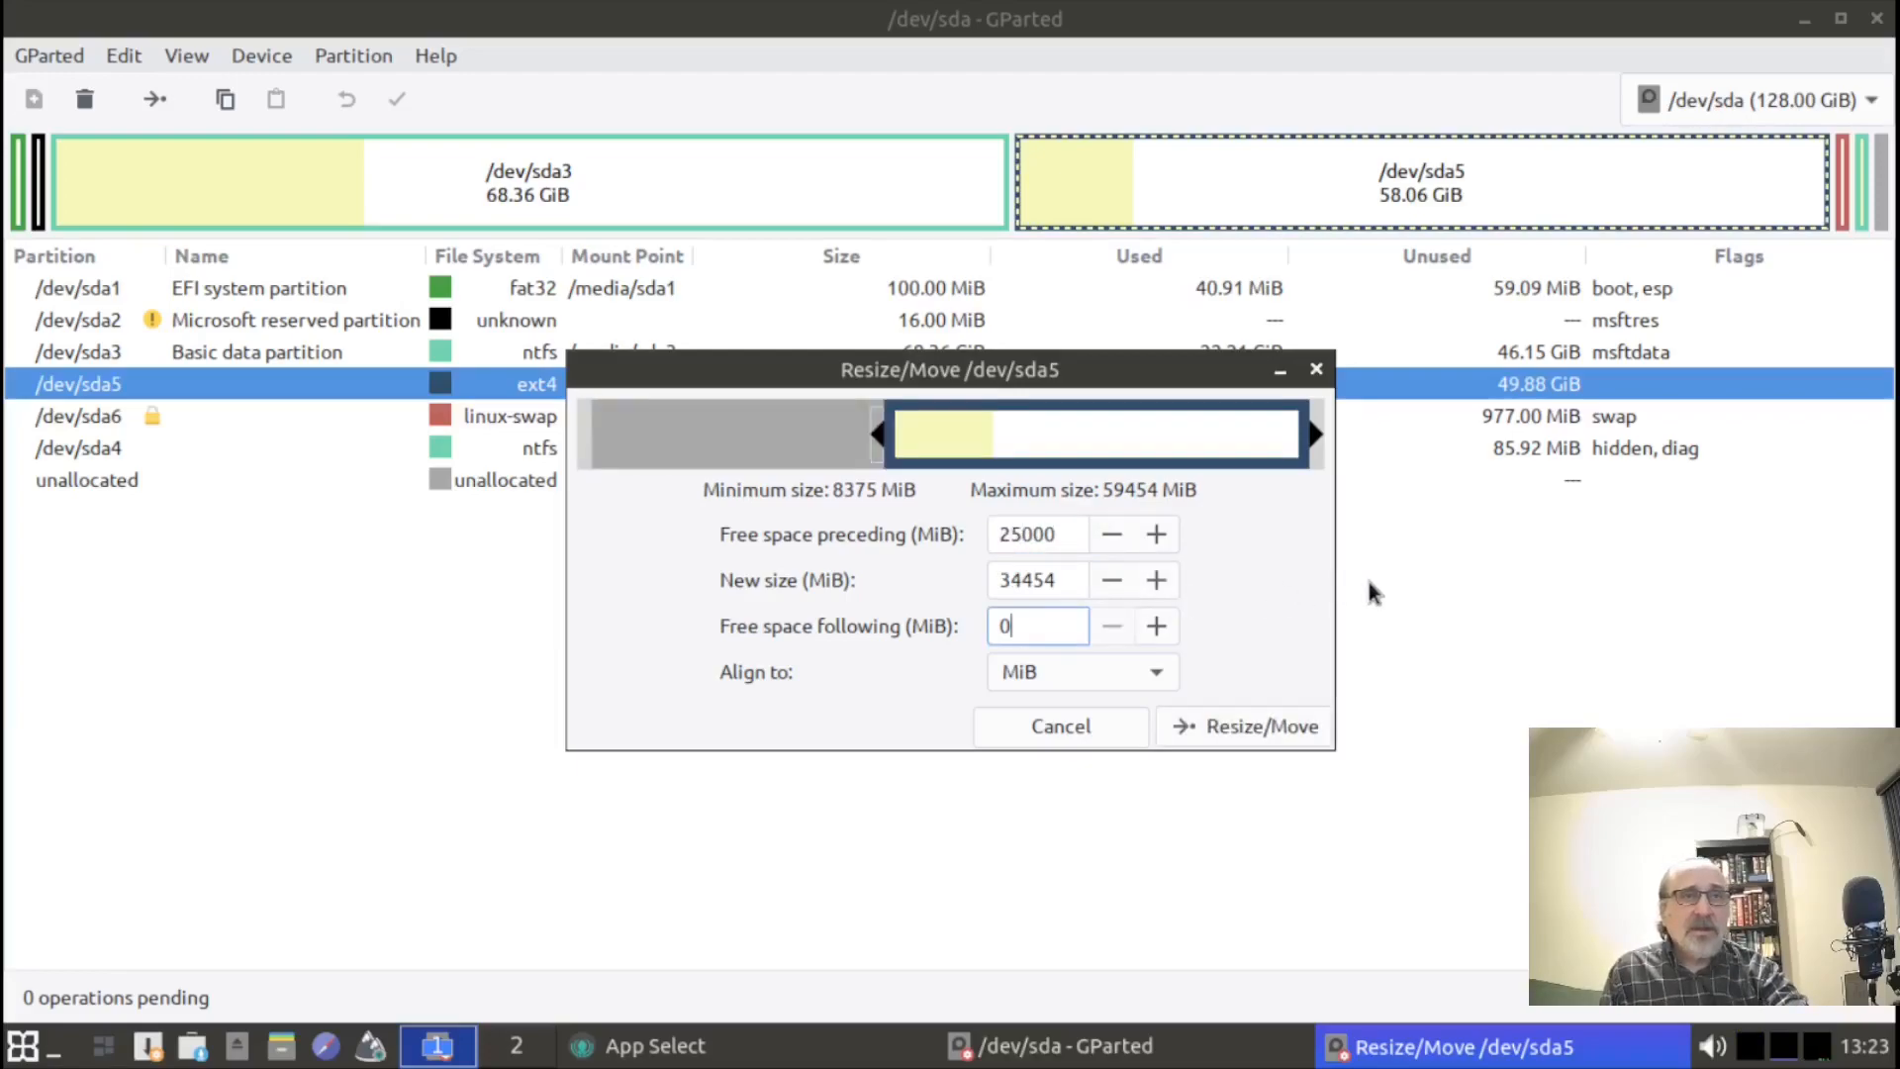
left_click(1262, 734)
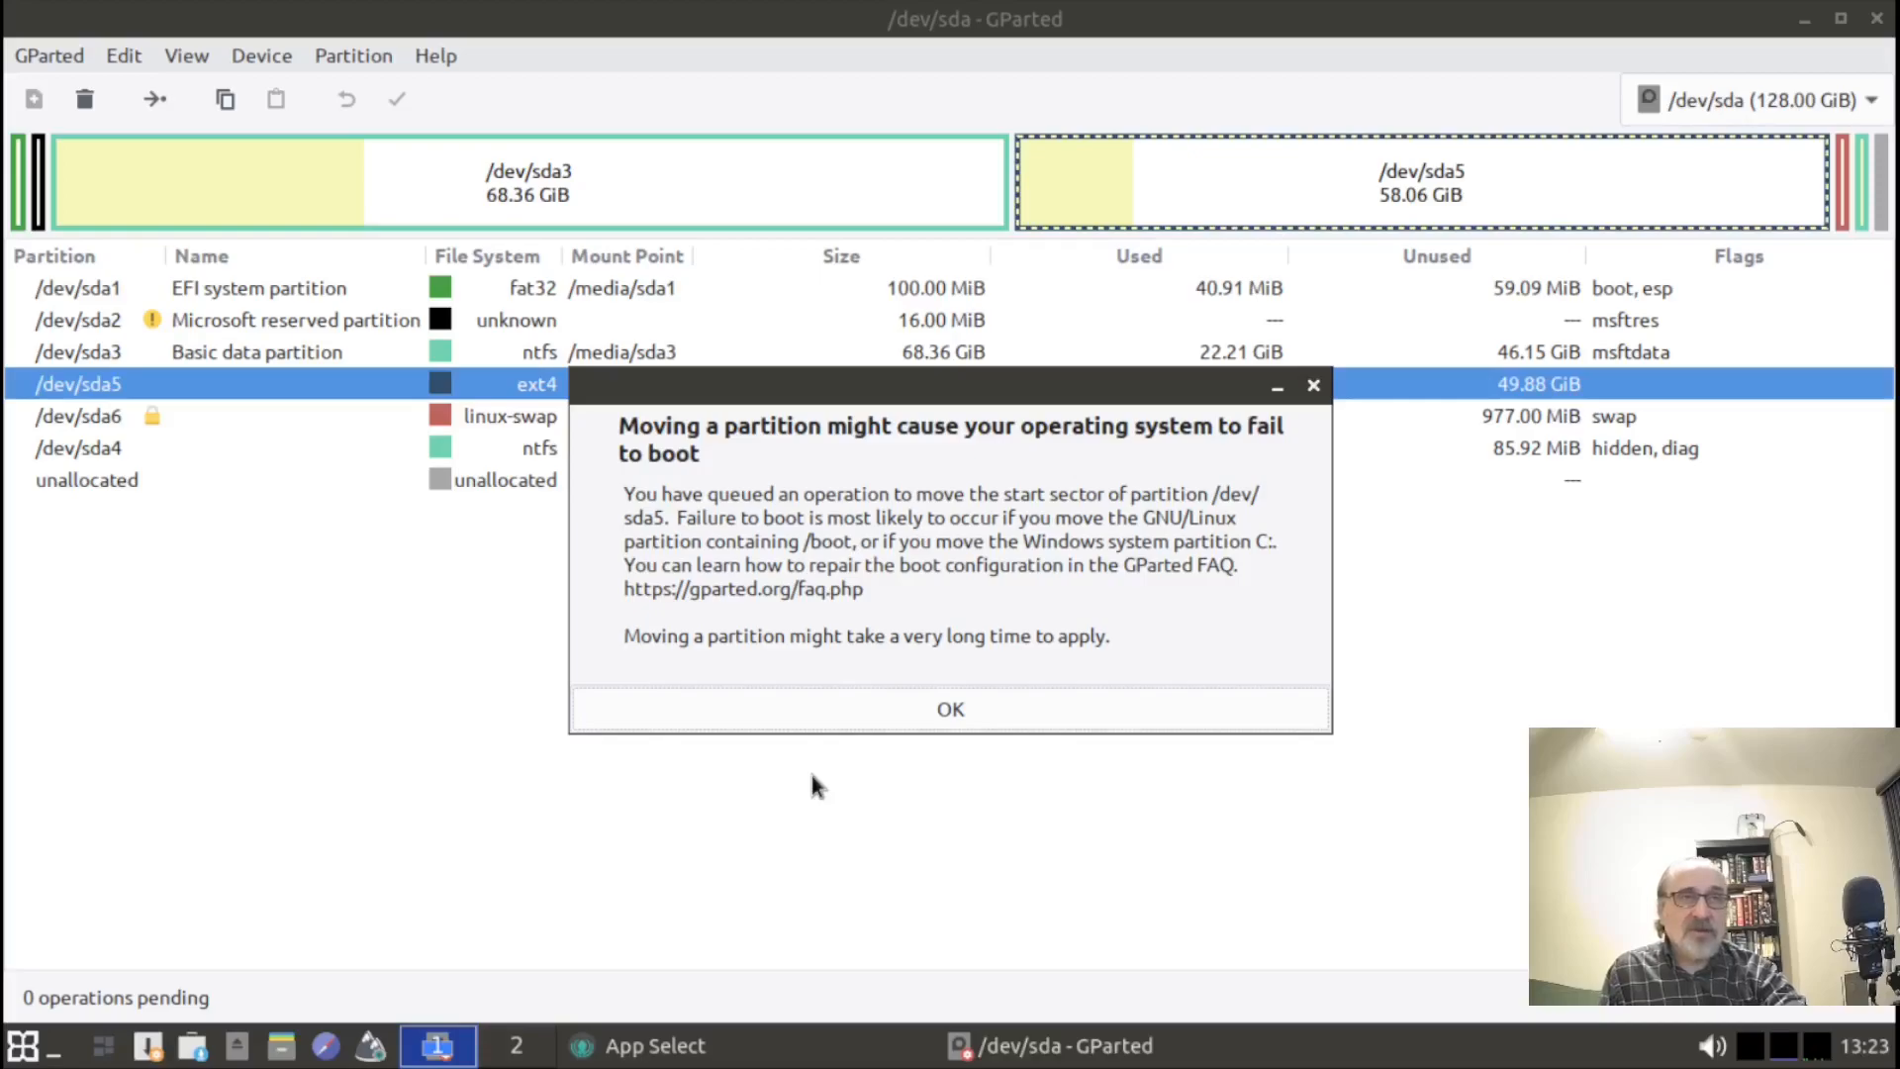
left_click(947, 710)
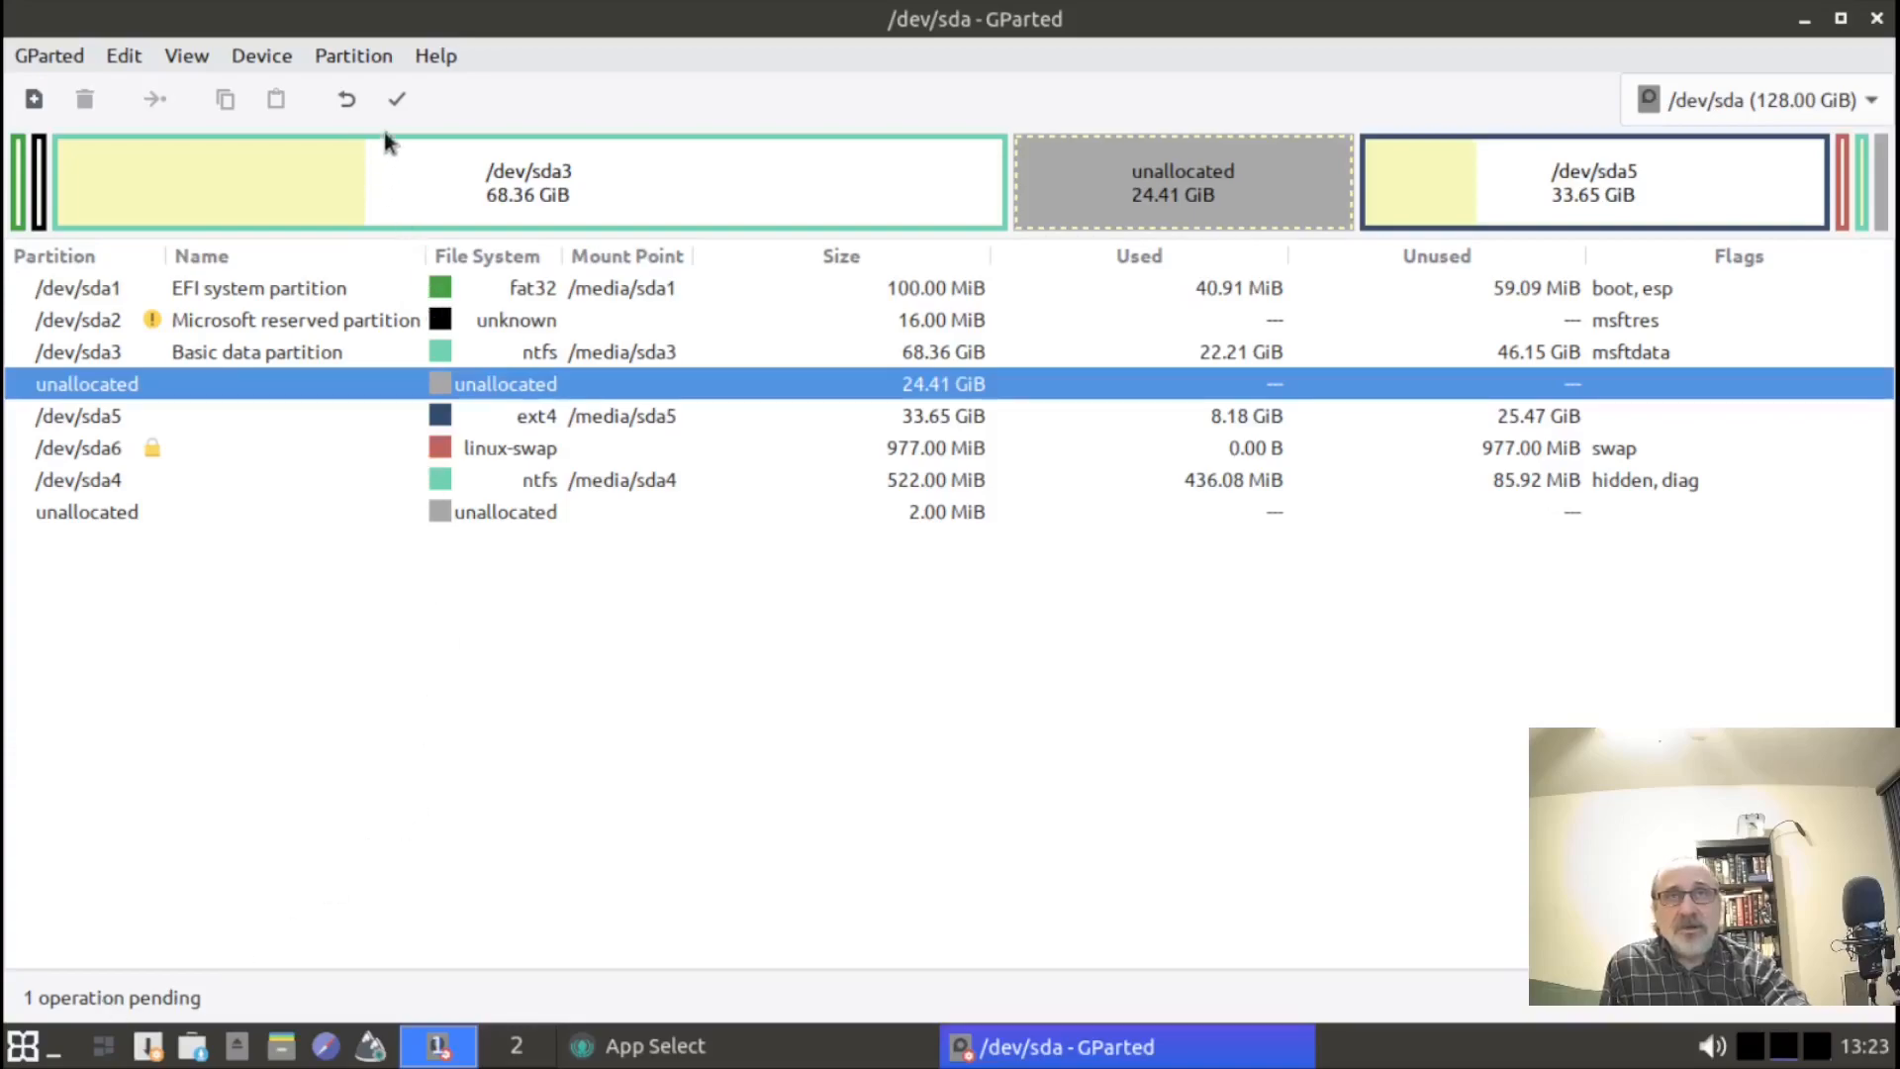
Apply the pending resize and move of /dev/sda5 to the disk and close the finished operations report.
left_click(396, 97)
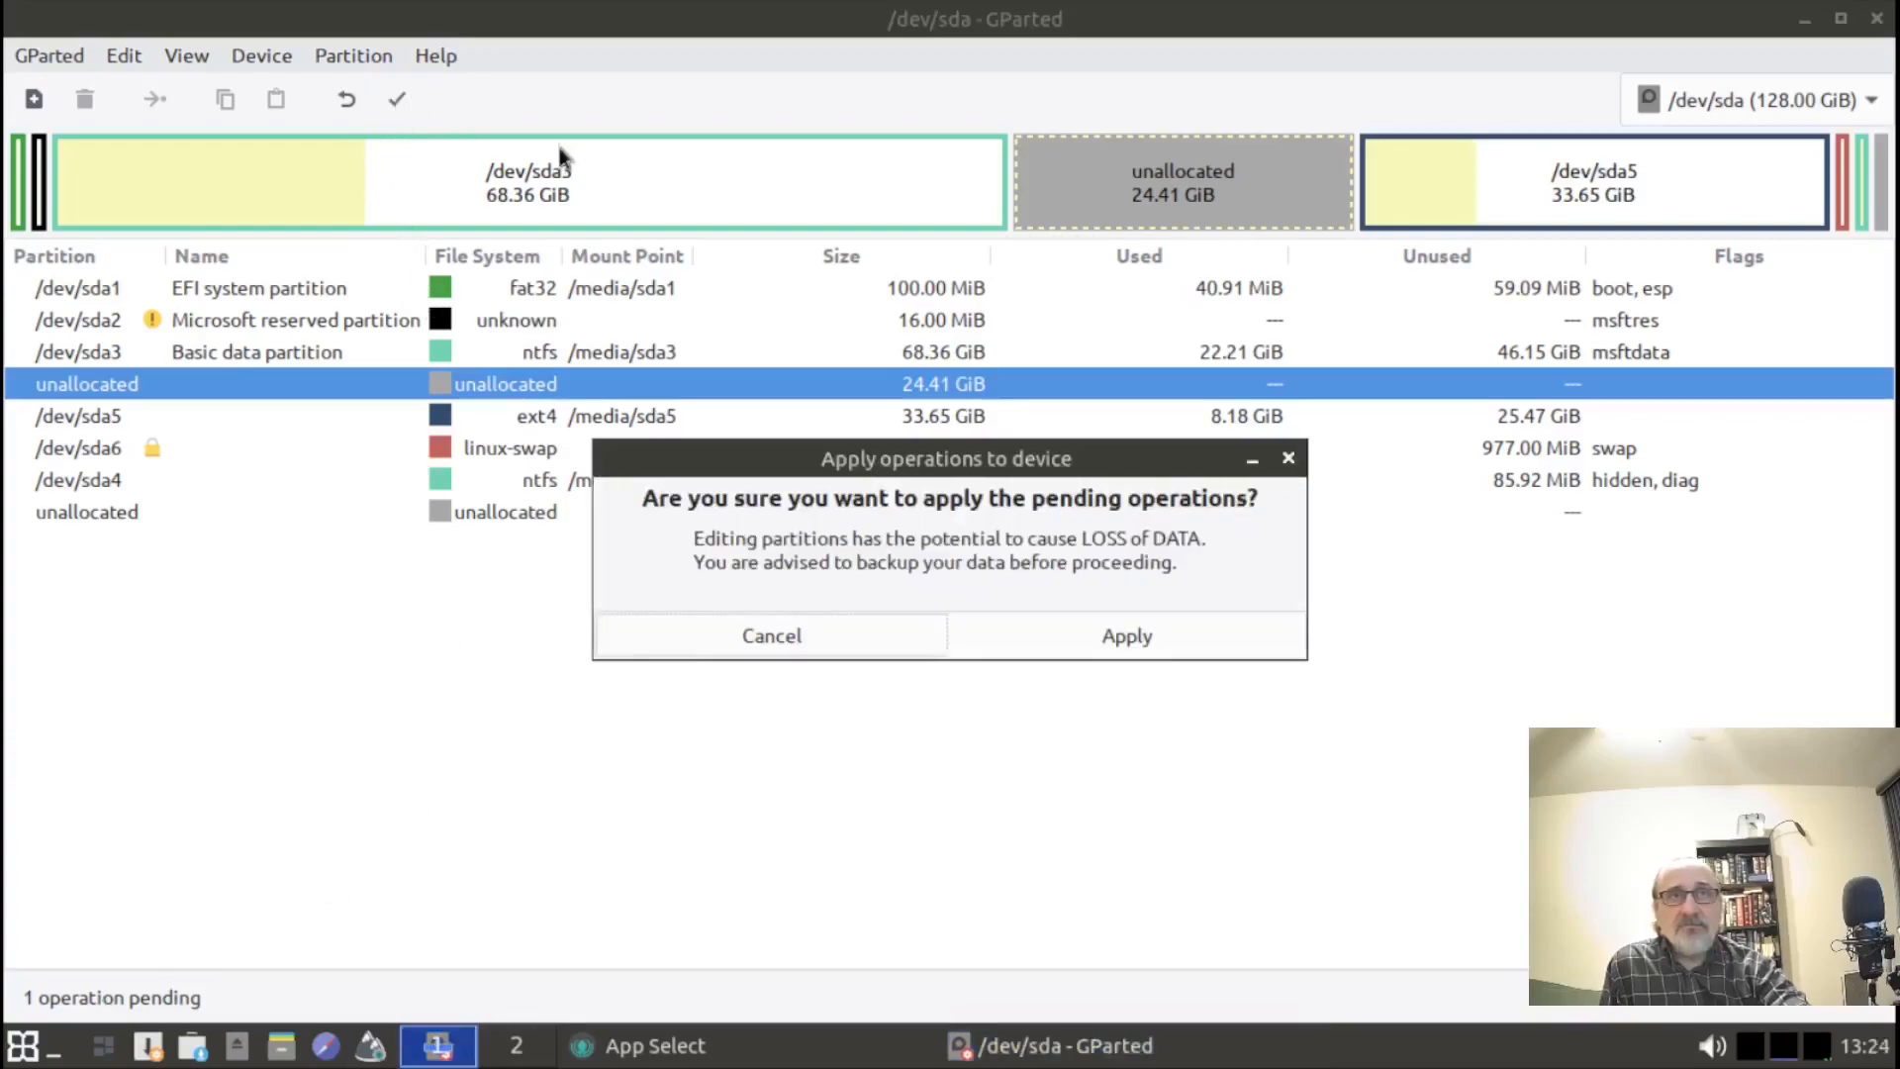
left_click(1126, 637)
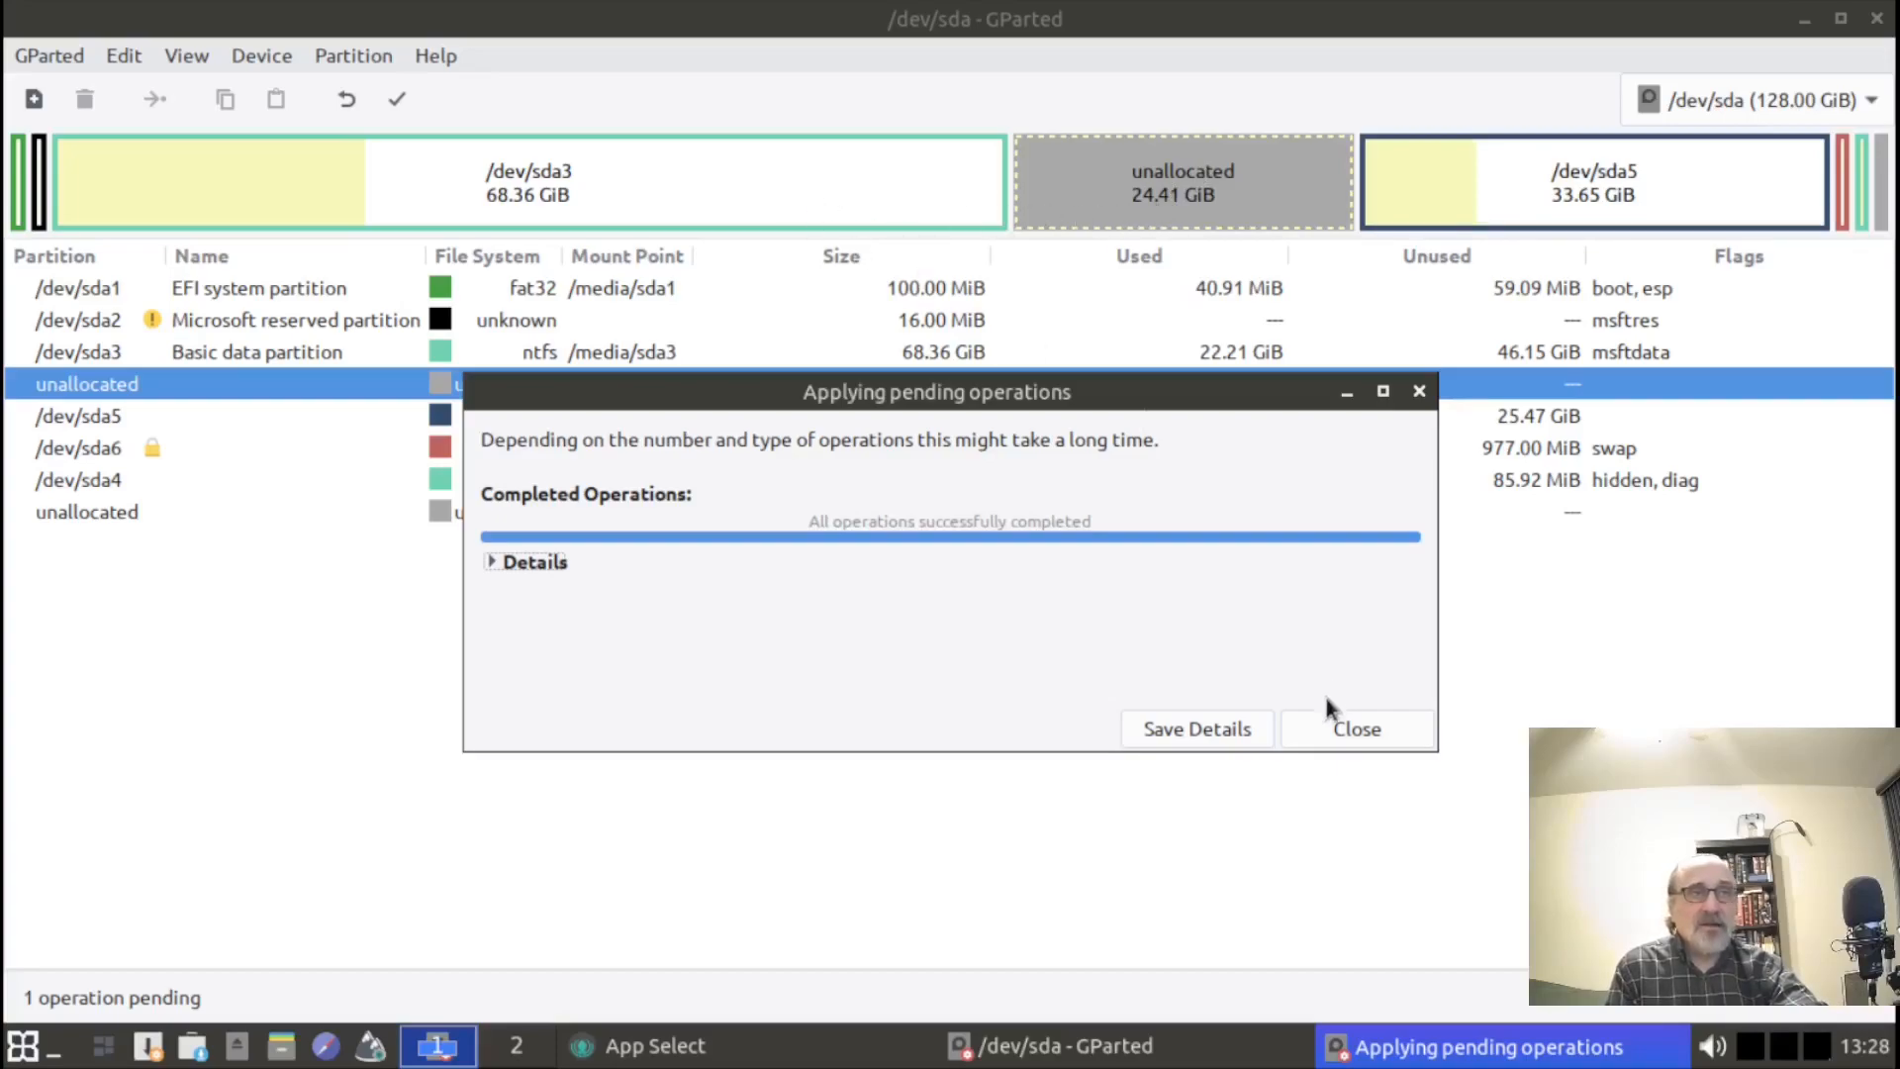
left_click(1363, 728)
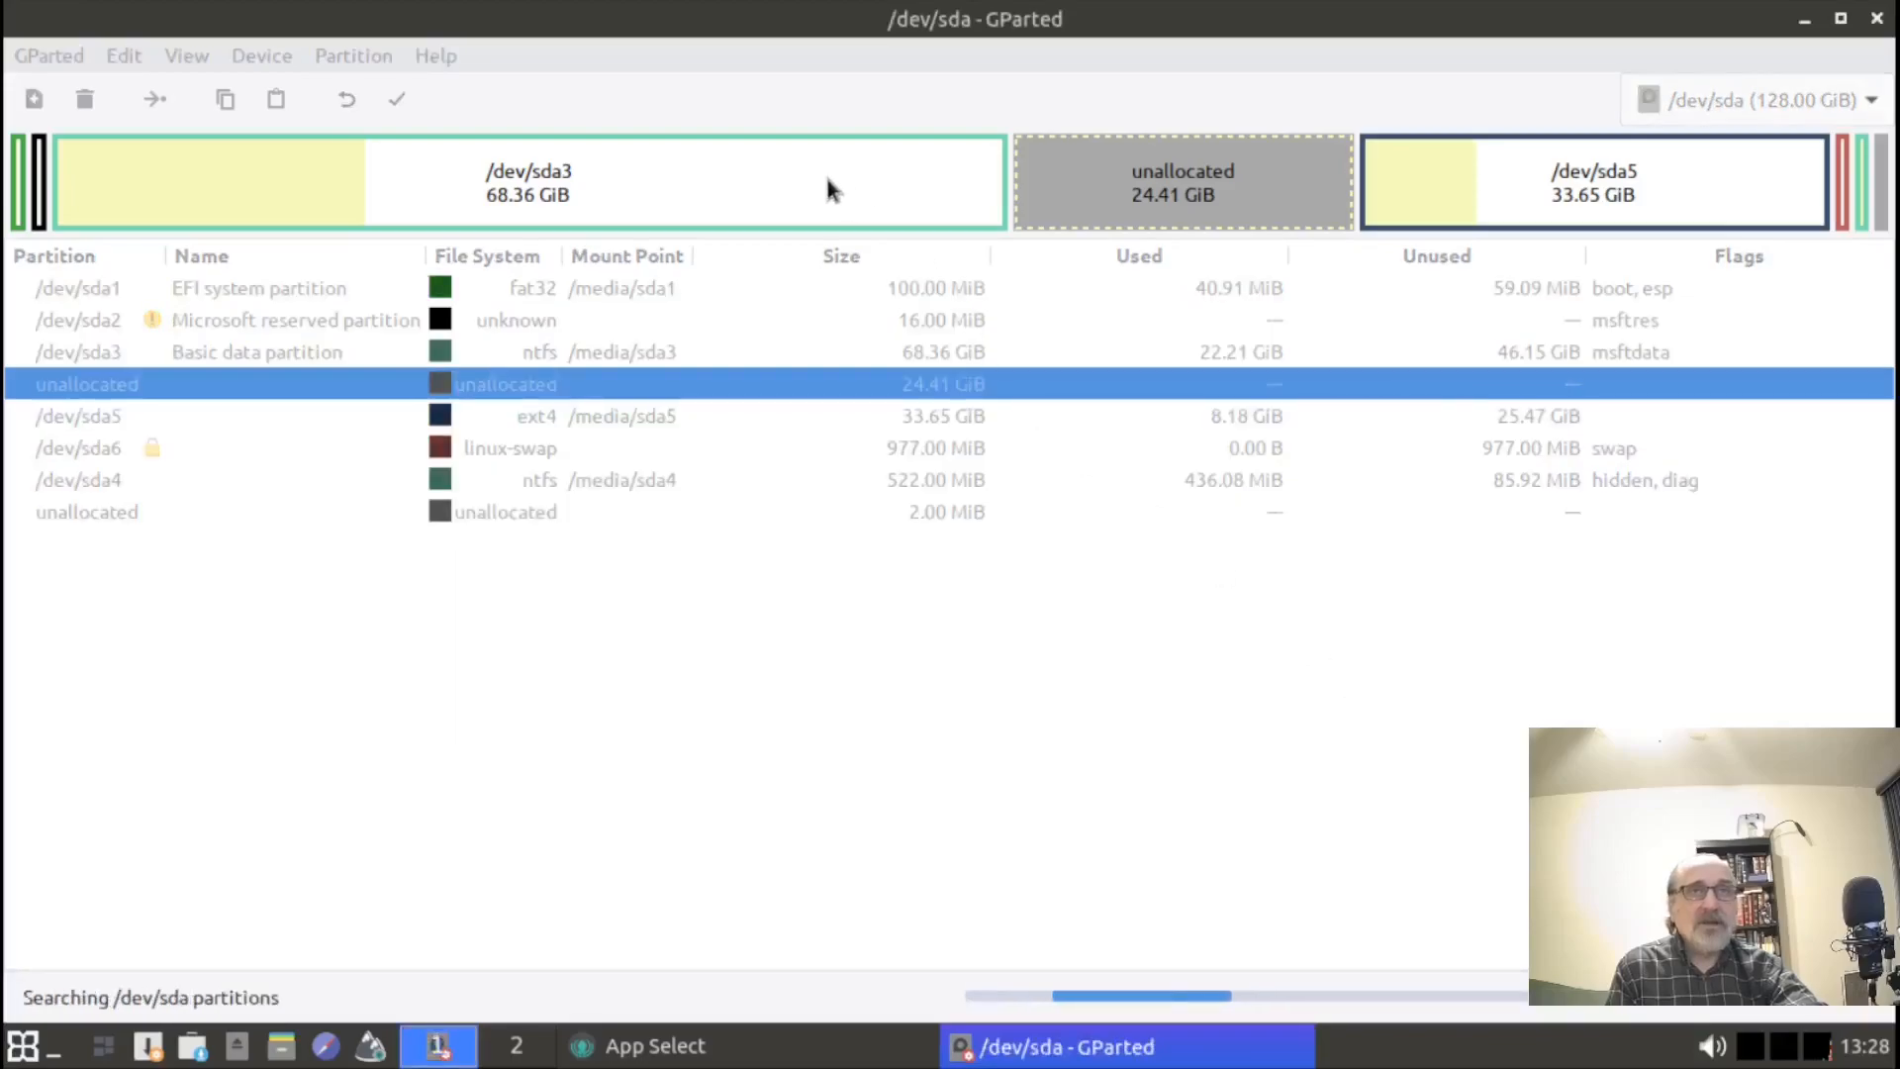
Queue growing the Windows NTFS partition /dev/sda3 to 95000 MiB, with 0 MiB of free space following it.
left_click(810, 169)
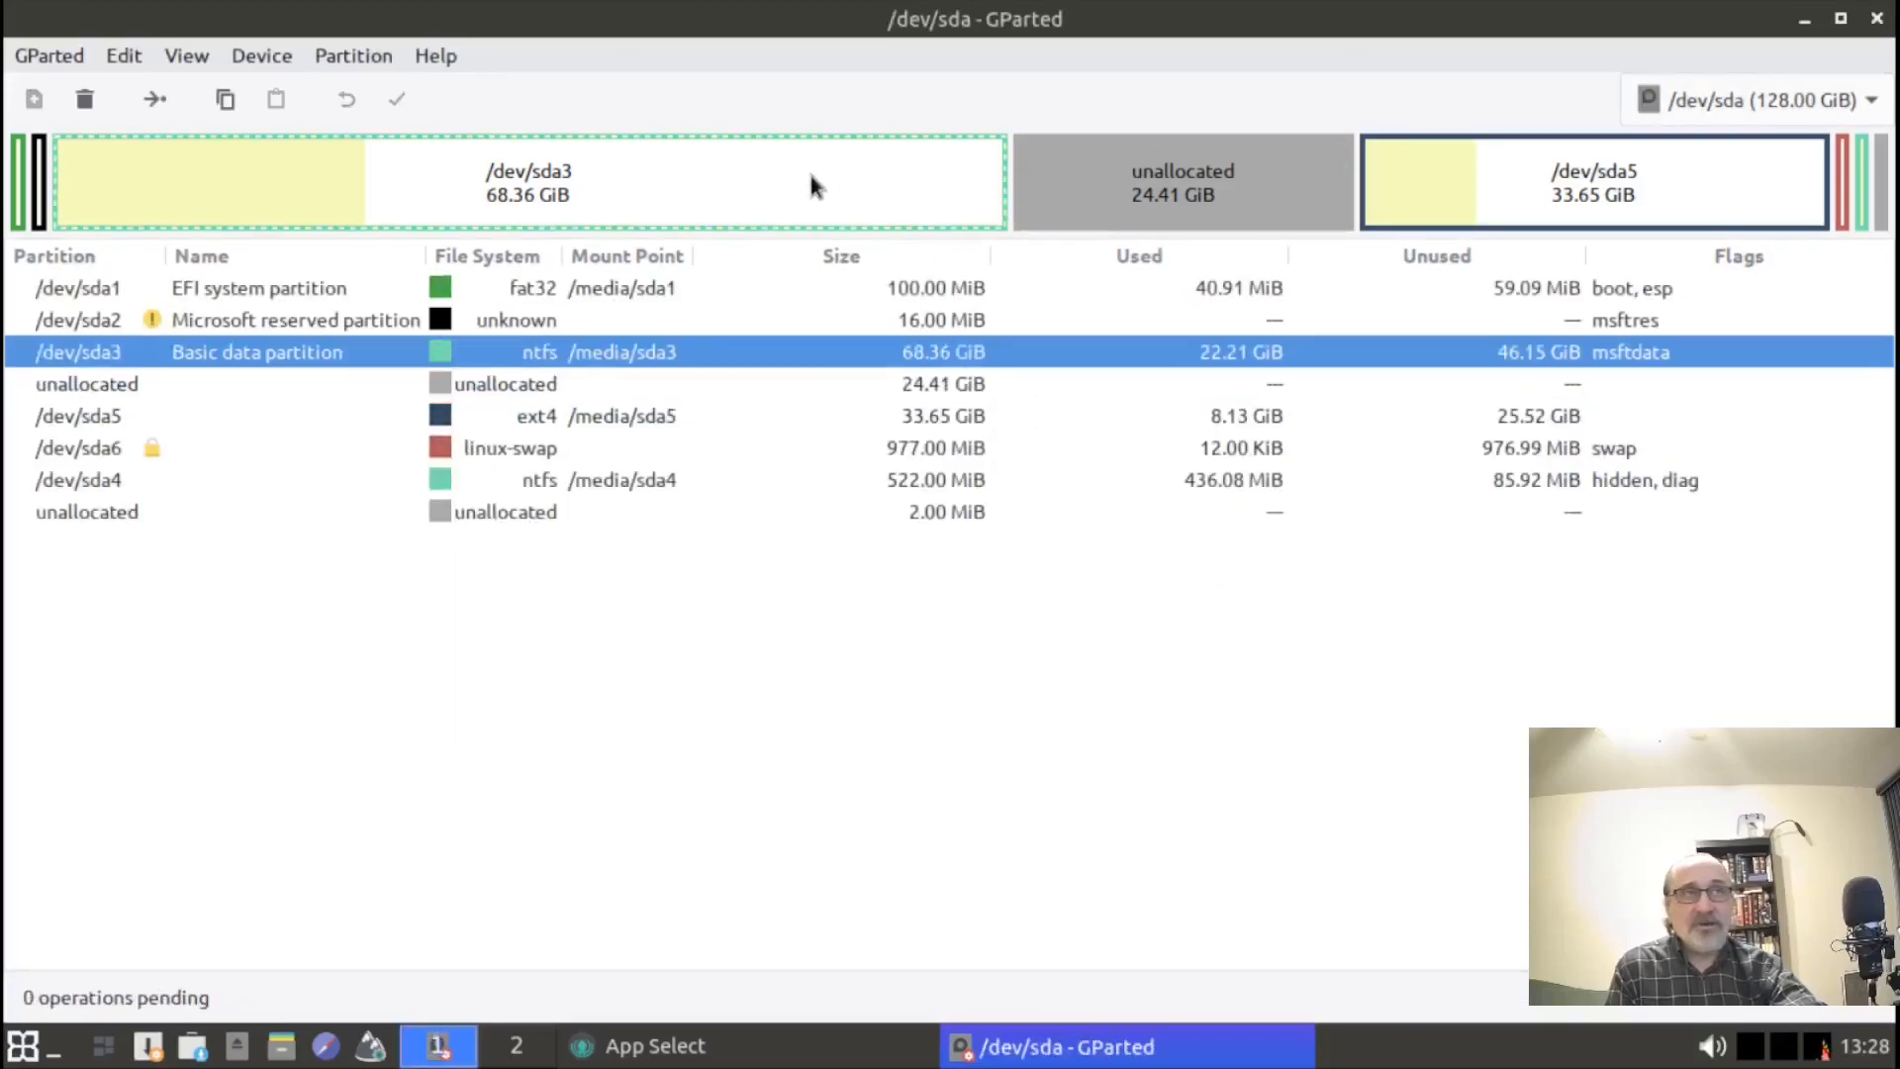
right_click(810, 177)
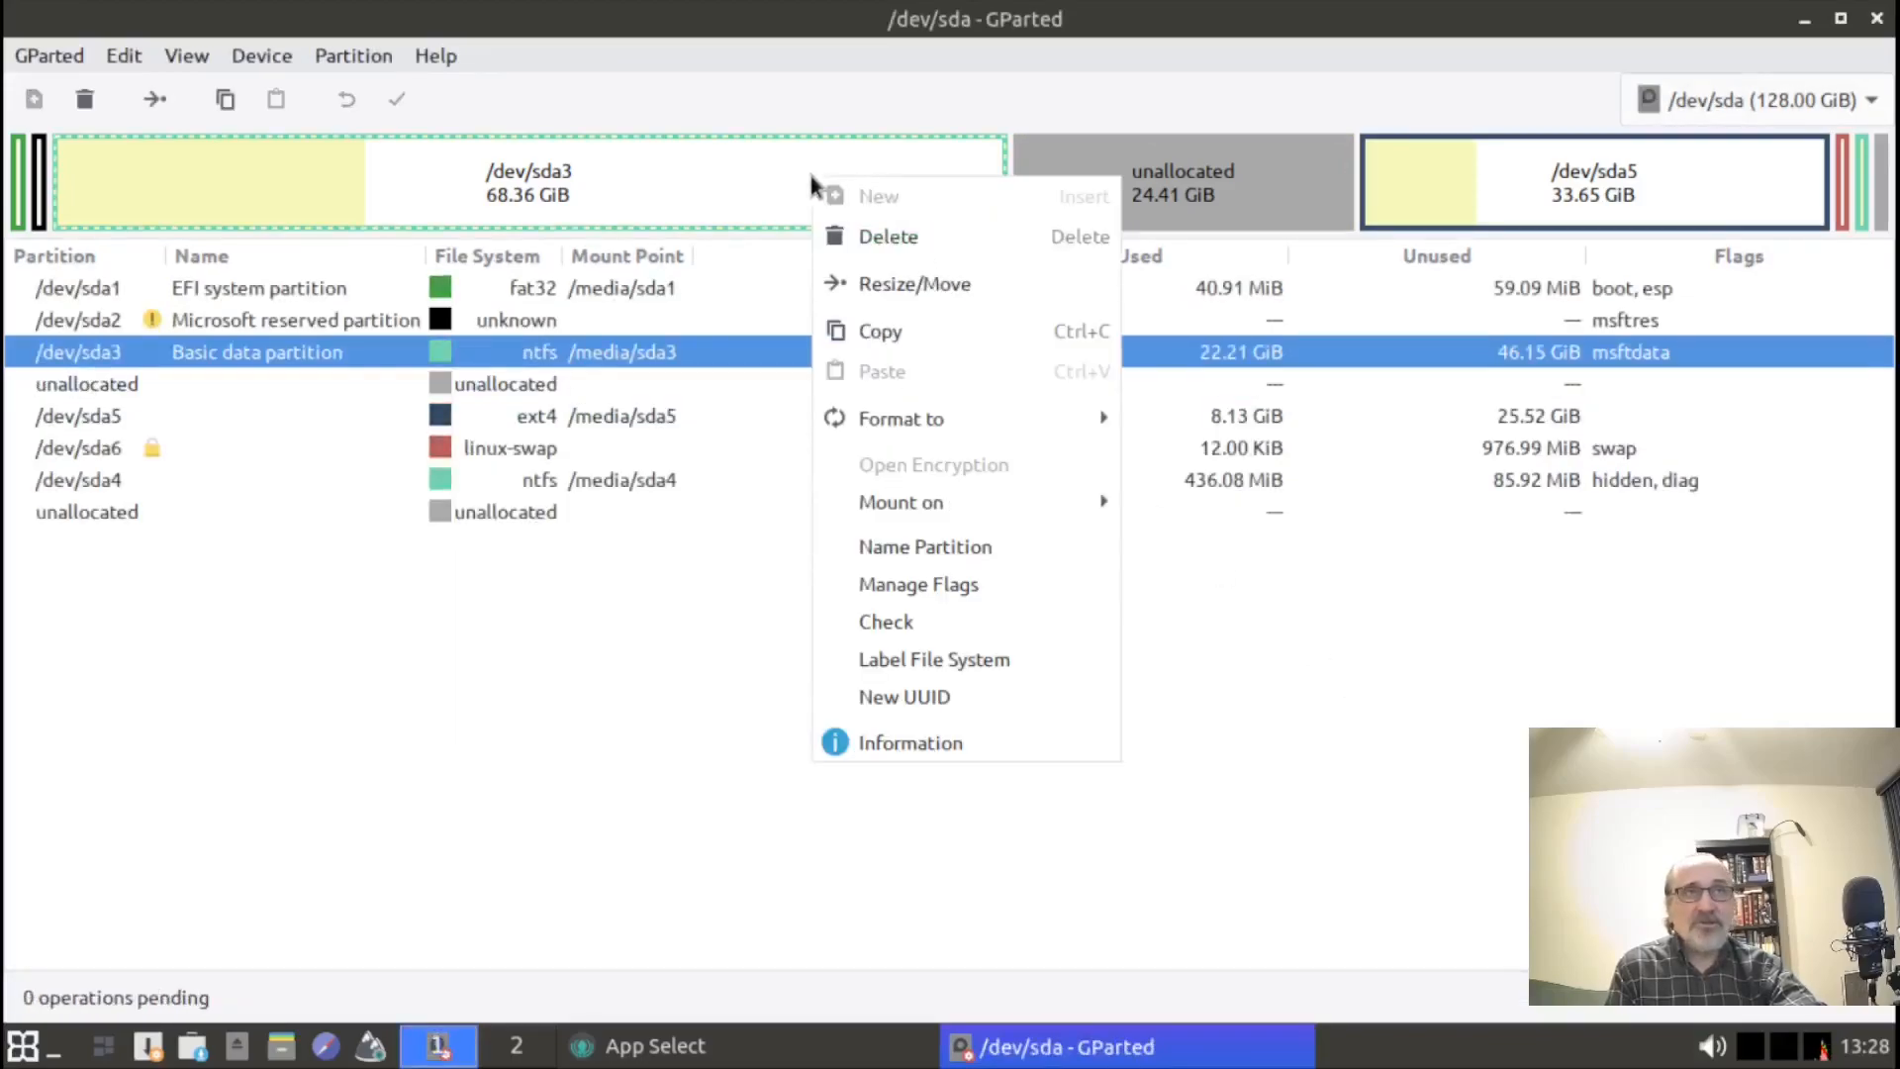
left_click(920, 287)
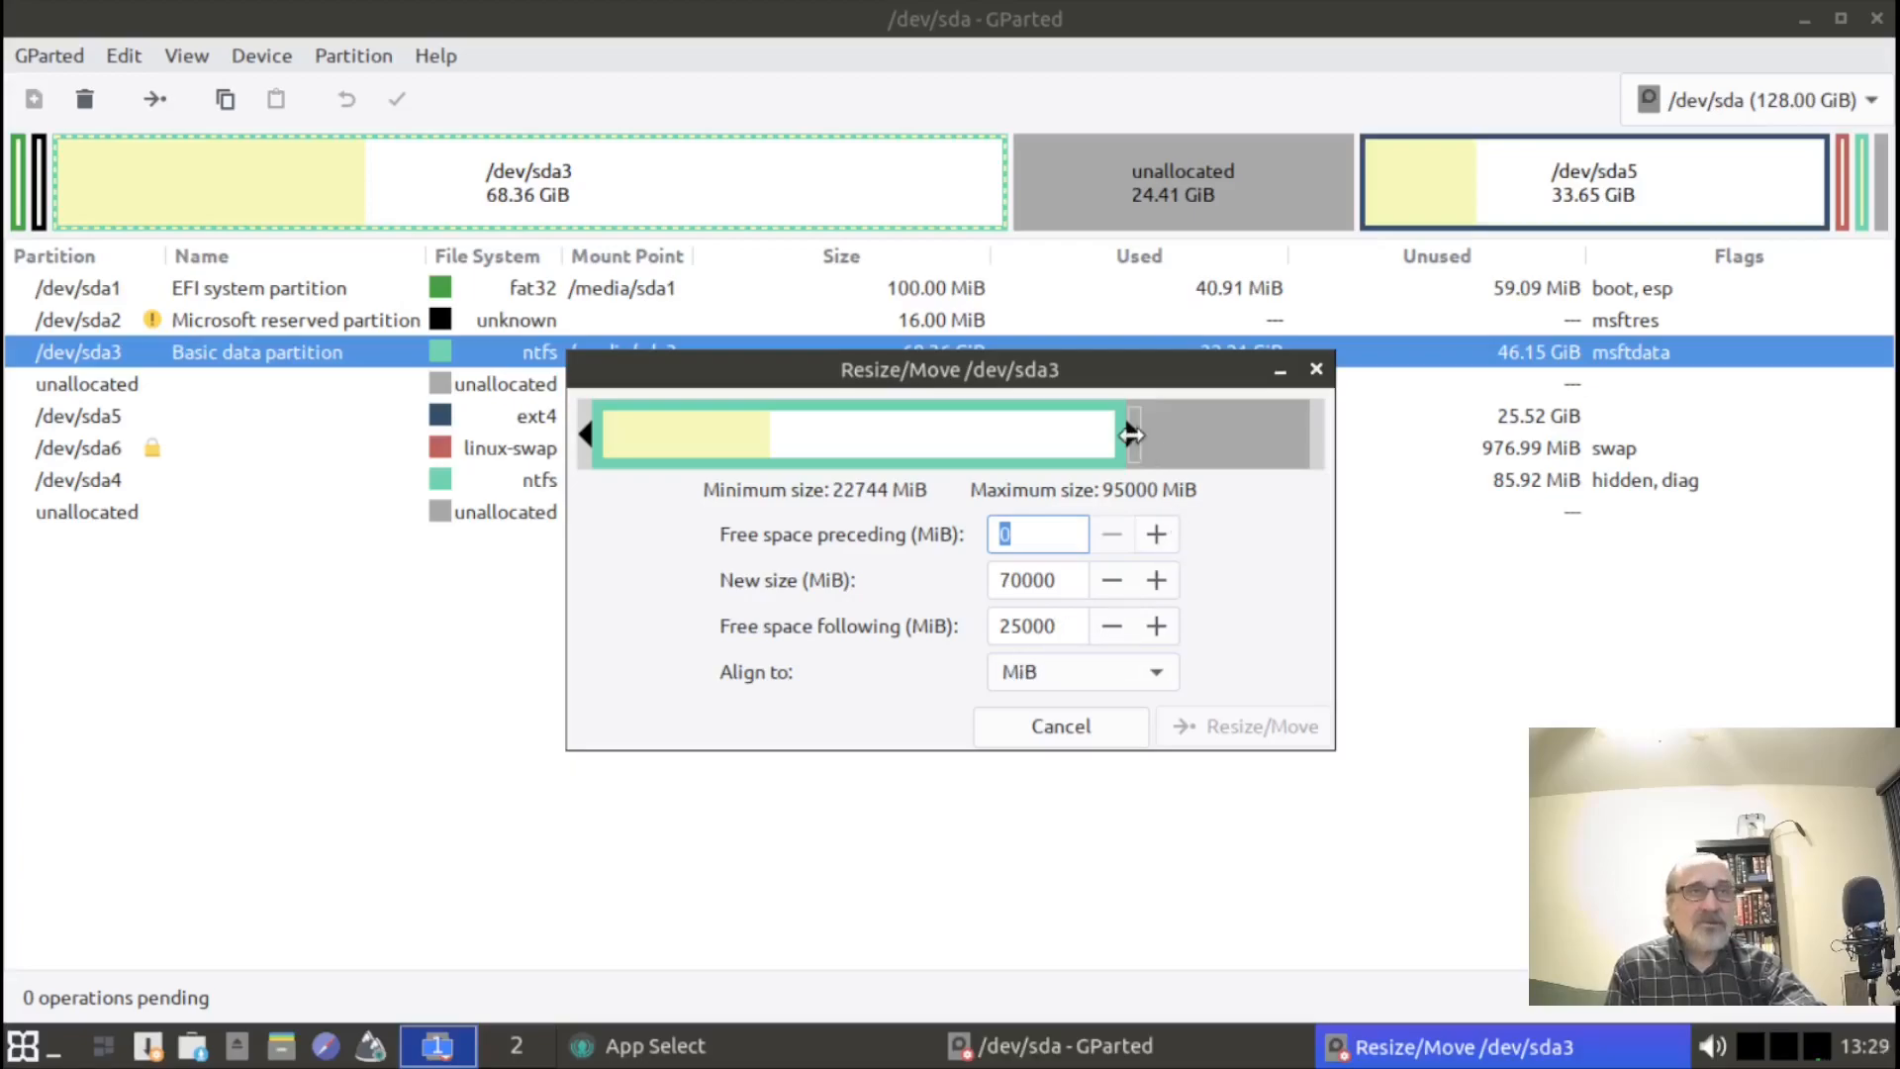
left_click_drag(1131, 436, 1333, 437)
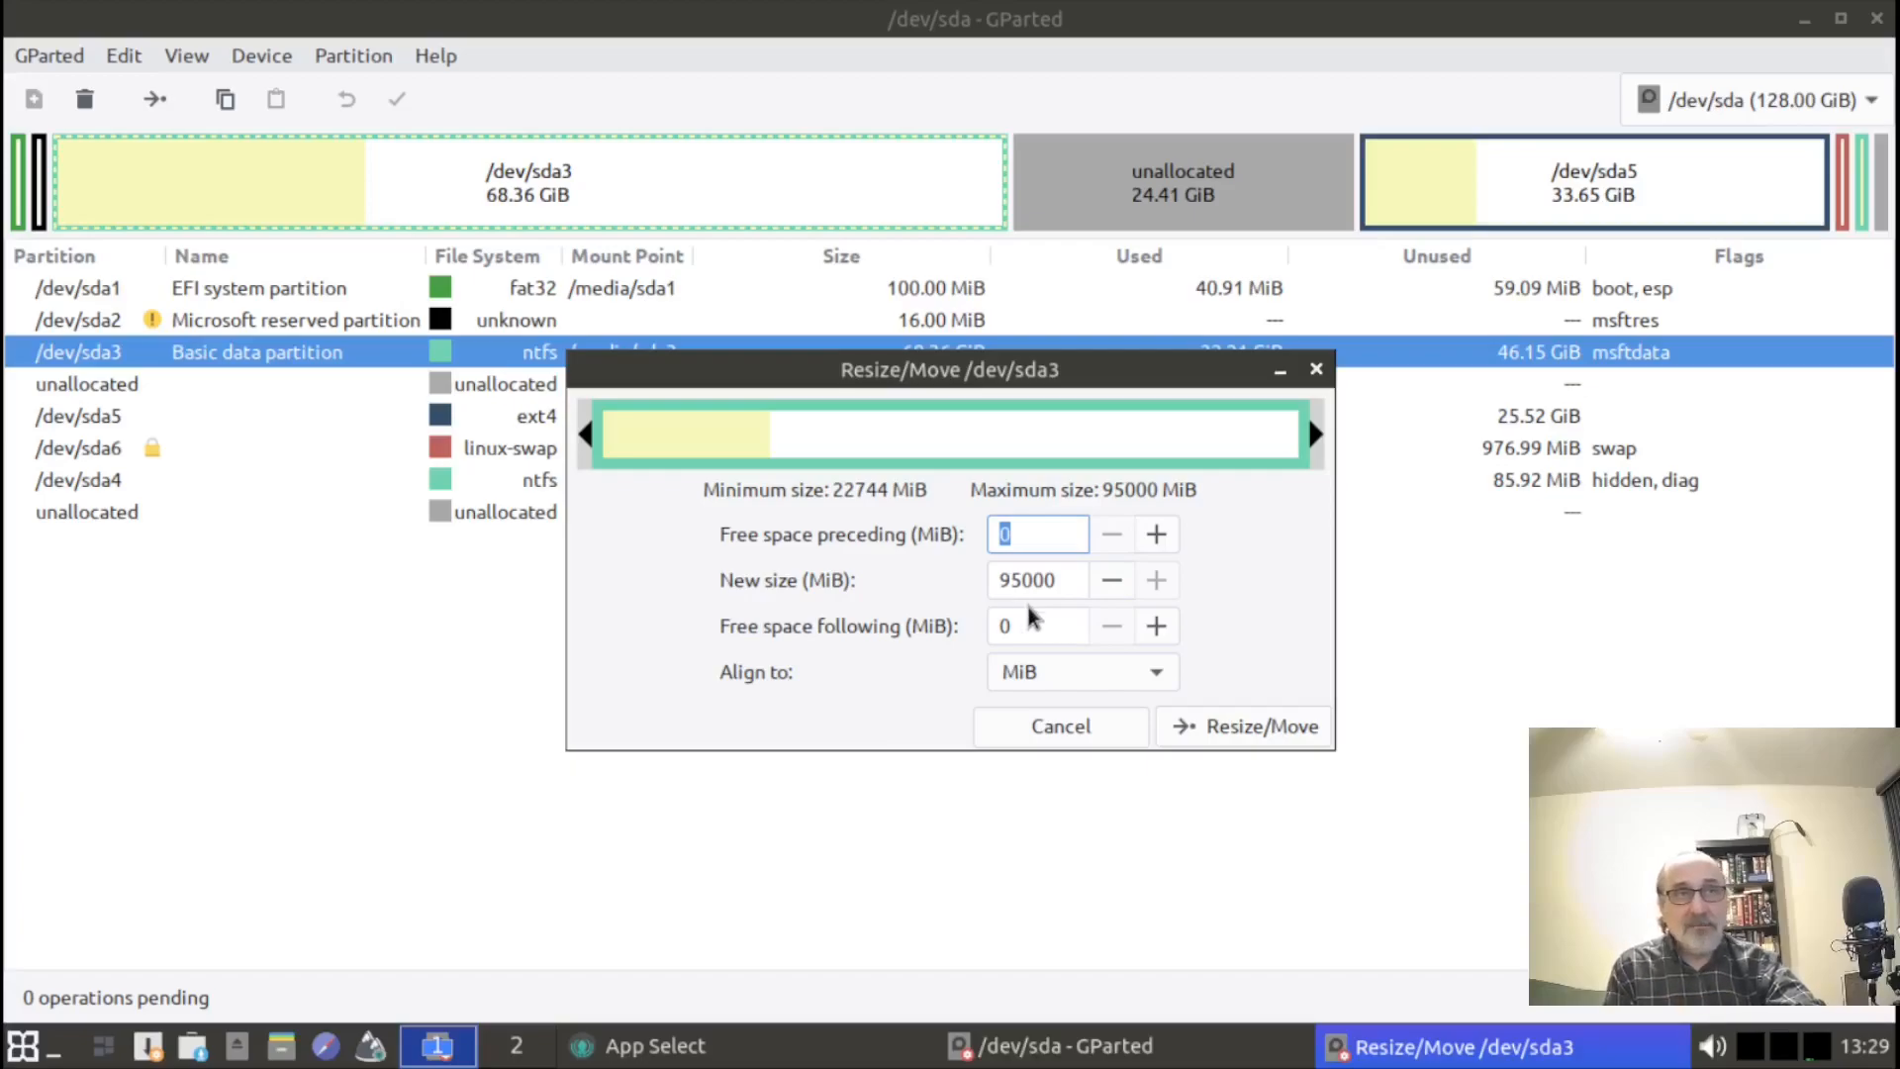
left_click(1244, 731)
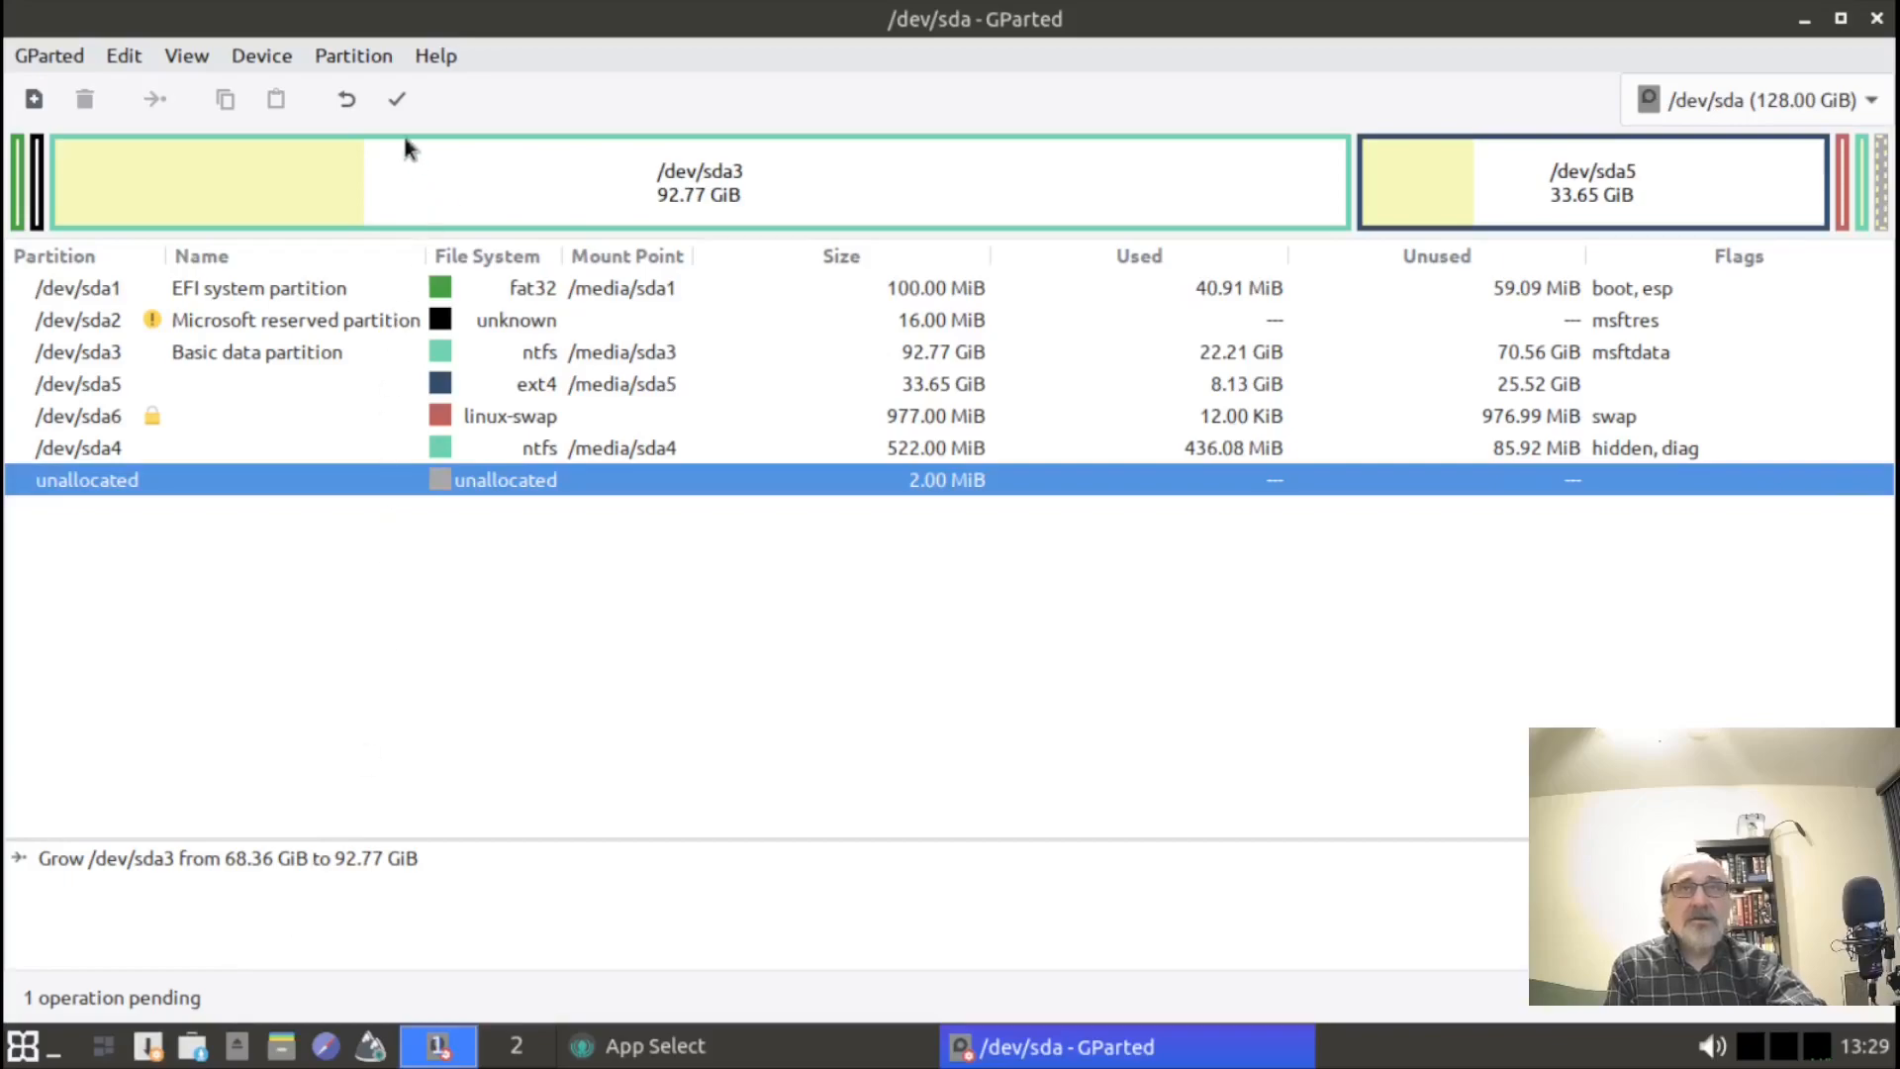
Apply the pending growth of /dev/sda3 to the disk and close the finished operations report.
left_click(398, 100)
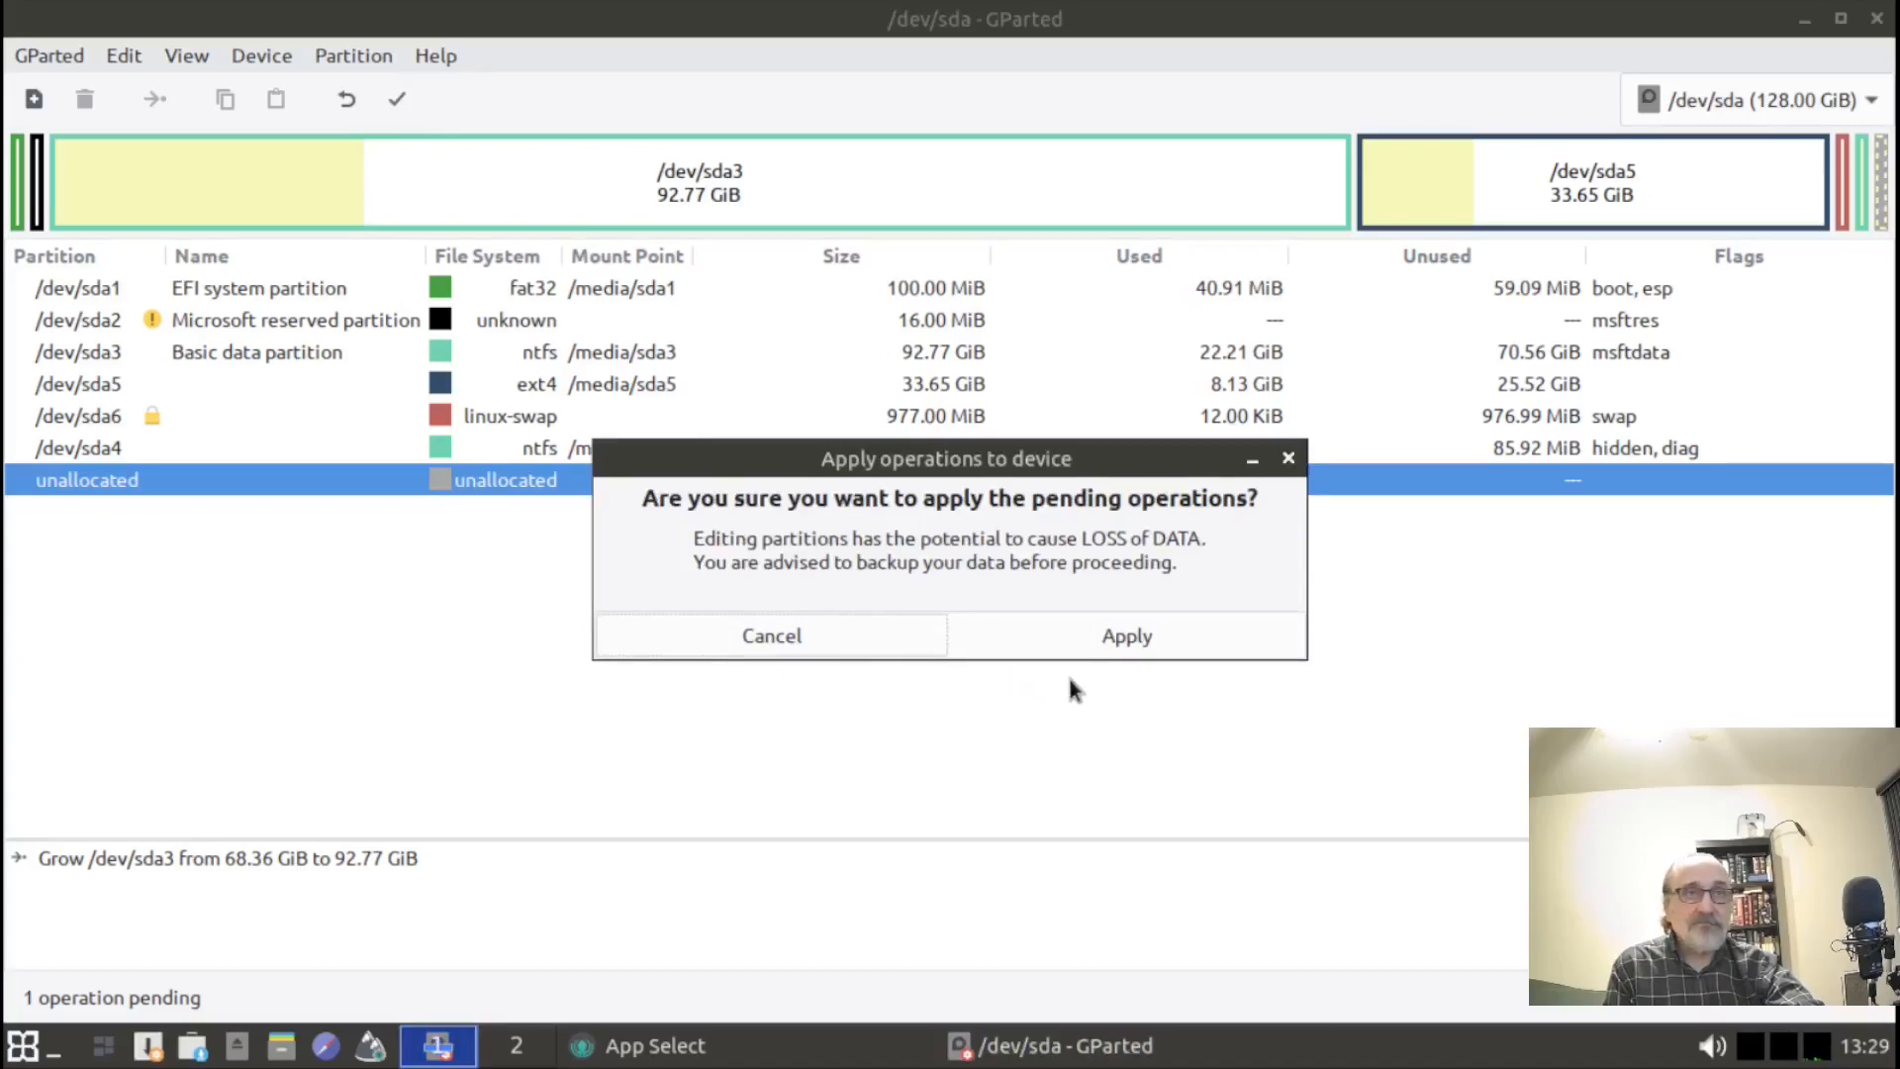
left_click(1131, 637)
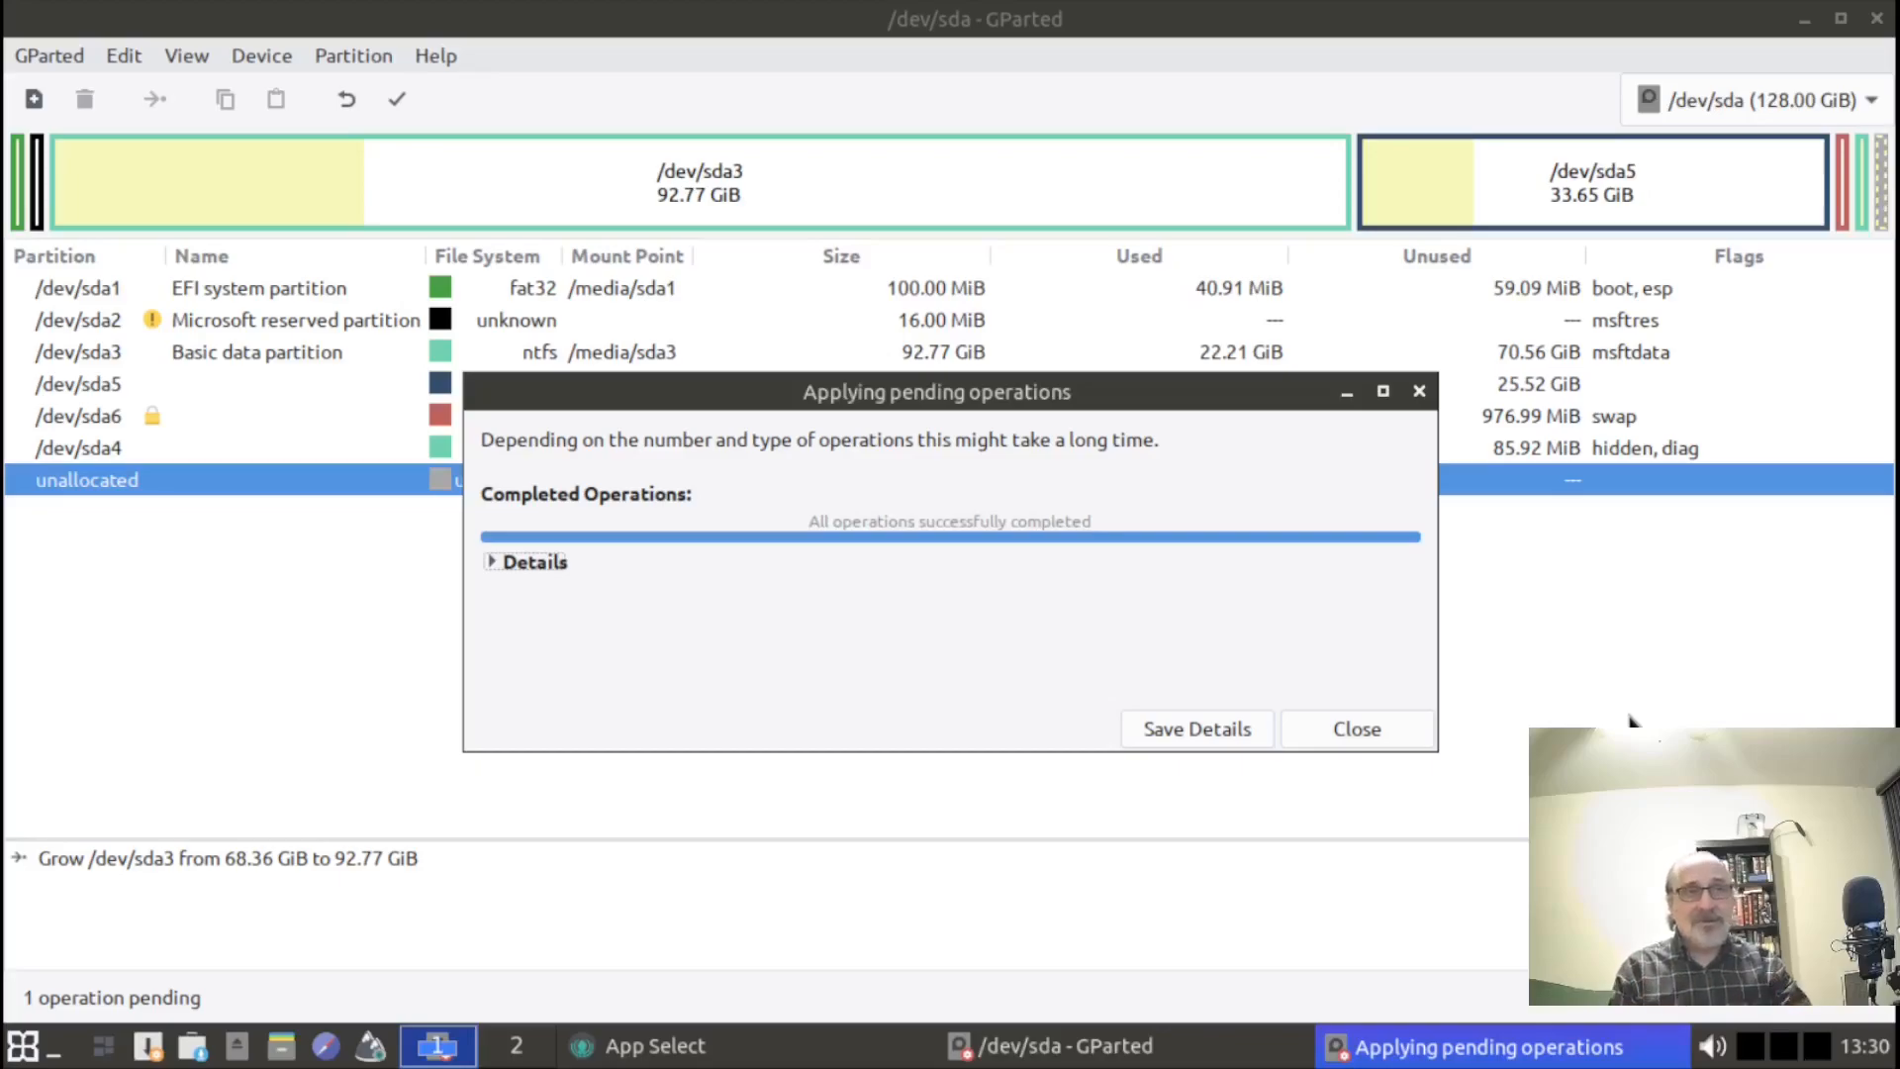
left_click(1340, 732)
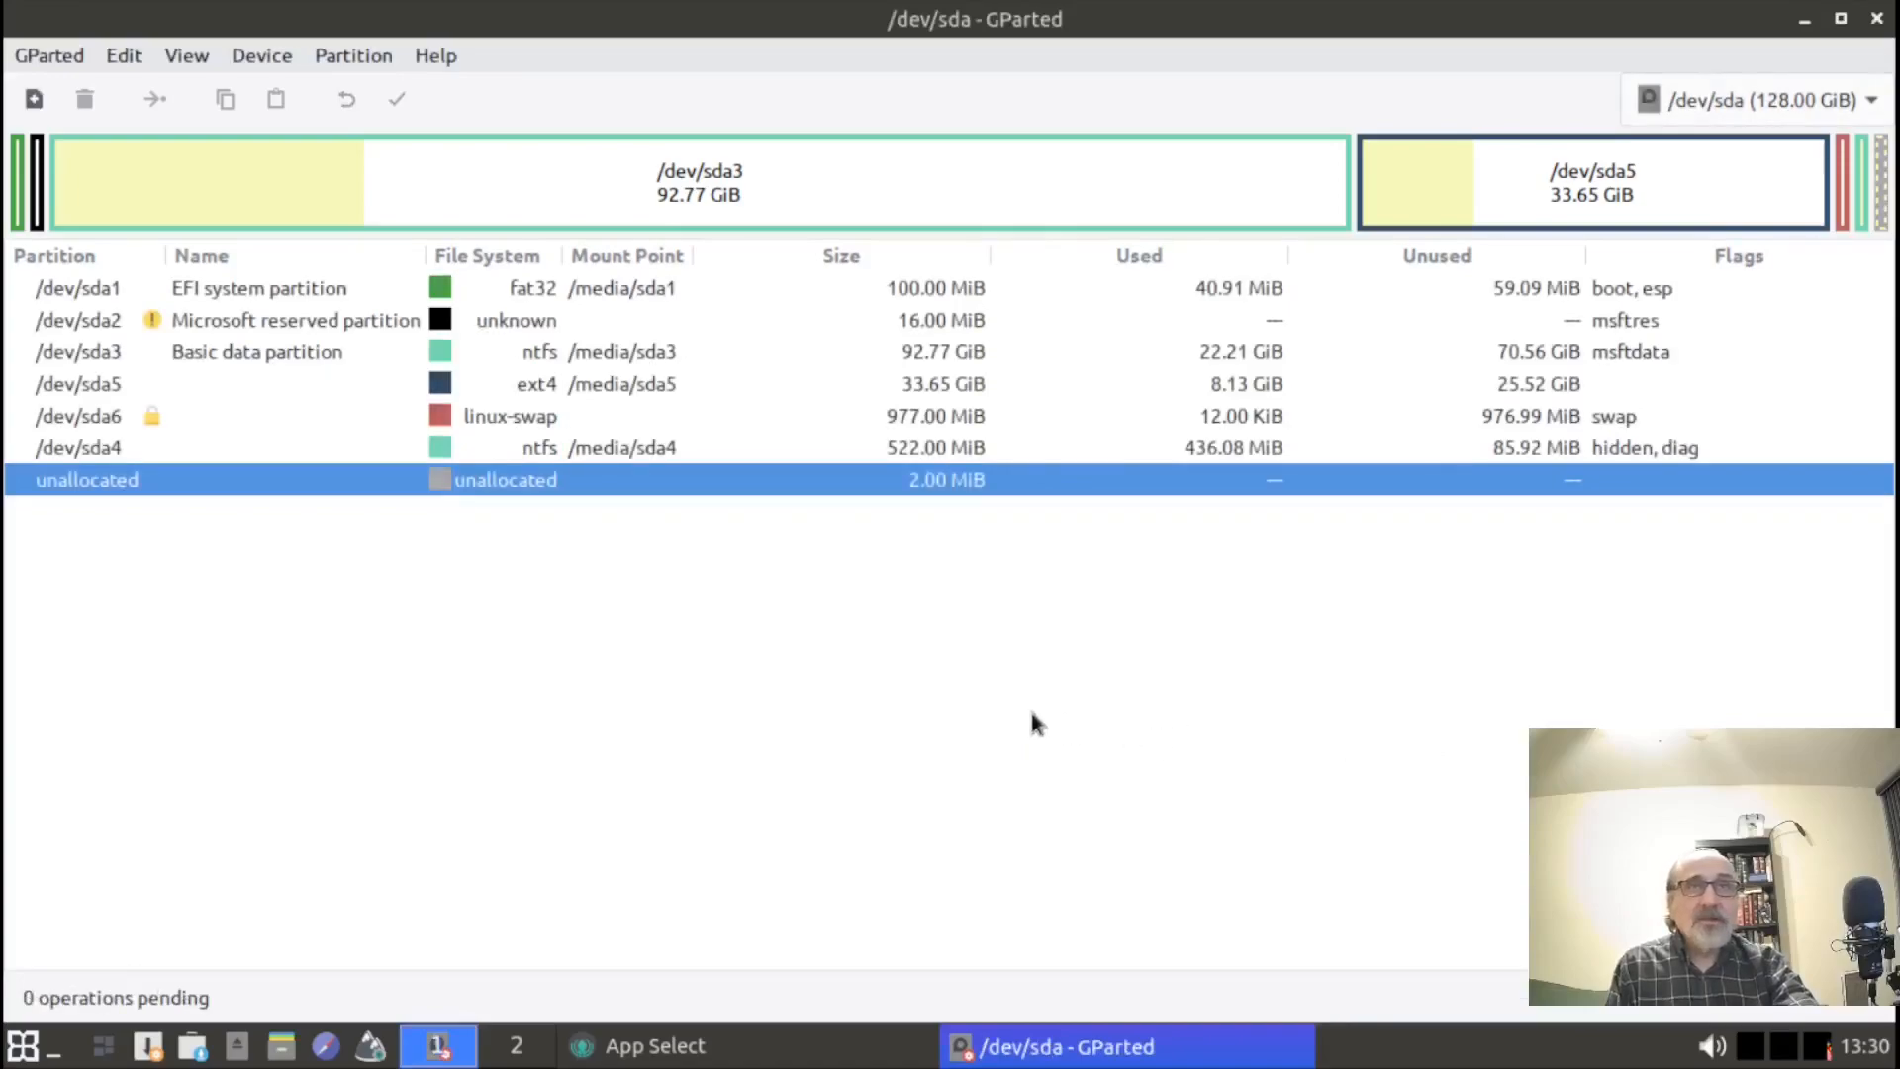
Review the resized /dev/sda3 and /dev/sda5 partitions and close GParted.
left_click(765, 182)
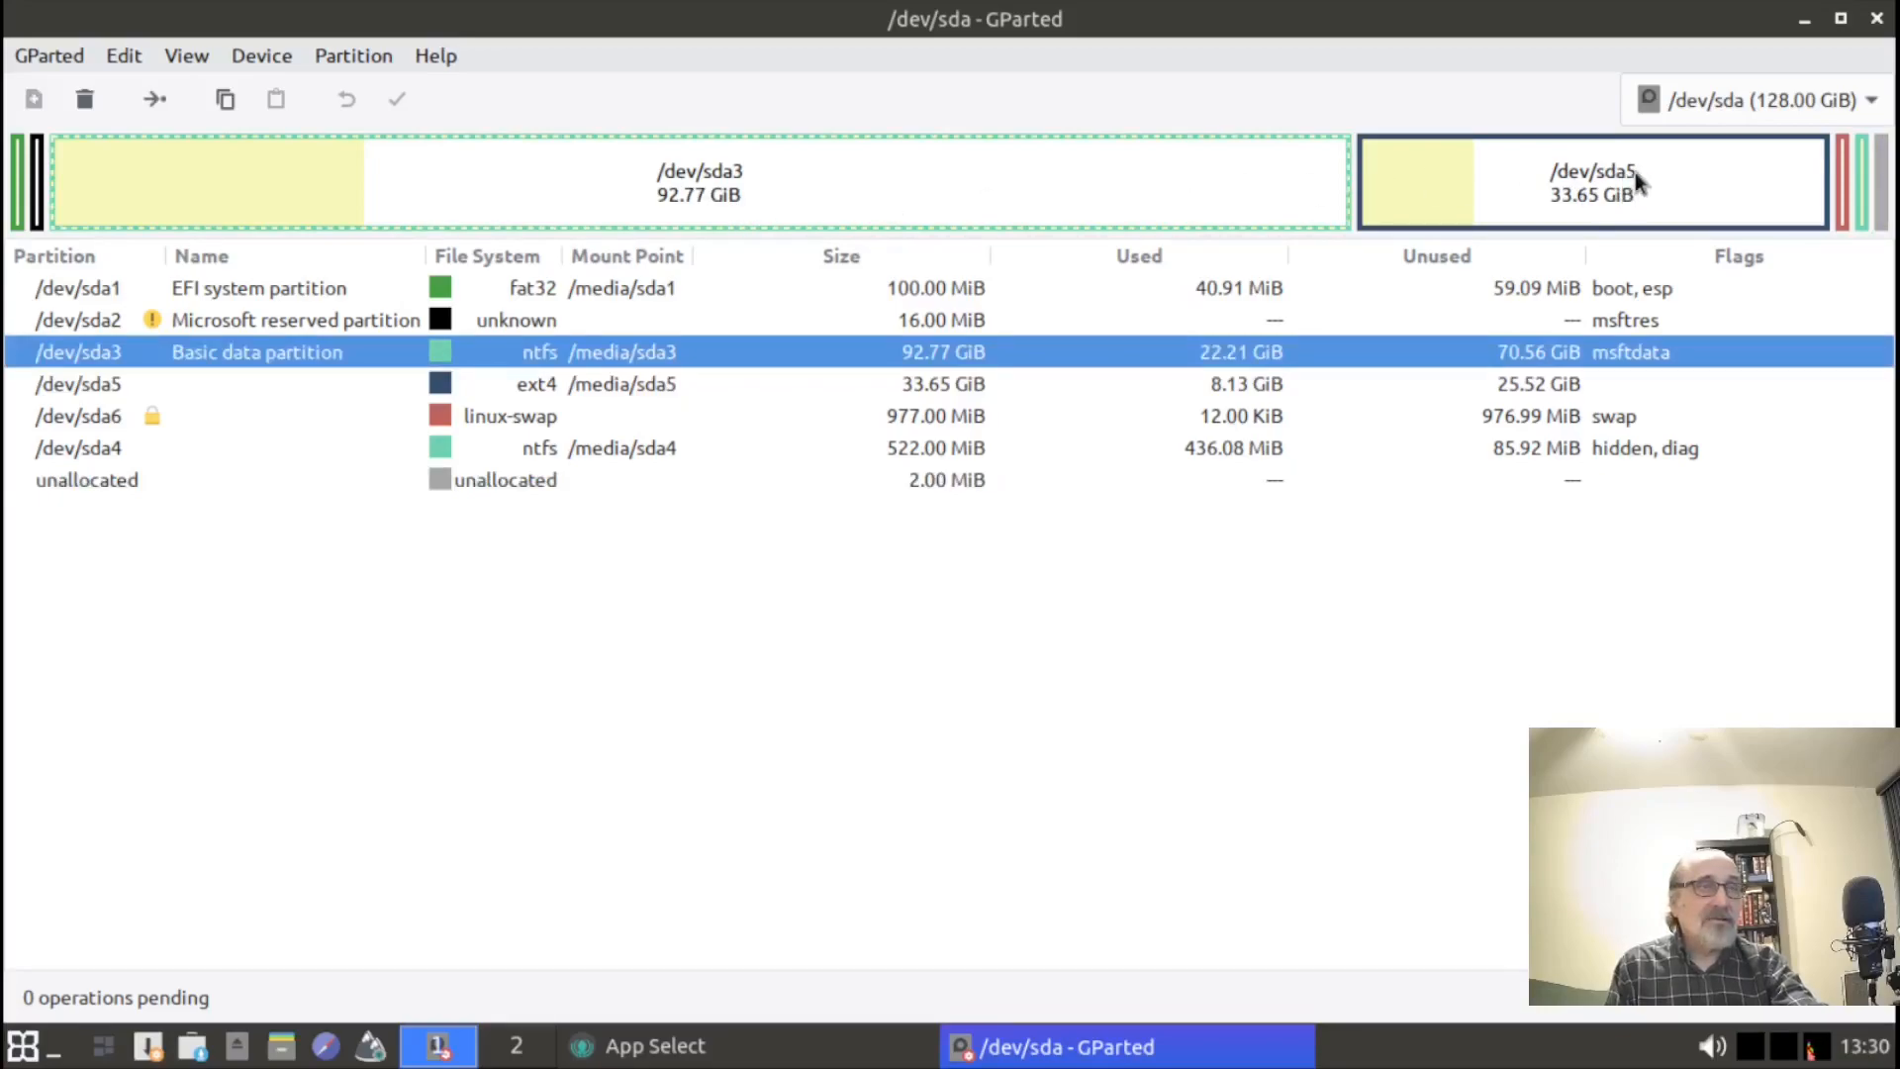
left_click(1658, 187)
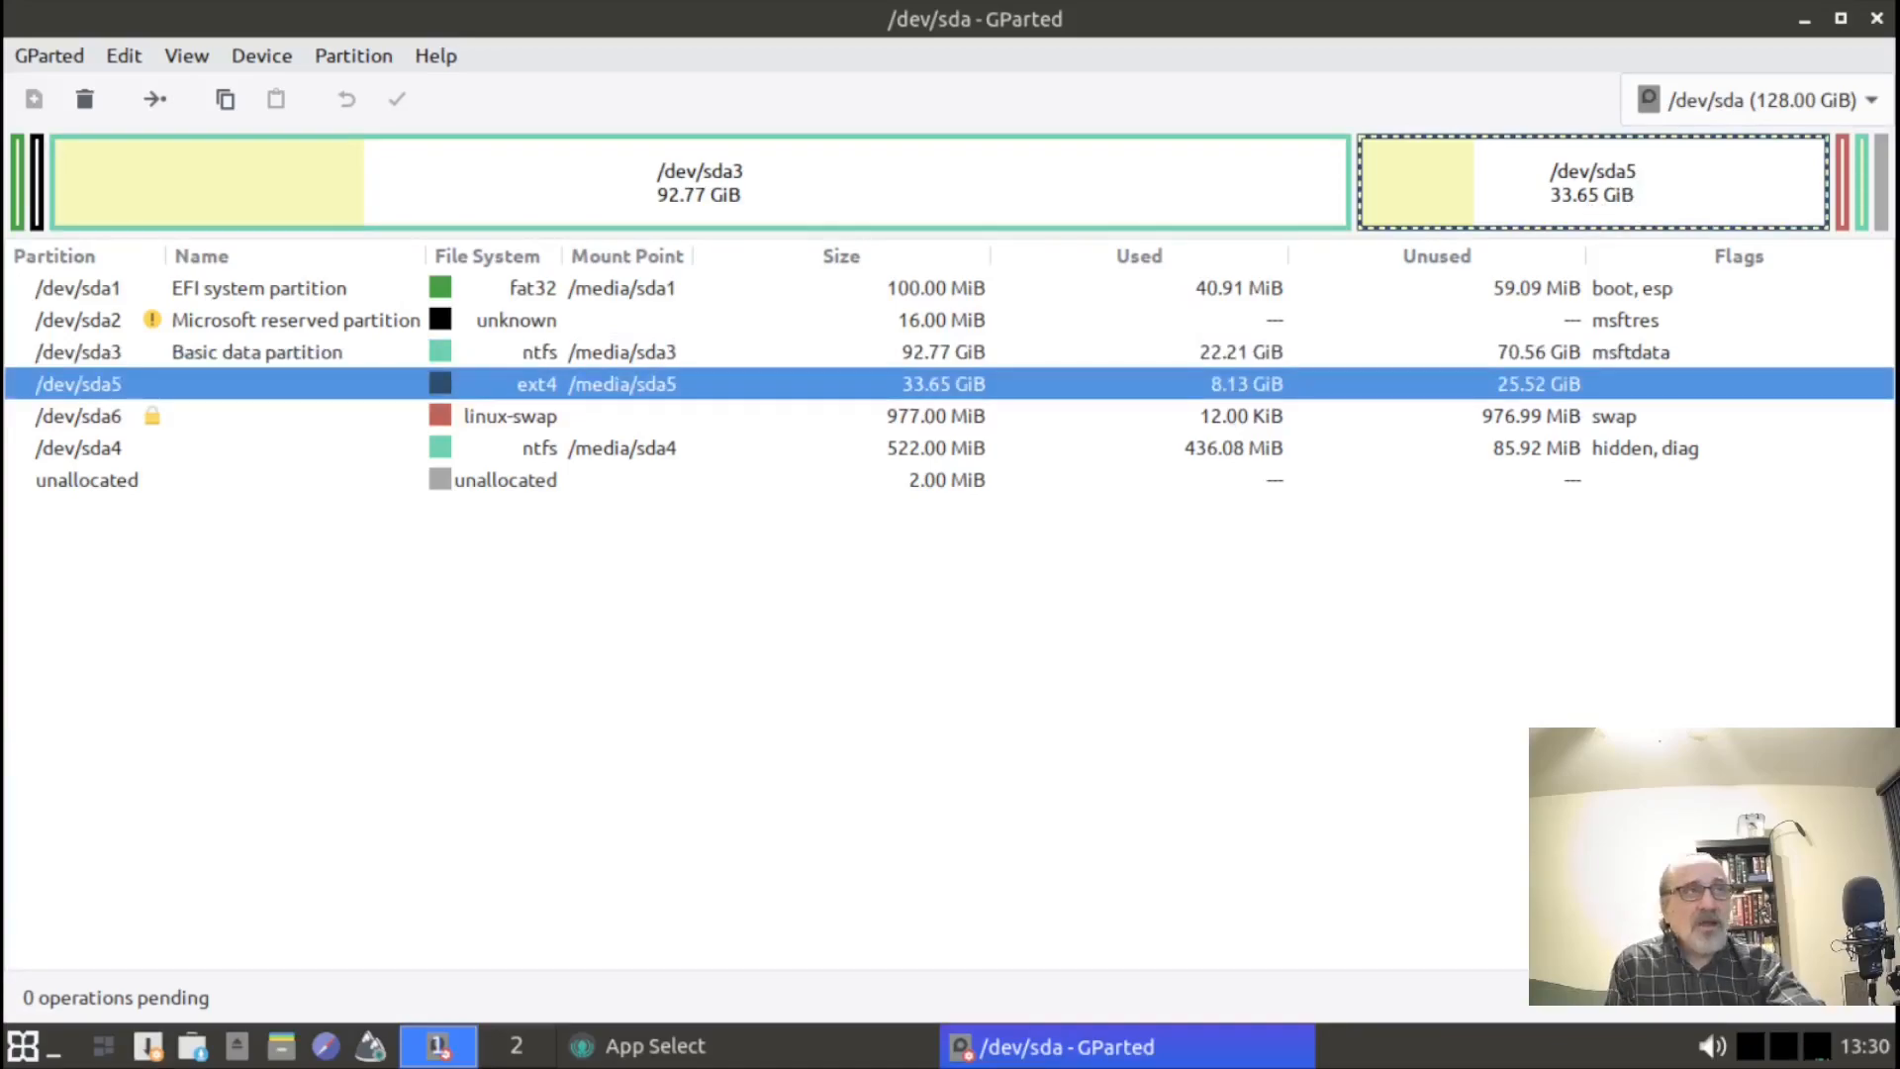
left_click(1877, 19)
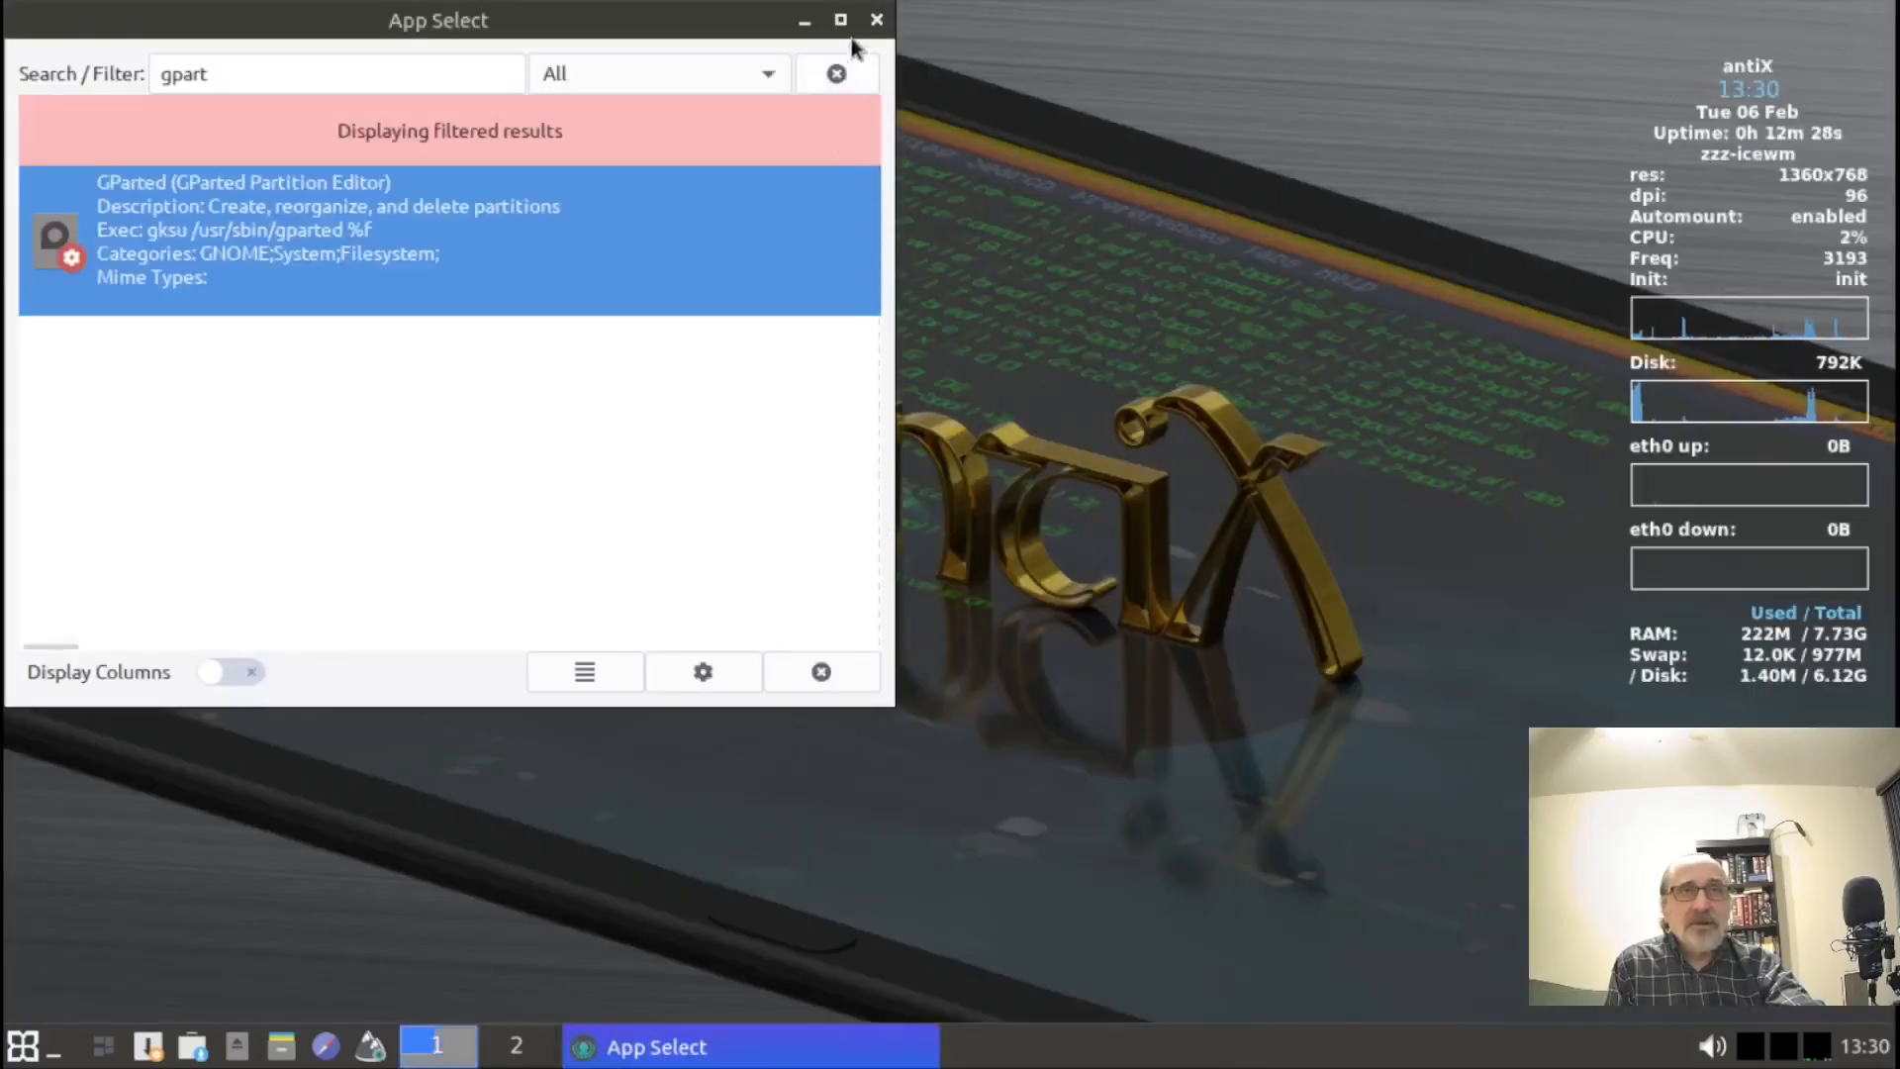
Close the App Select window and shut down the antiX live session, continuing past the disc-removal prompt.
left_click(877, 20)
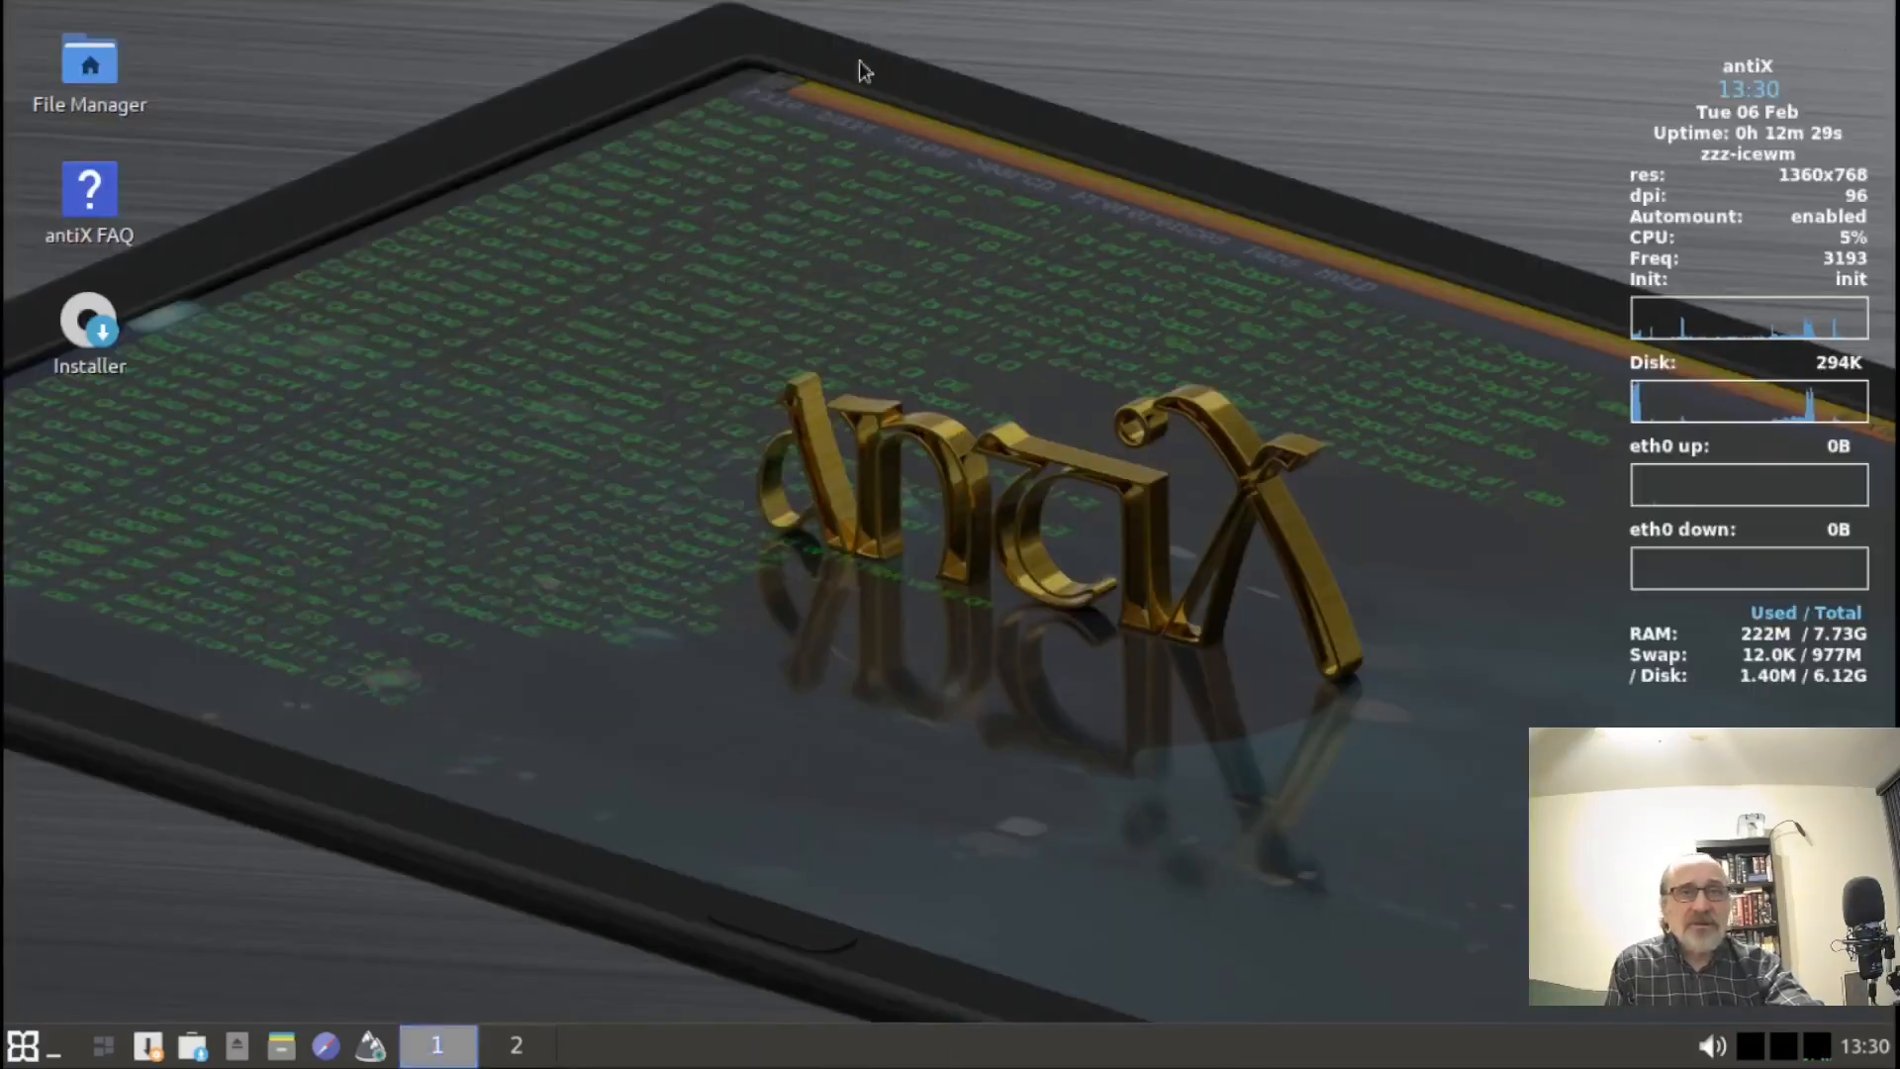
left_click(46, 1033)
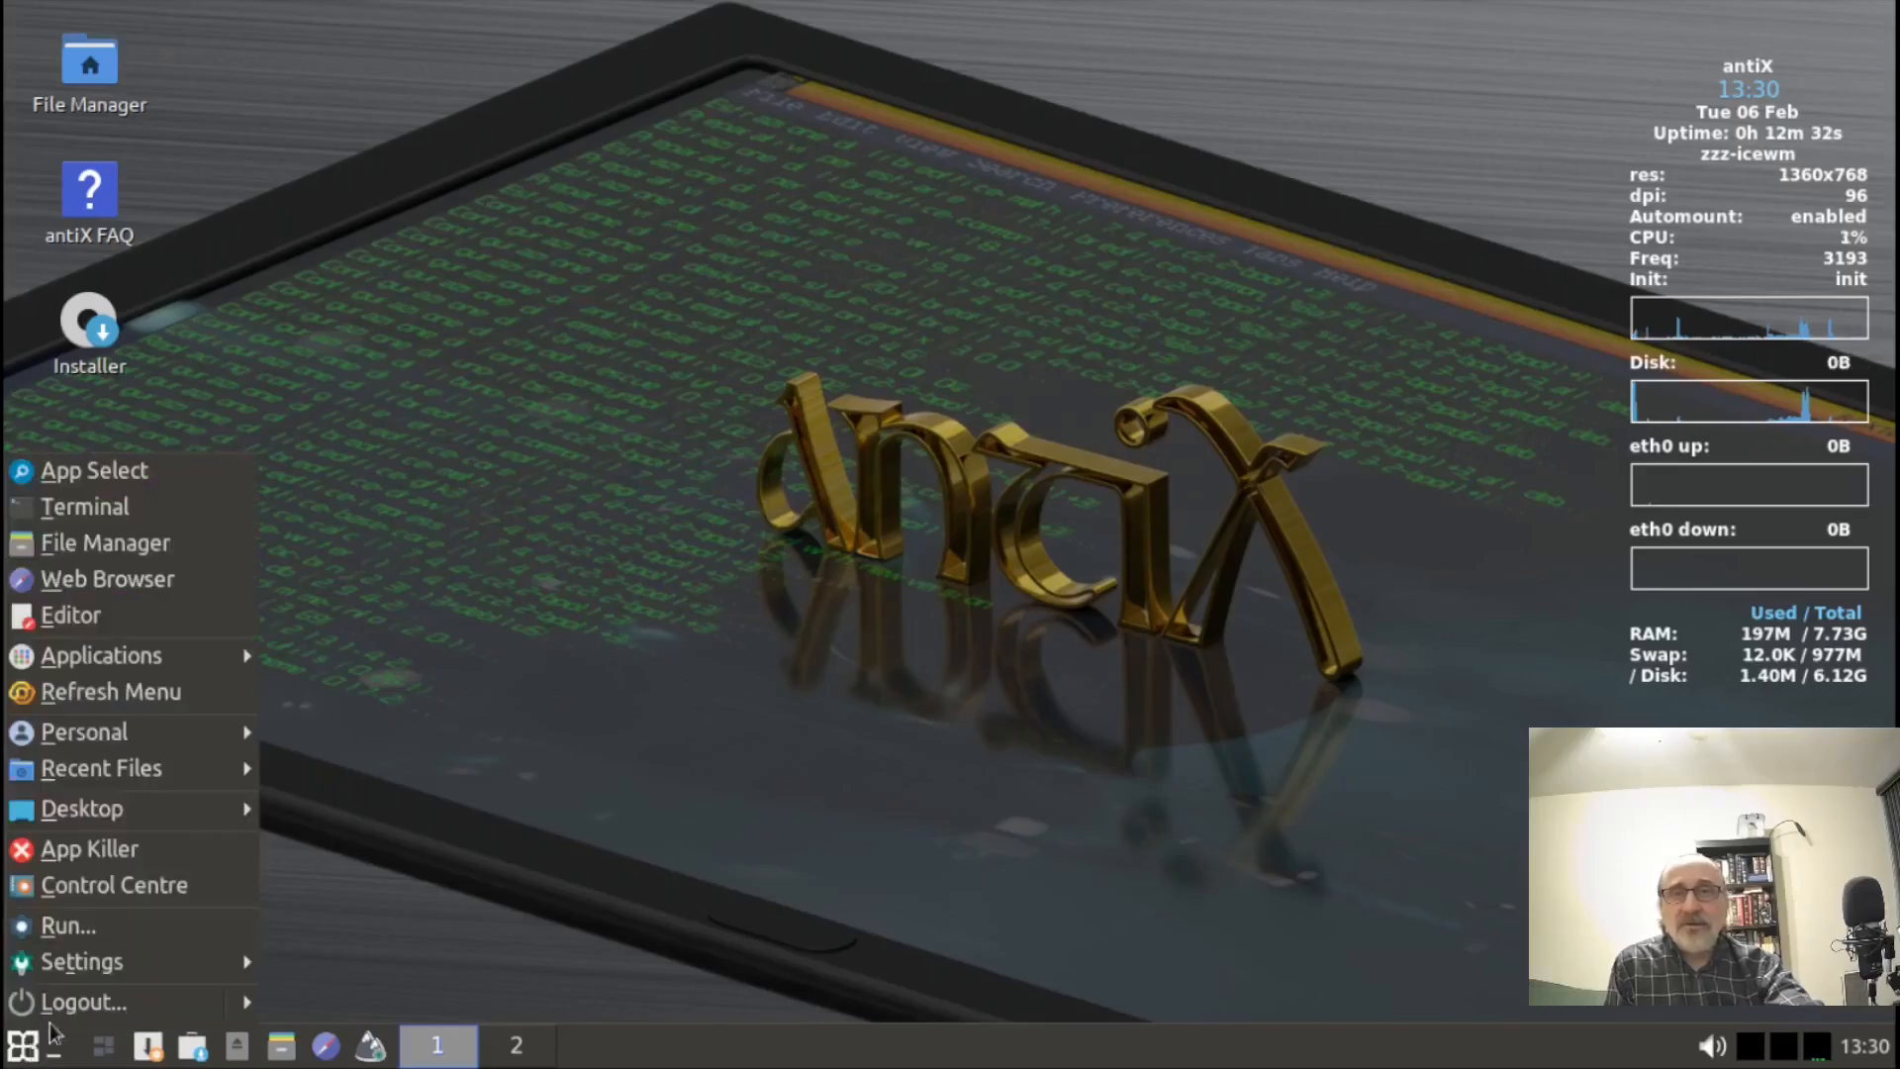
key("Escape")
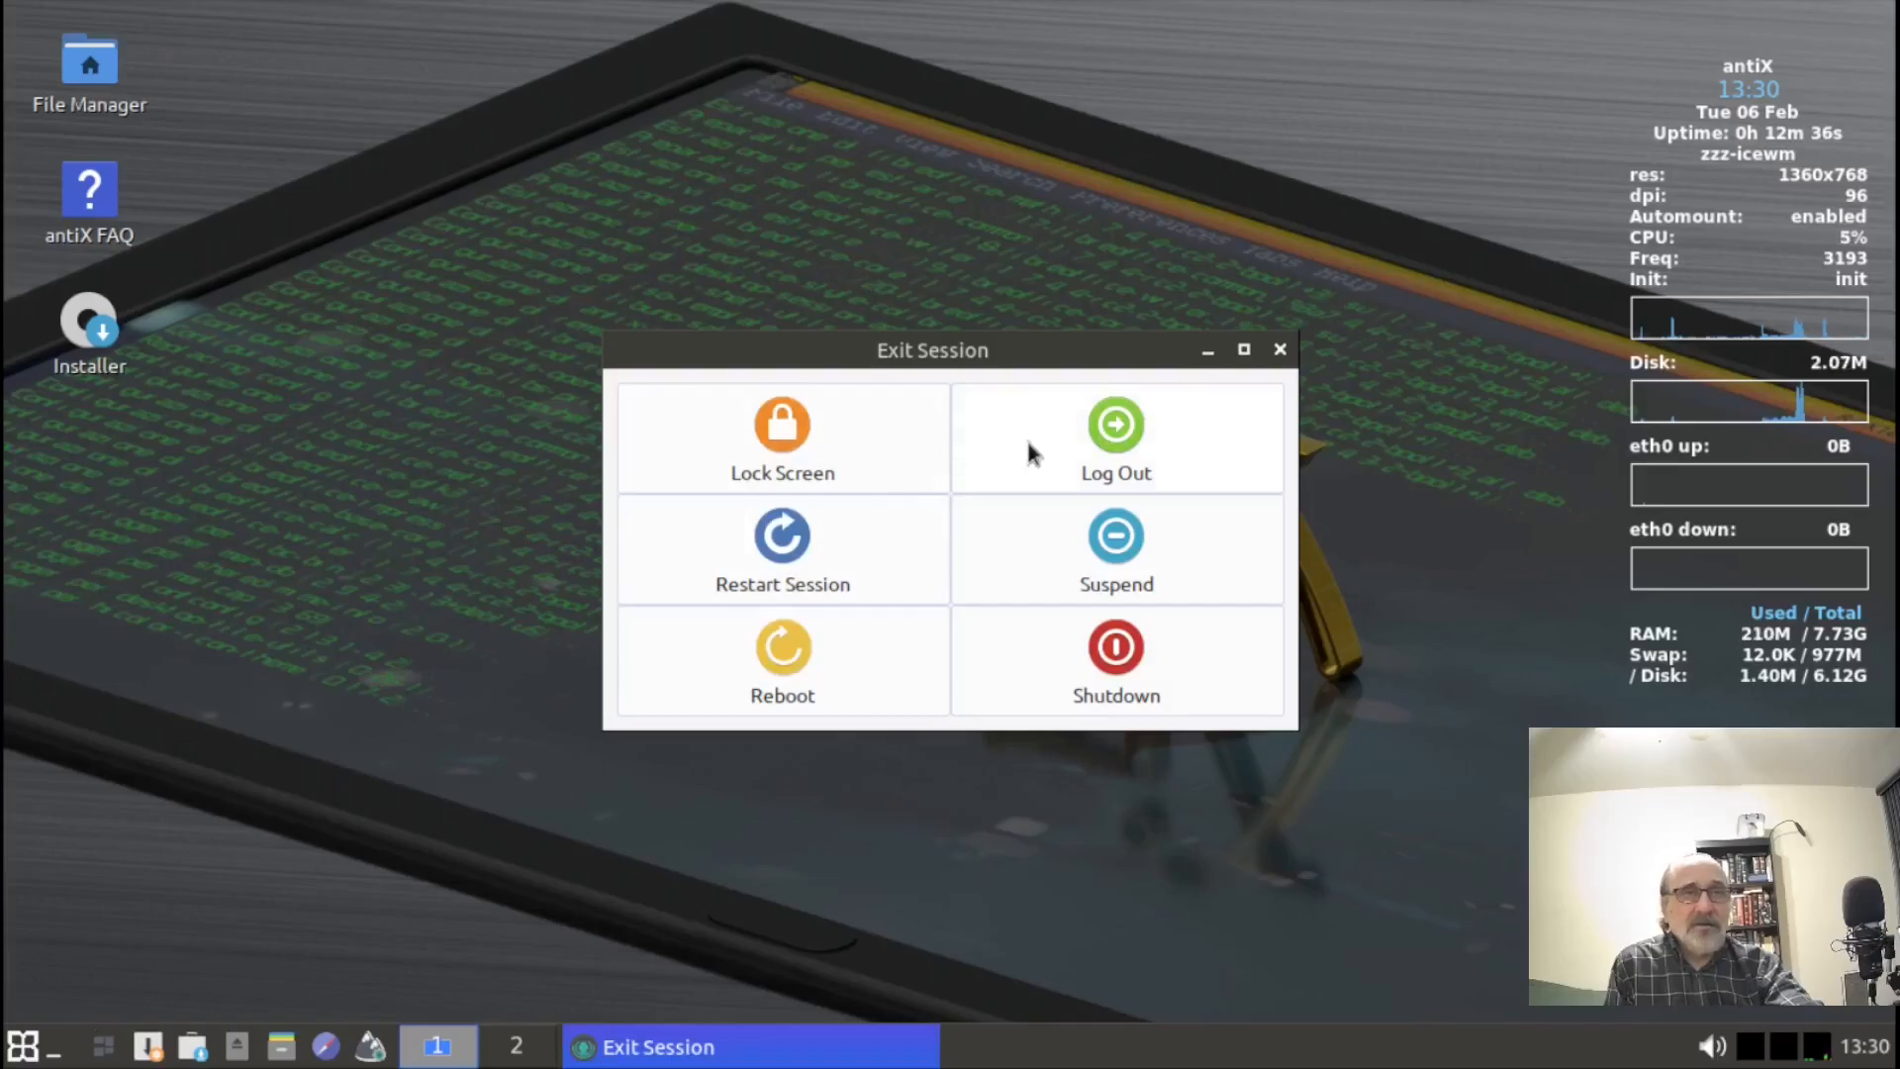
left_click(1107, 661)
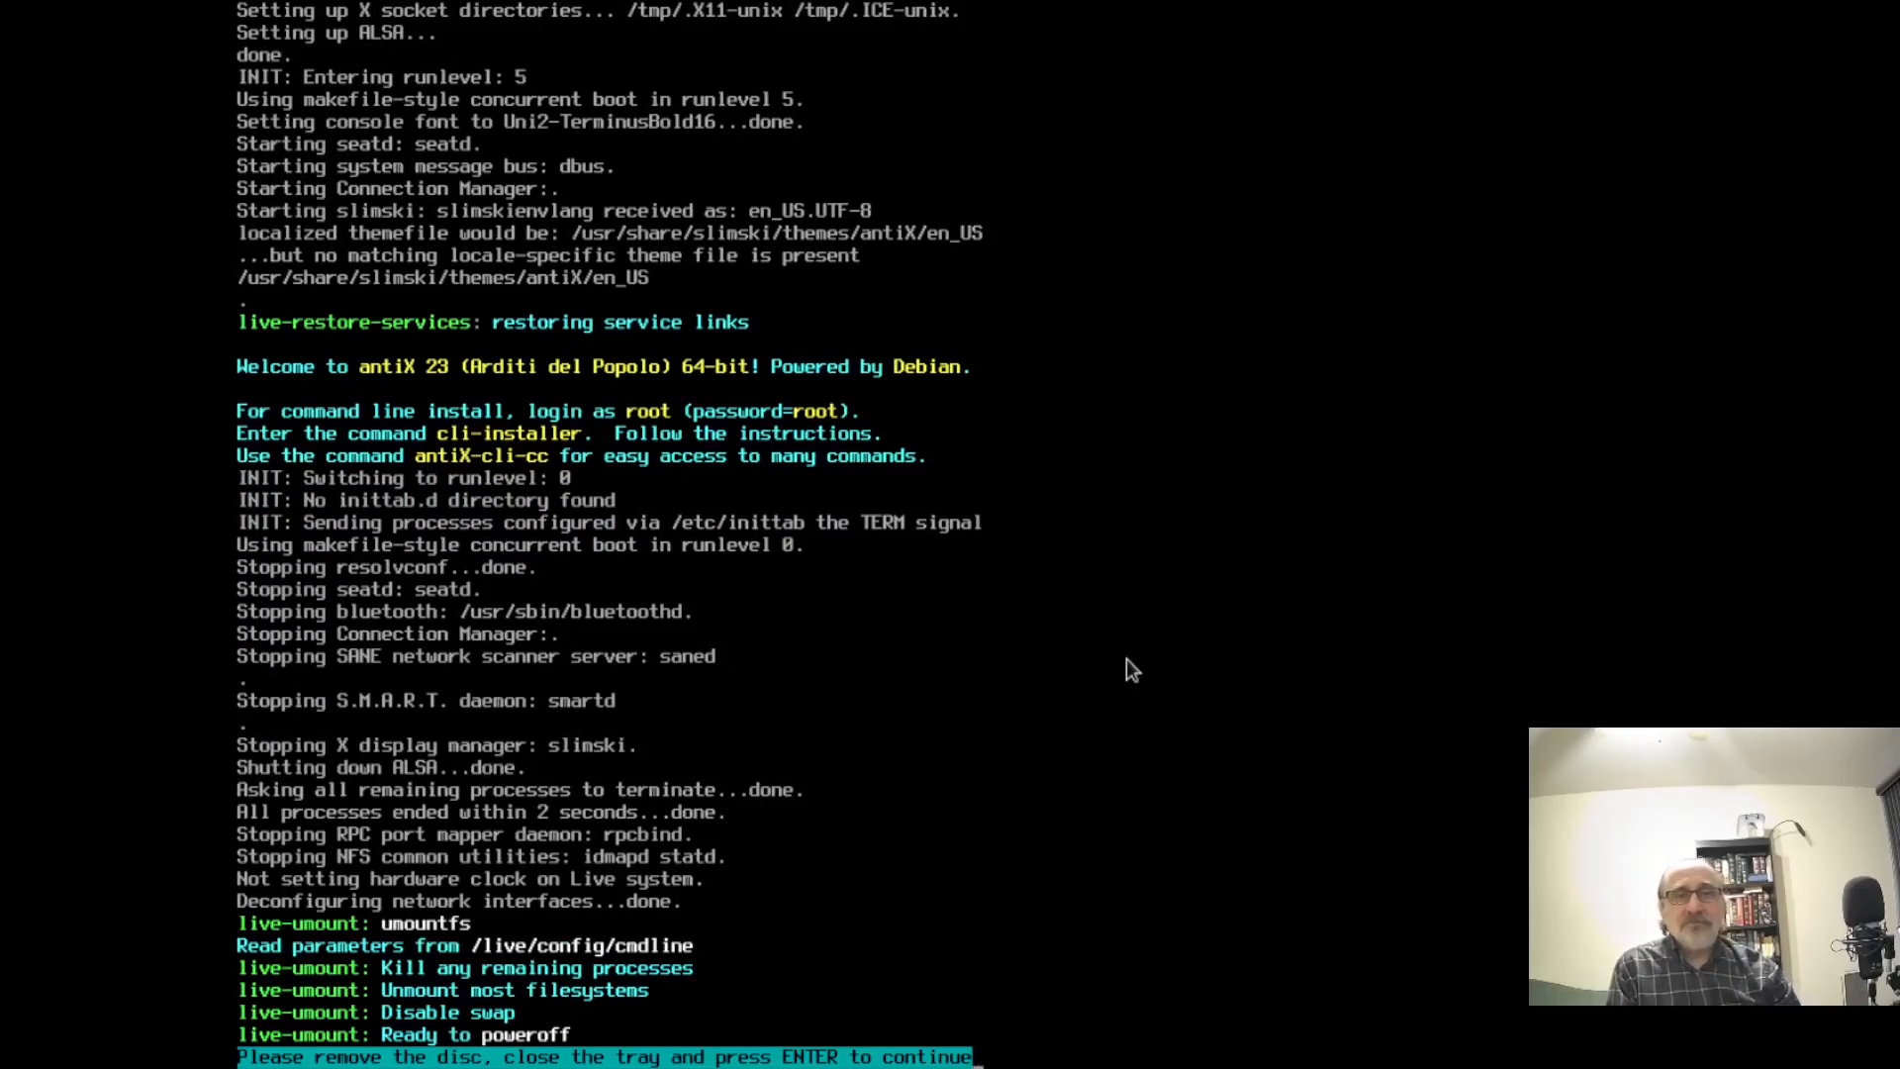
key("Return")
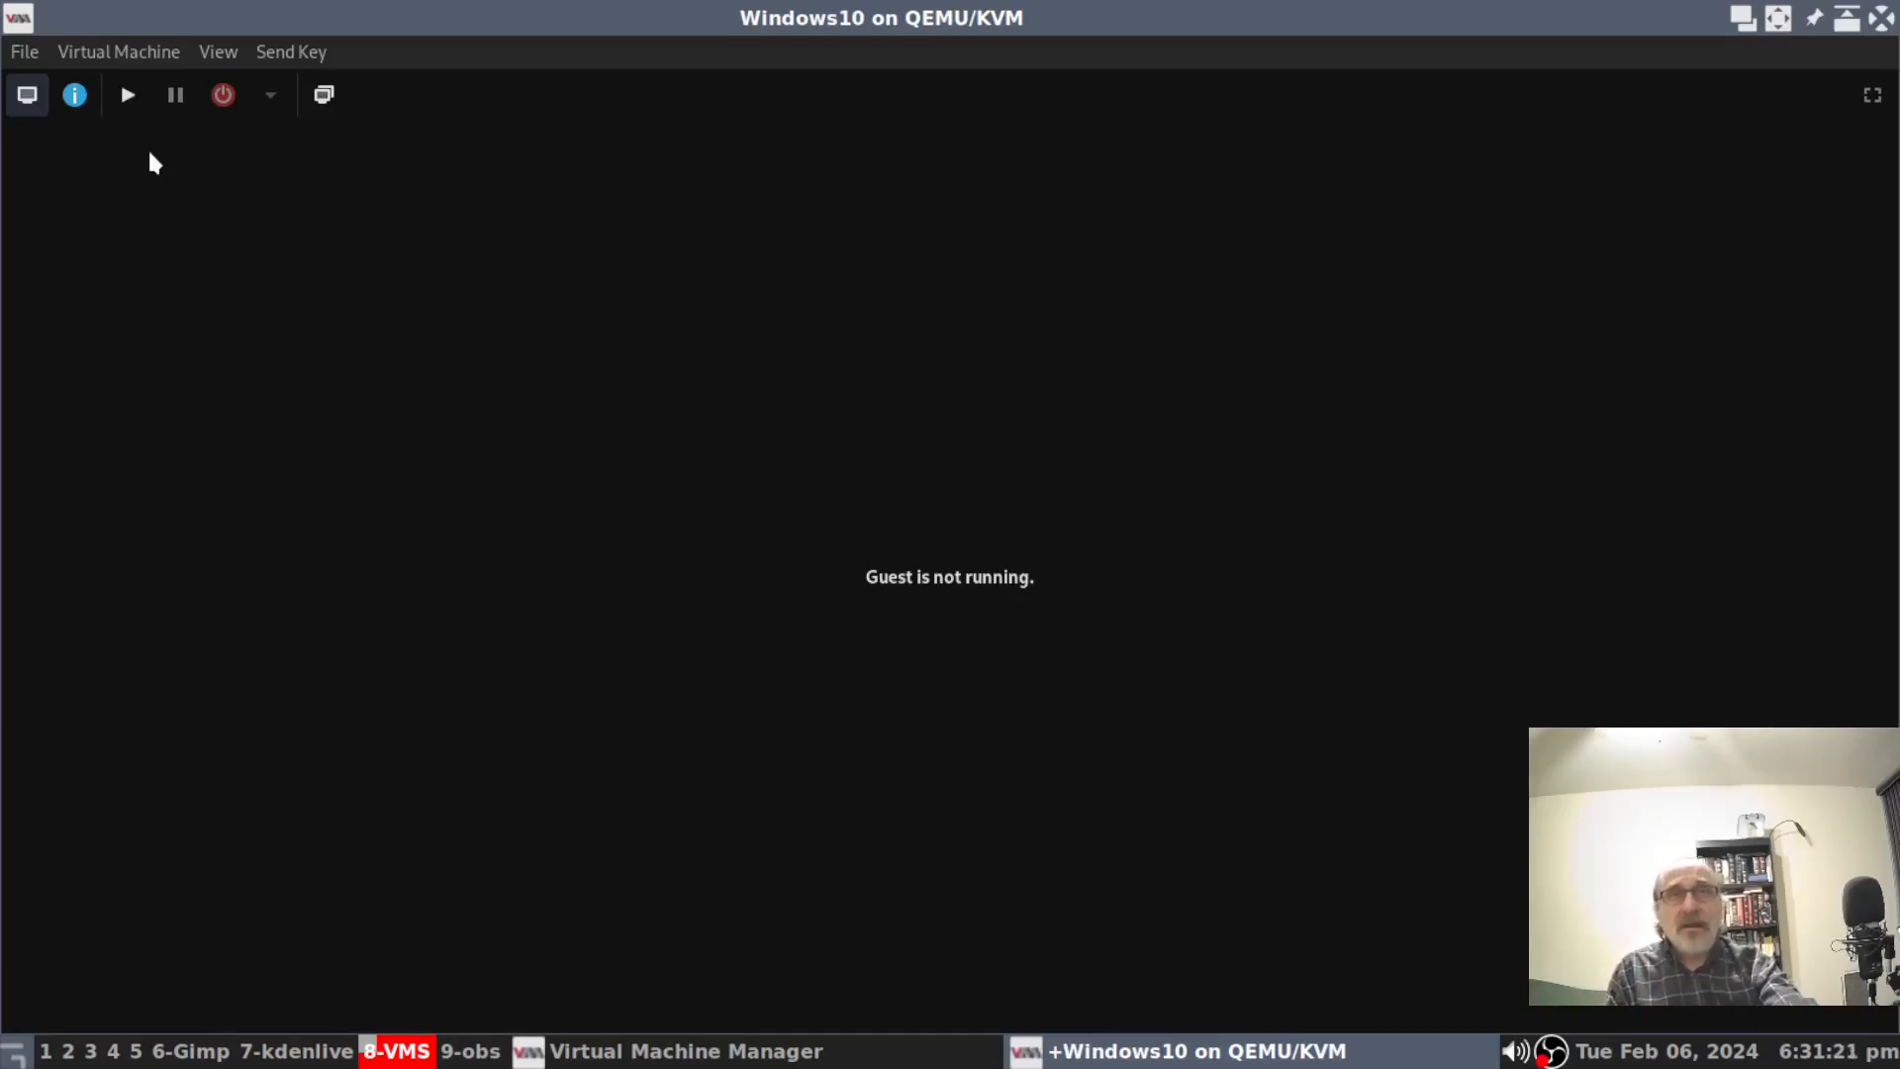
Replace the antiX ISO in the virtual machine's SATA CDROM 1 with the No media detected (/dev/sr0) source and apply it.
left_click(78, 99)
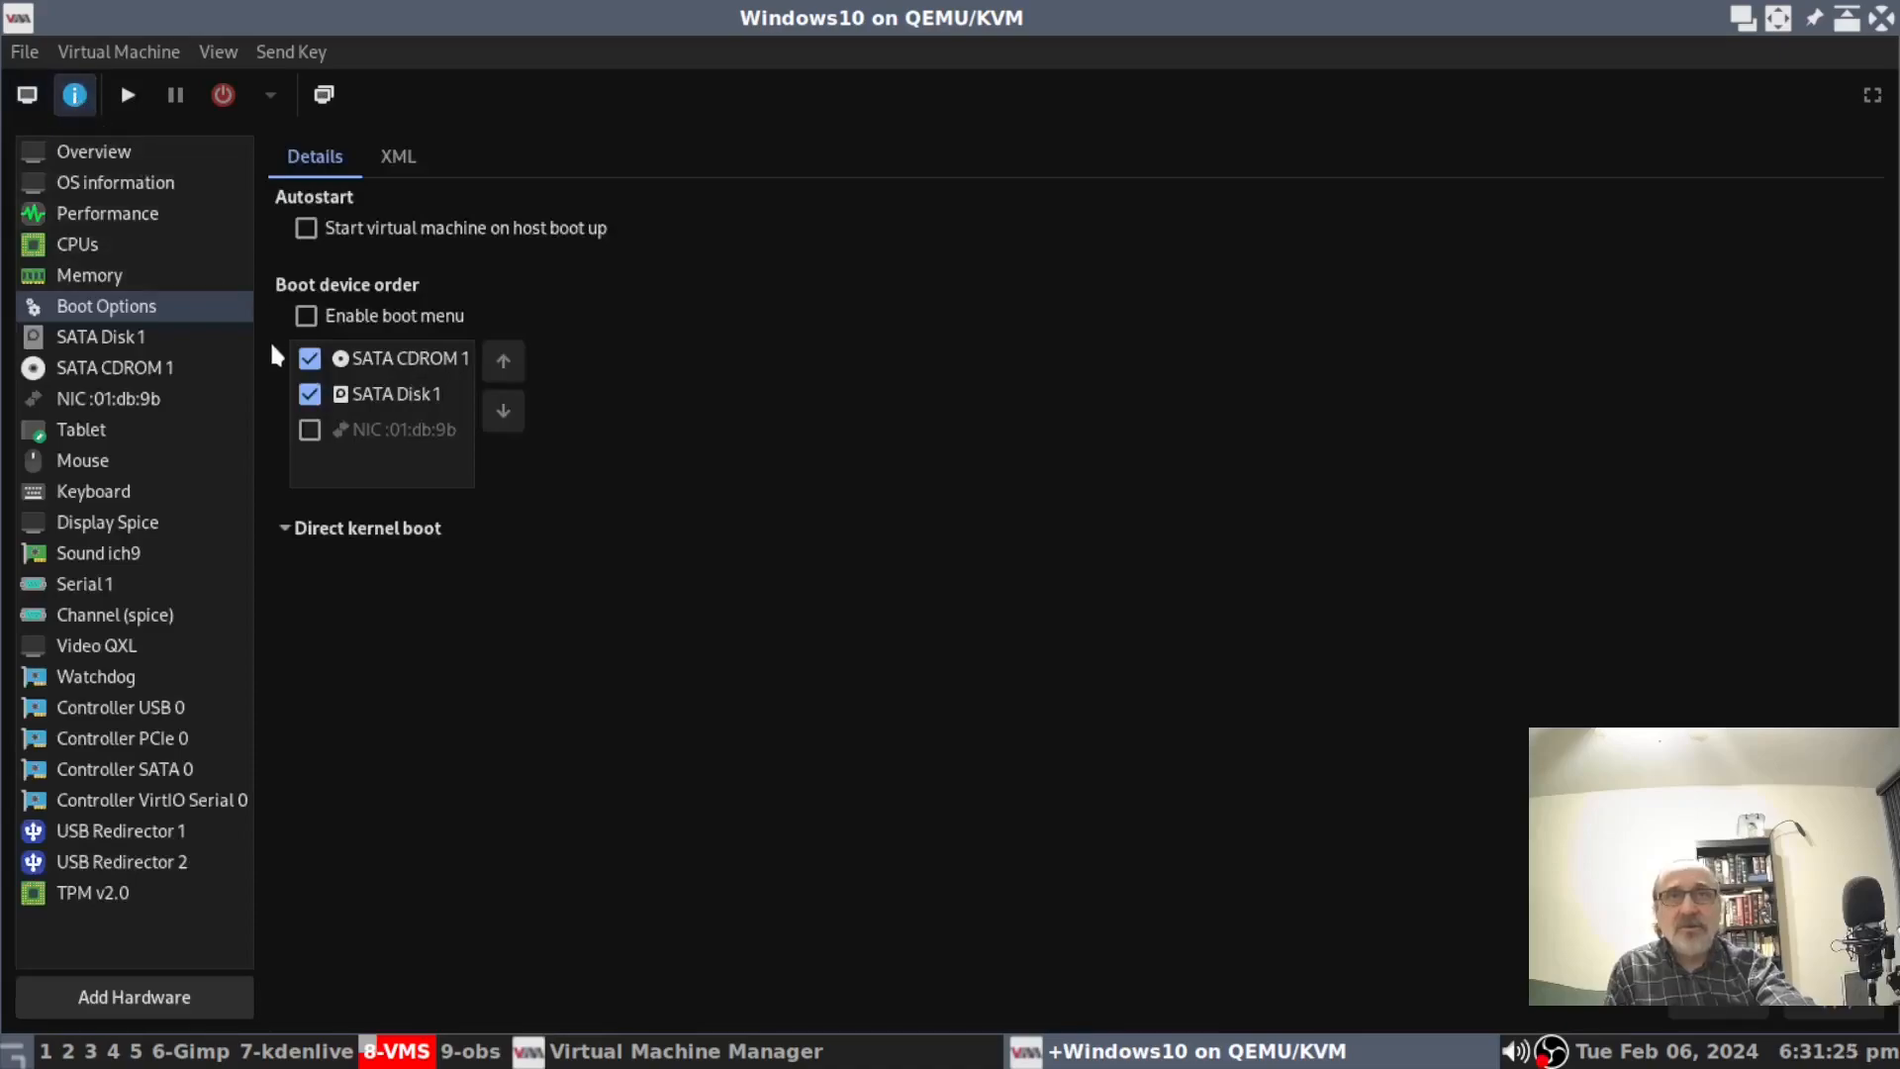
left_click(166, 371)
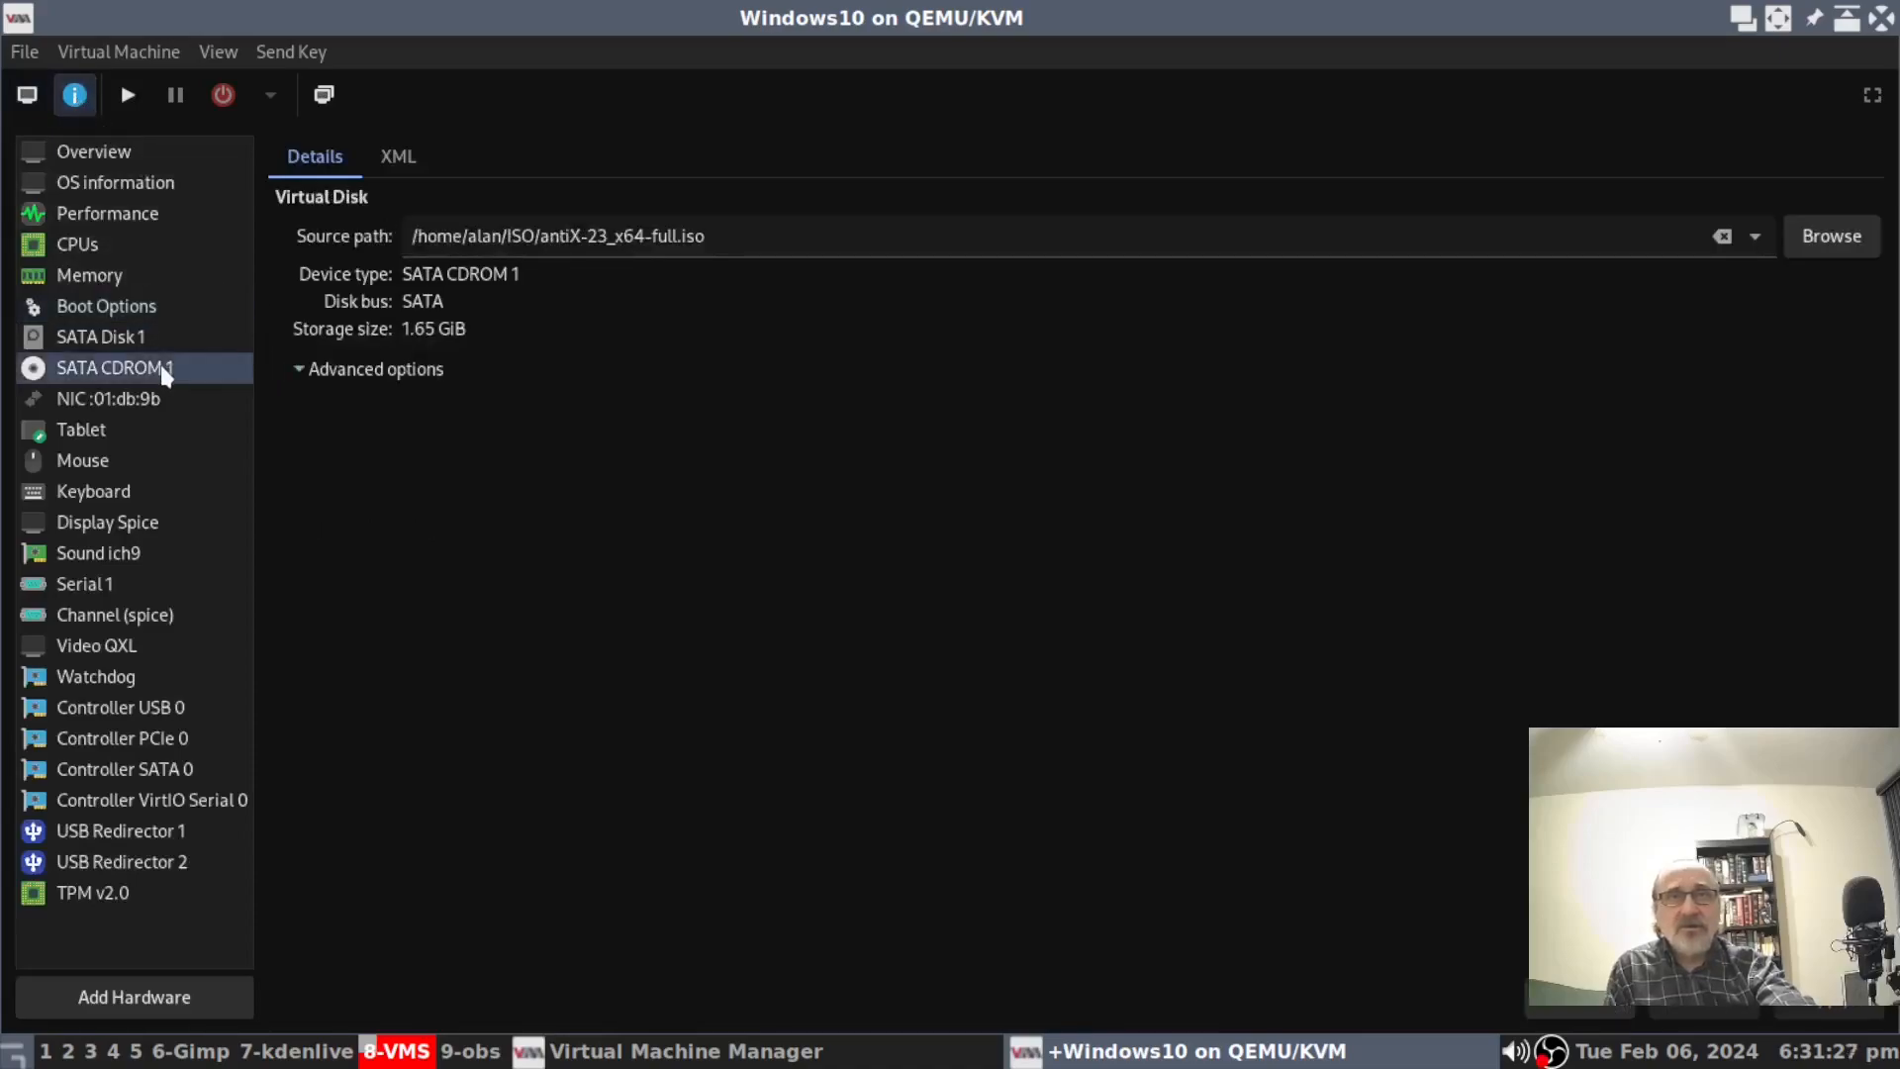
left_click(1757, 238)
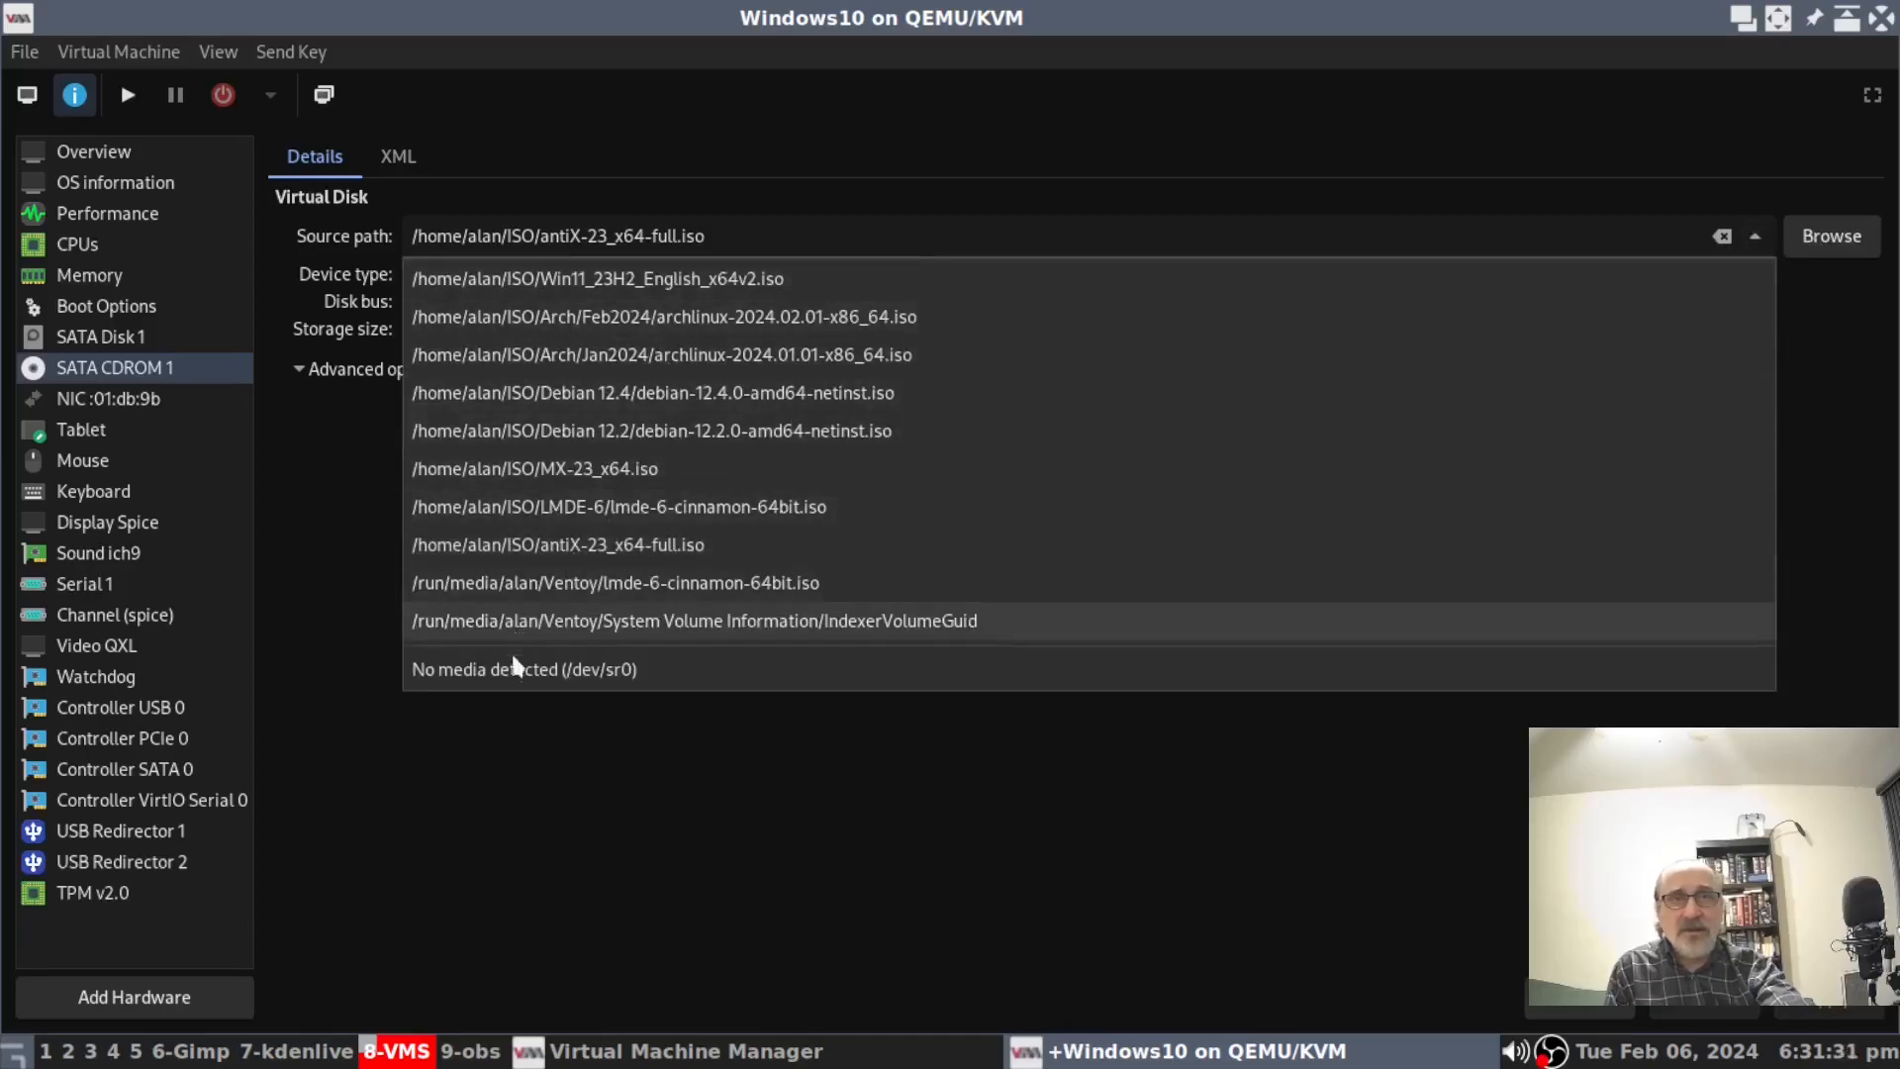
left_click(525, 669)
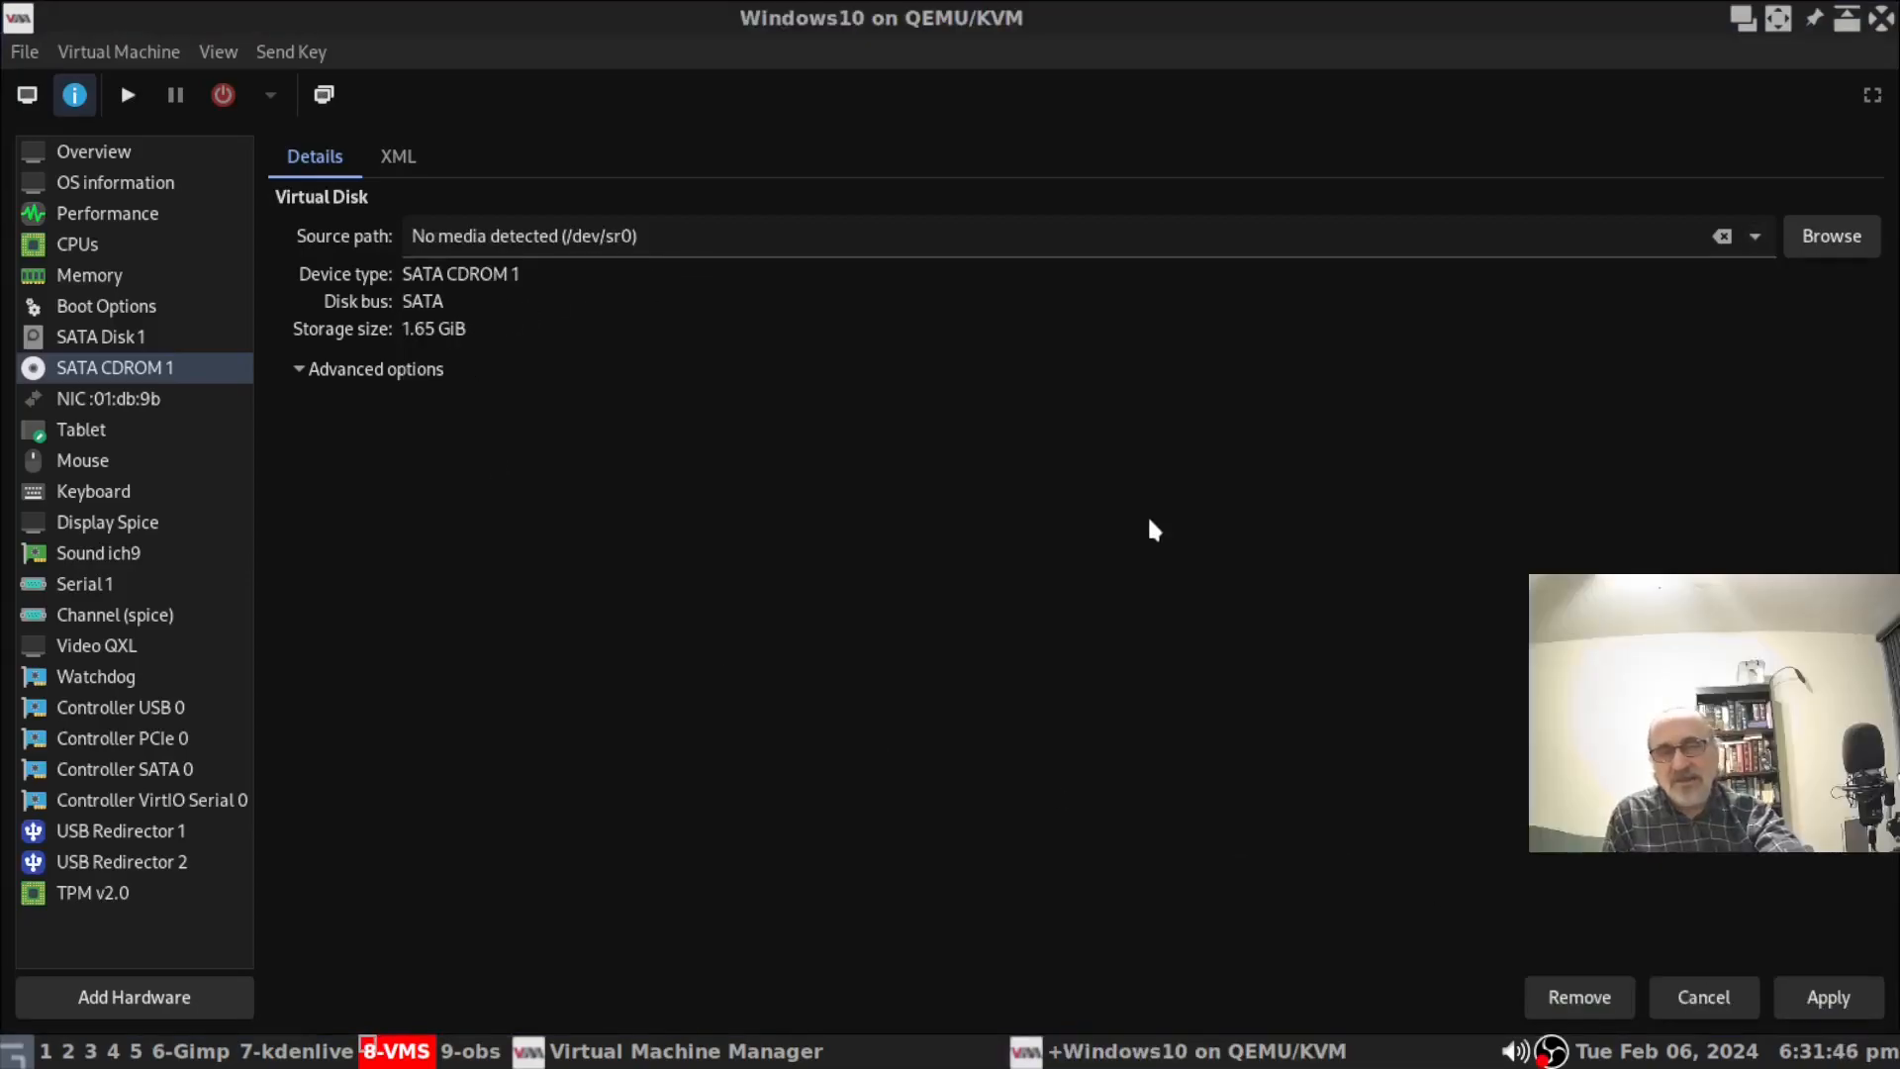
left_click(1826, 997)
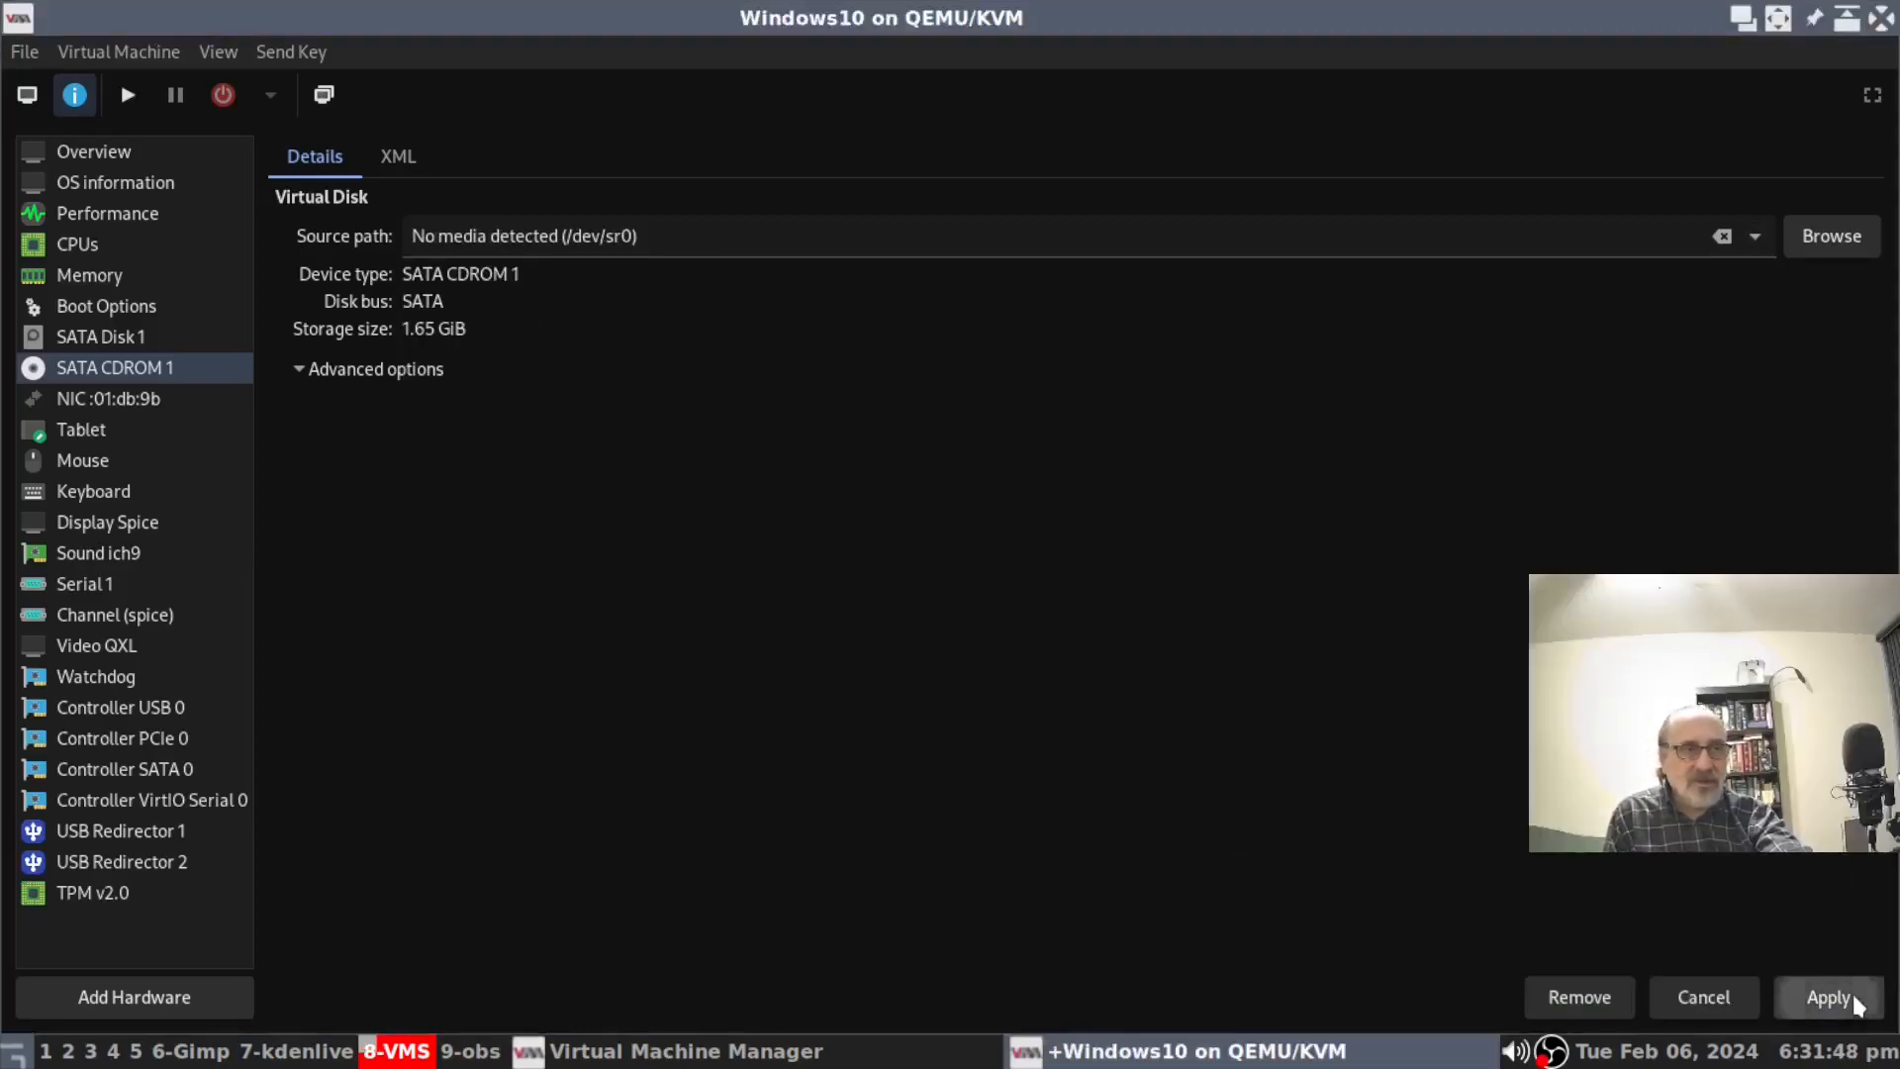
left_click(1112, 627)
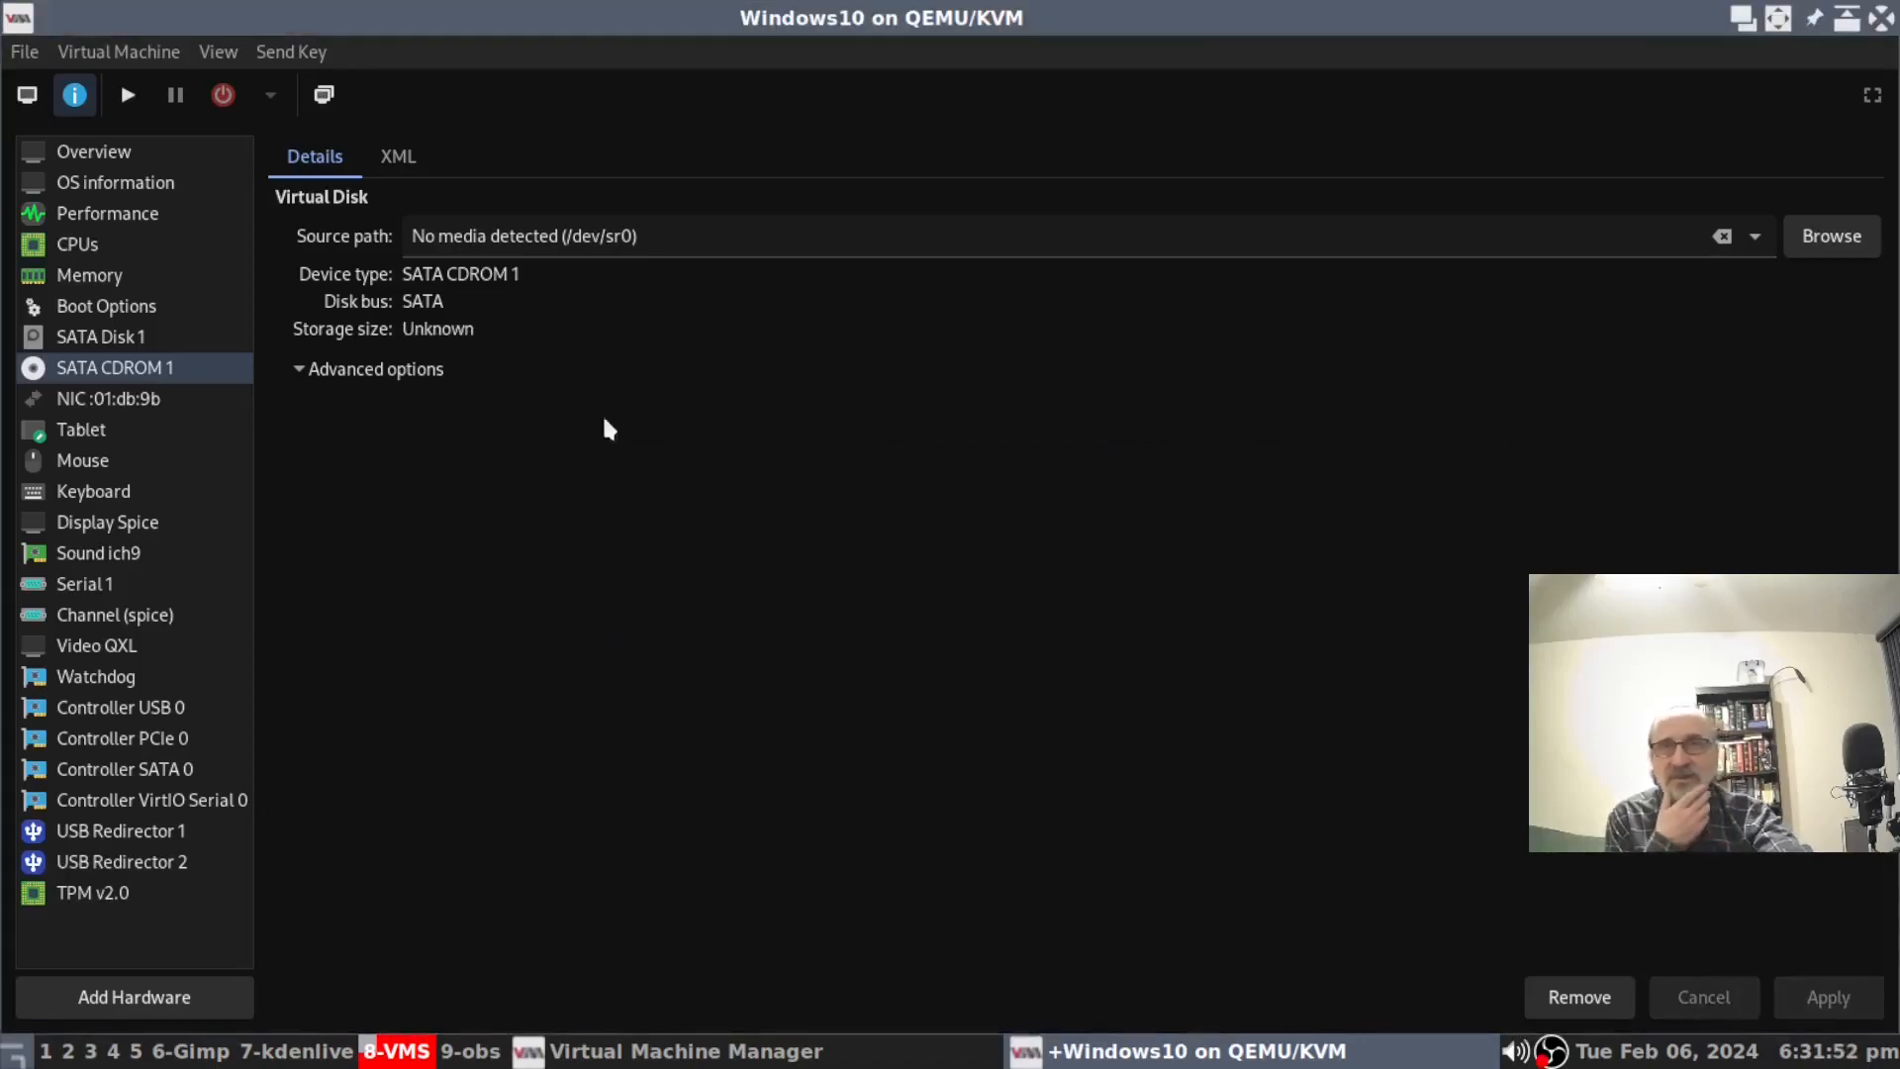
Disable SATA CDROM 1 in the boot device order, leaving SATA Disk 1 enabled, and apply the change.
left_click(129, 306)
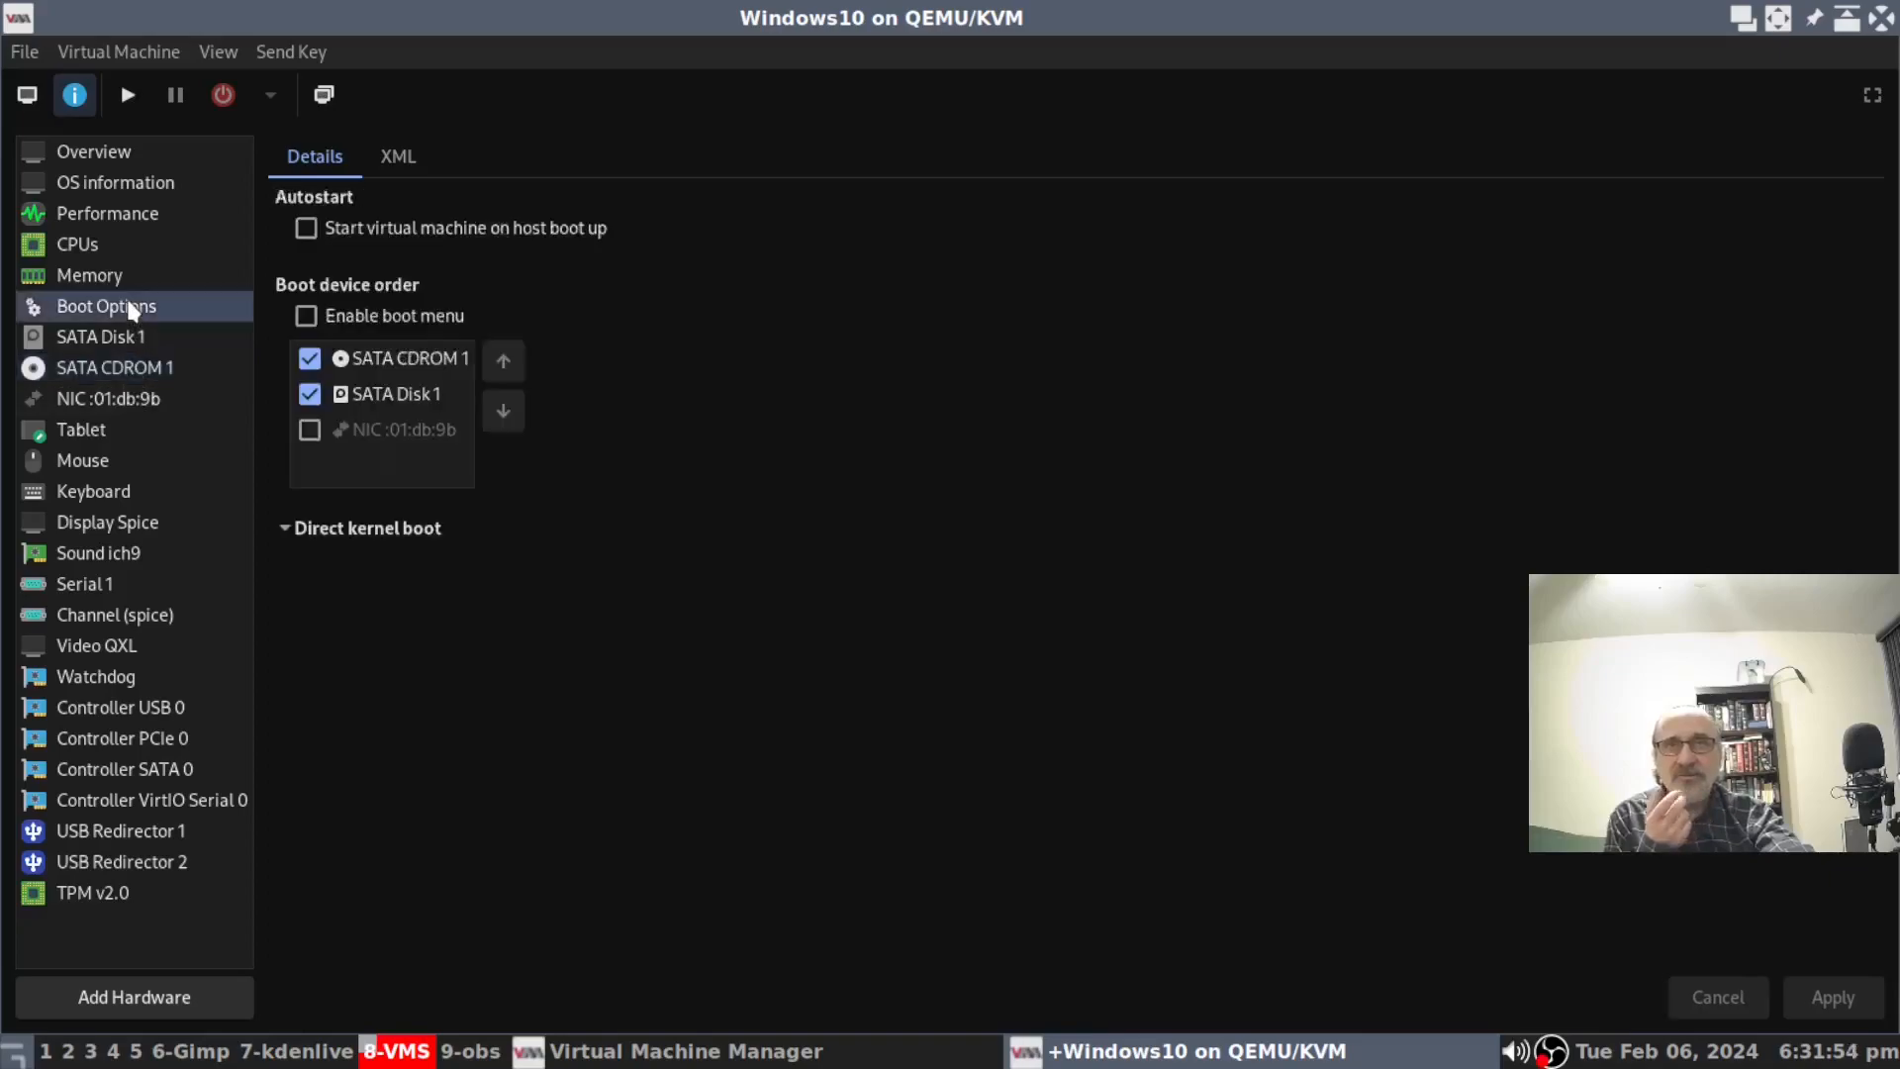
left_click(310, 360)
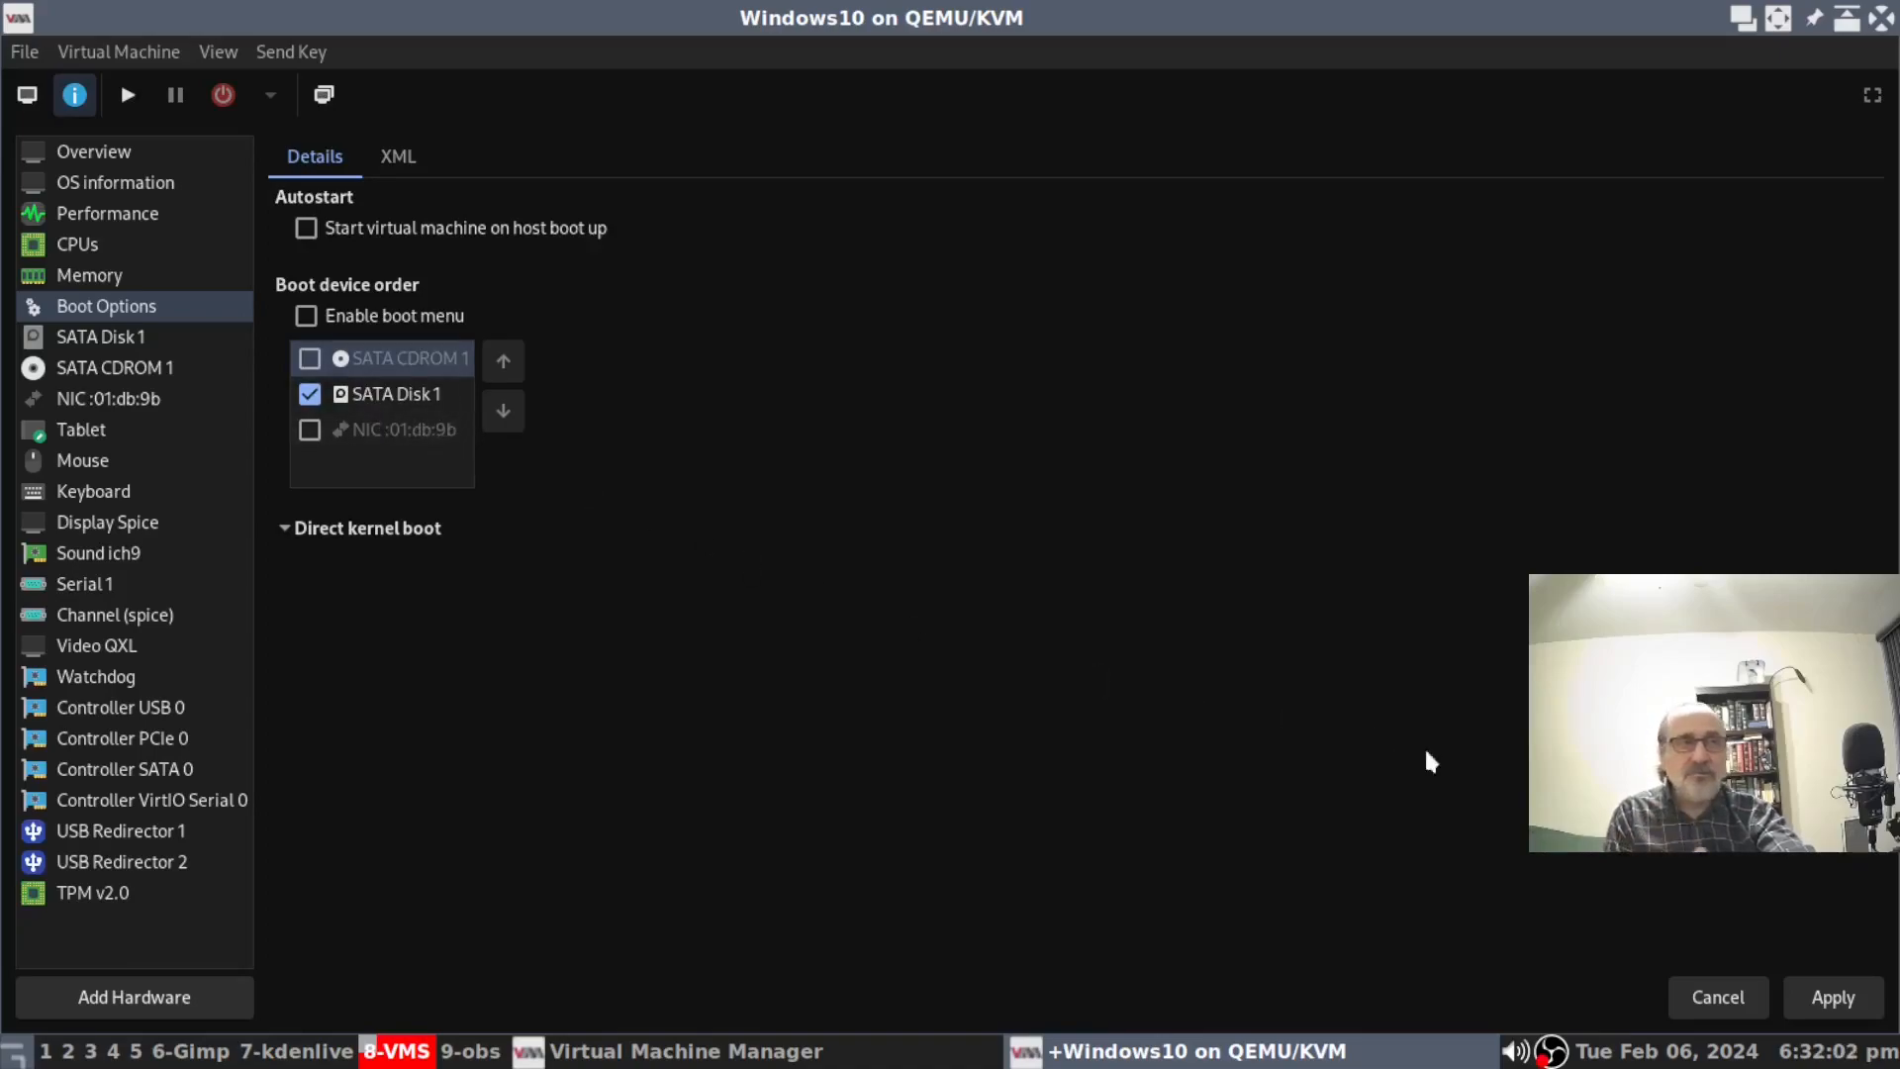
left_click(1832, 995)
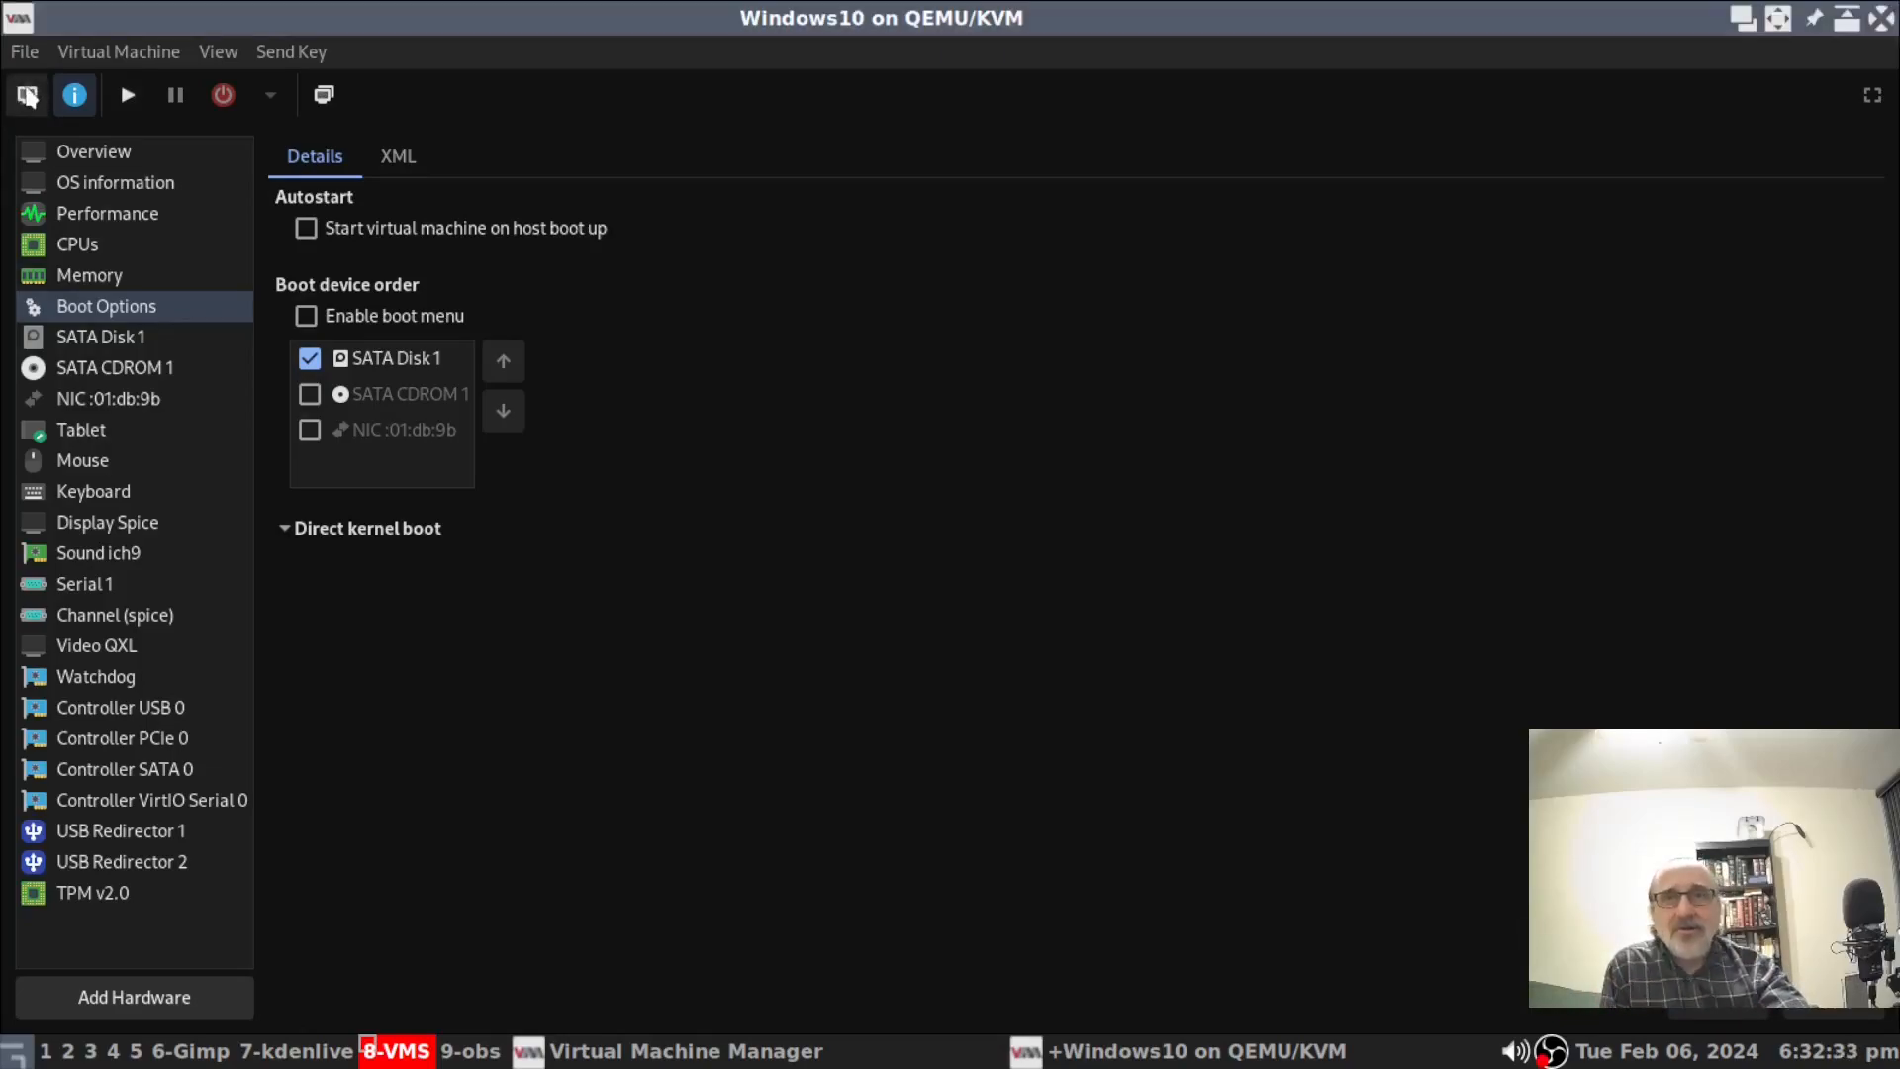
Start the virtual machine in full screen and log in to the Debian awesome session with the account password.
left_click(27, 96)
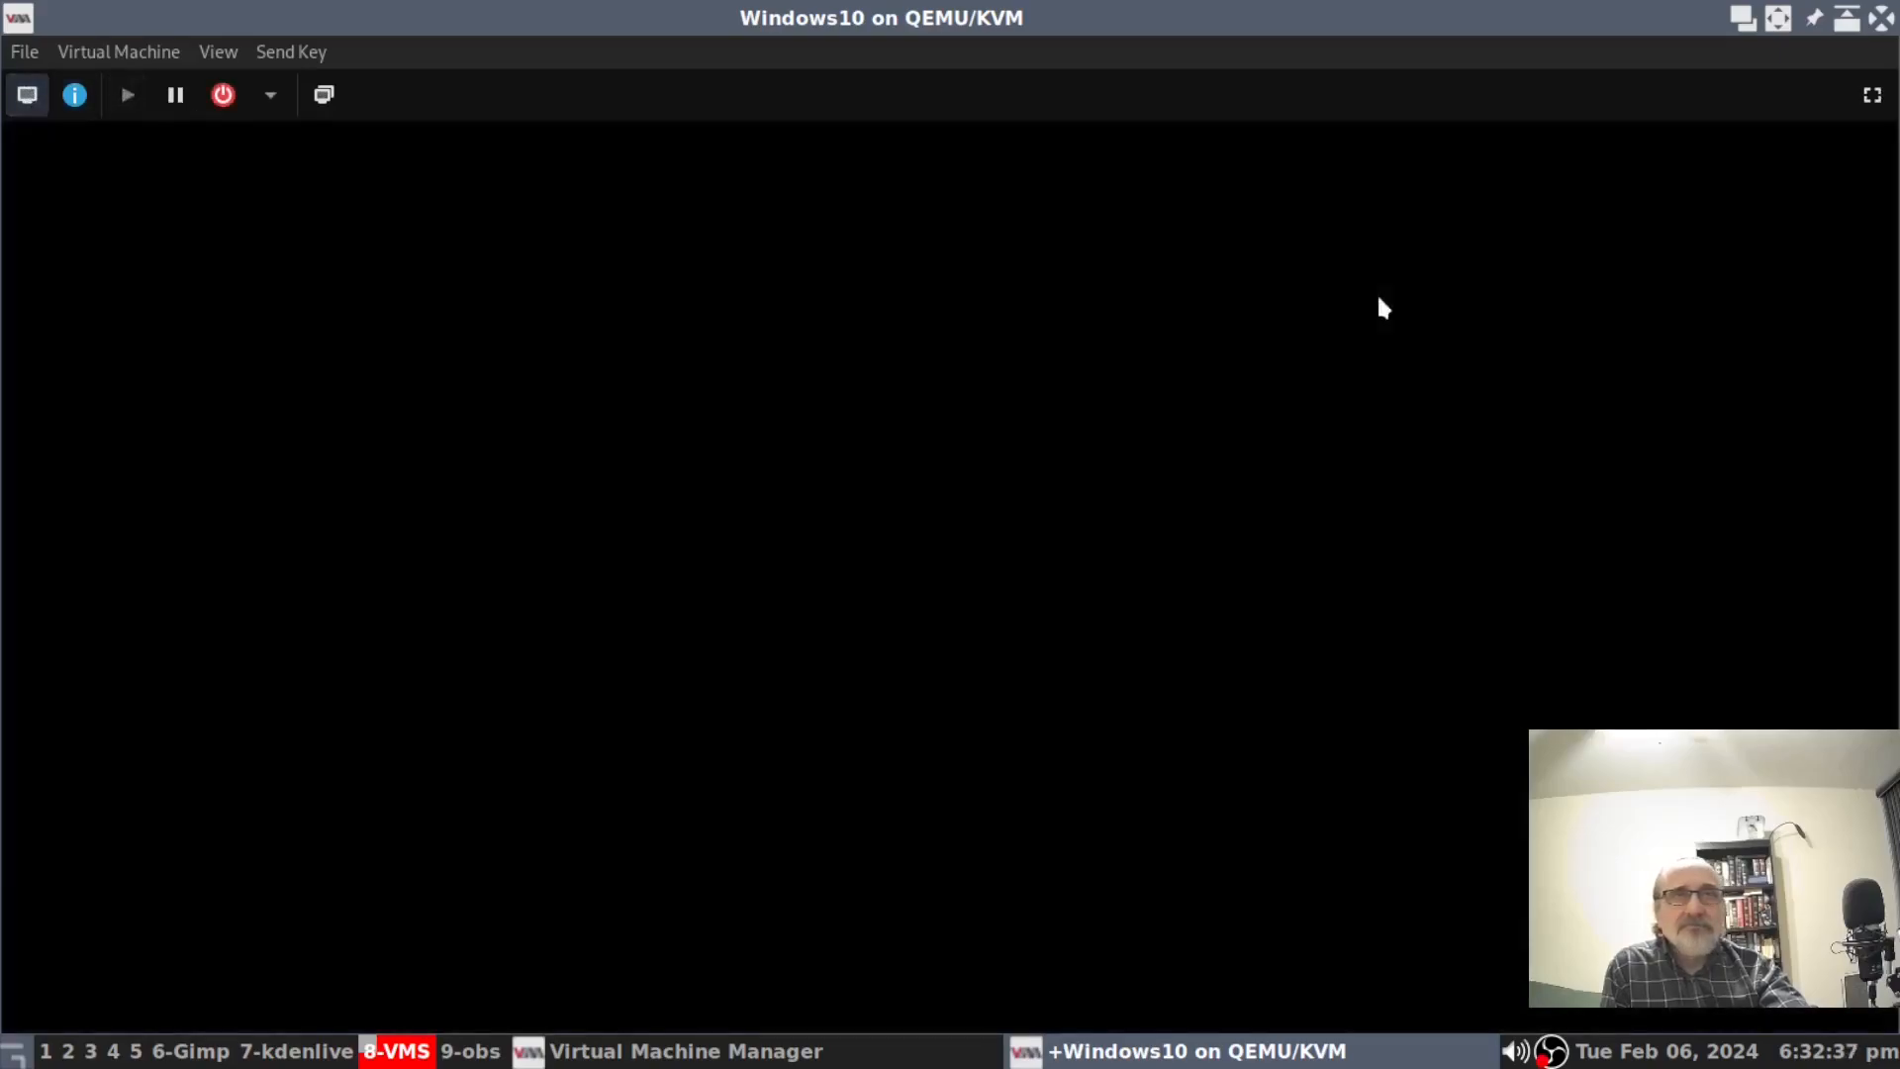
left_click(1871, 94)
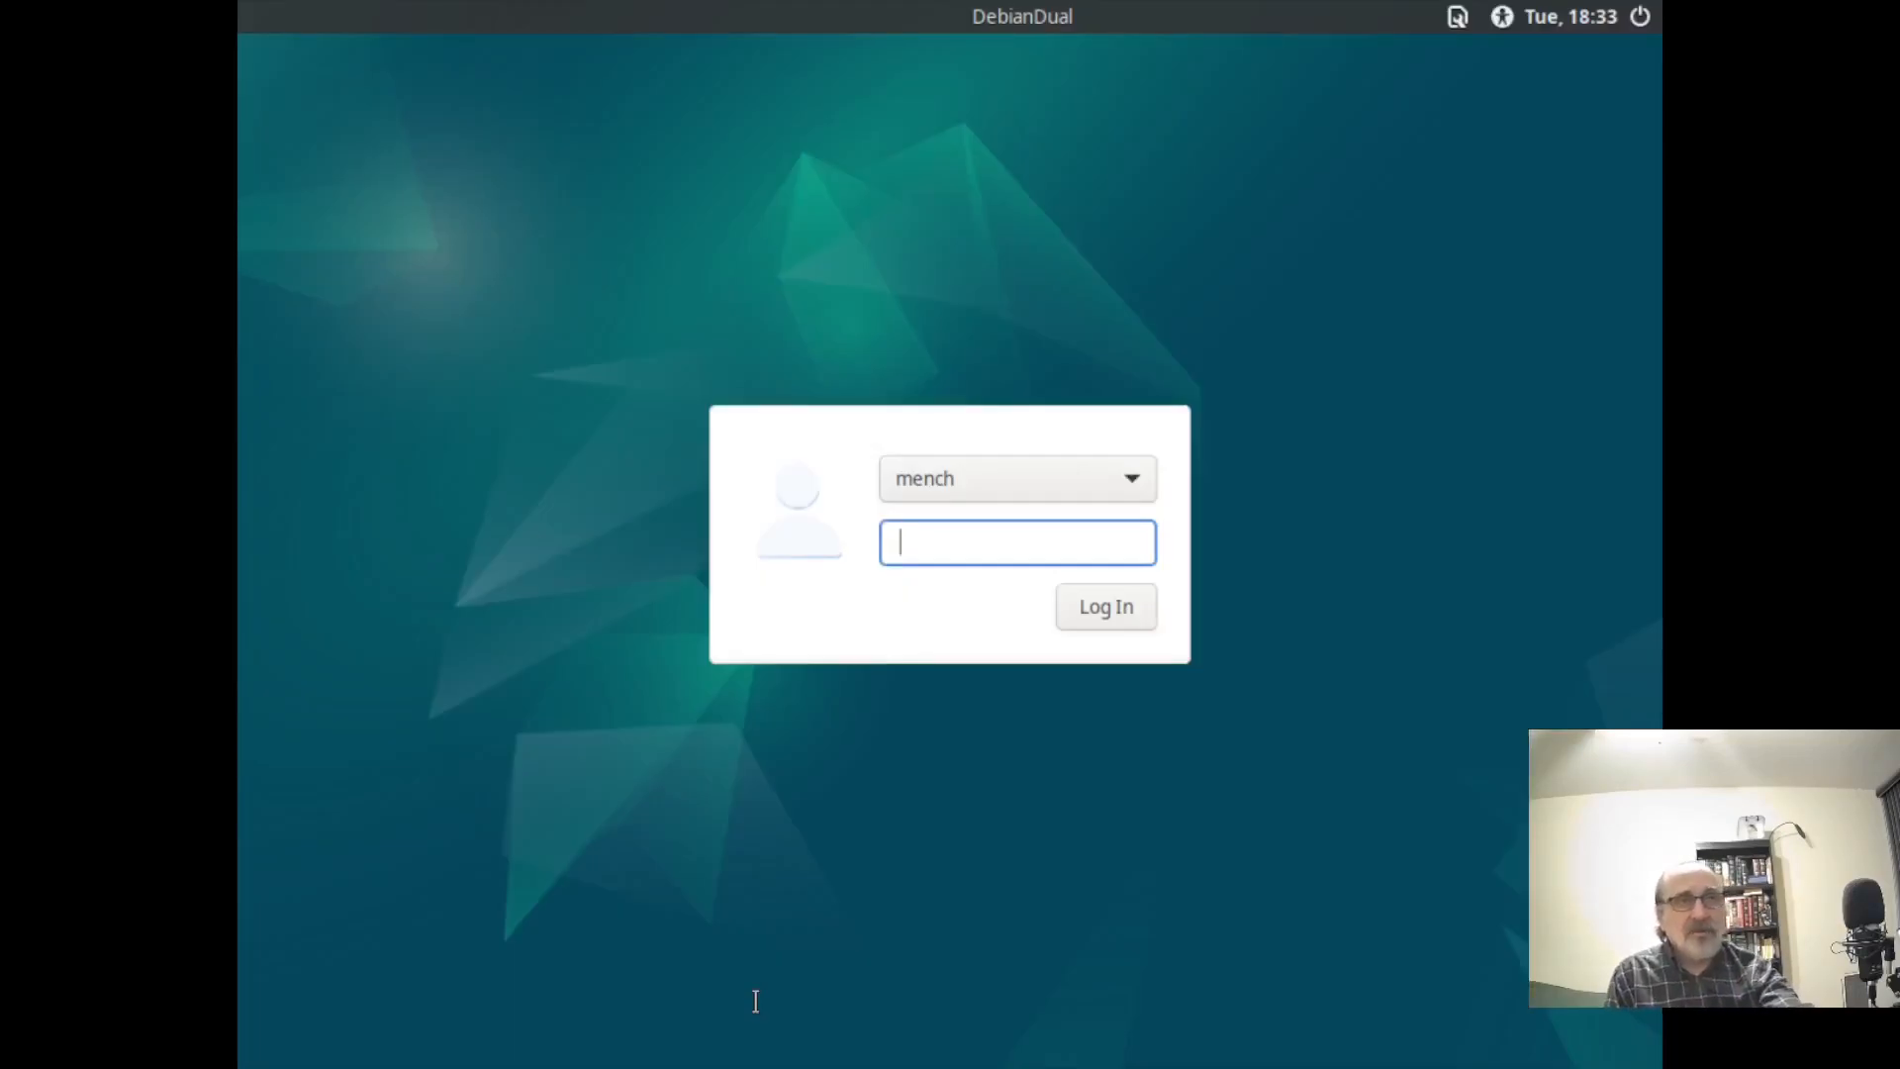
left_click(1458, 17)
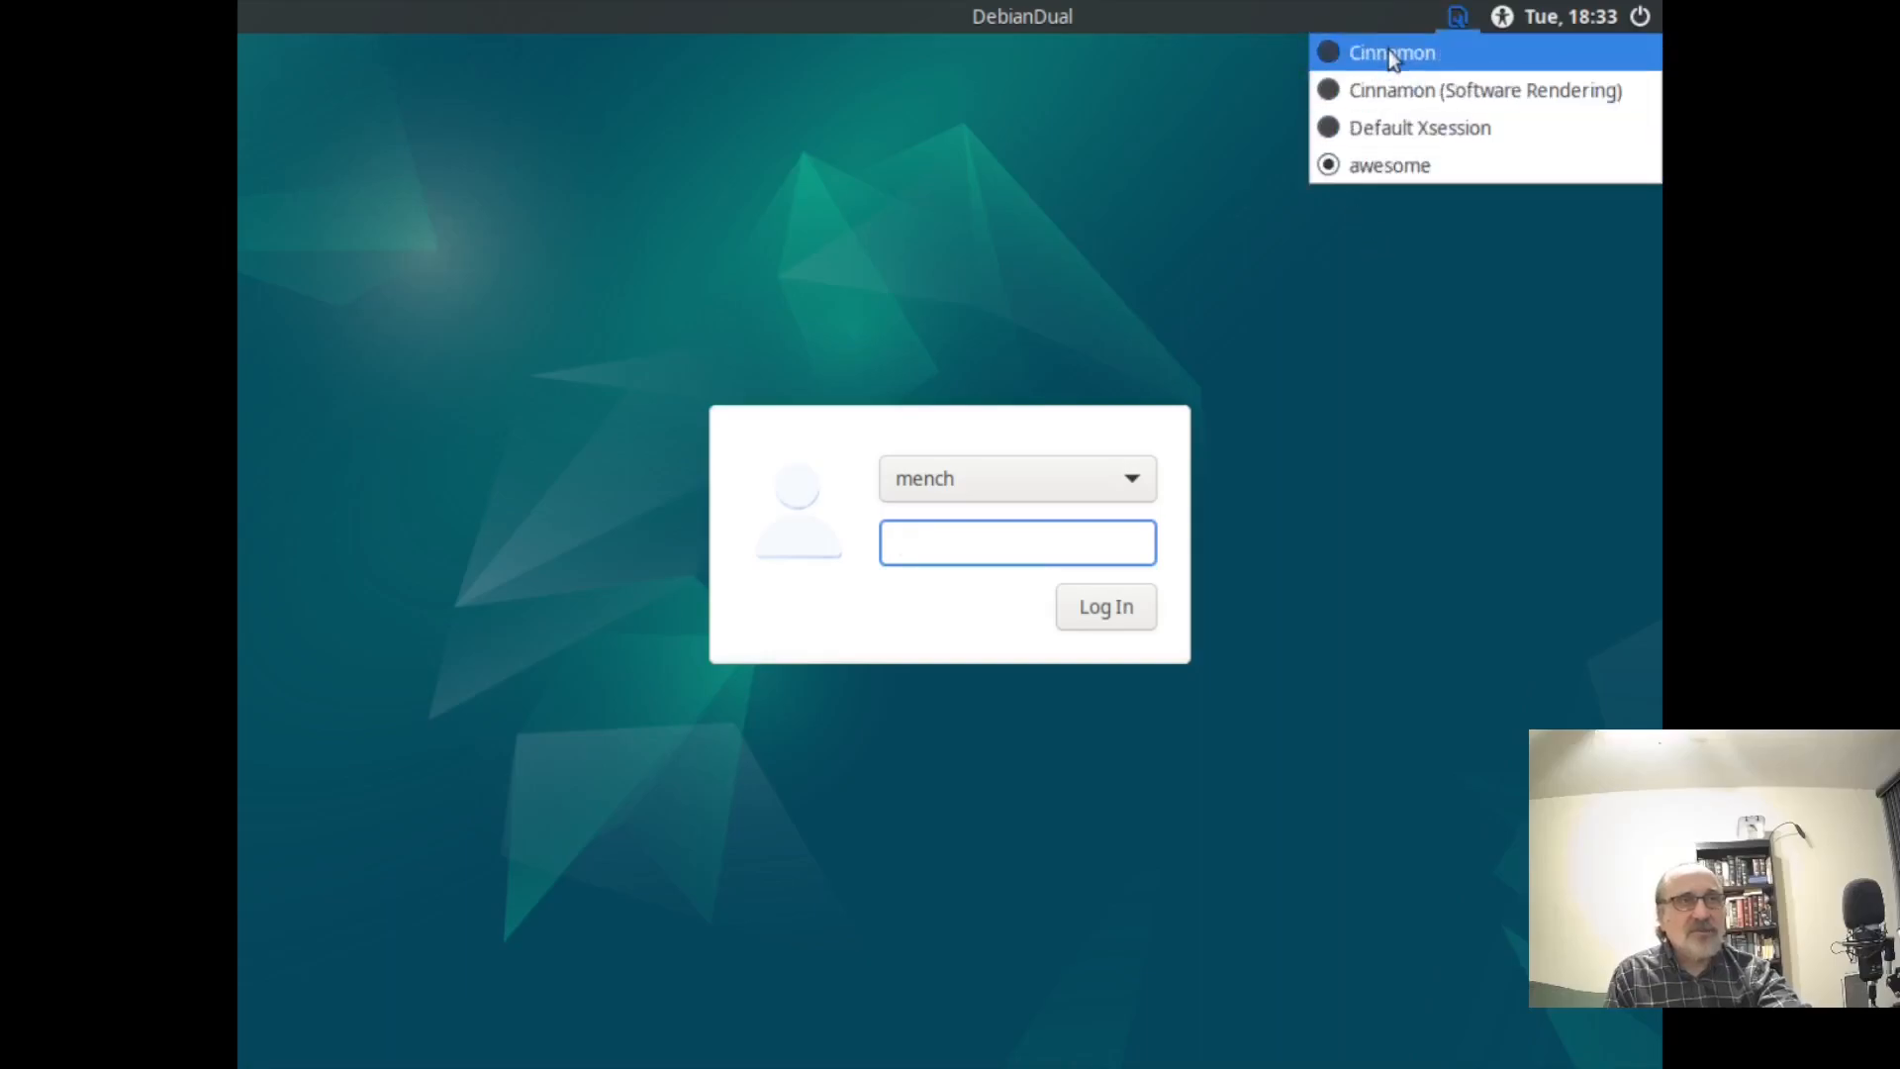
left_click(1368, 233)
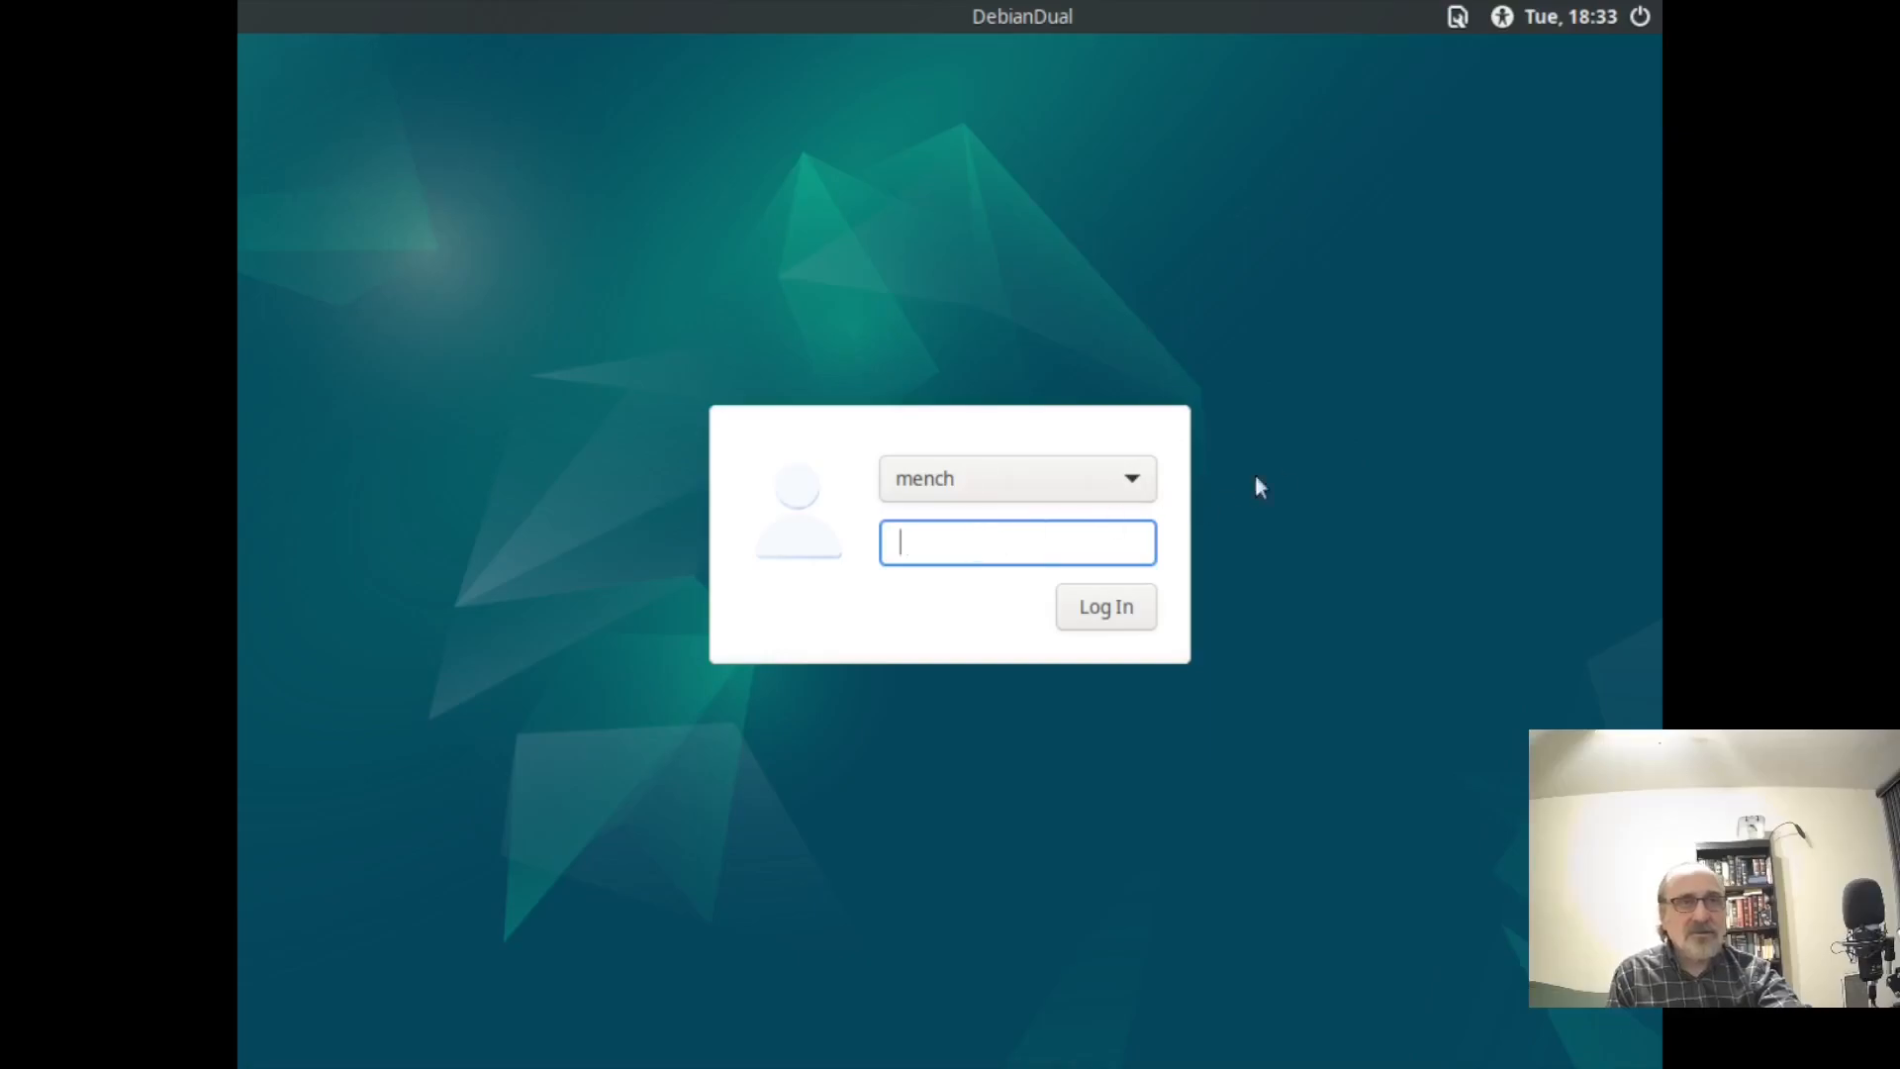
type("••")
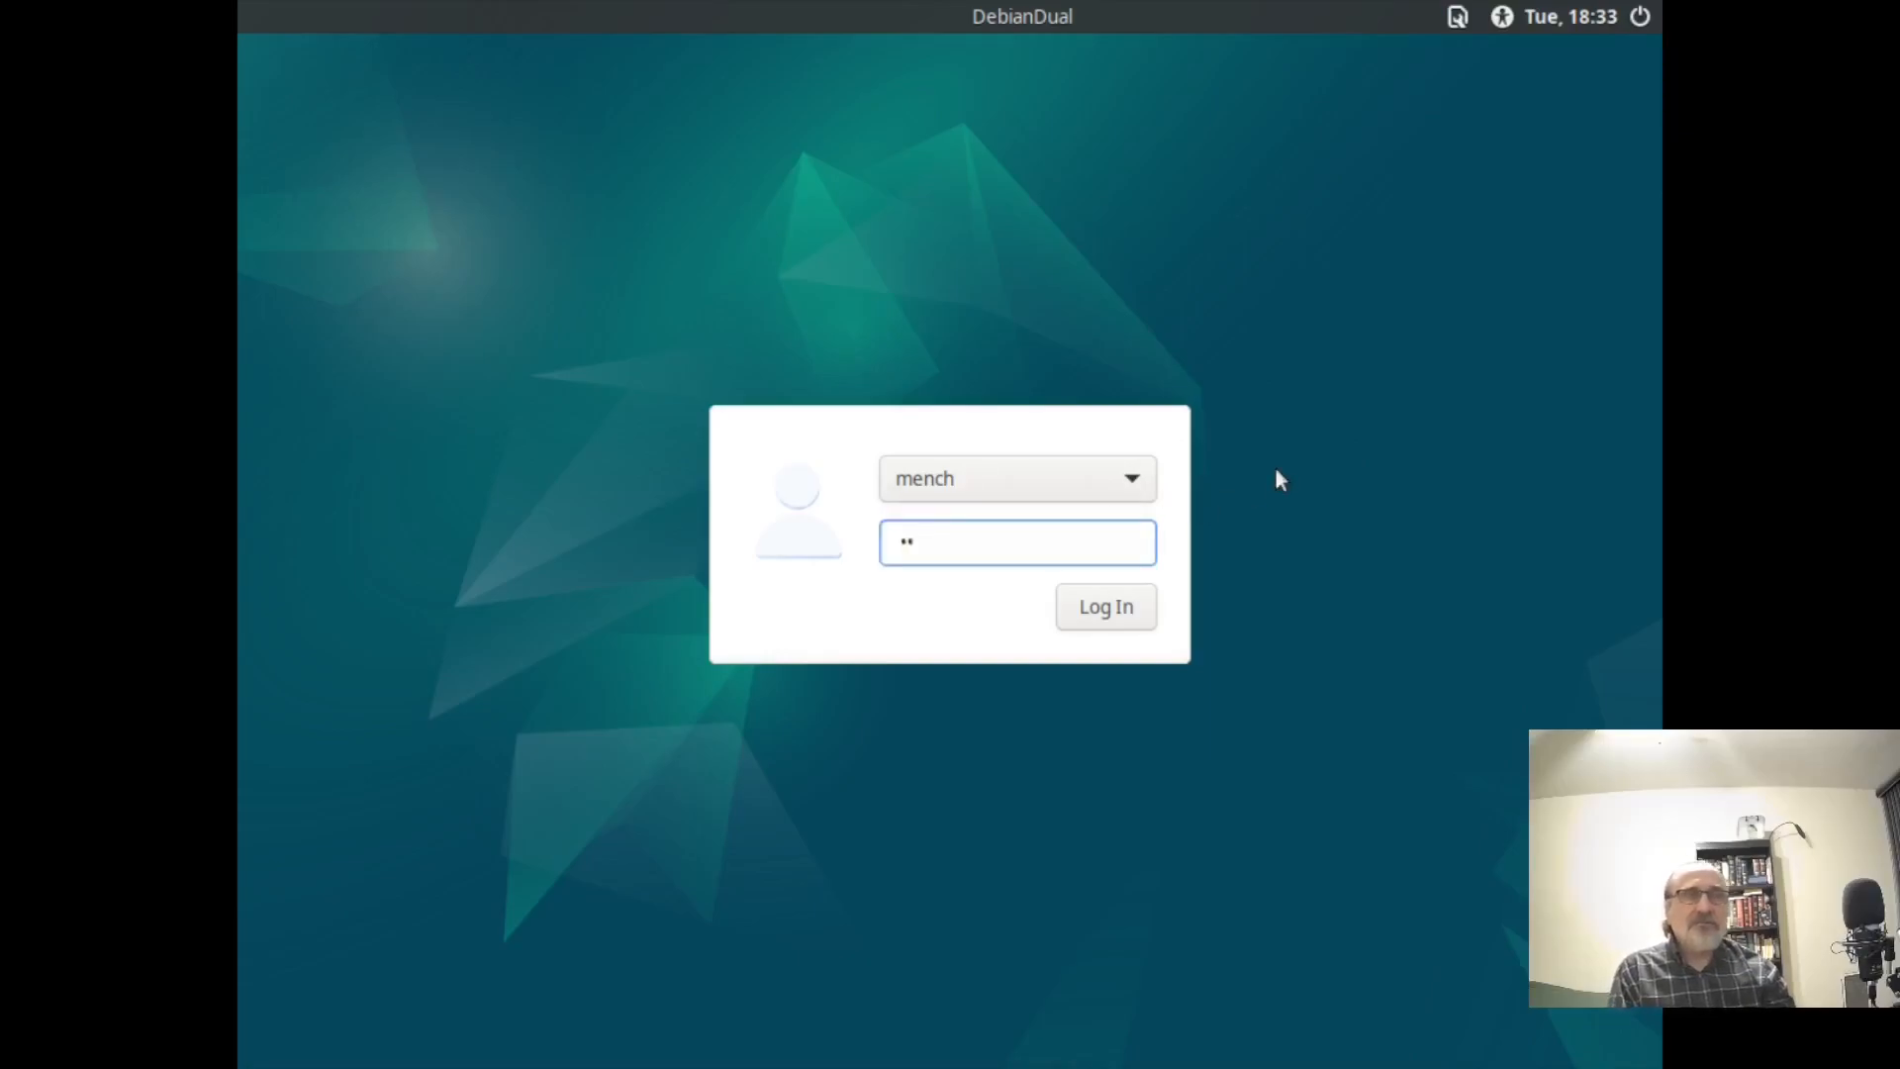
key("Return")
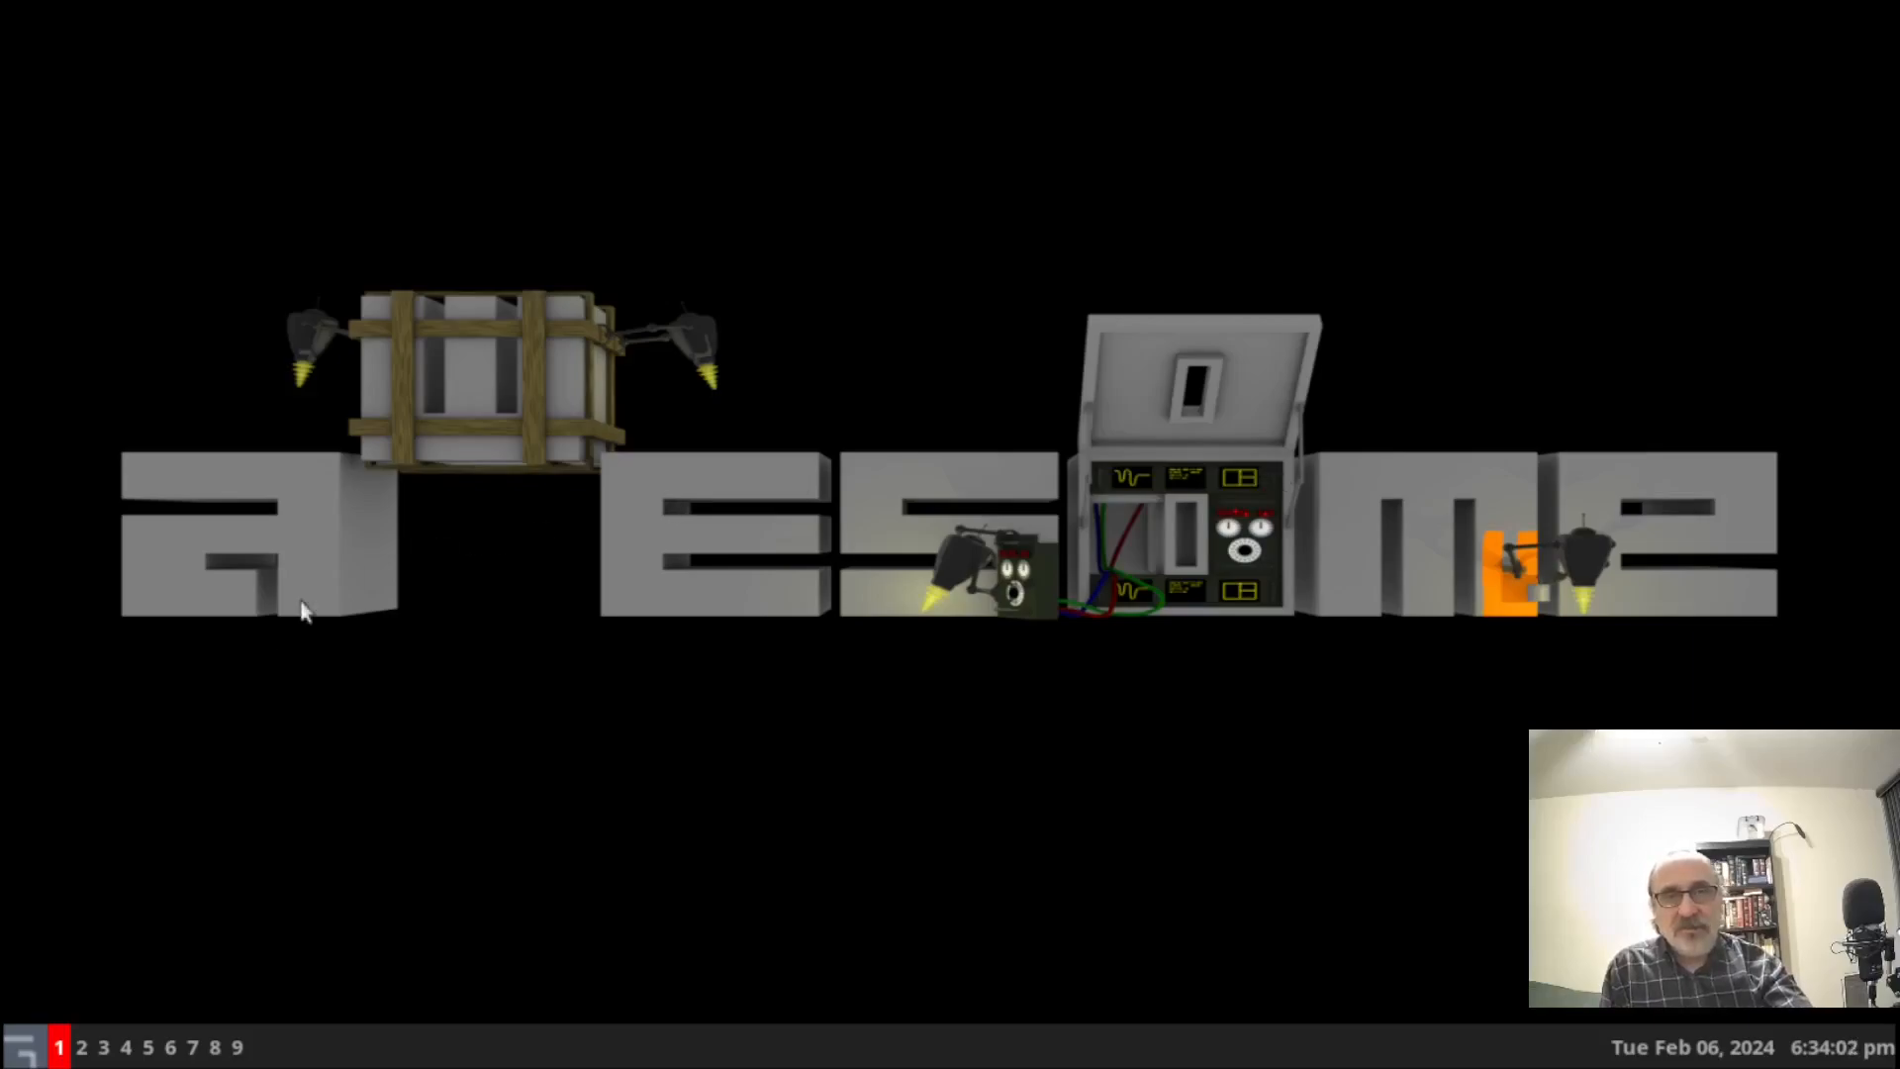
Check the Debian system information with neofetch in an xterm terminal and clear the output.
right_click(471, 572)
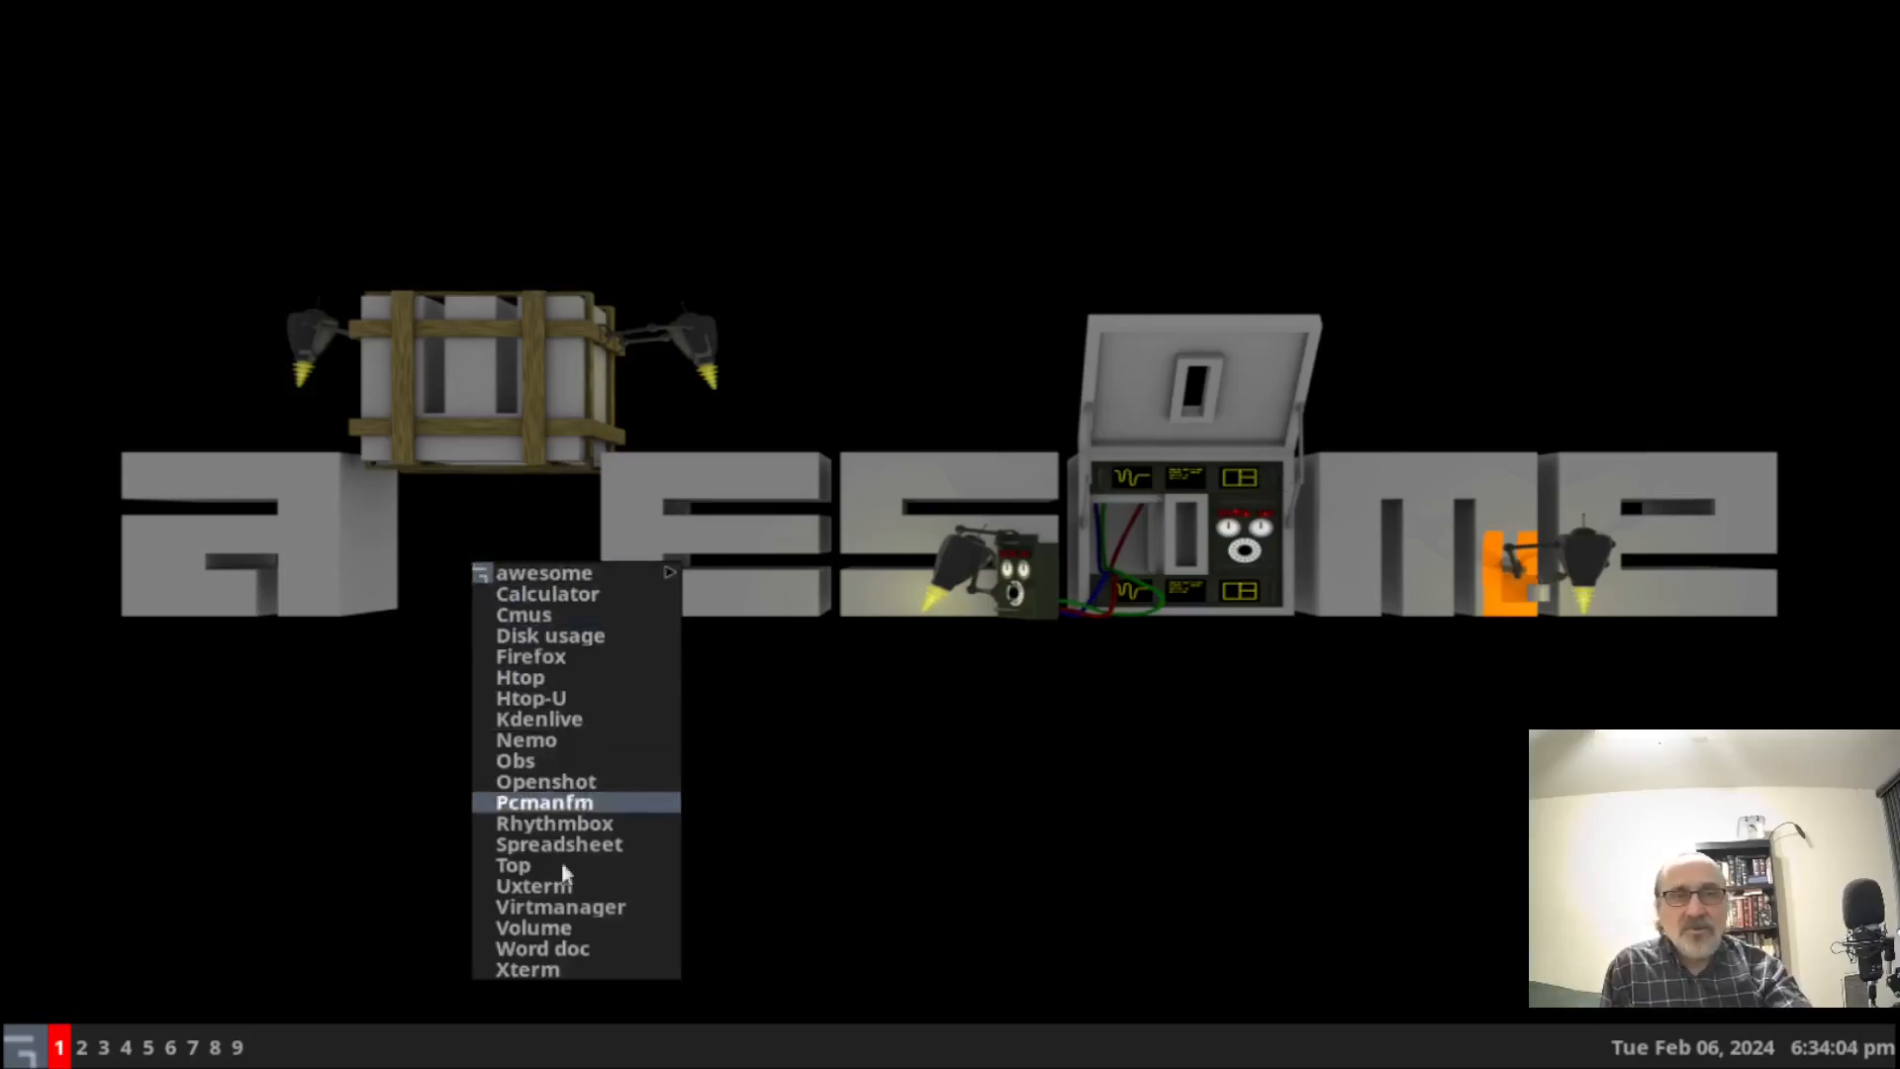
left_click(592, 964)
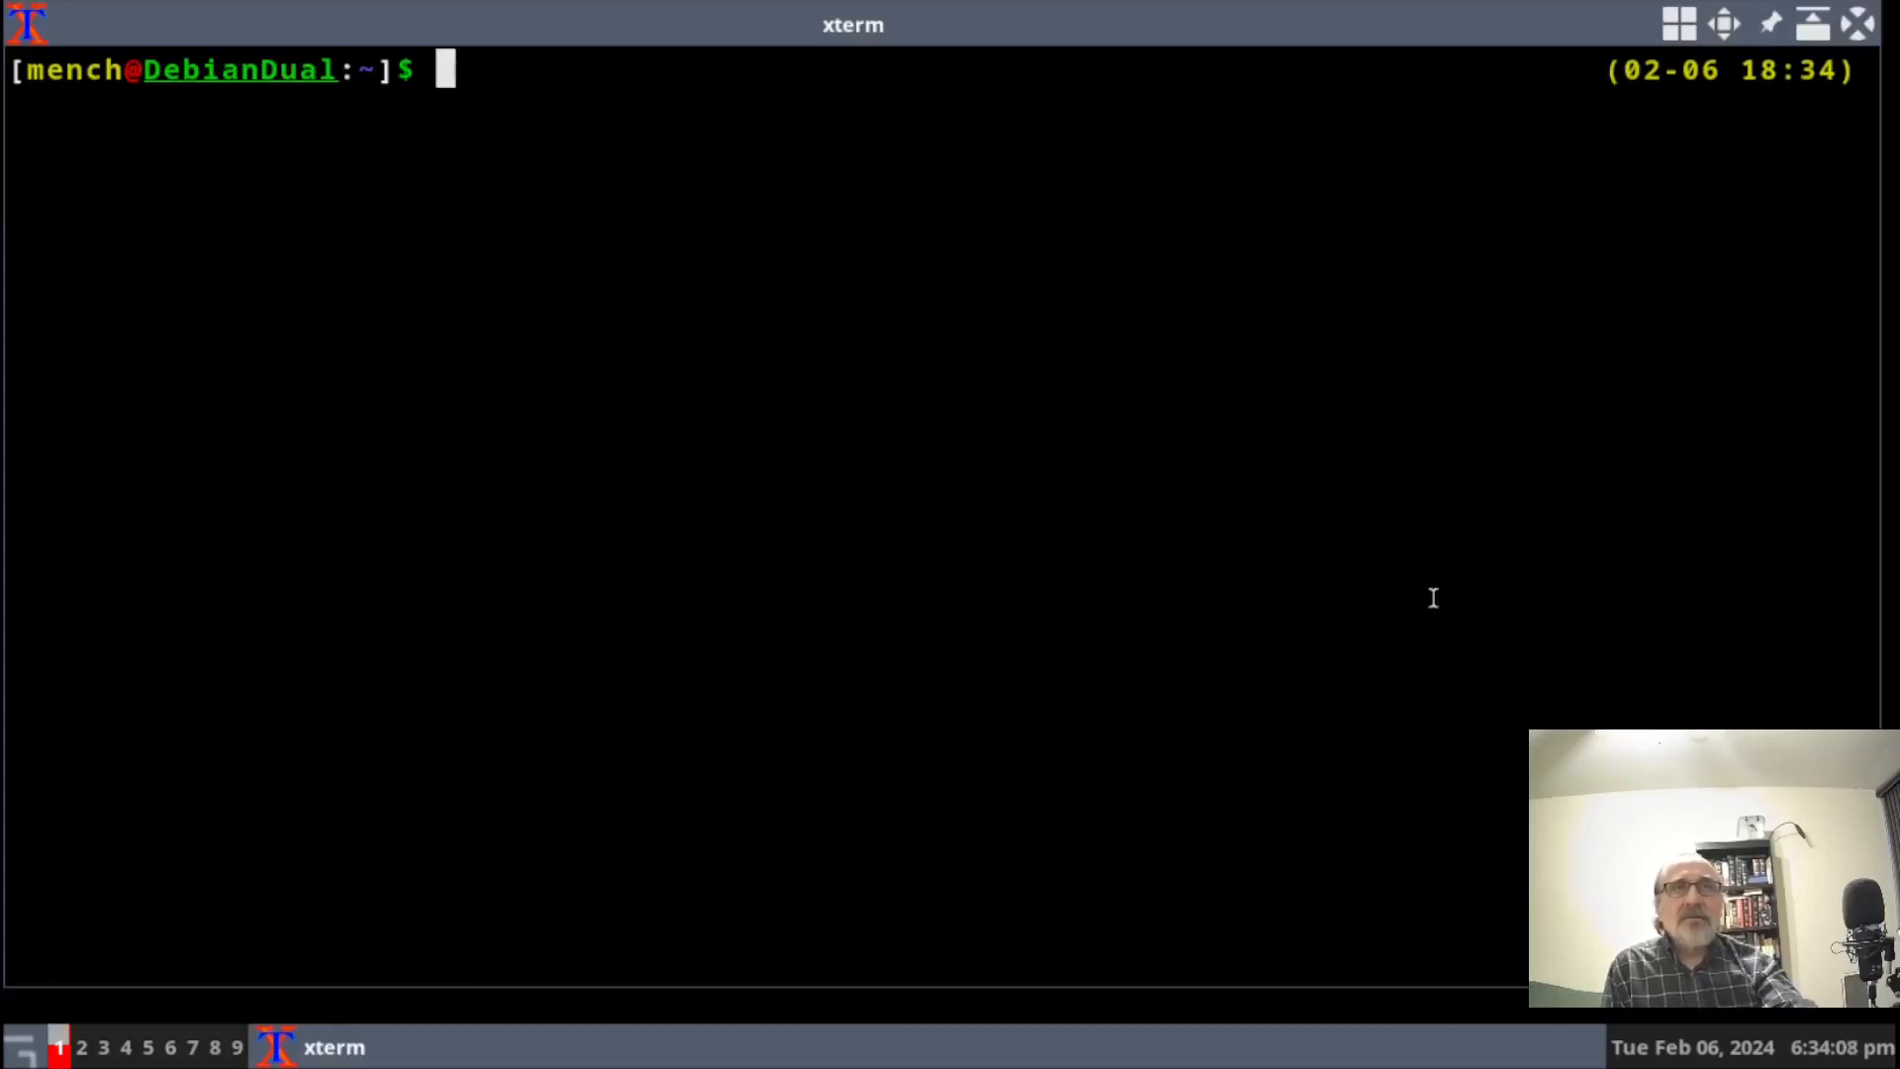
type("neofetch")
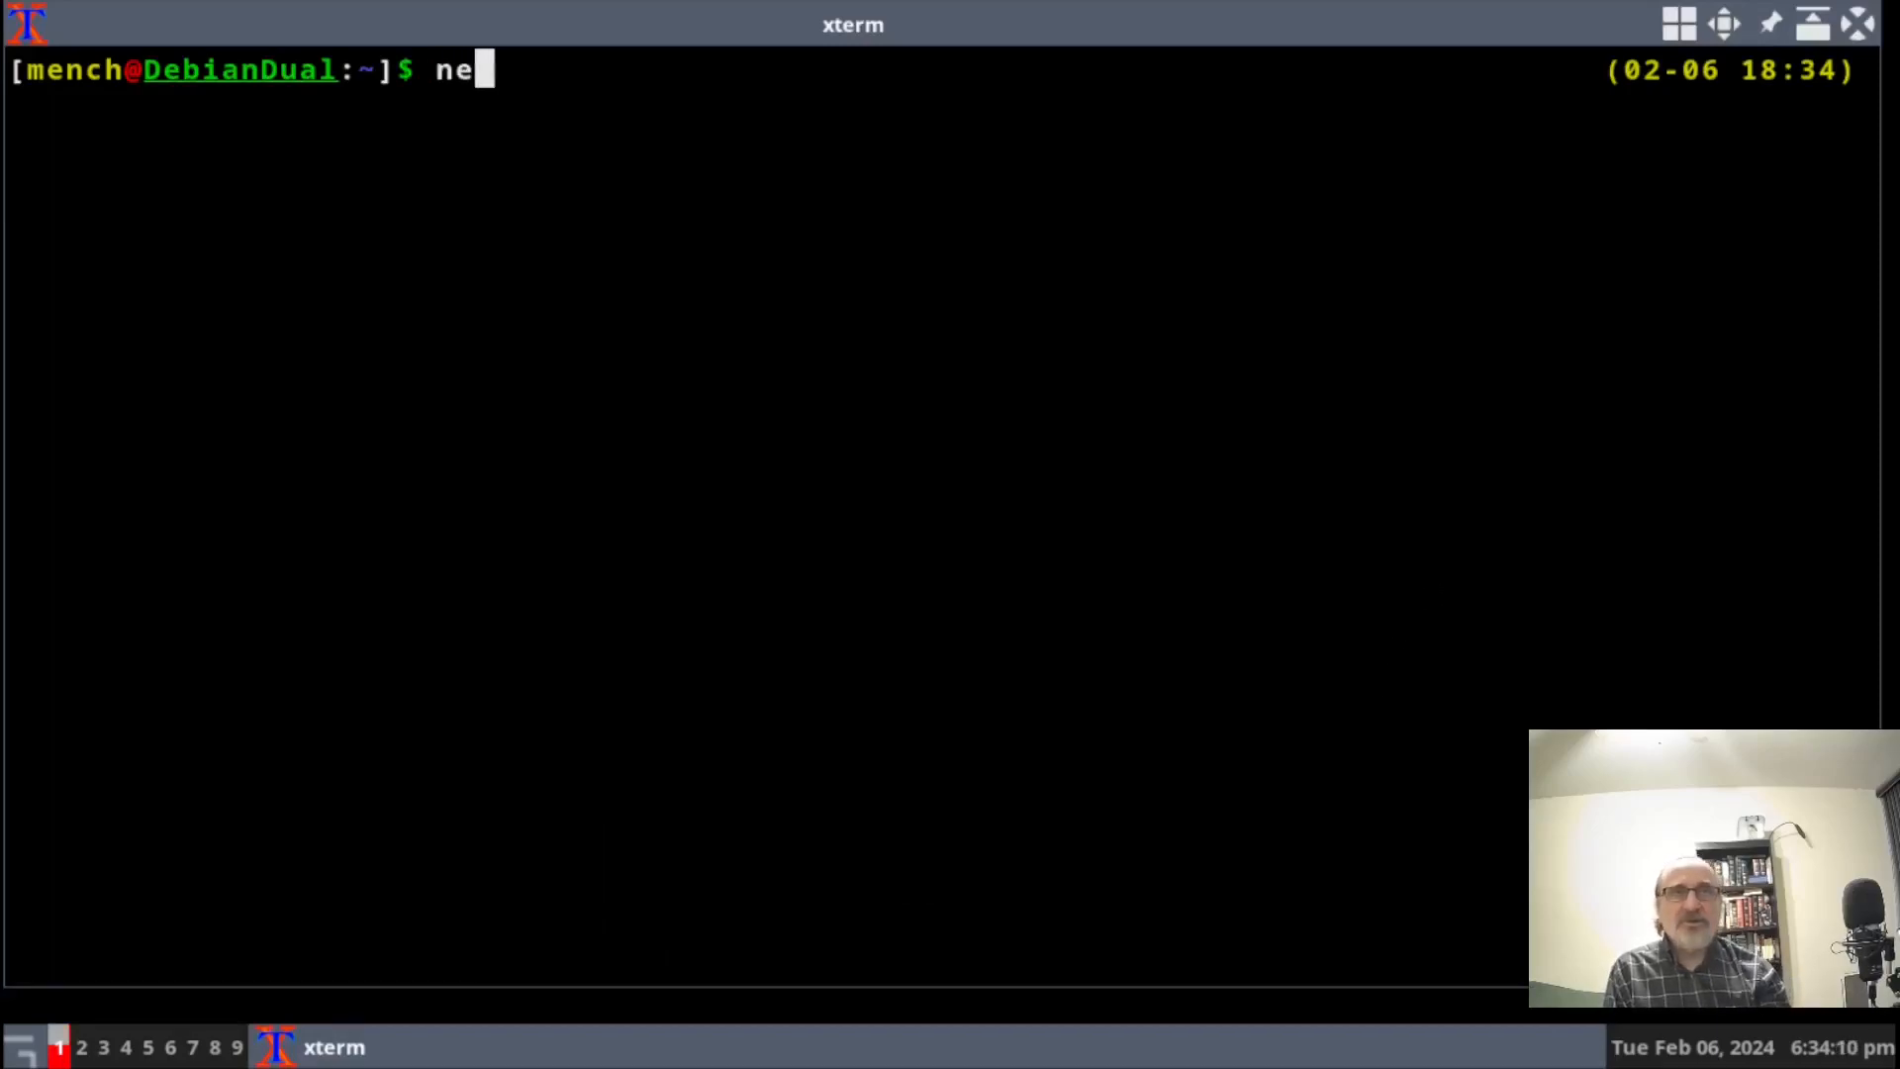
key("Return")
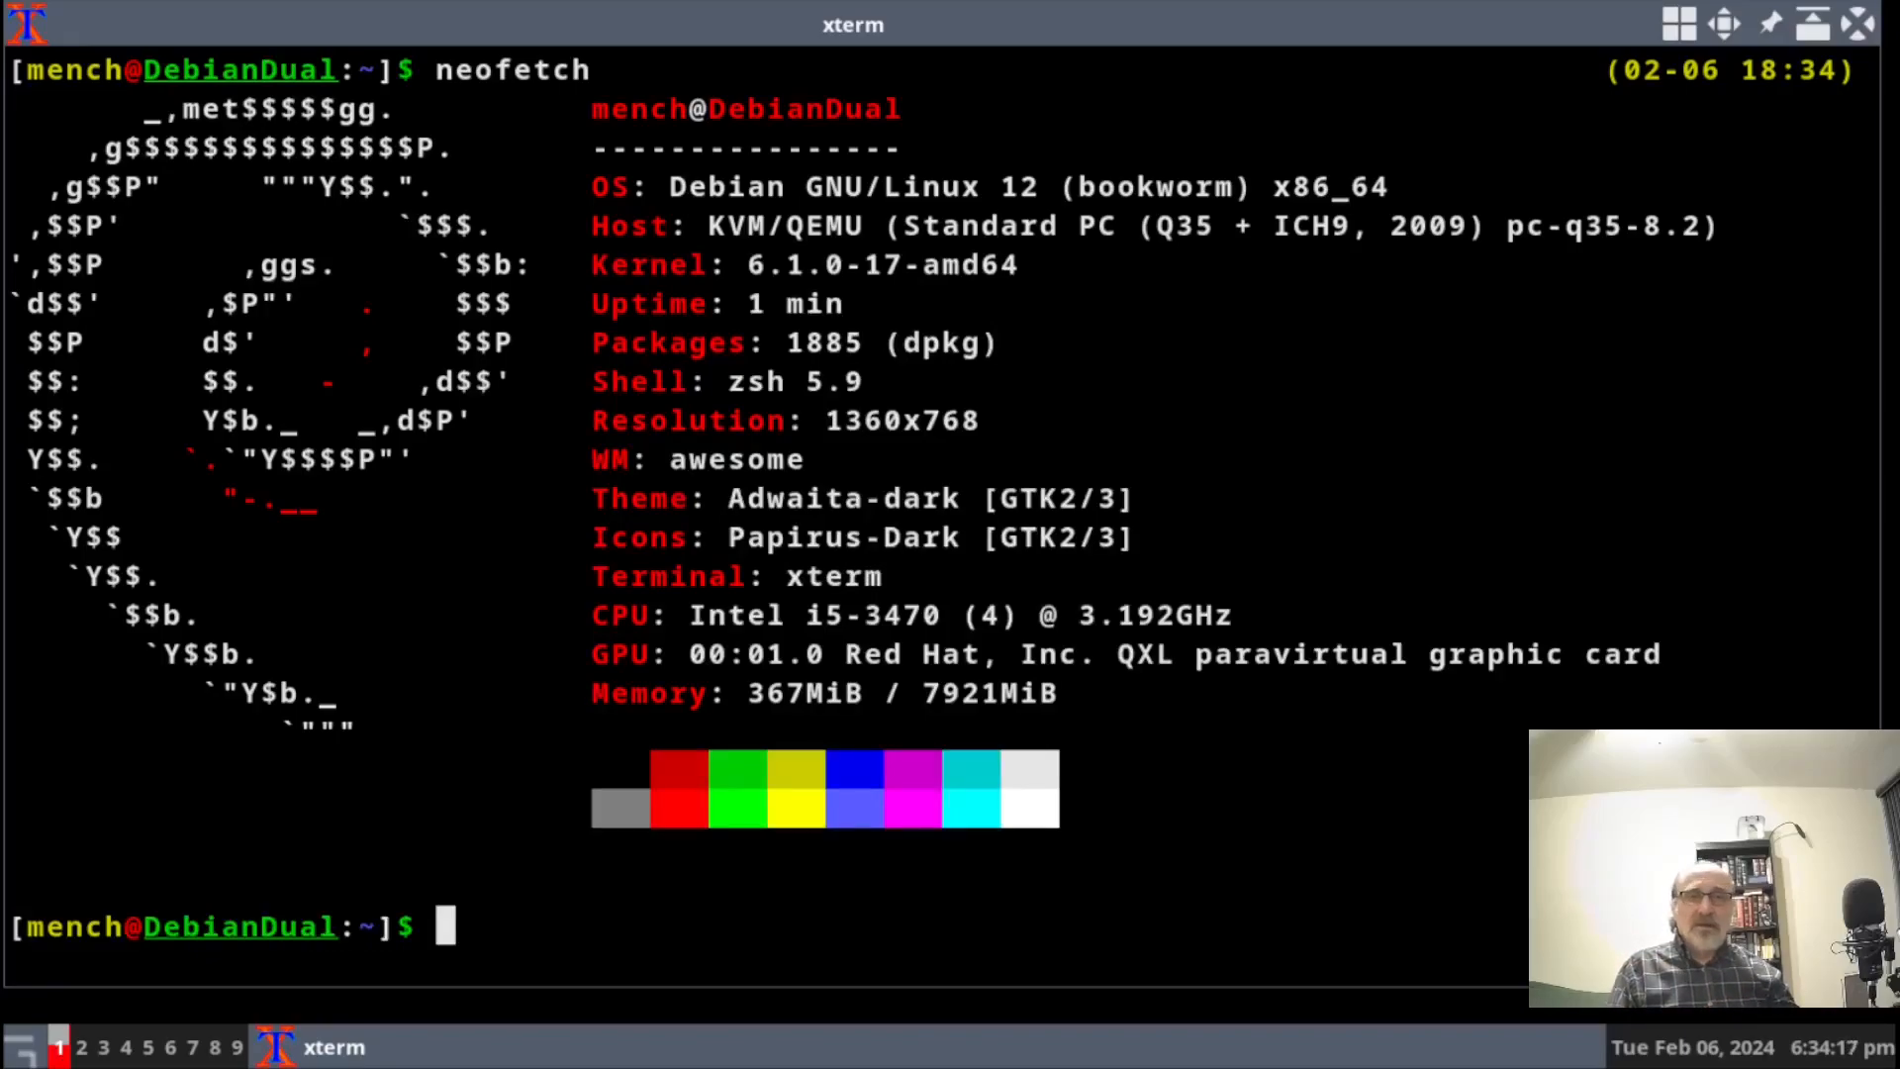
key("ctrl+l")
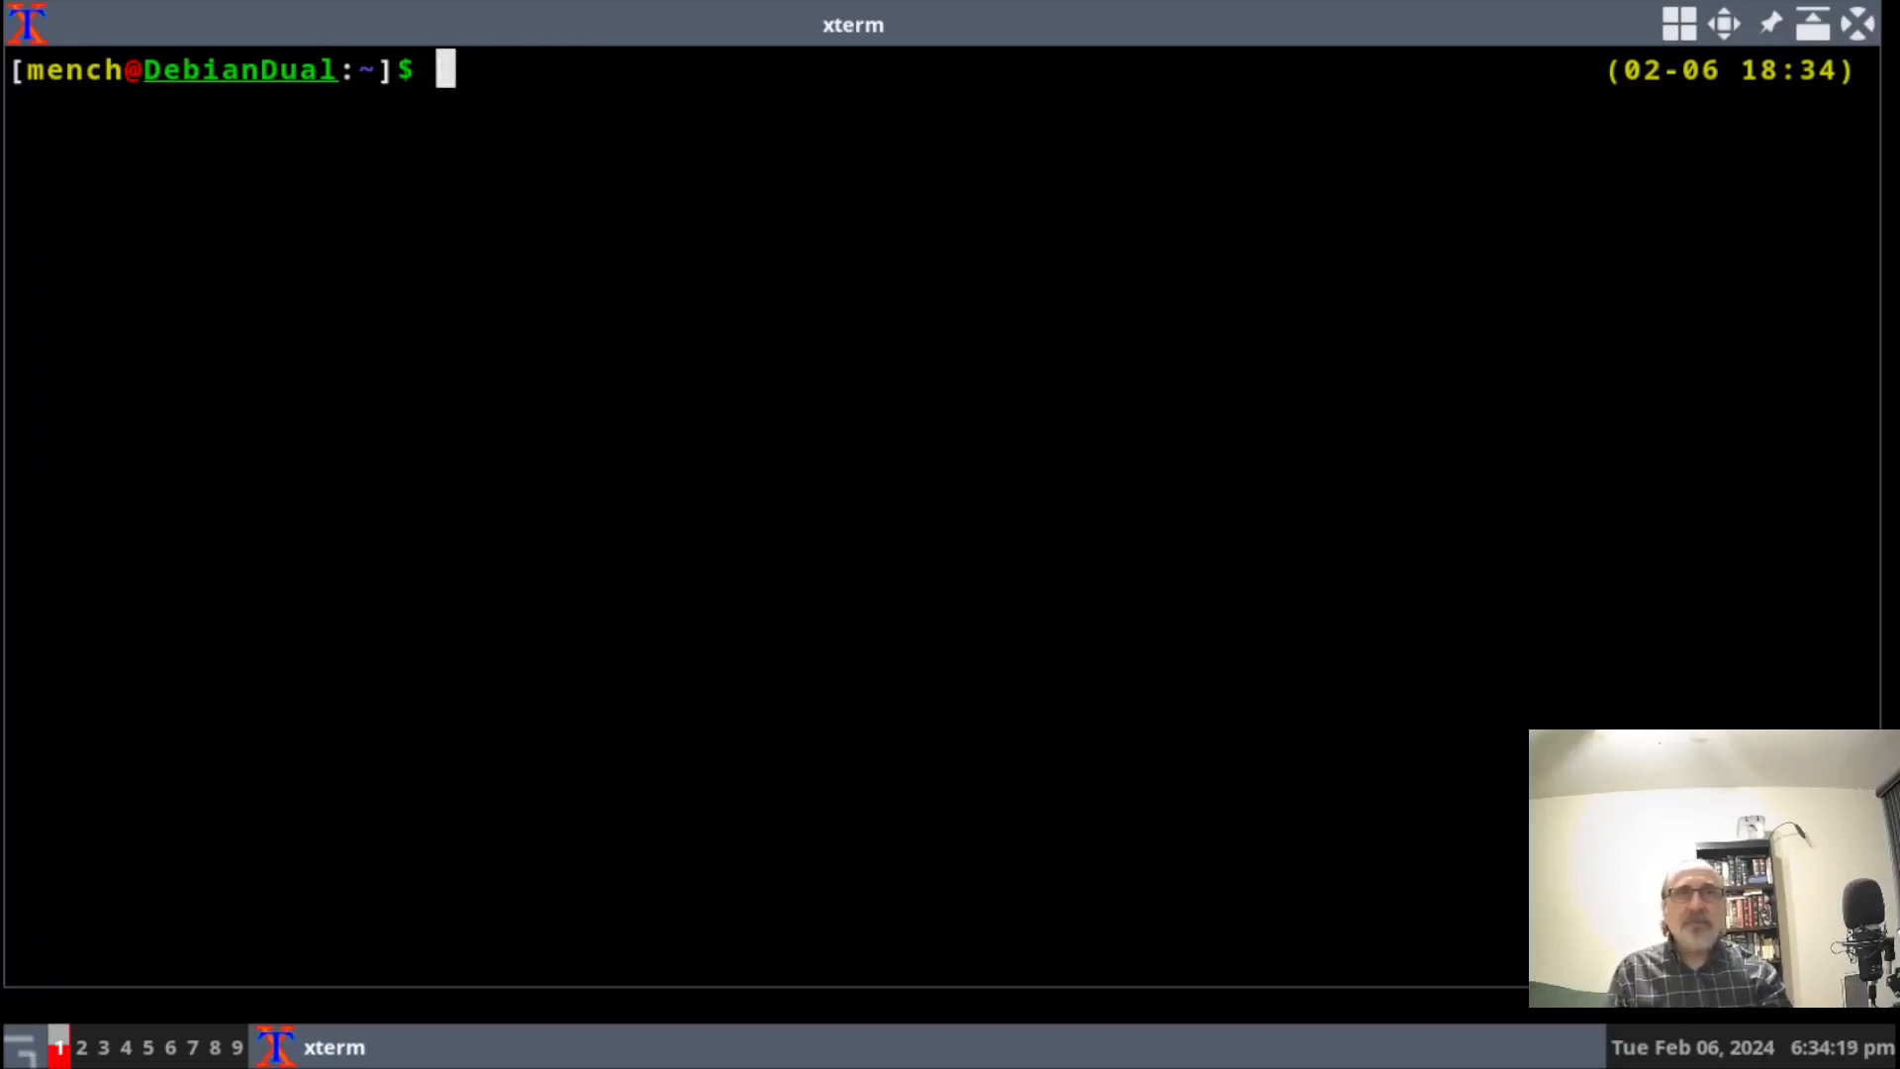
List the block devices with lsblk, examine the sda3, sda6 and sda5 partitions, and close the terminal.
type("lsblk")
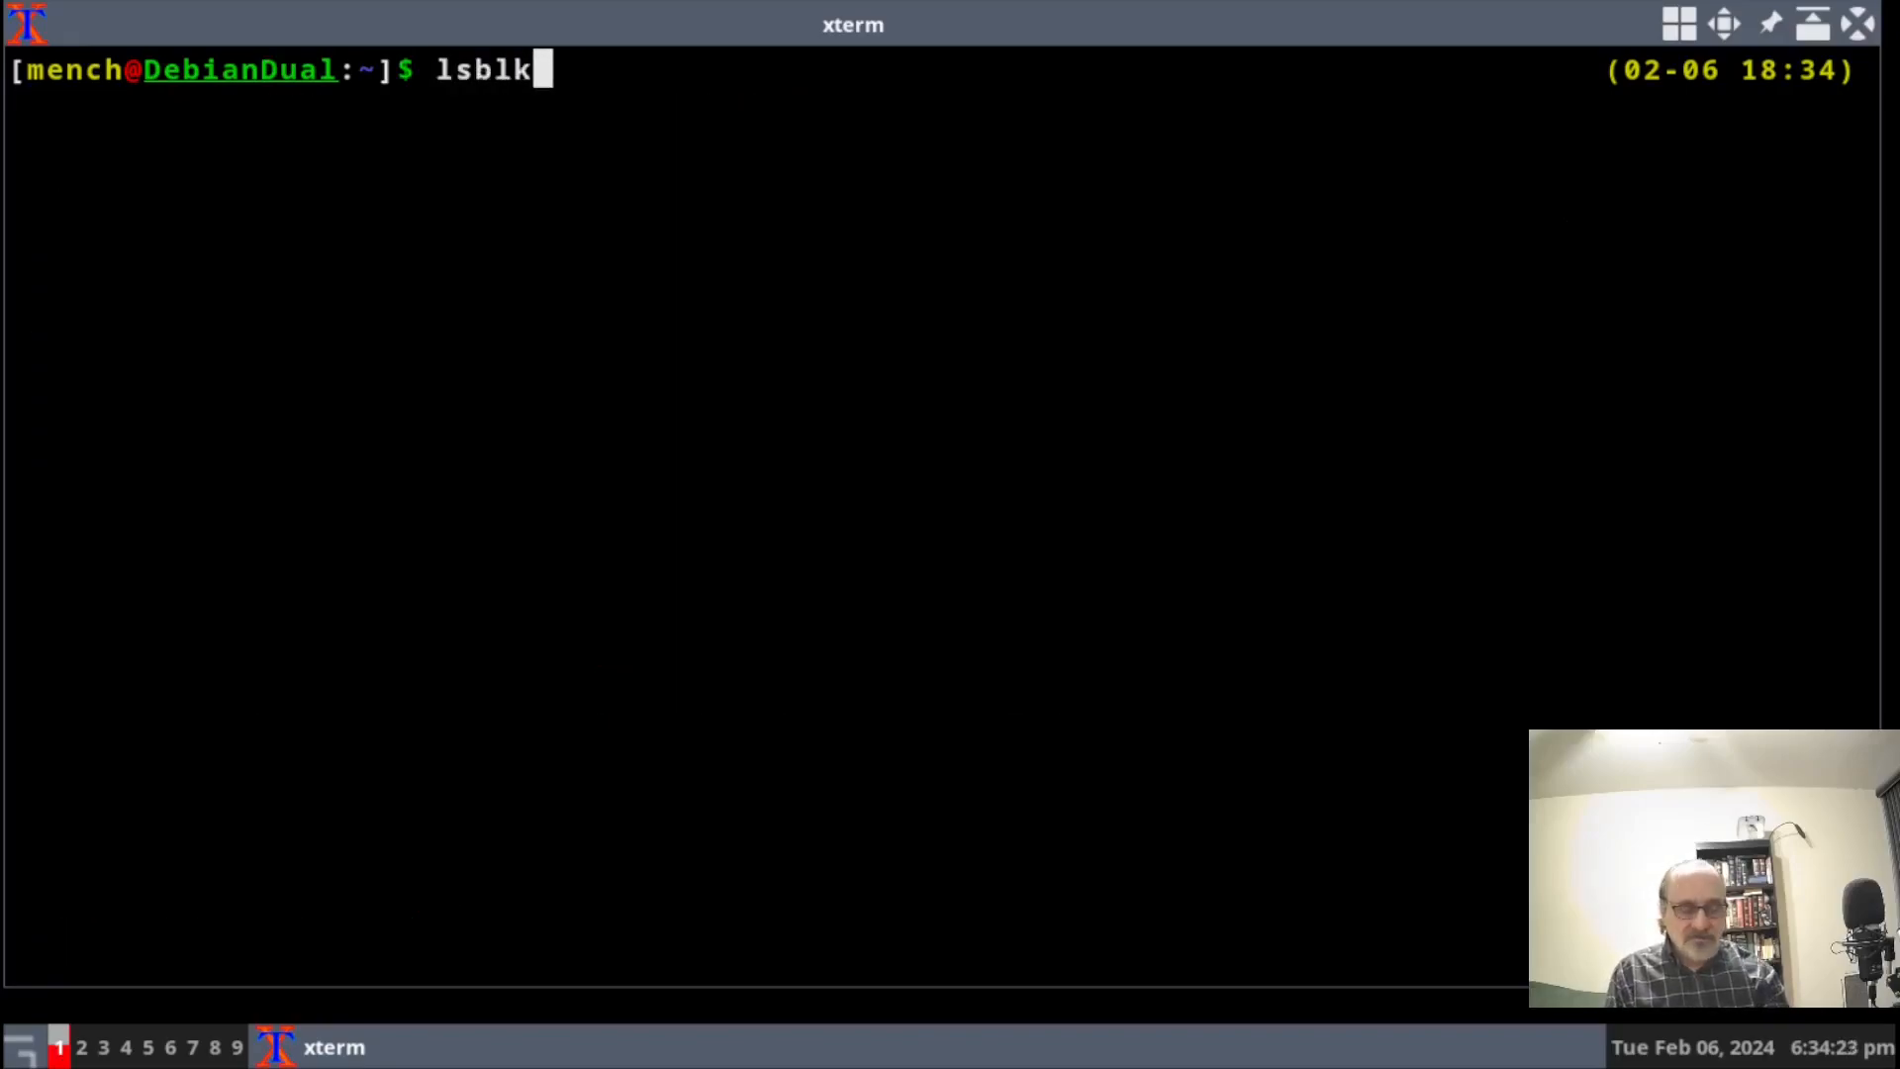
key("Return")
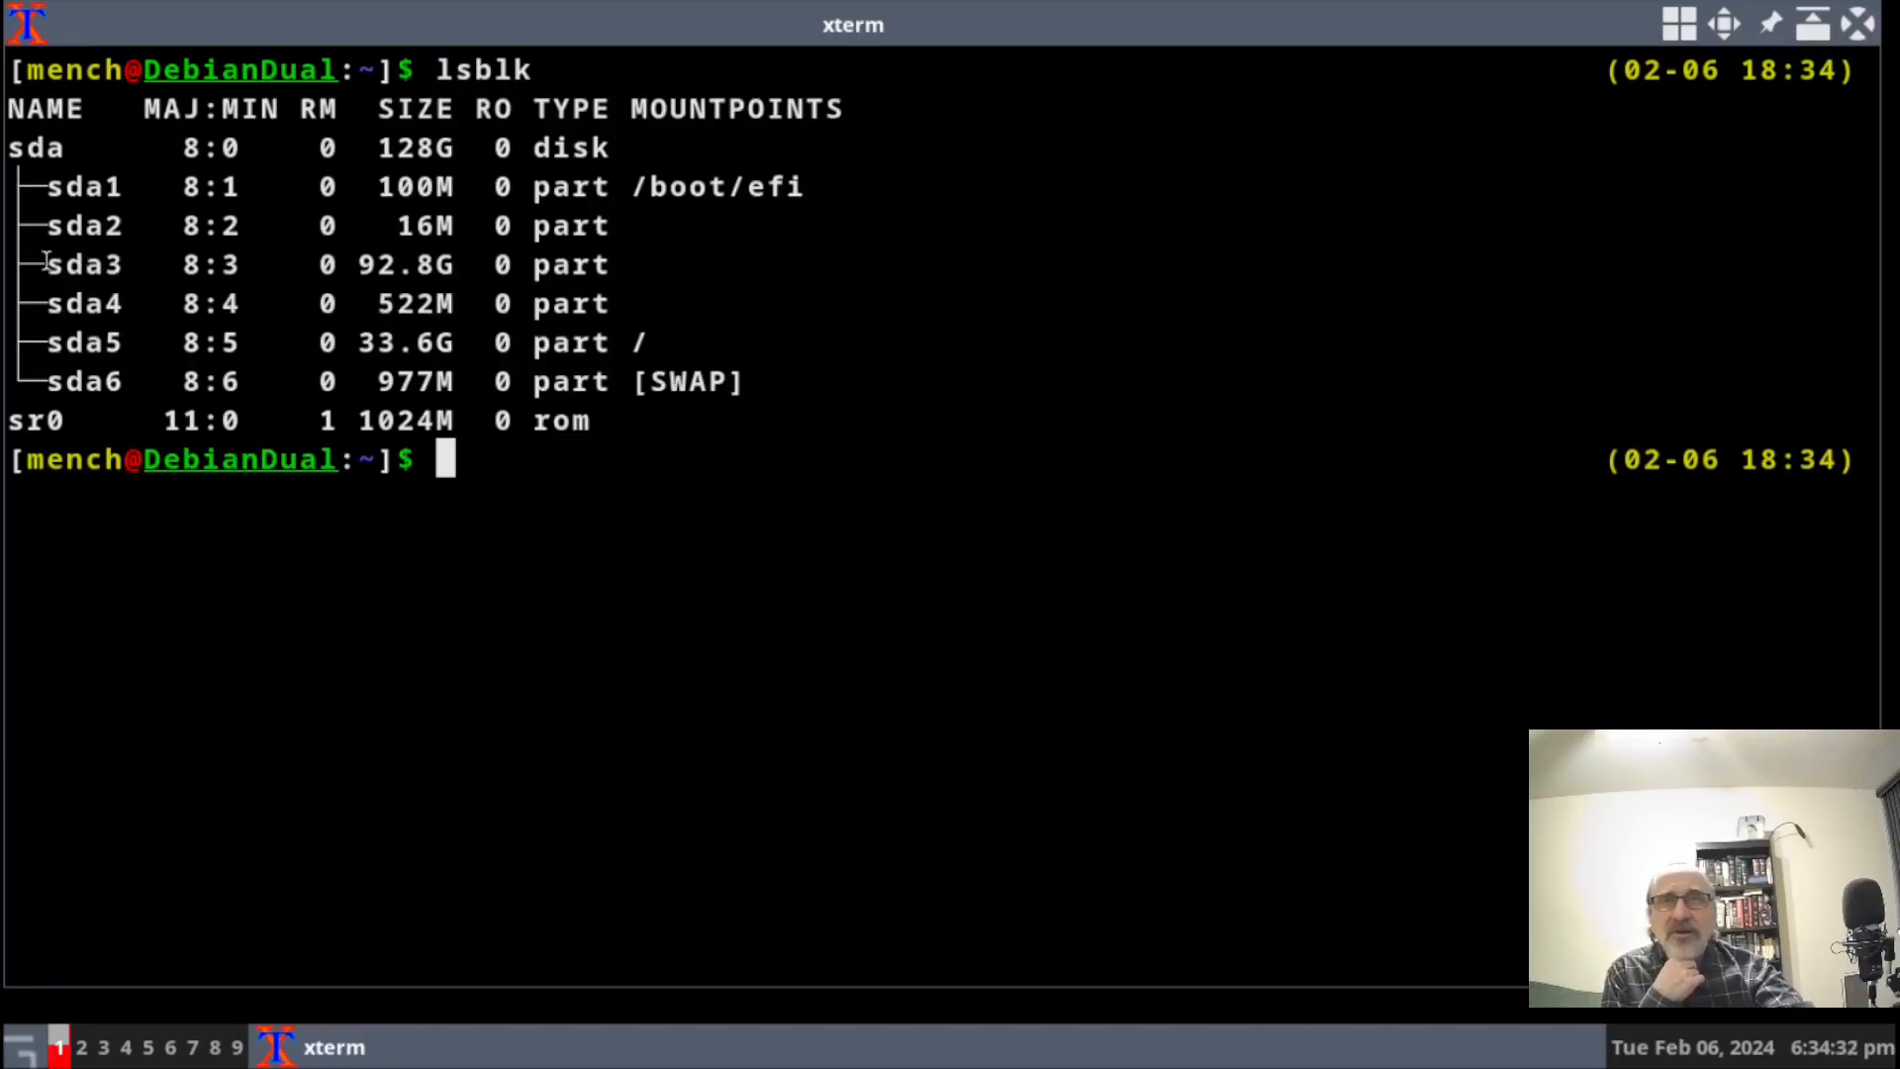
left_click_drag(46, 264, 708, 267)
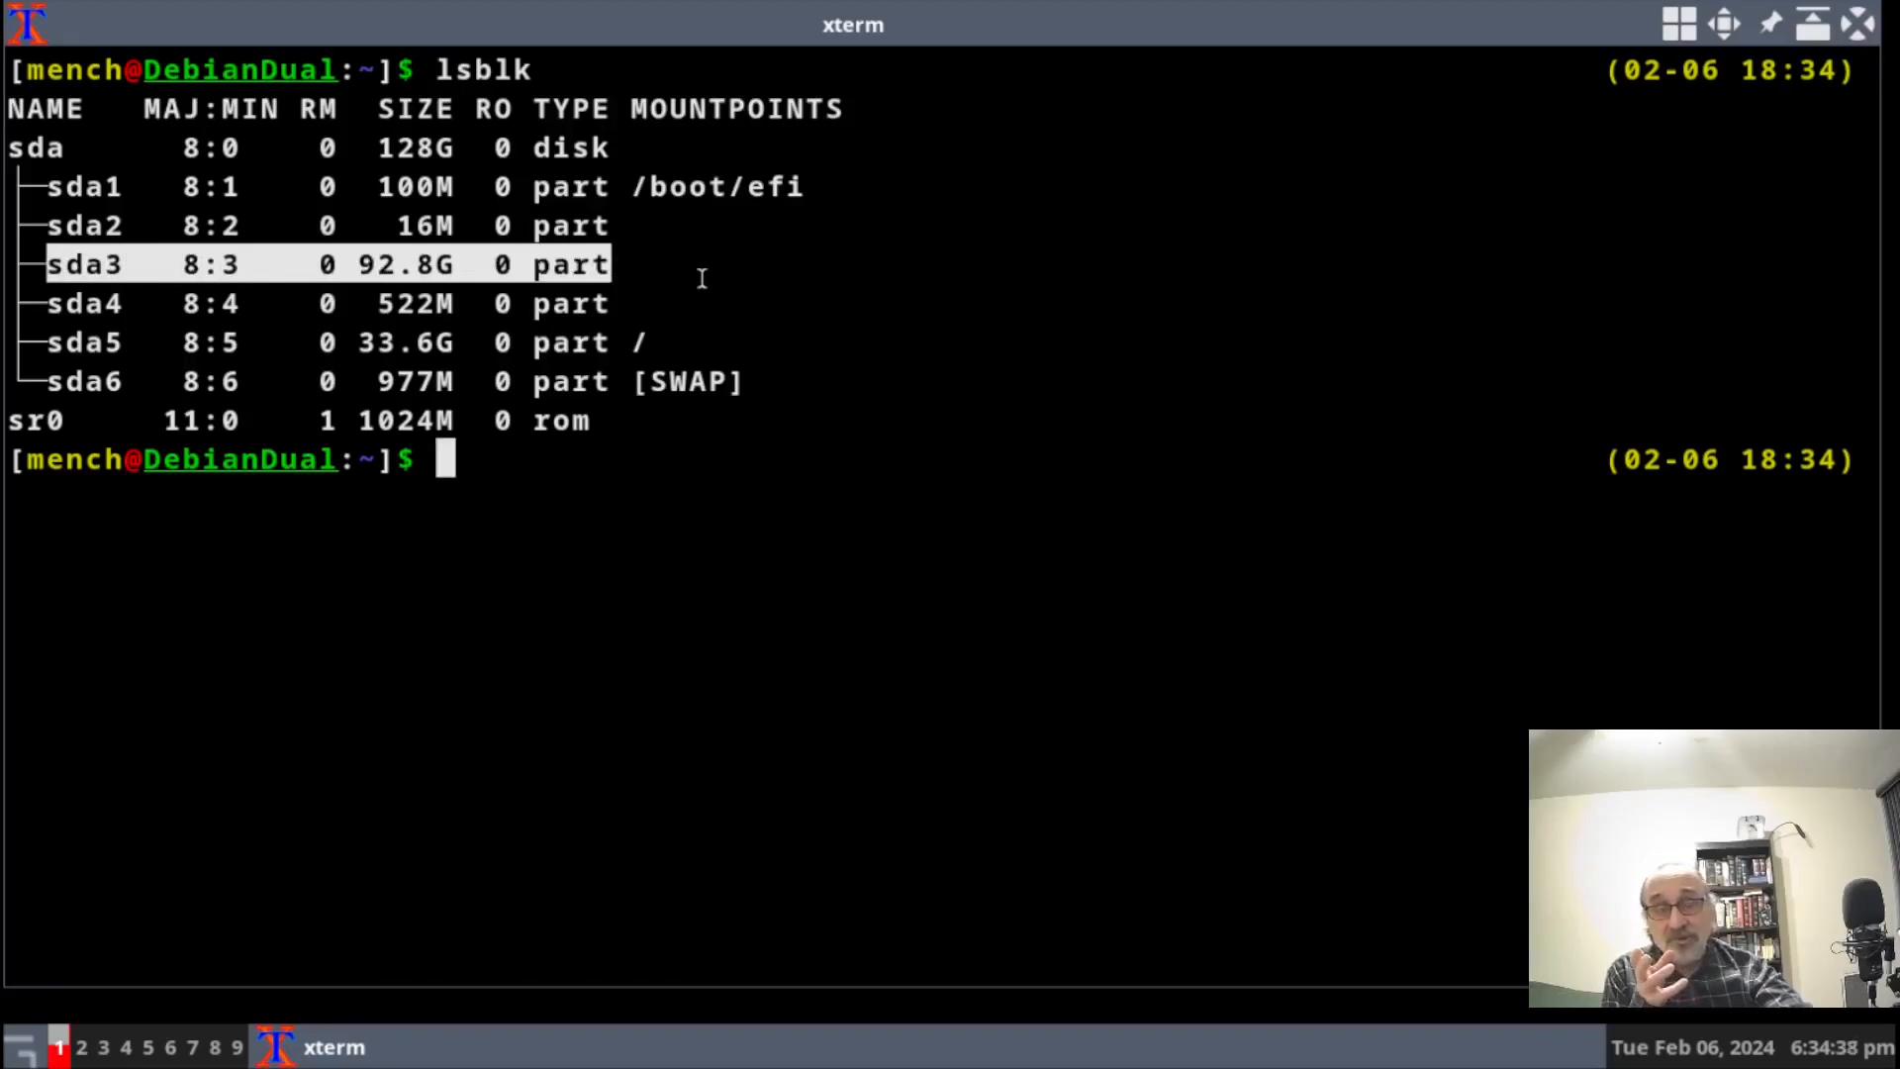
left_click_drag(27, 381, 757, 396)
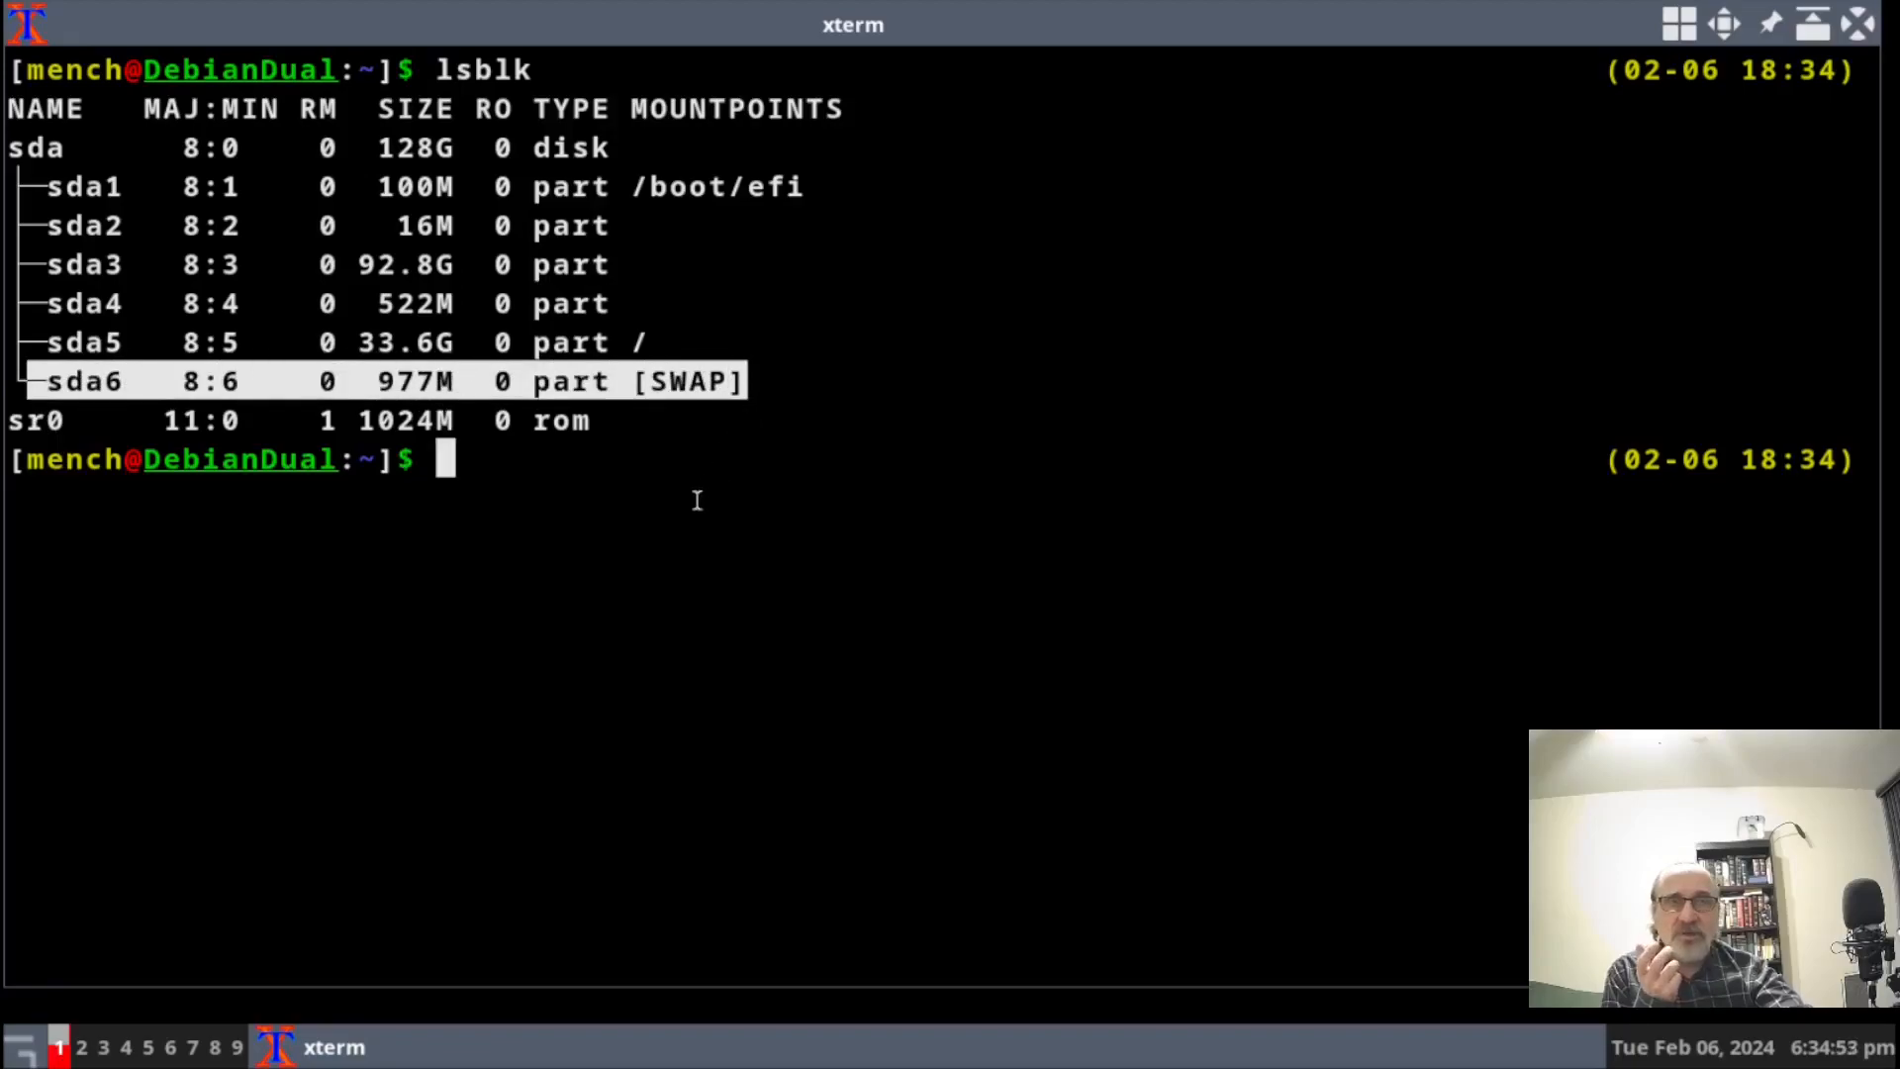
left_click(461, 320)
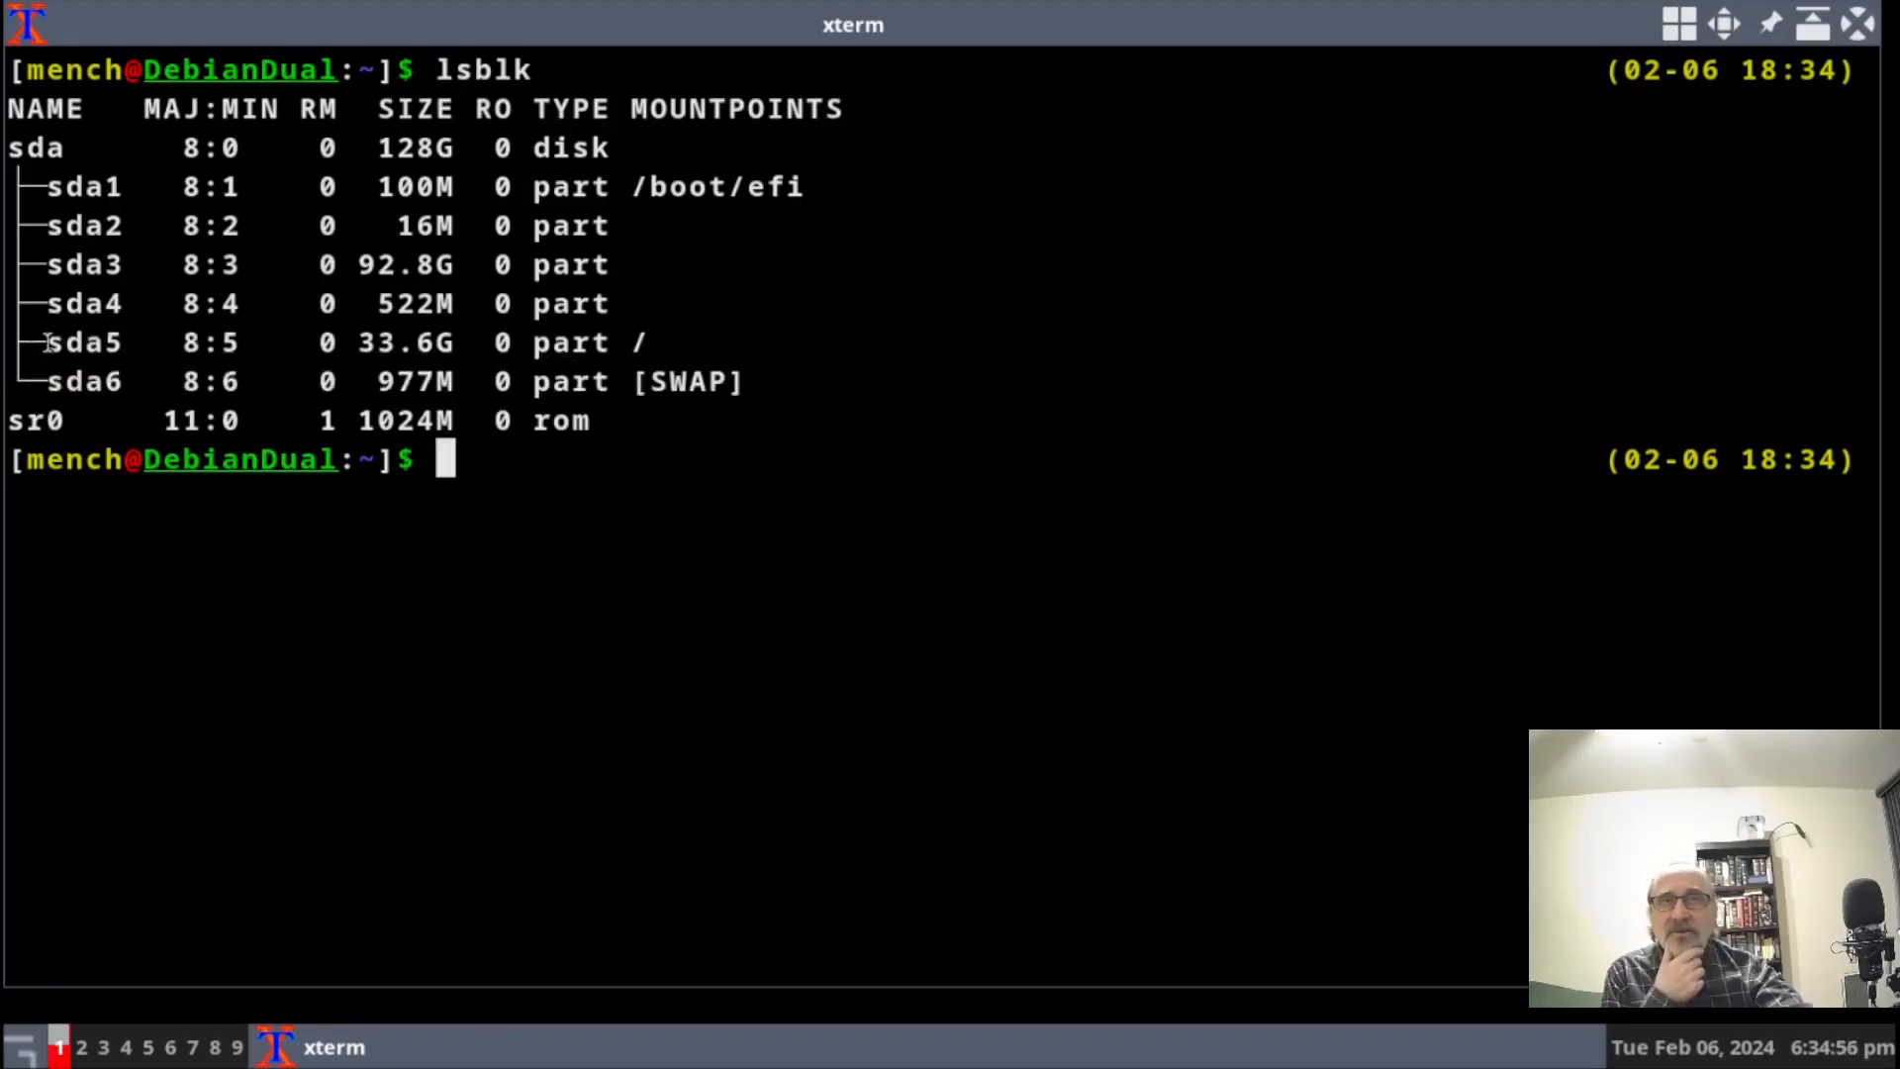
left_click_drag(45, 341, 679, 348)
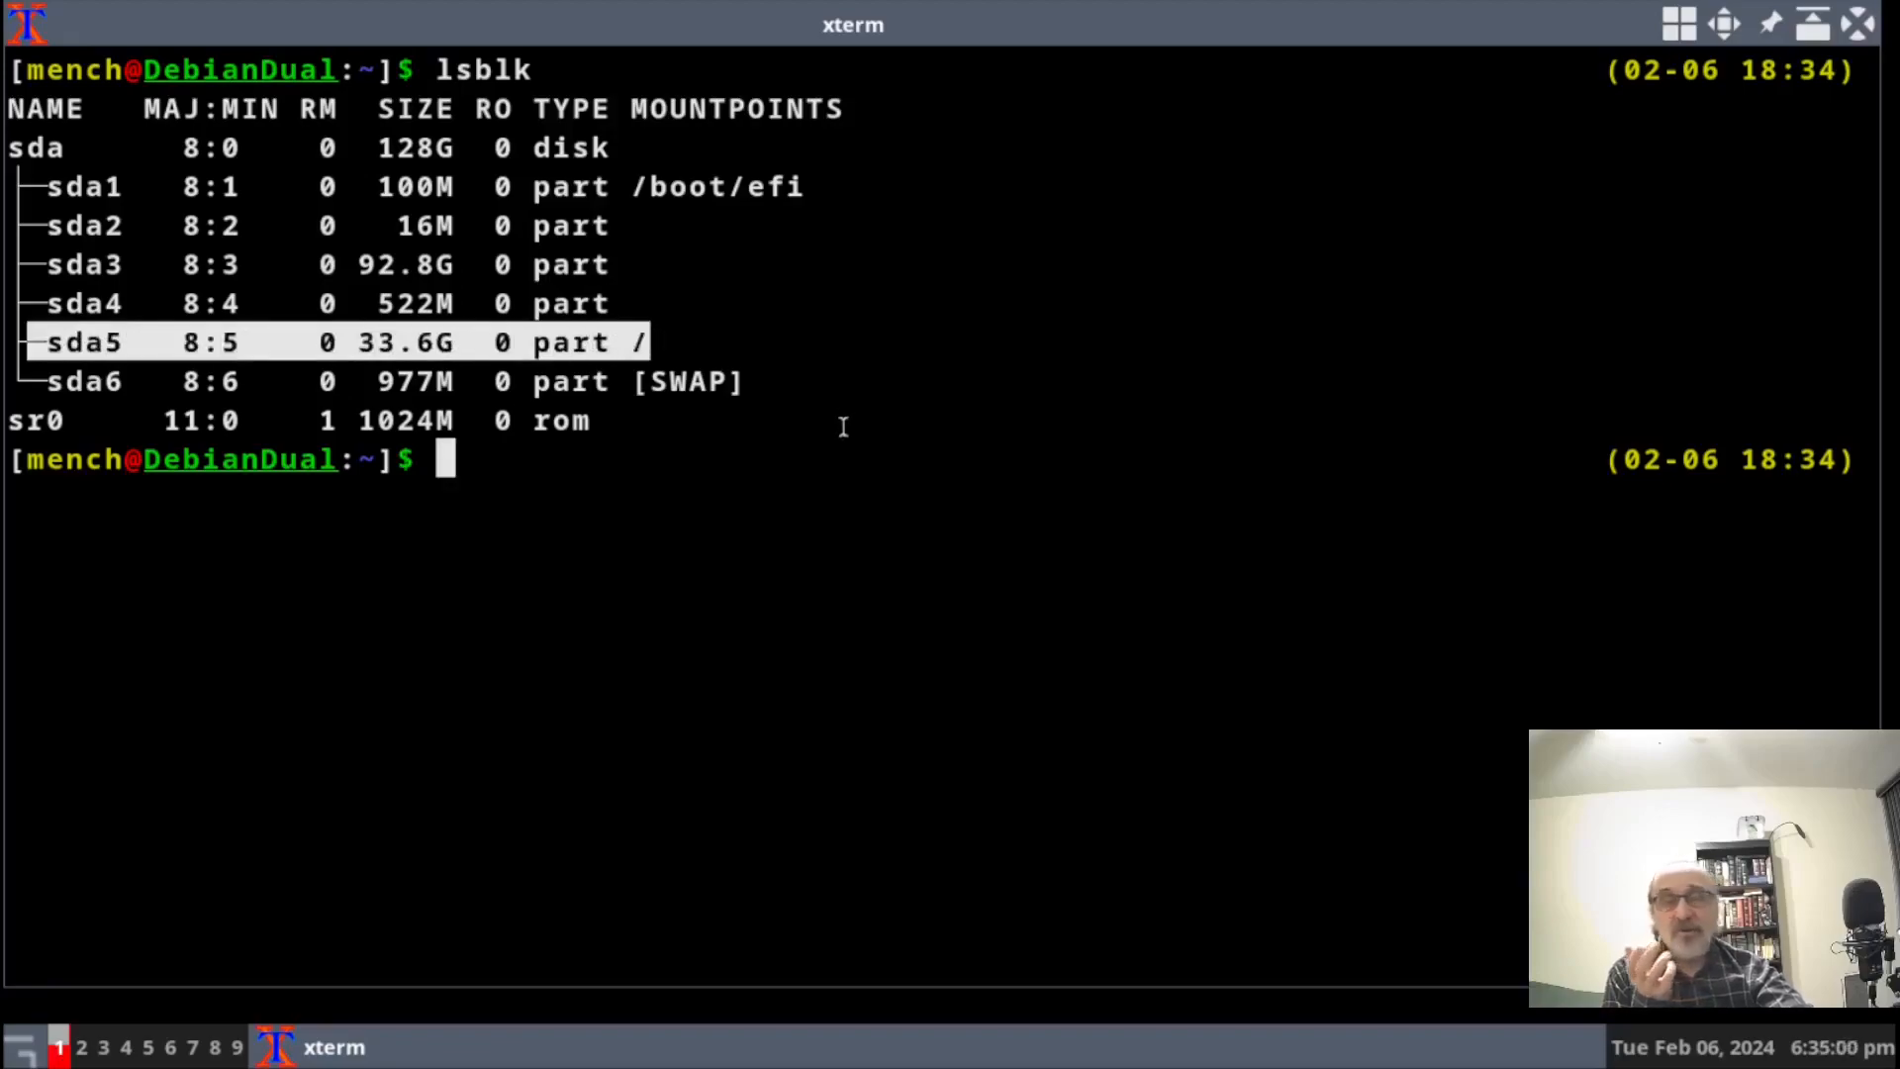
left_click(1856, 27)
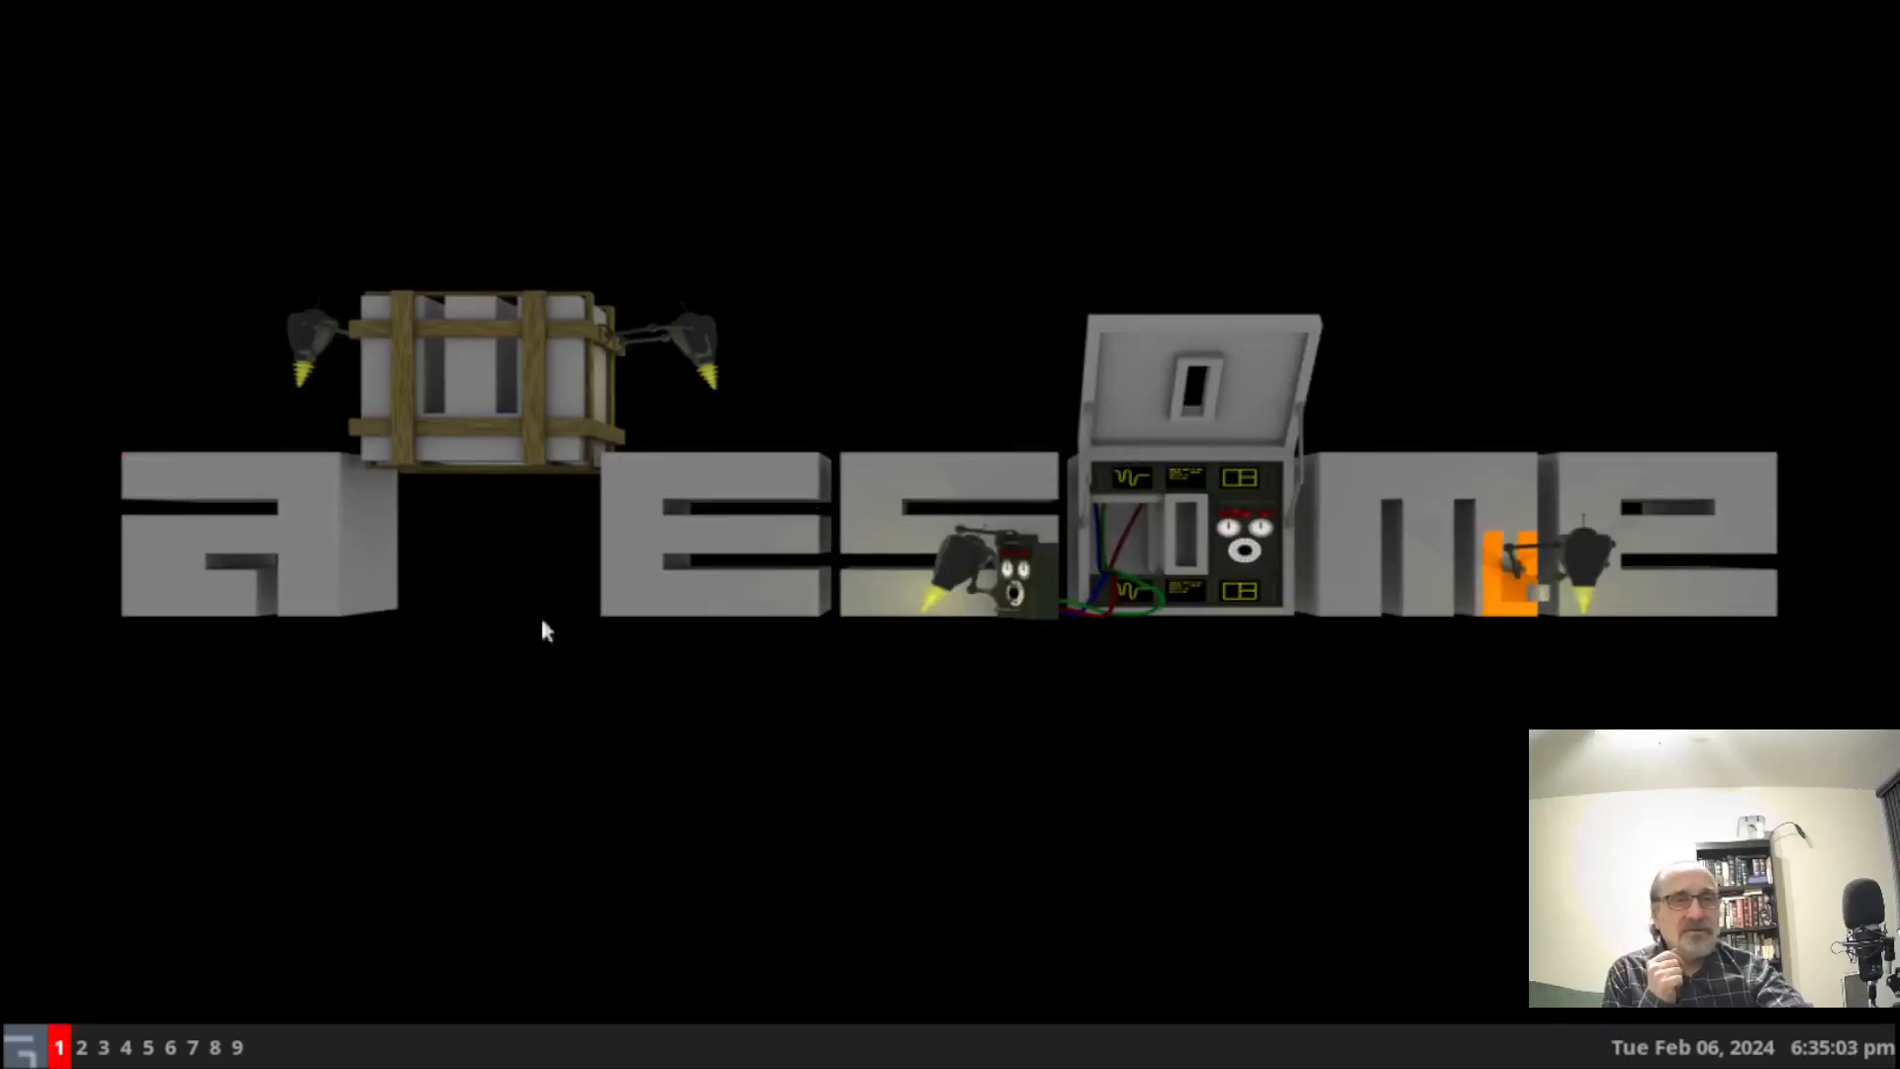
Open the Disk usage analyzer and scan the DebianDual root volume to examine its space usage.
right_click(468, 588)
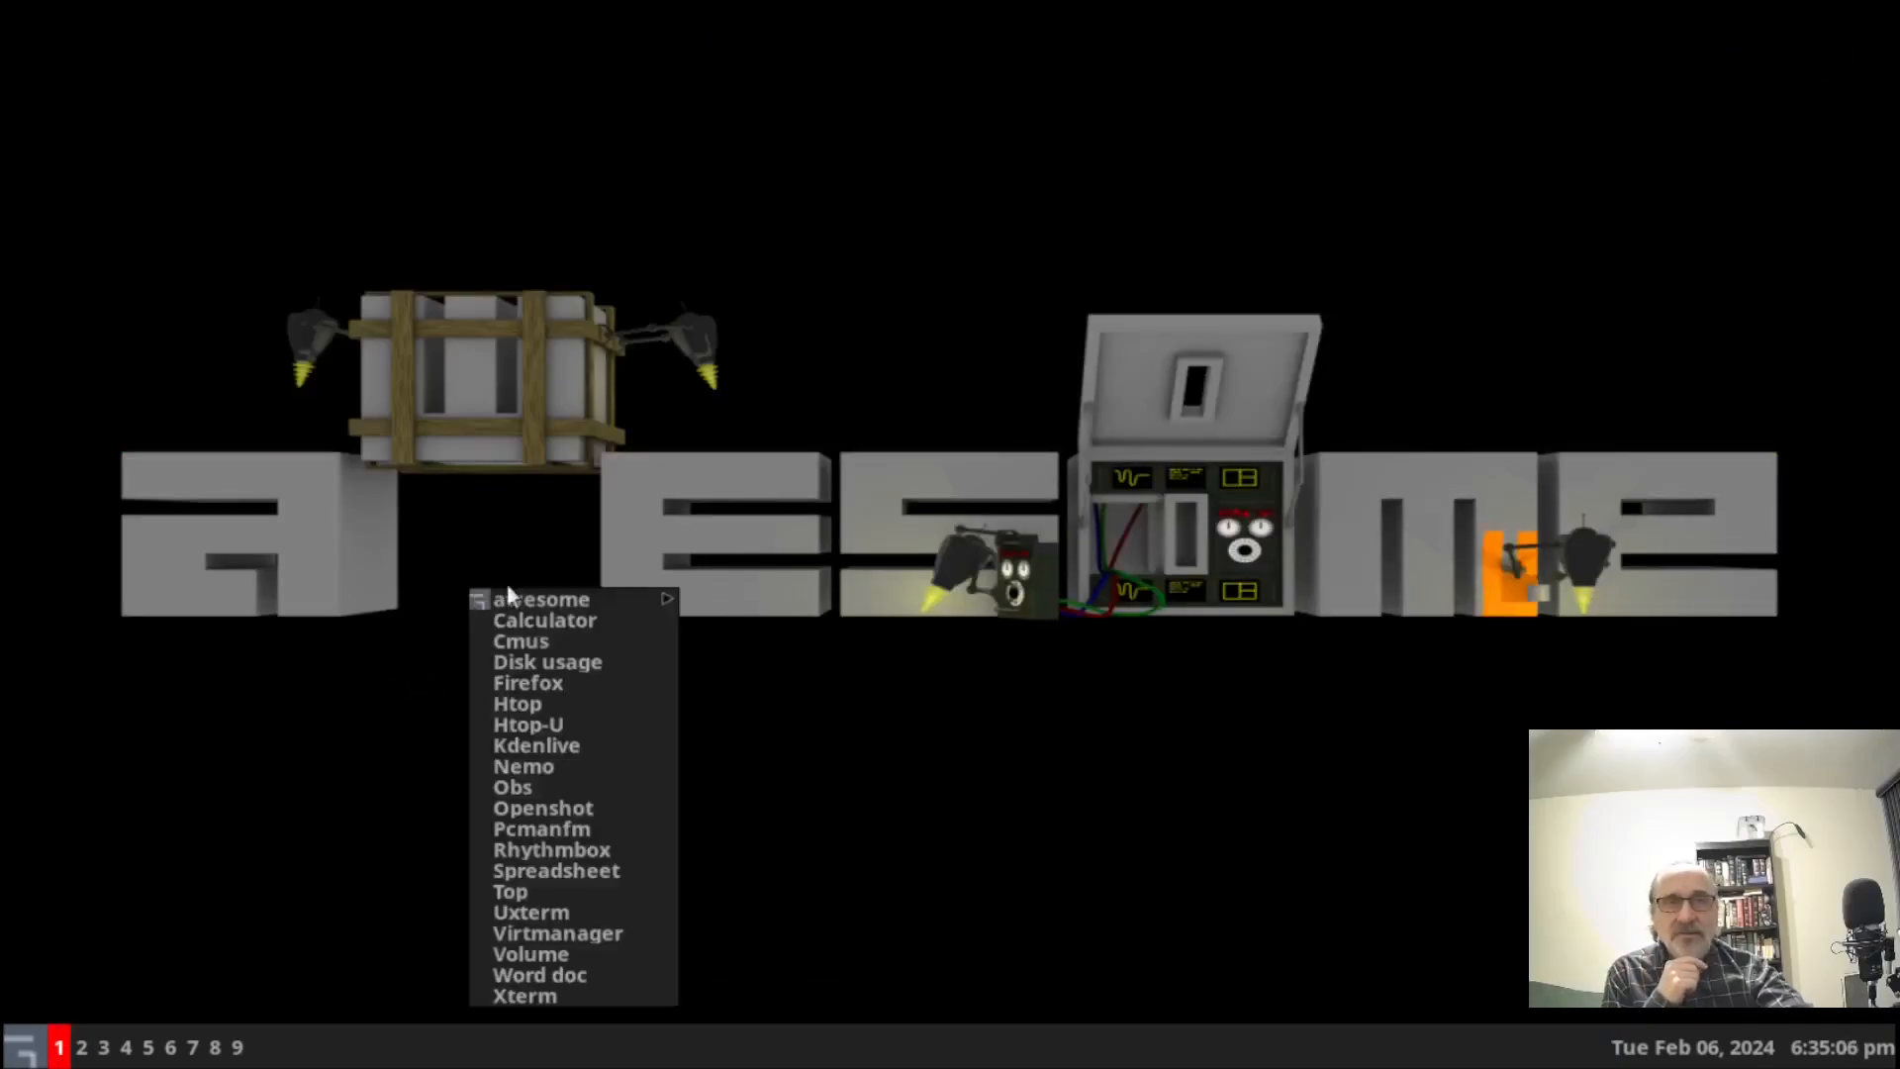
left_click(581, 661)
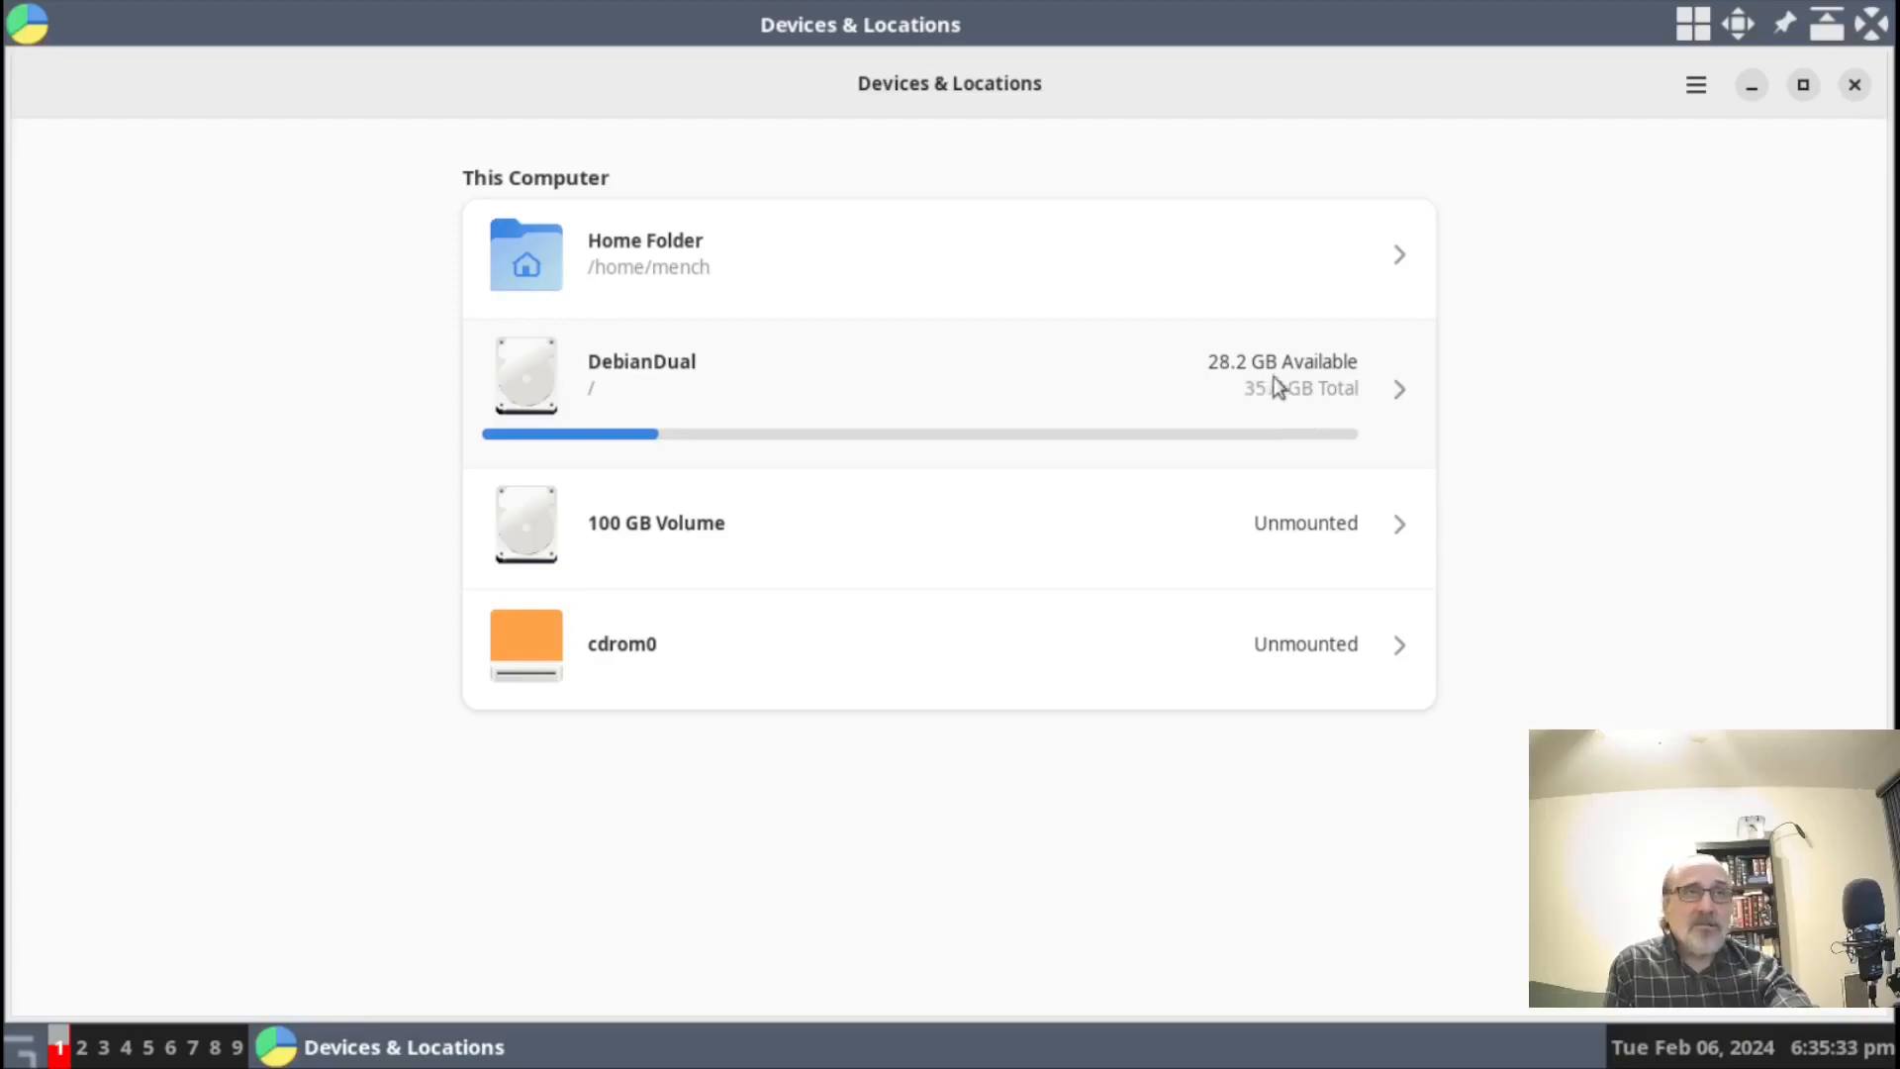
left_click(661, 377)
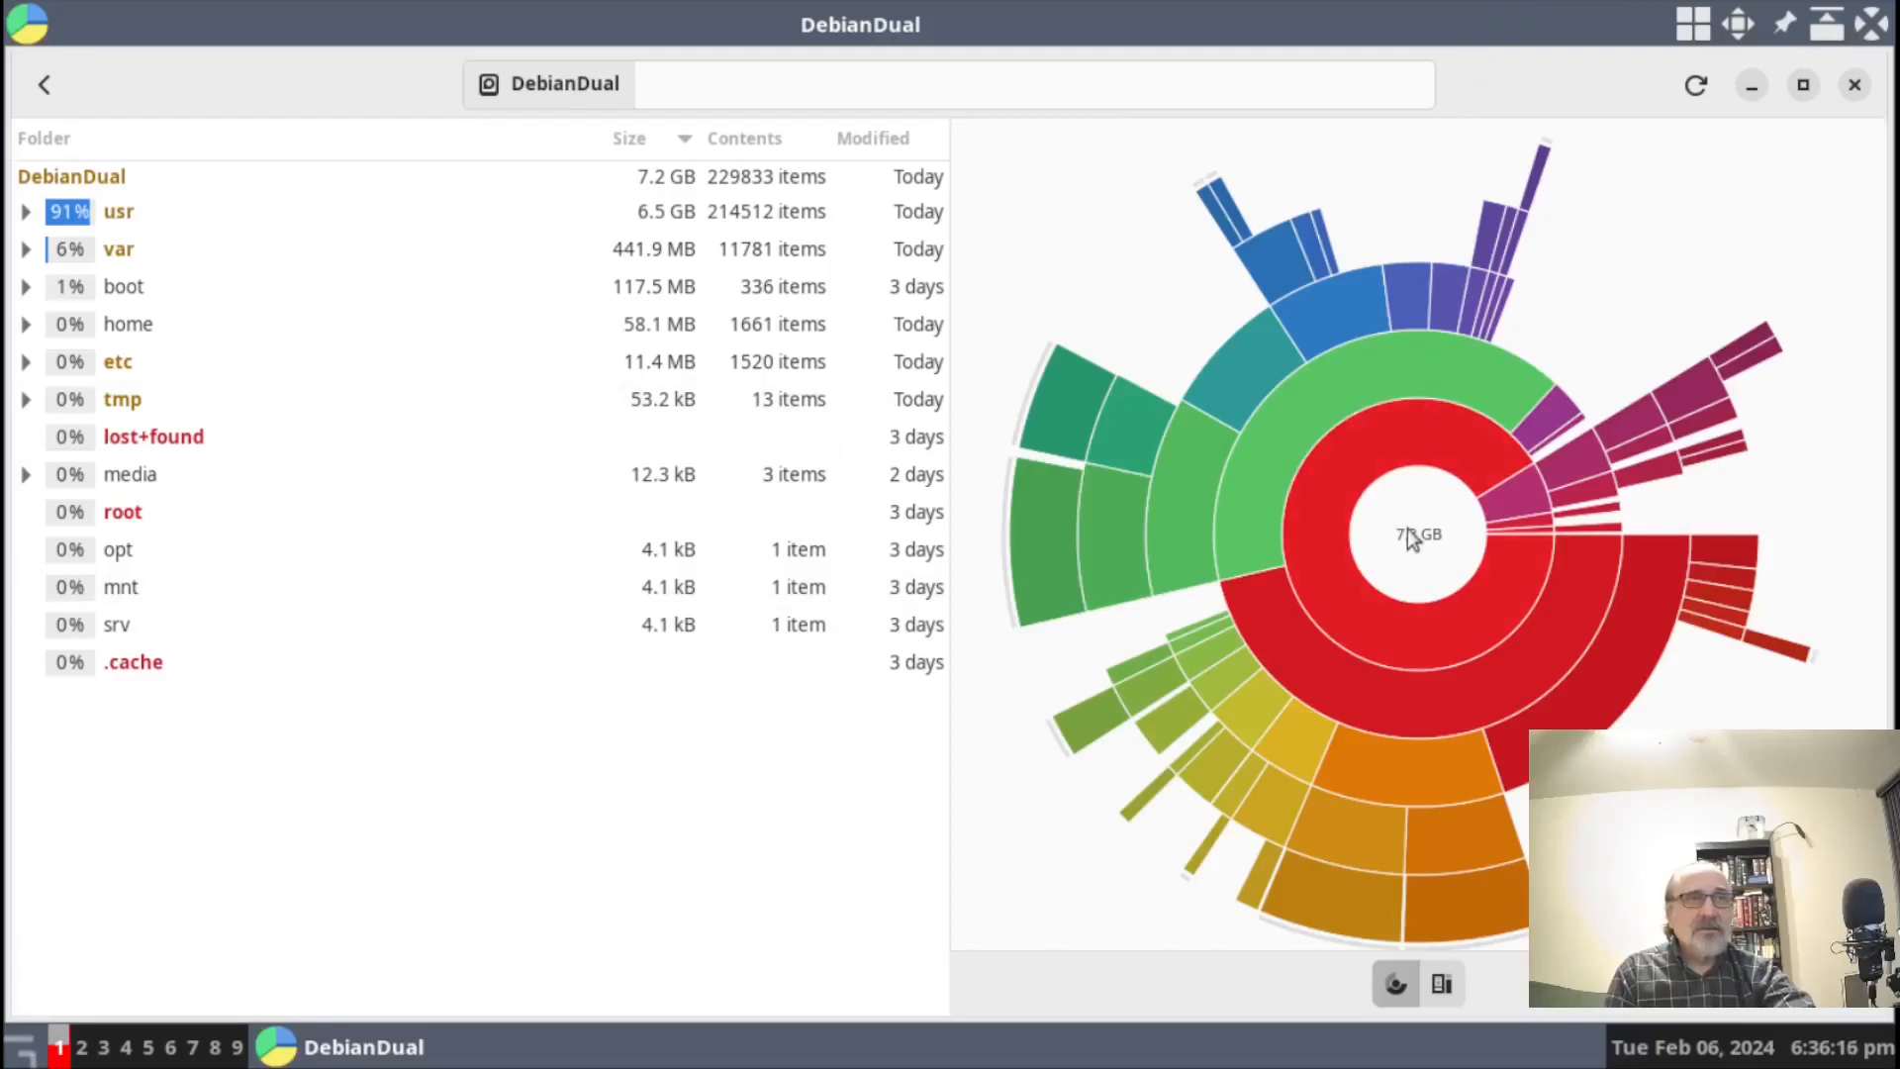
Leave the DebianDual disk usage results and restart the machine with sudo reboot in an xterm terminal, authenticating with the account password.
mouse_move(1407, 549)
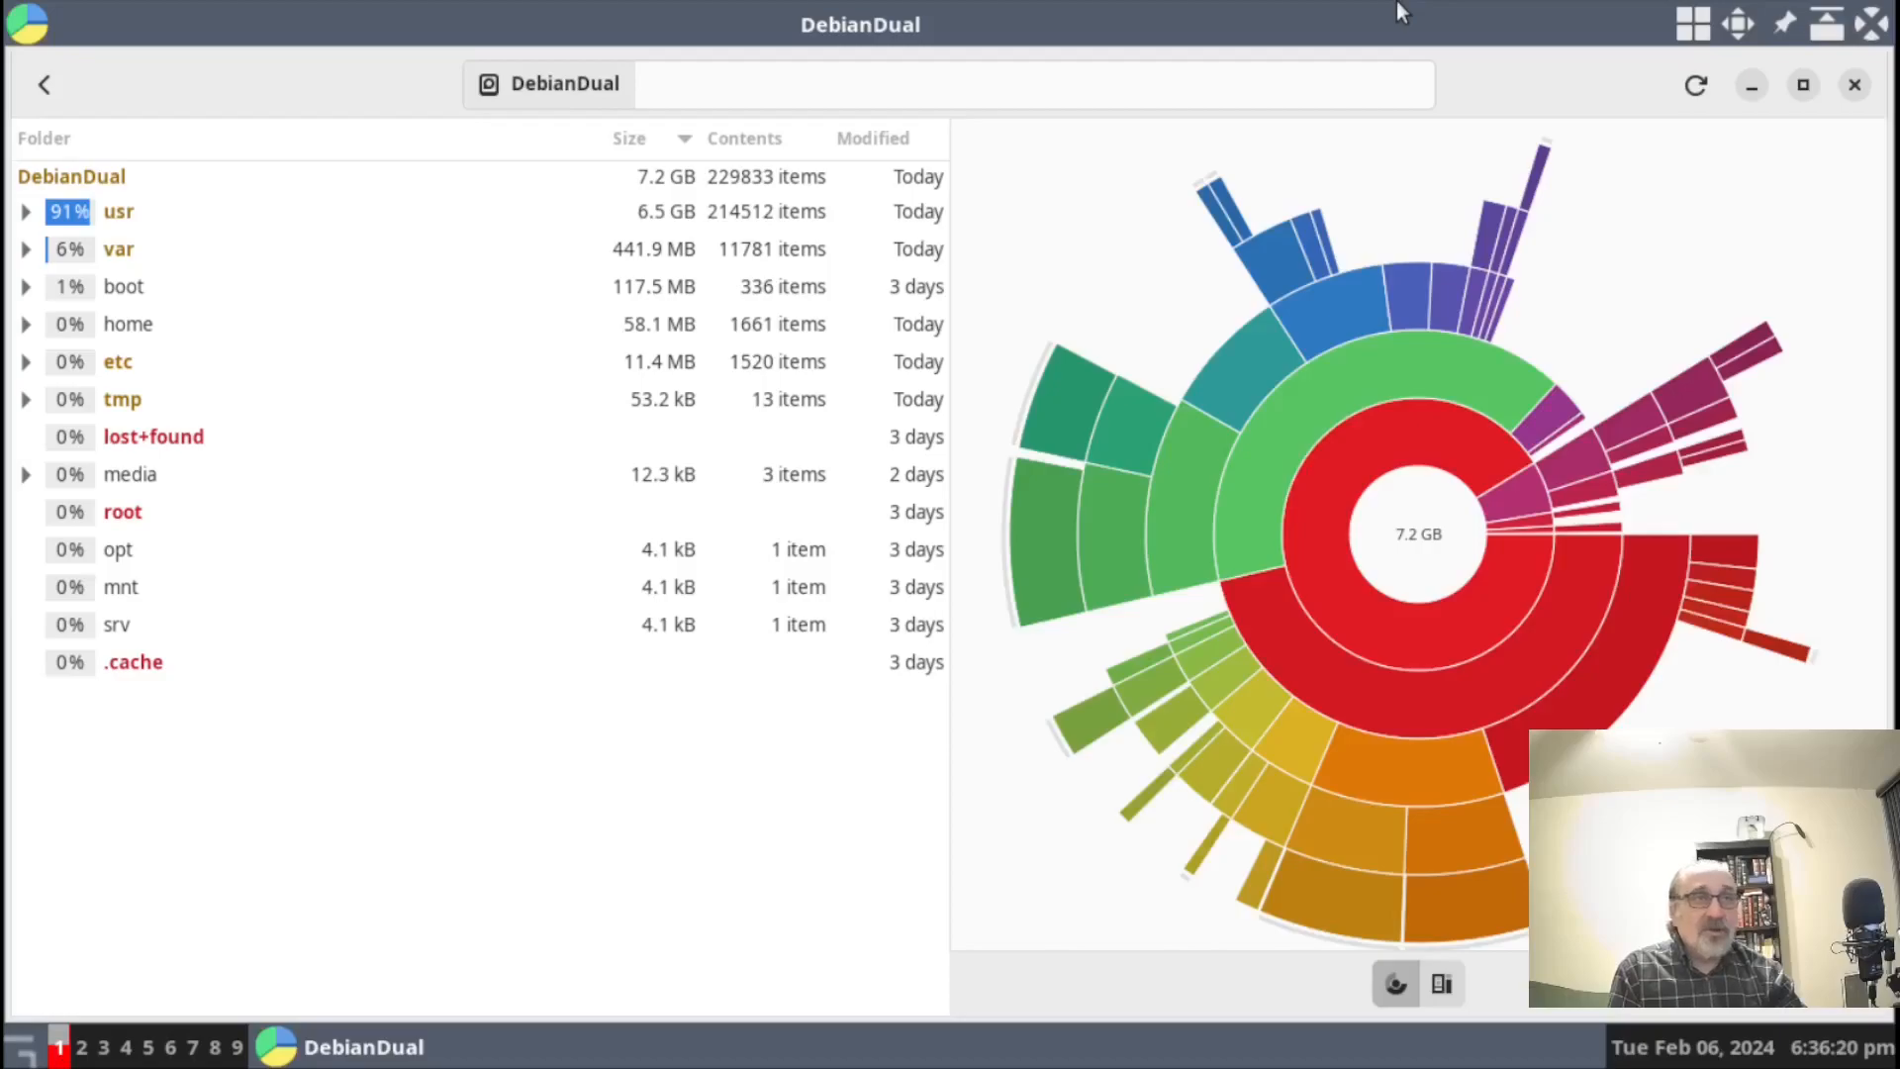
left_click(42, 84)
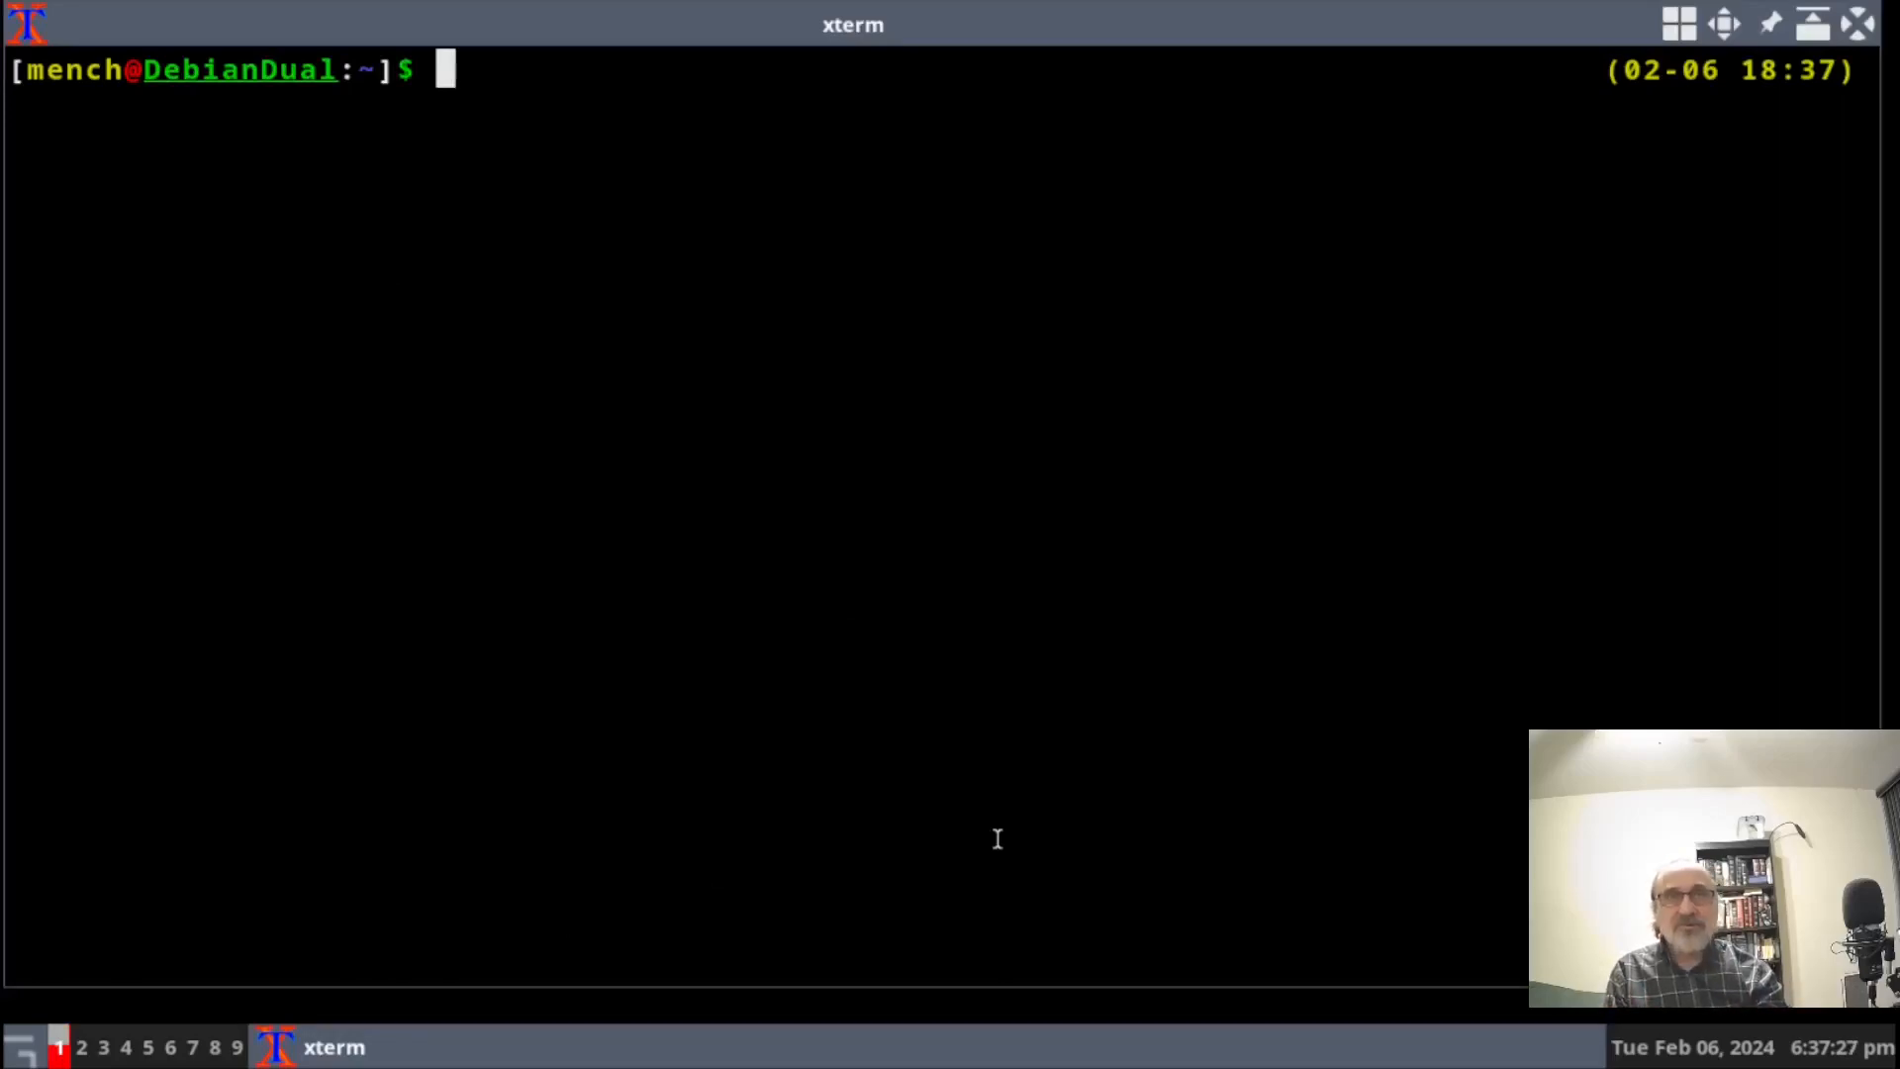
type("sudo reboot")
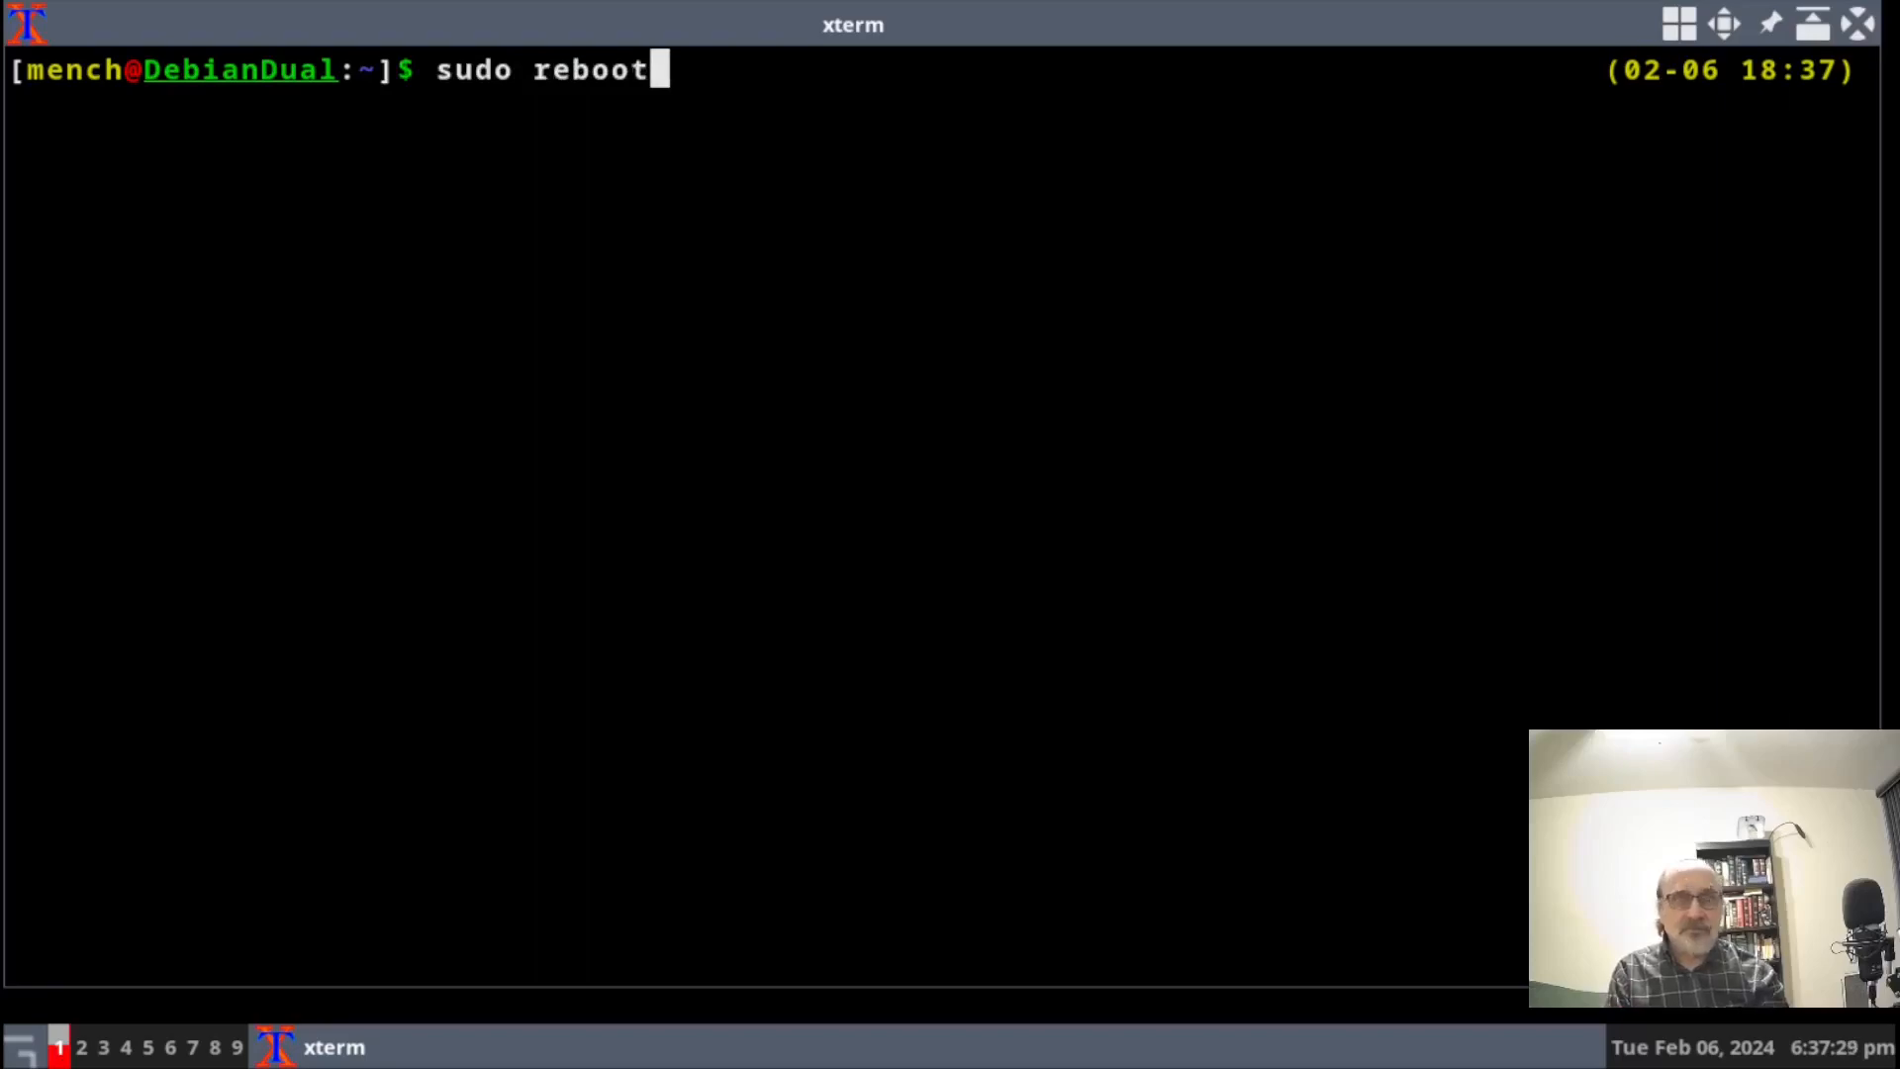
key("Return")
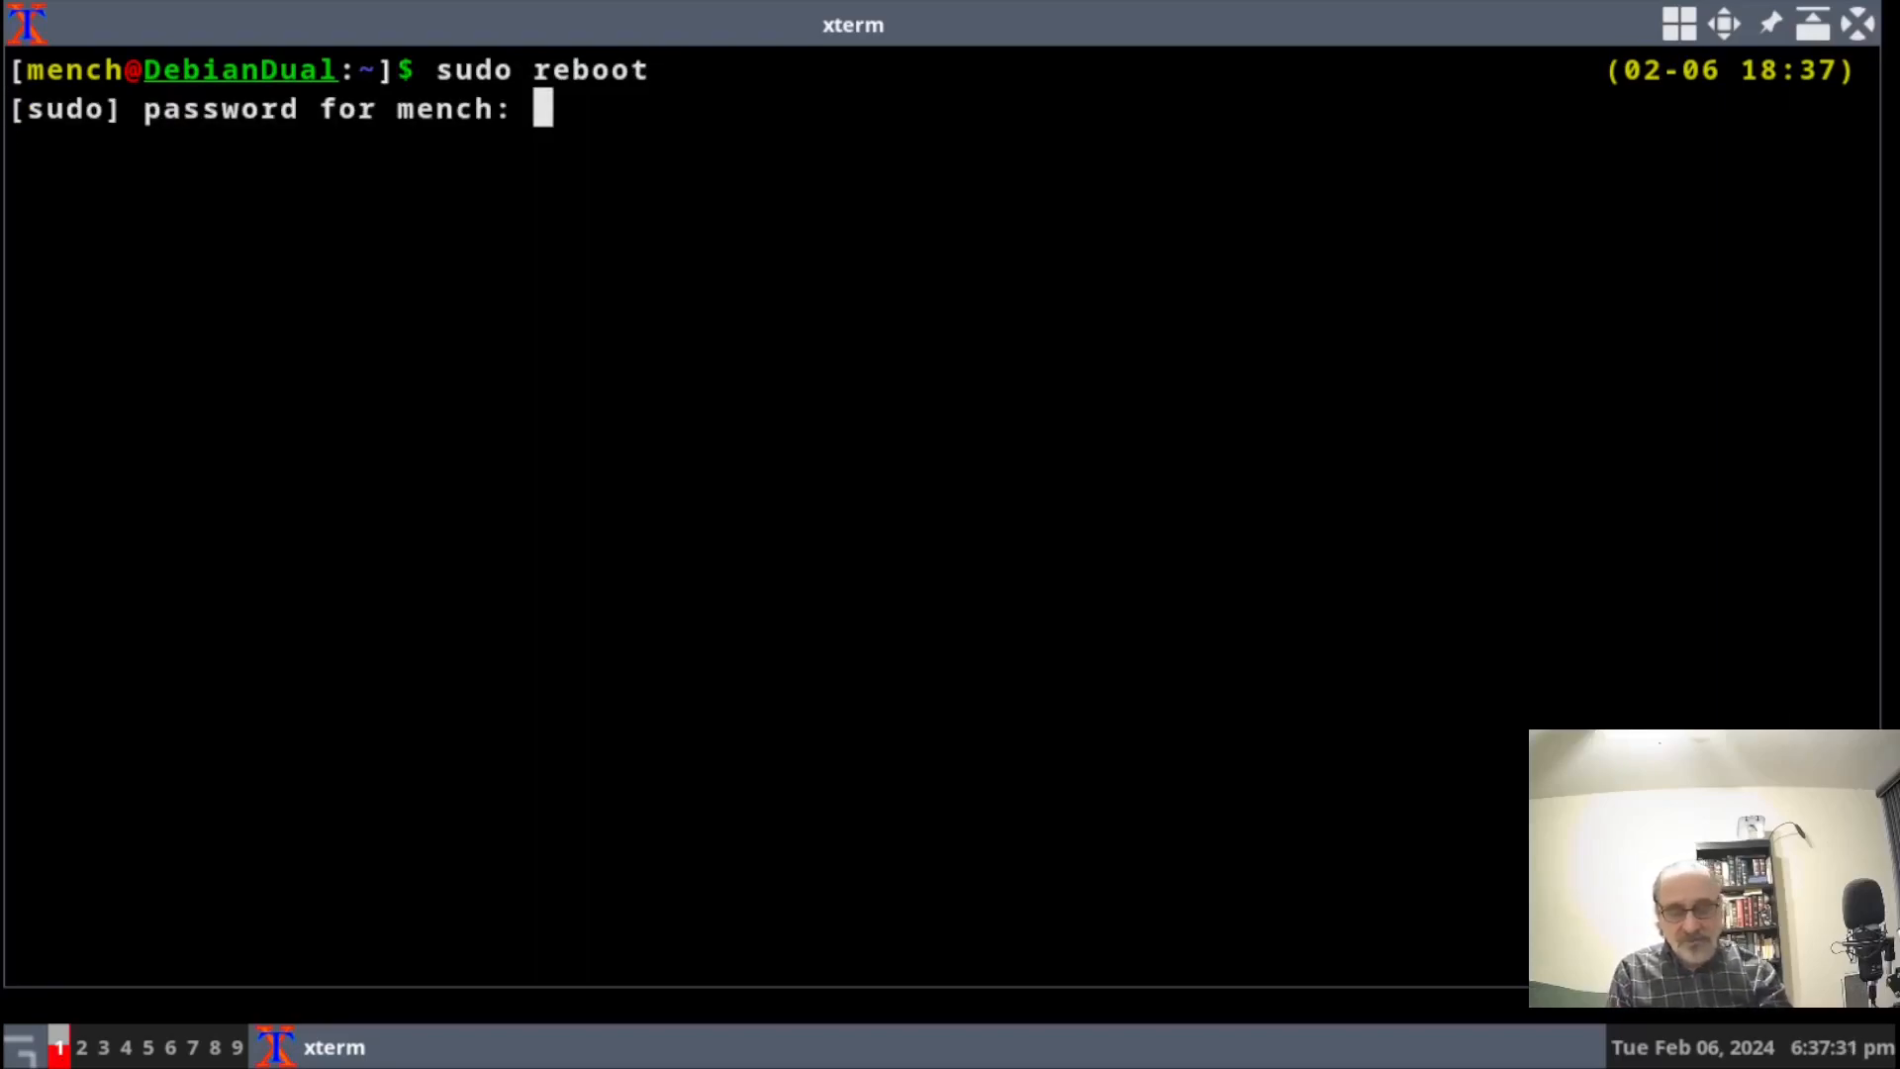
key("Return")
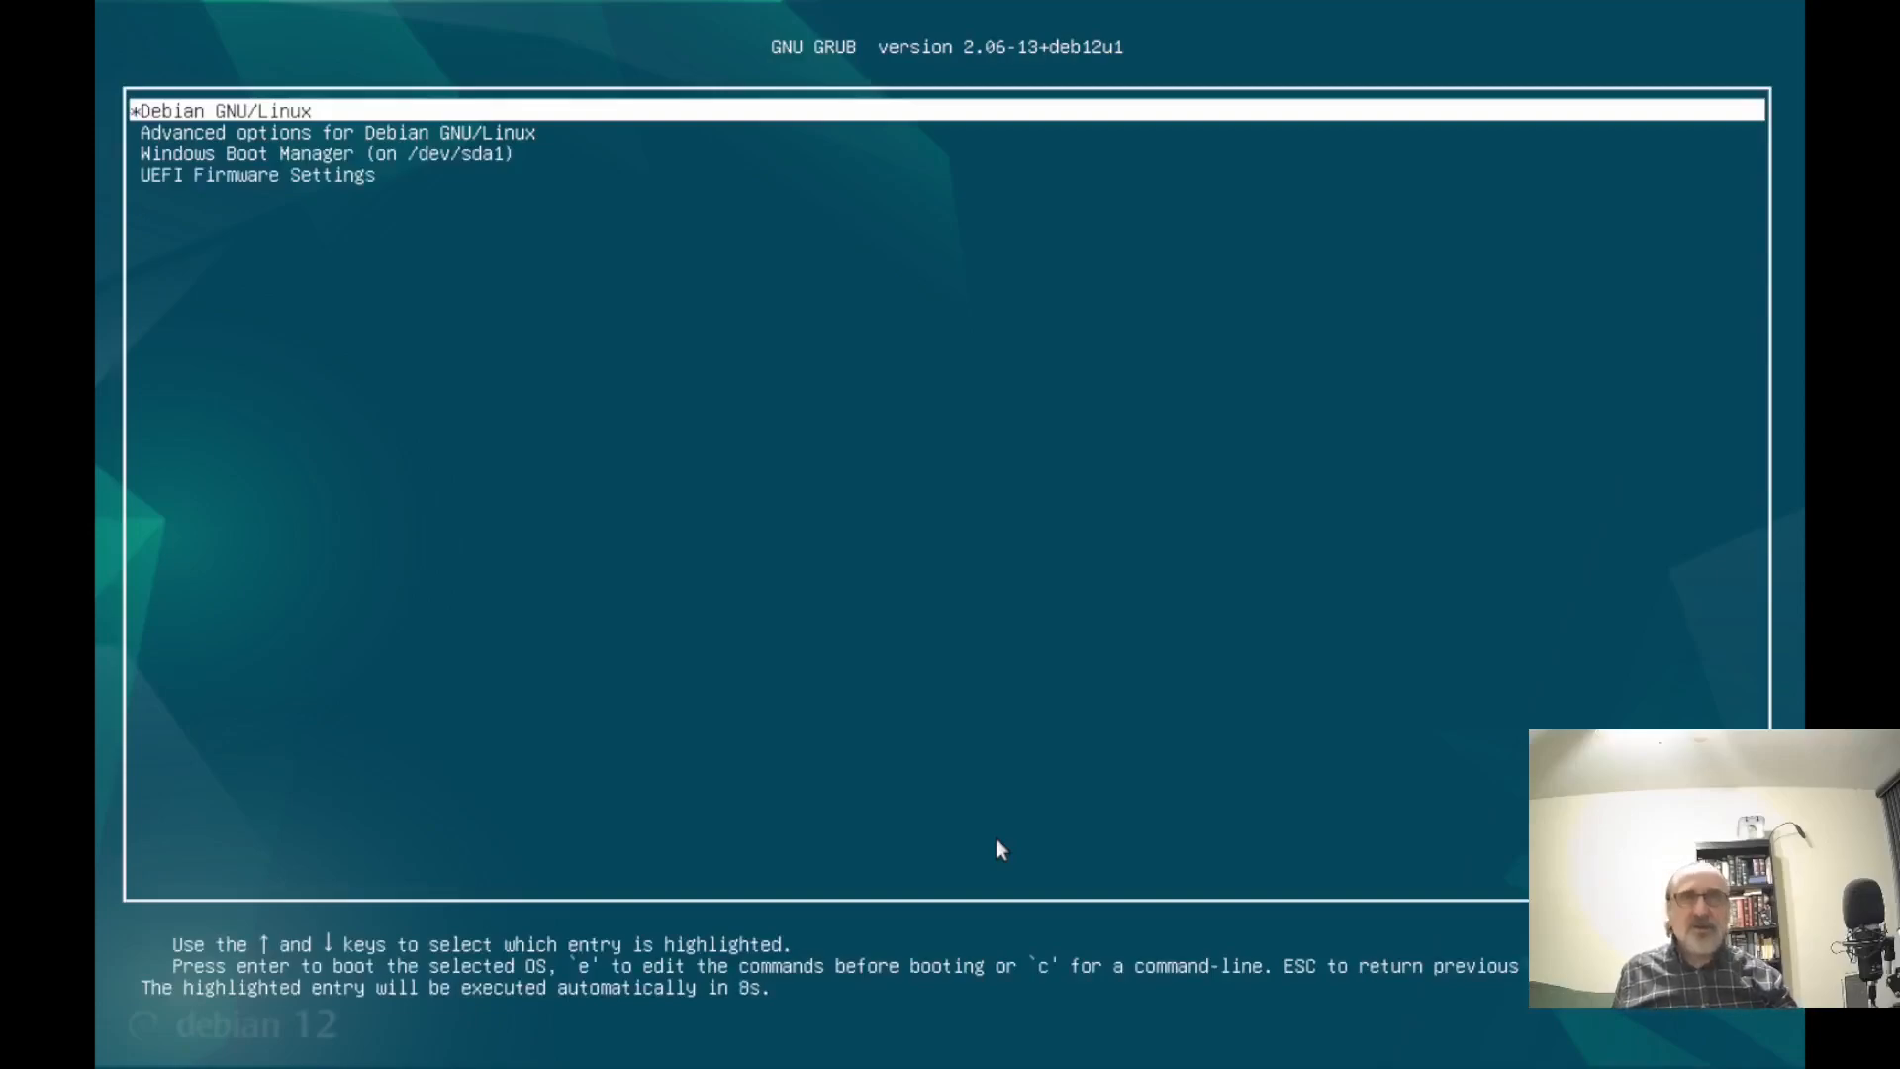
Boot the Windows Boot Manager (on /dev/sda1) entry from the GRUB menu.
key("Down")
key("Down")
key("Up")
key("Up")
key("Down")
key("Down")
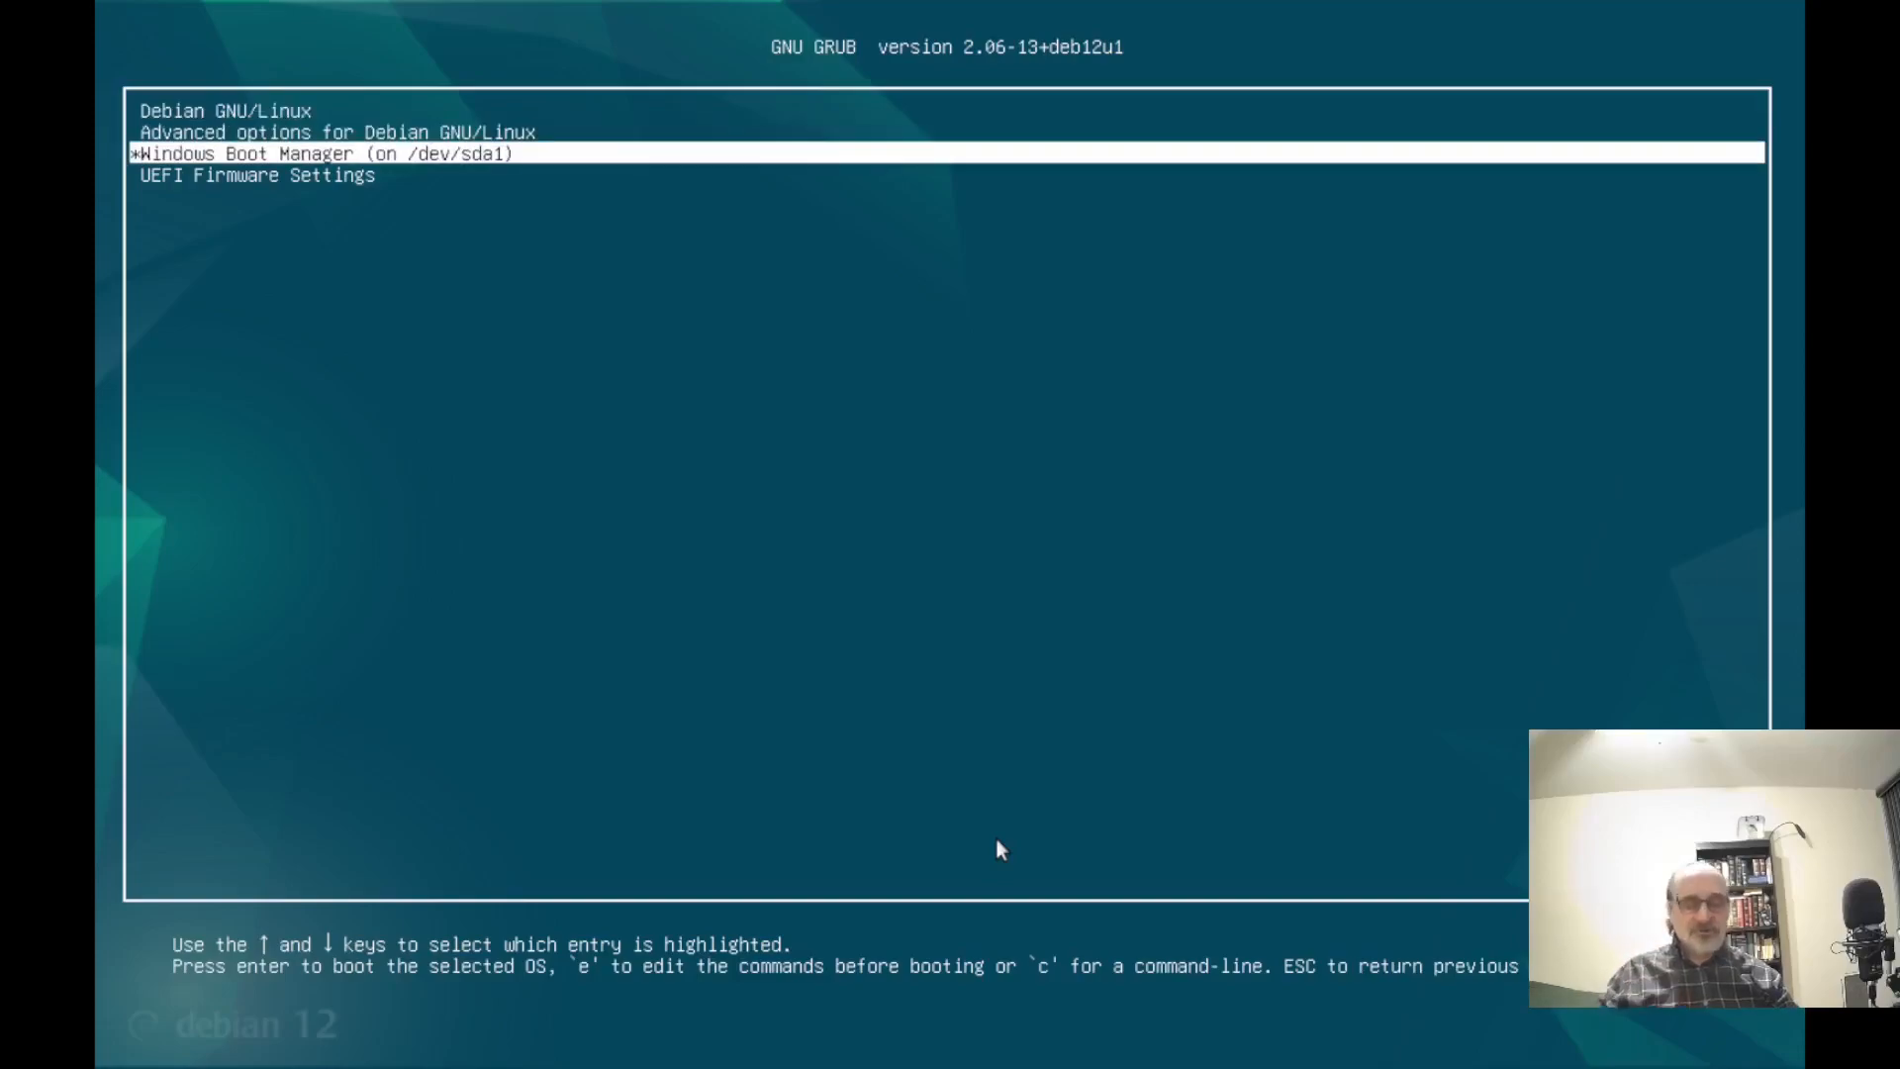
key("Return")
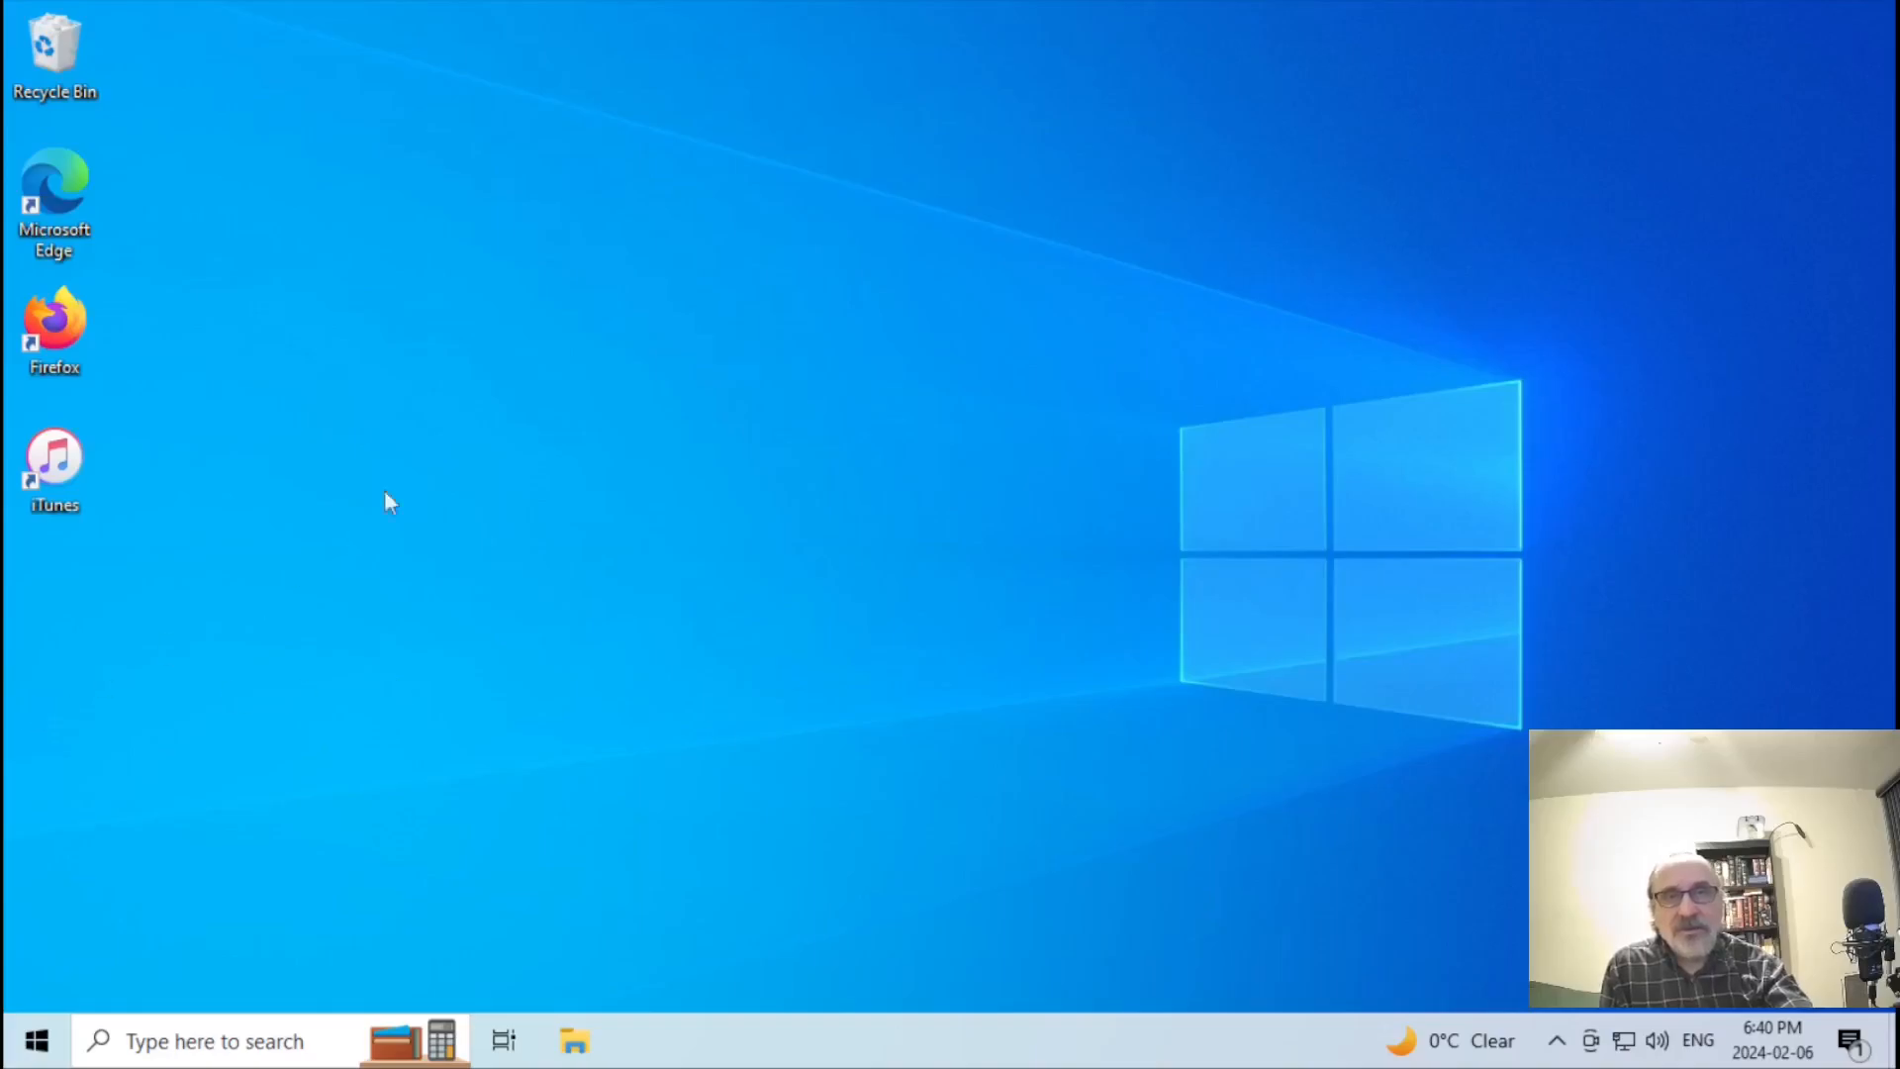
Check the capacity and free space of Local Disk (C:) in its properties, and close File Explorer.
left_click(571, 1047)
left_click(133, 713)
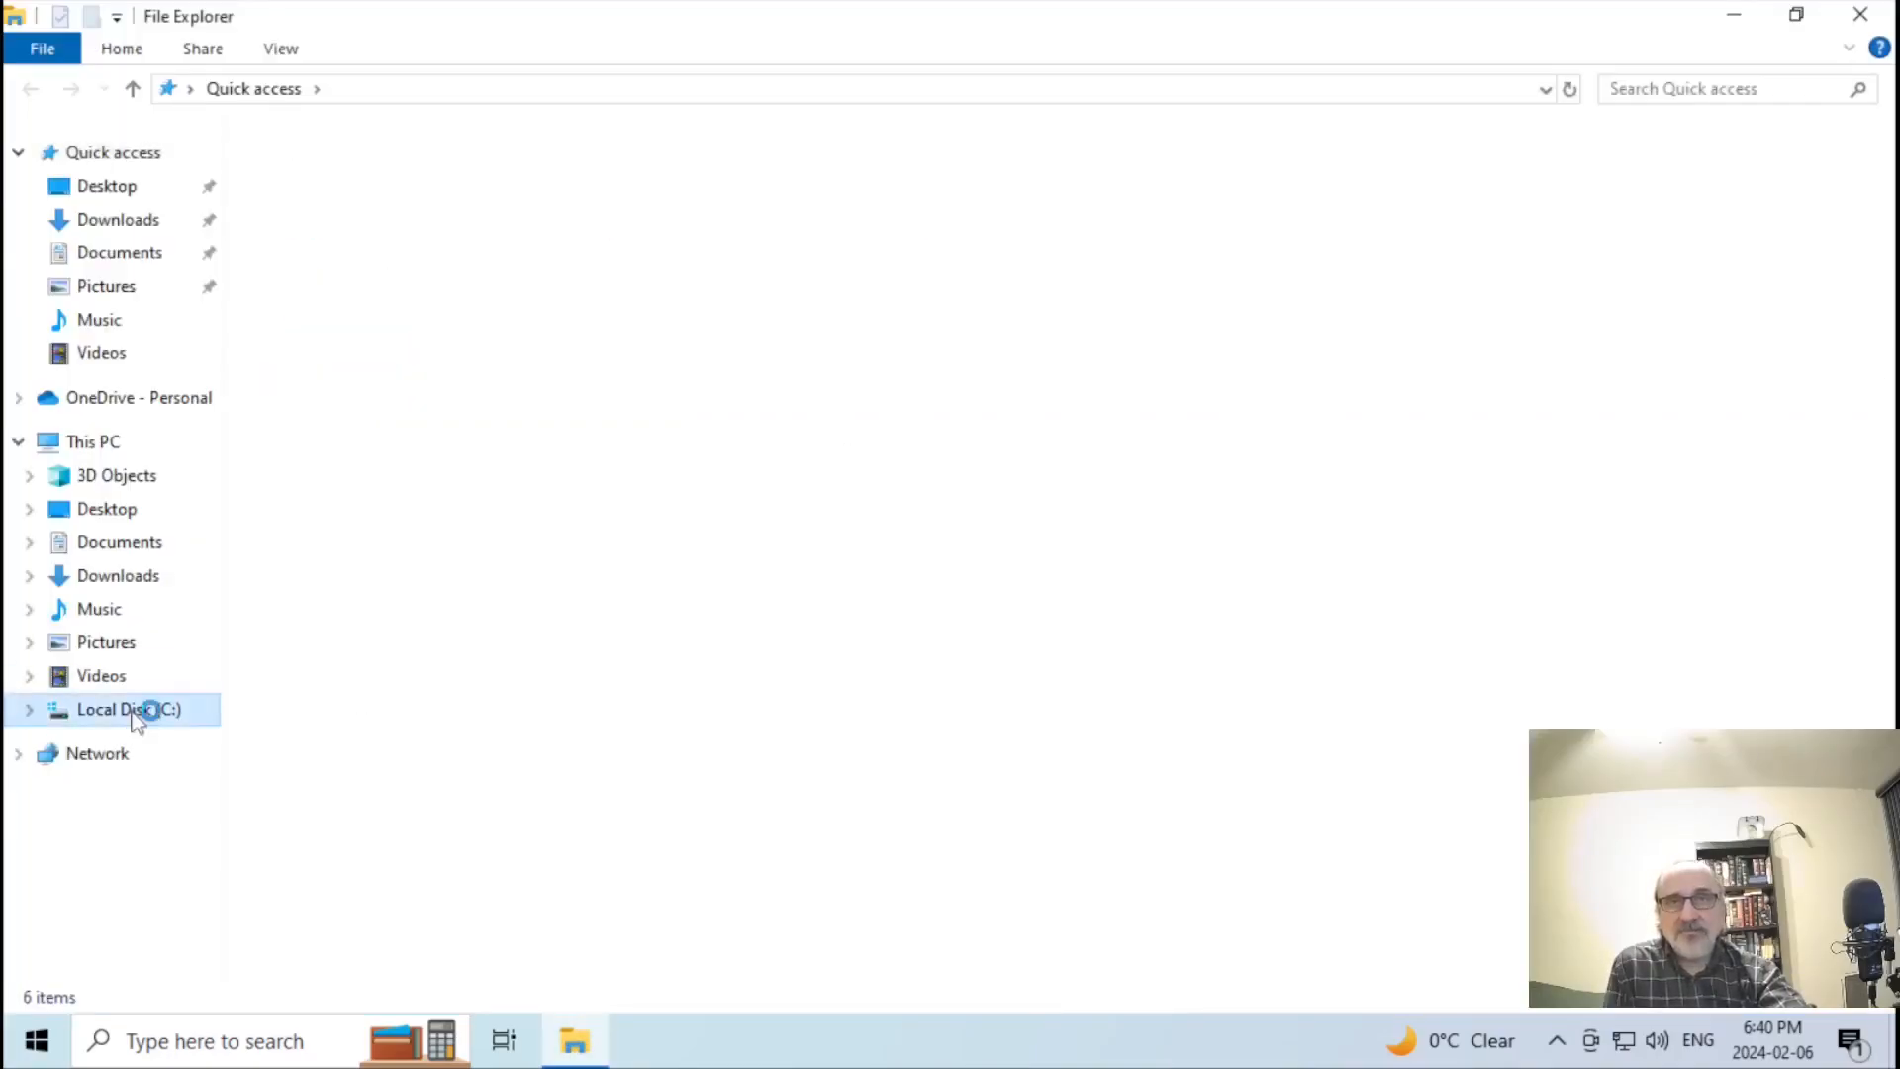
right_click(162, 710)
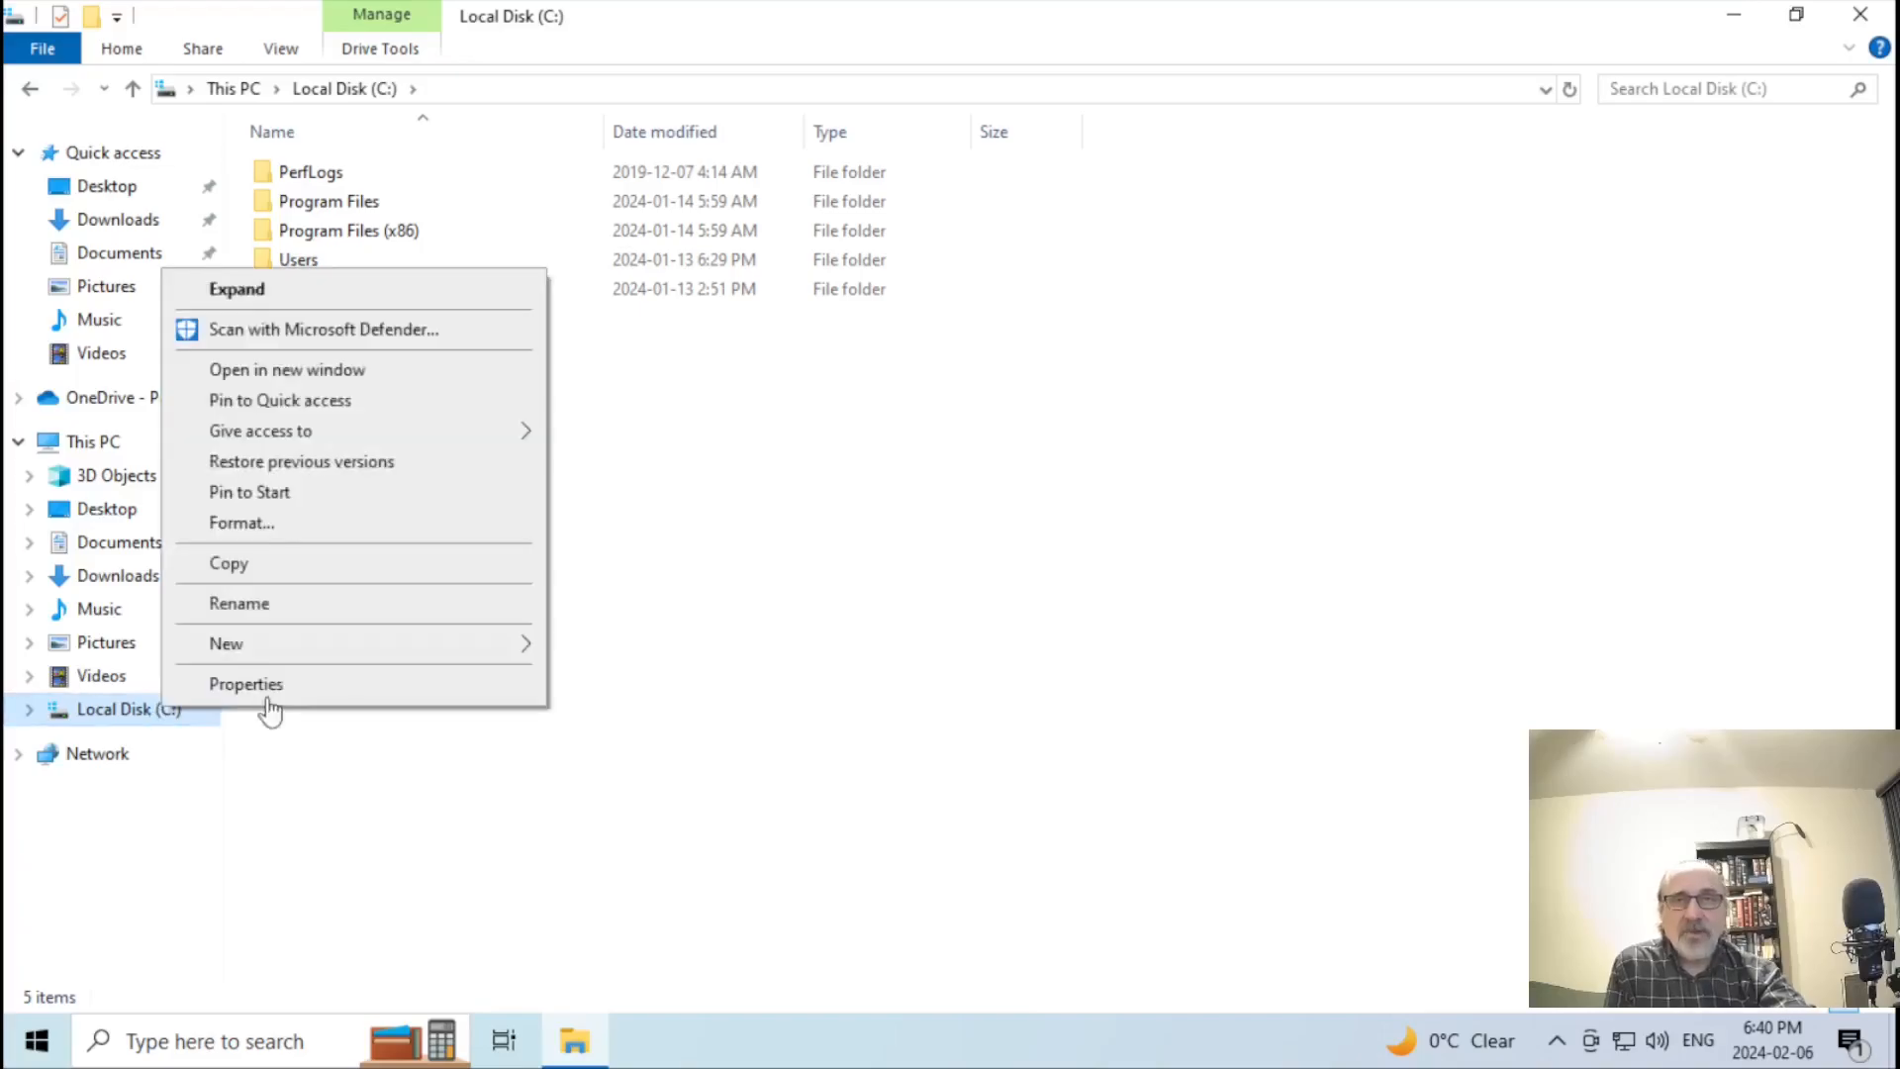
left_click(290, 688)
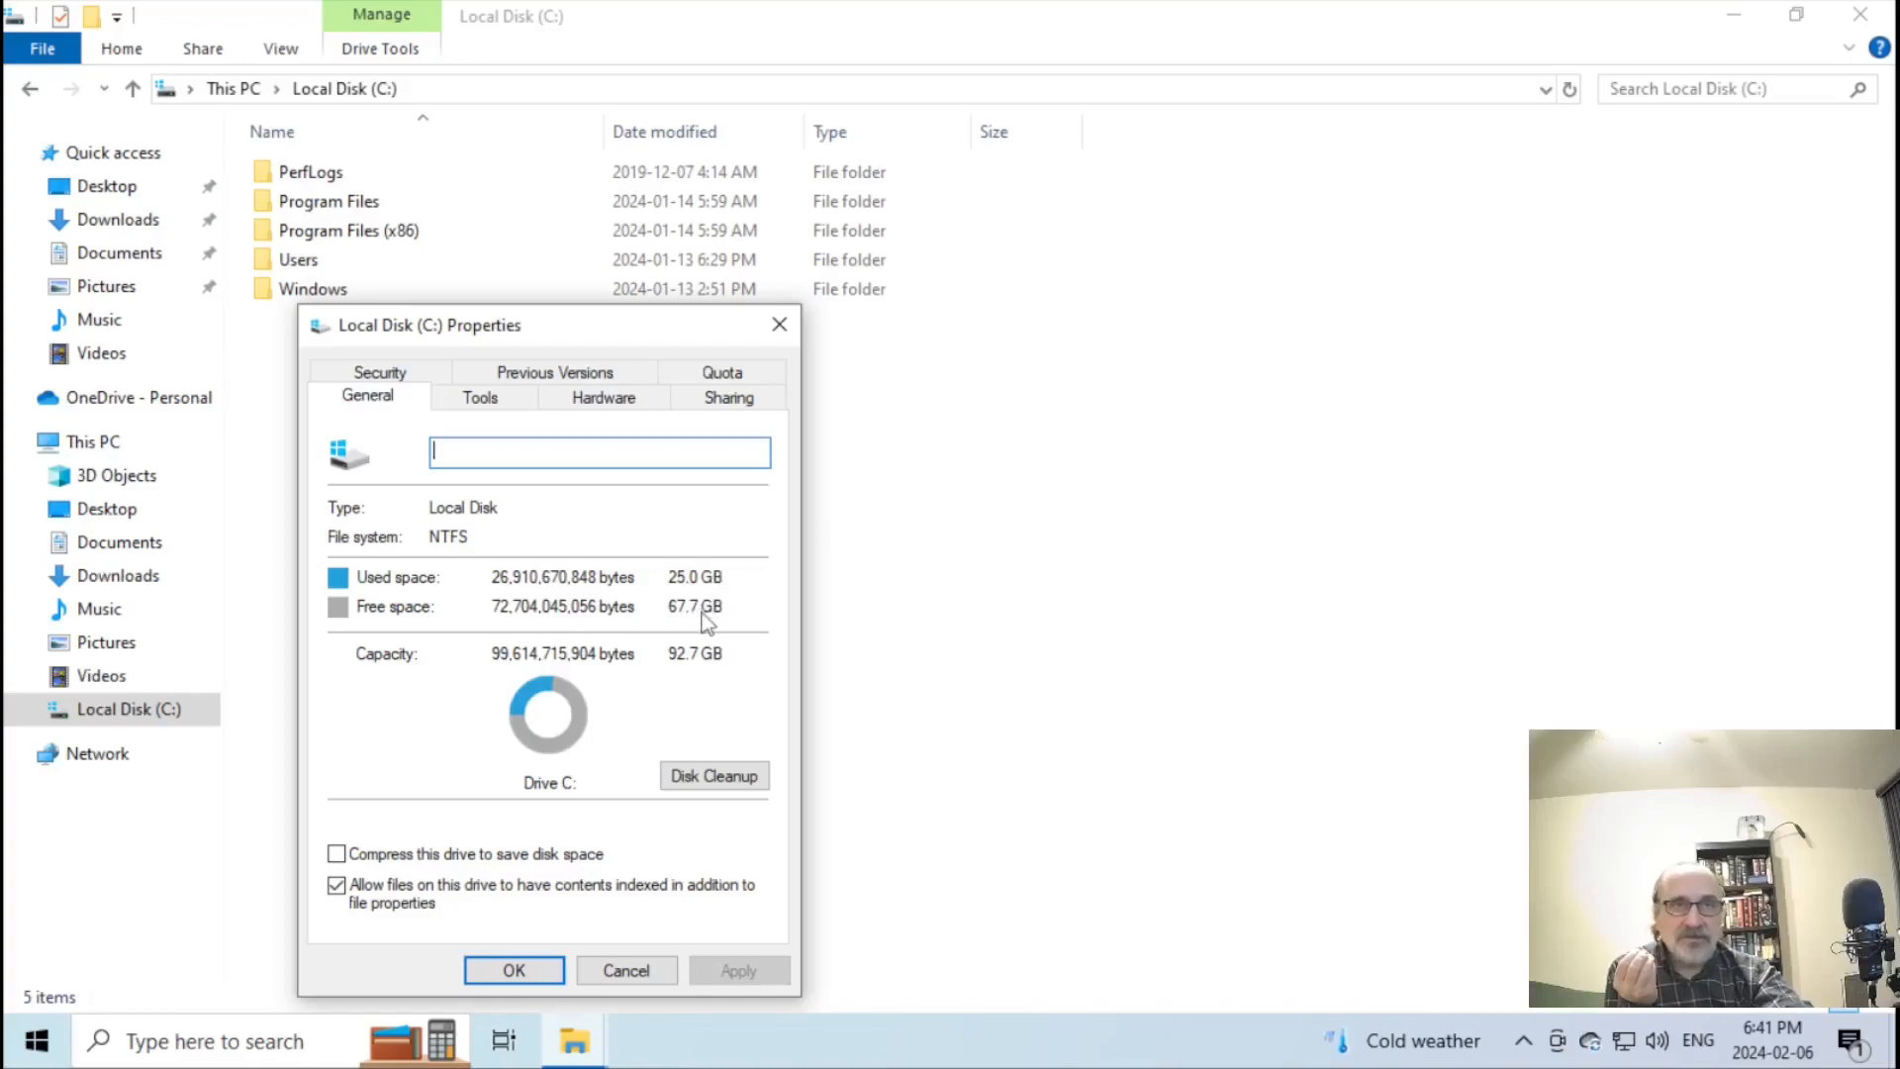
left_click(638, 971)
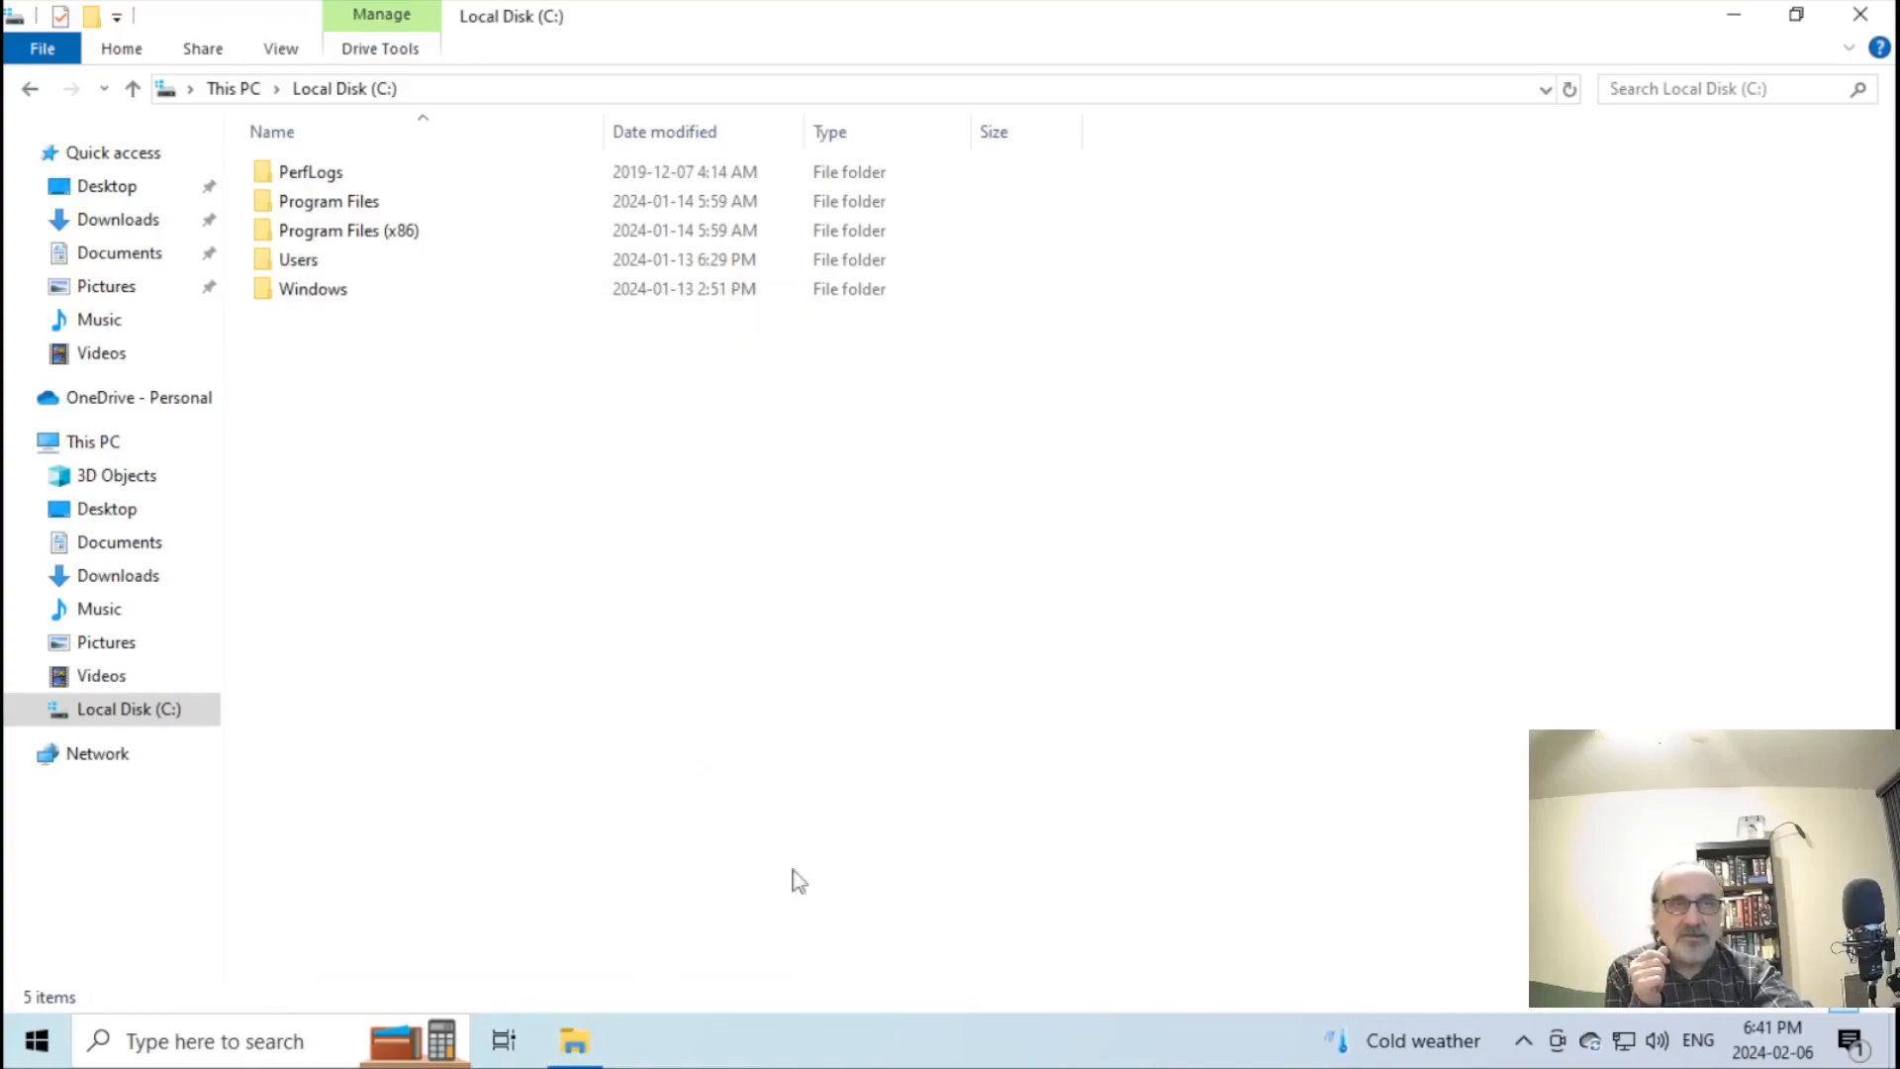
left_click(1860, 18)
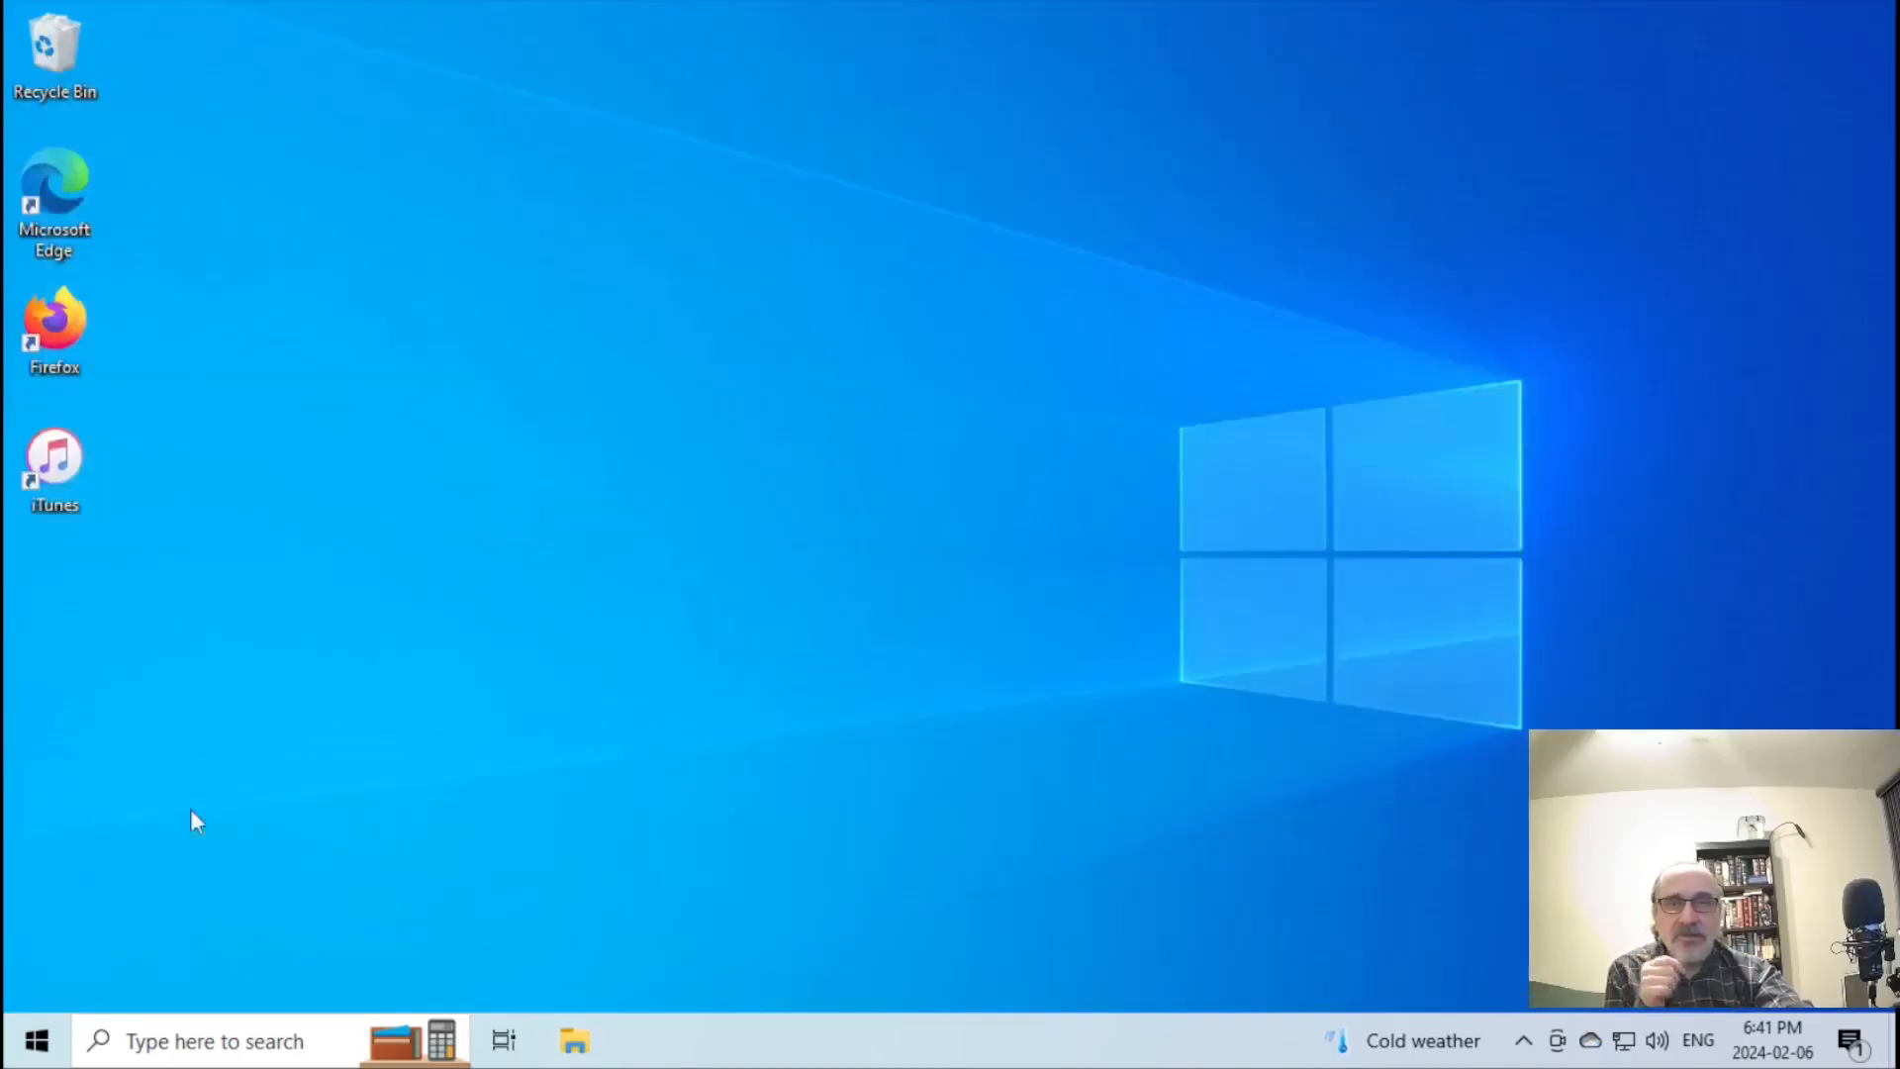
Open Disk Management maximized and examine Disk 0's EFI system, recovery, 977 MB and 33.65 GB partitions.
right_click(35, 1046)
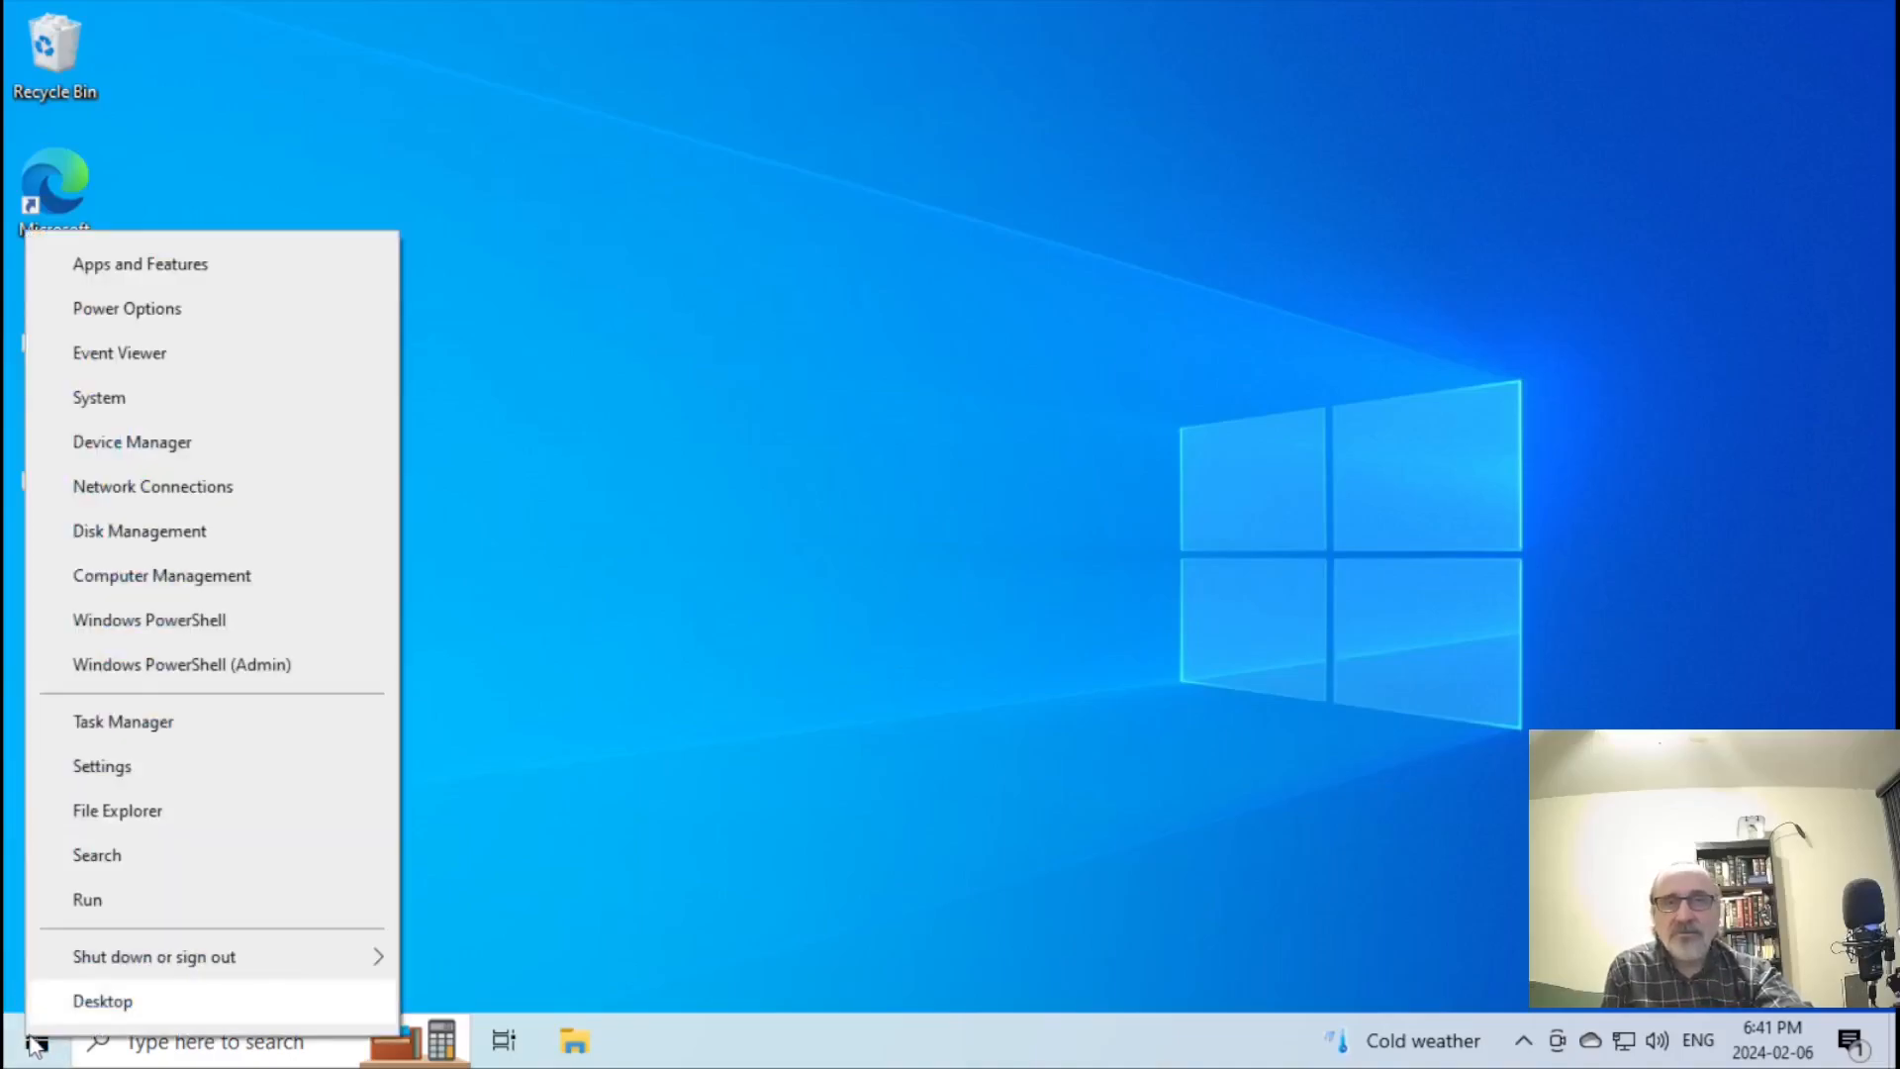
left_click(241, 532)
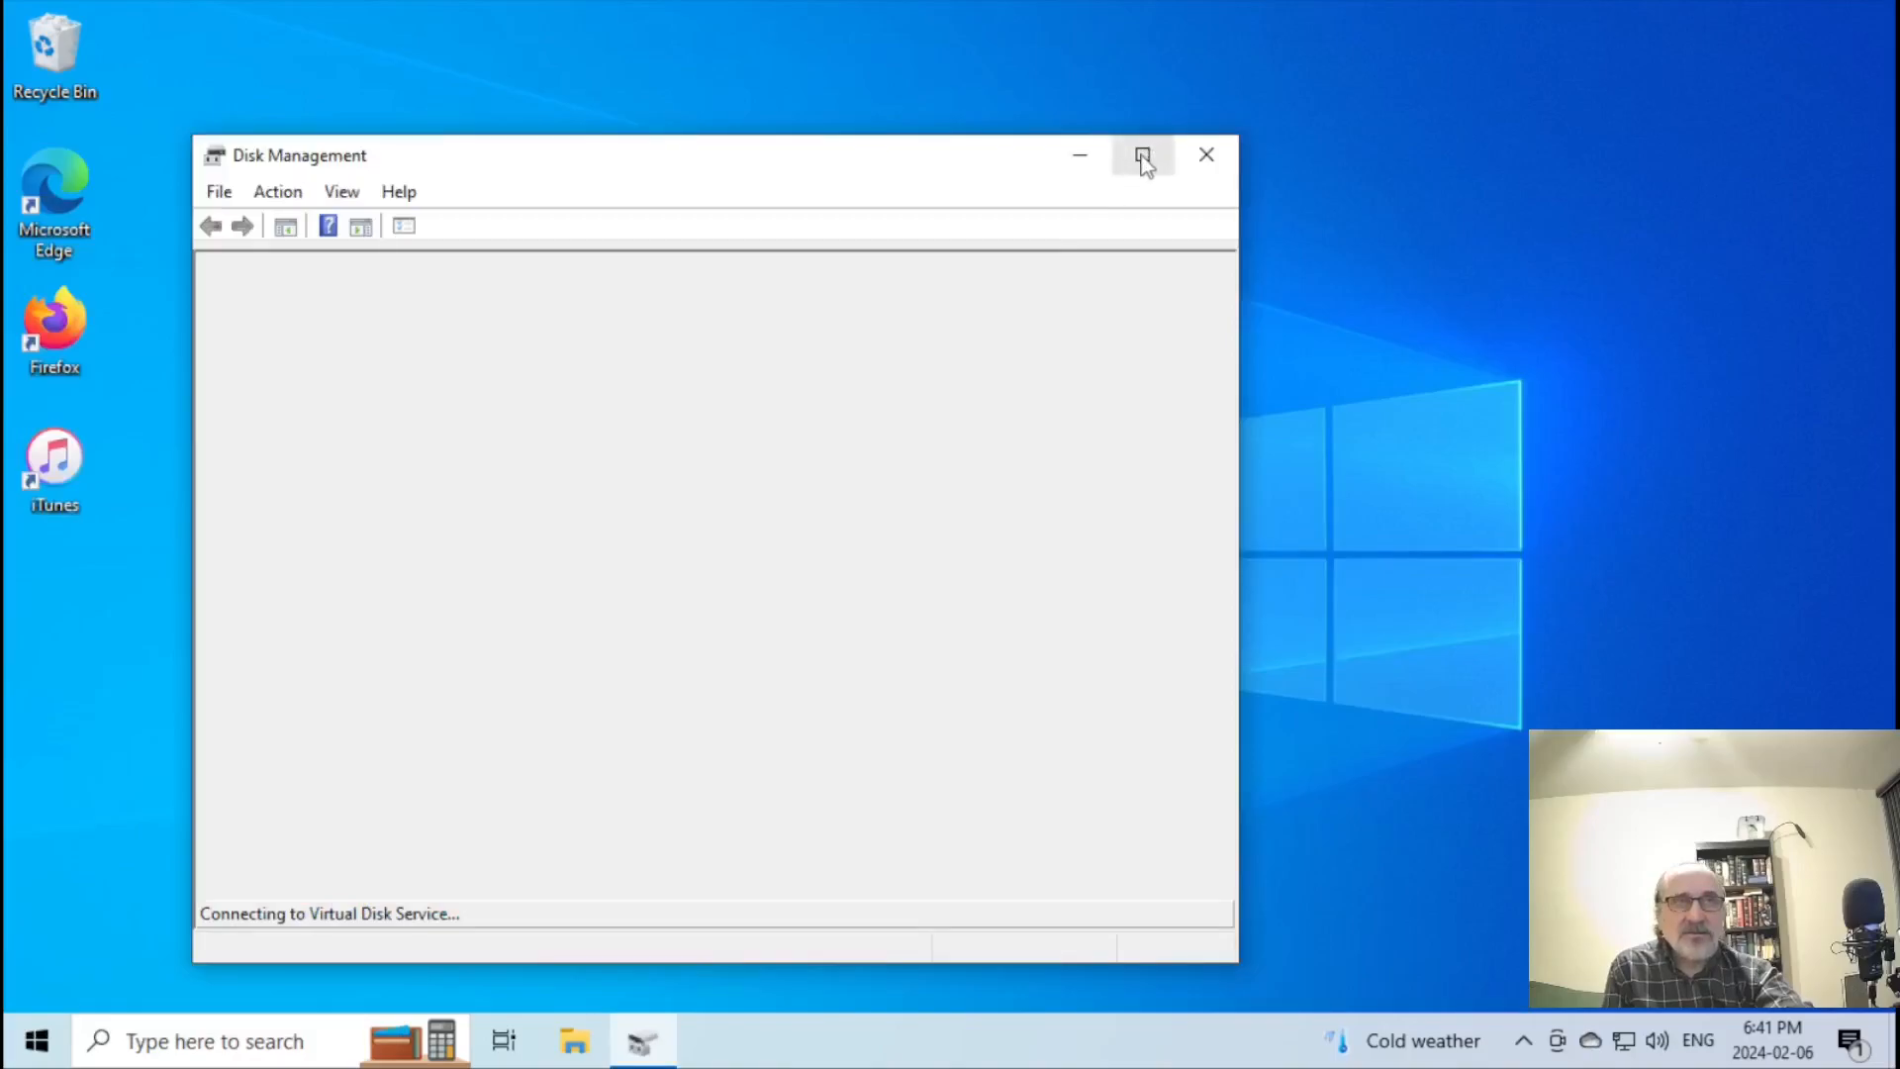
left_click(1142, 156)
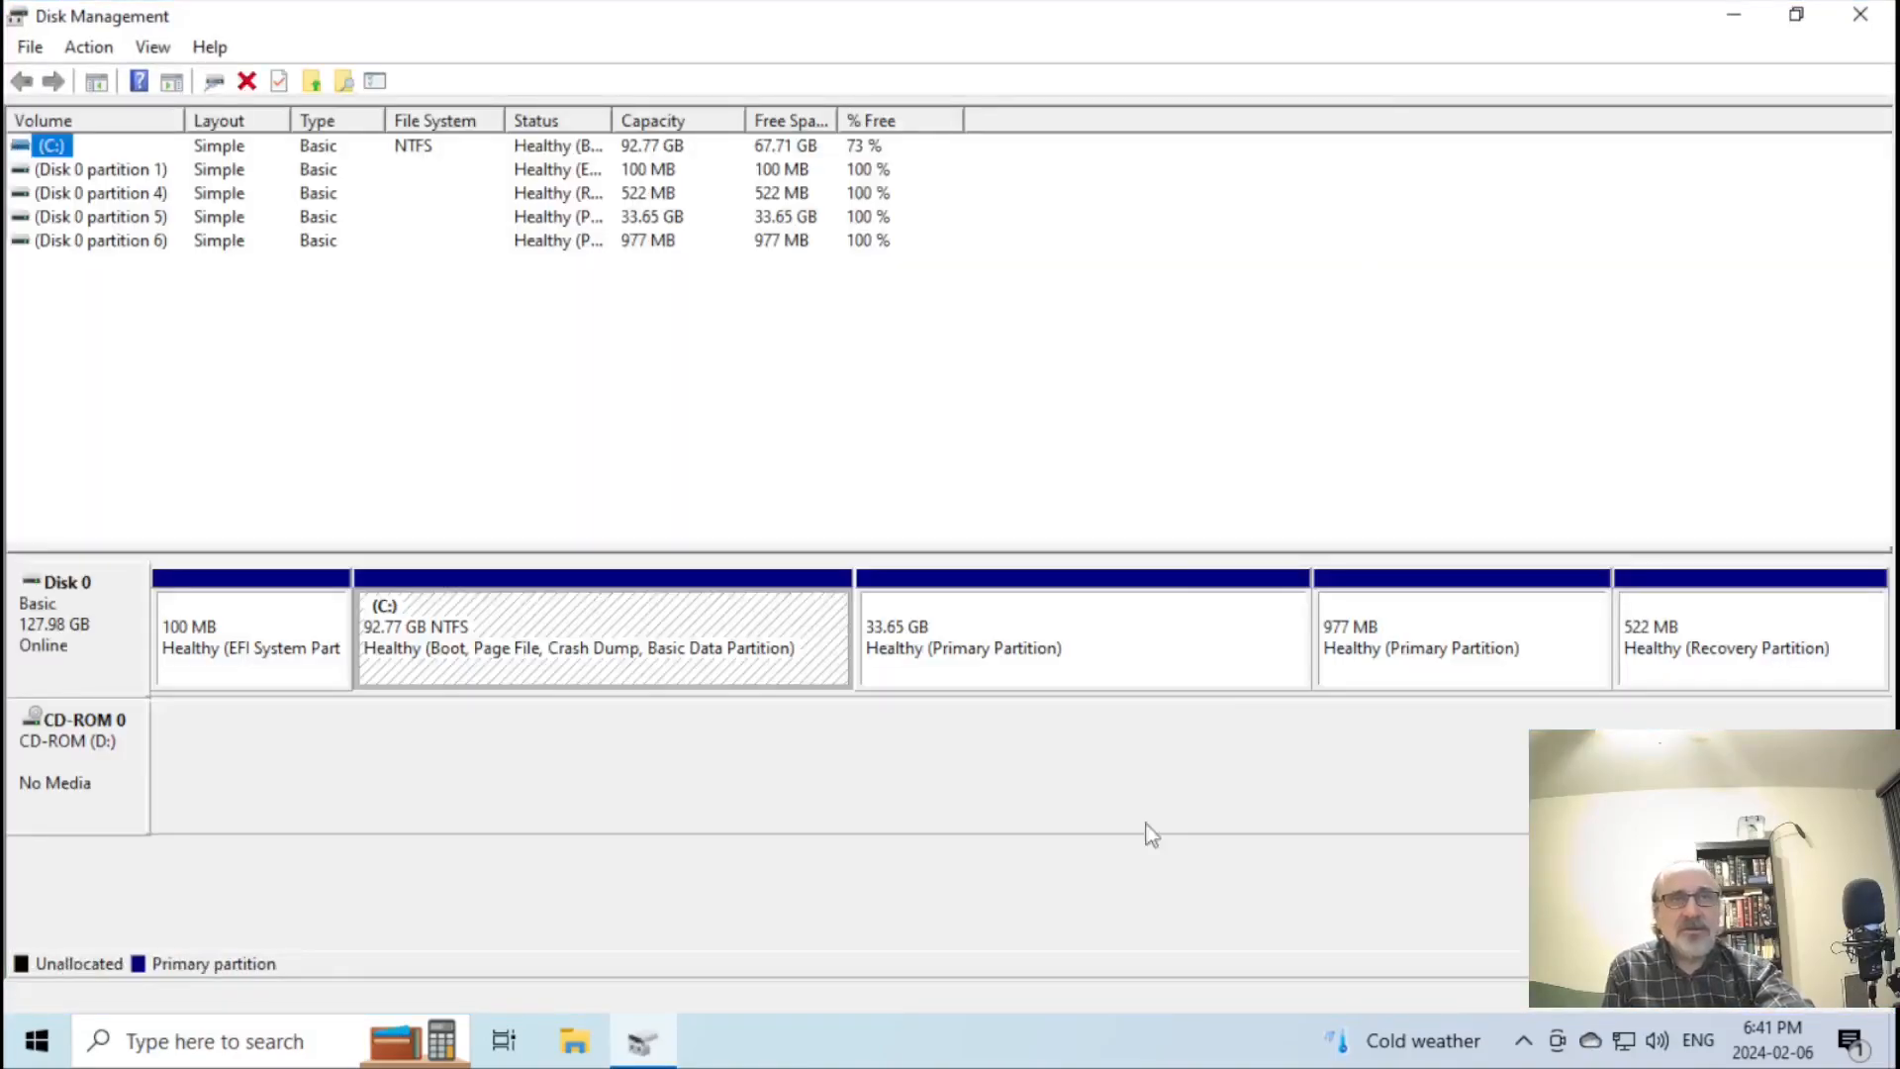
key("Down")
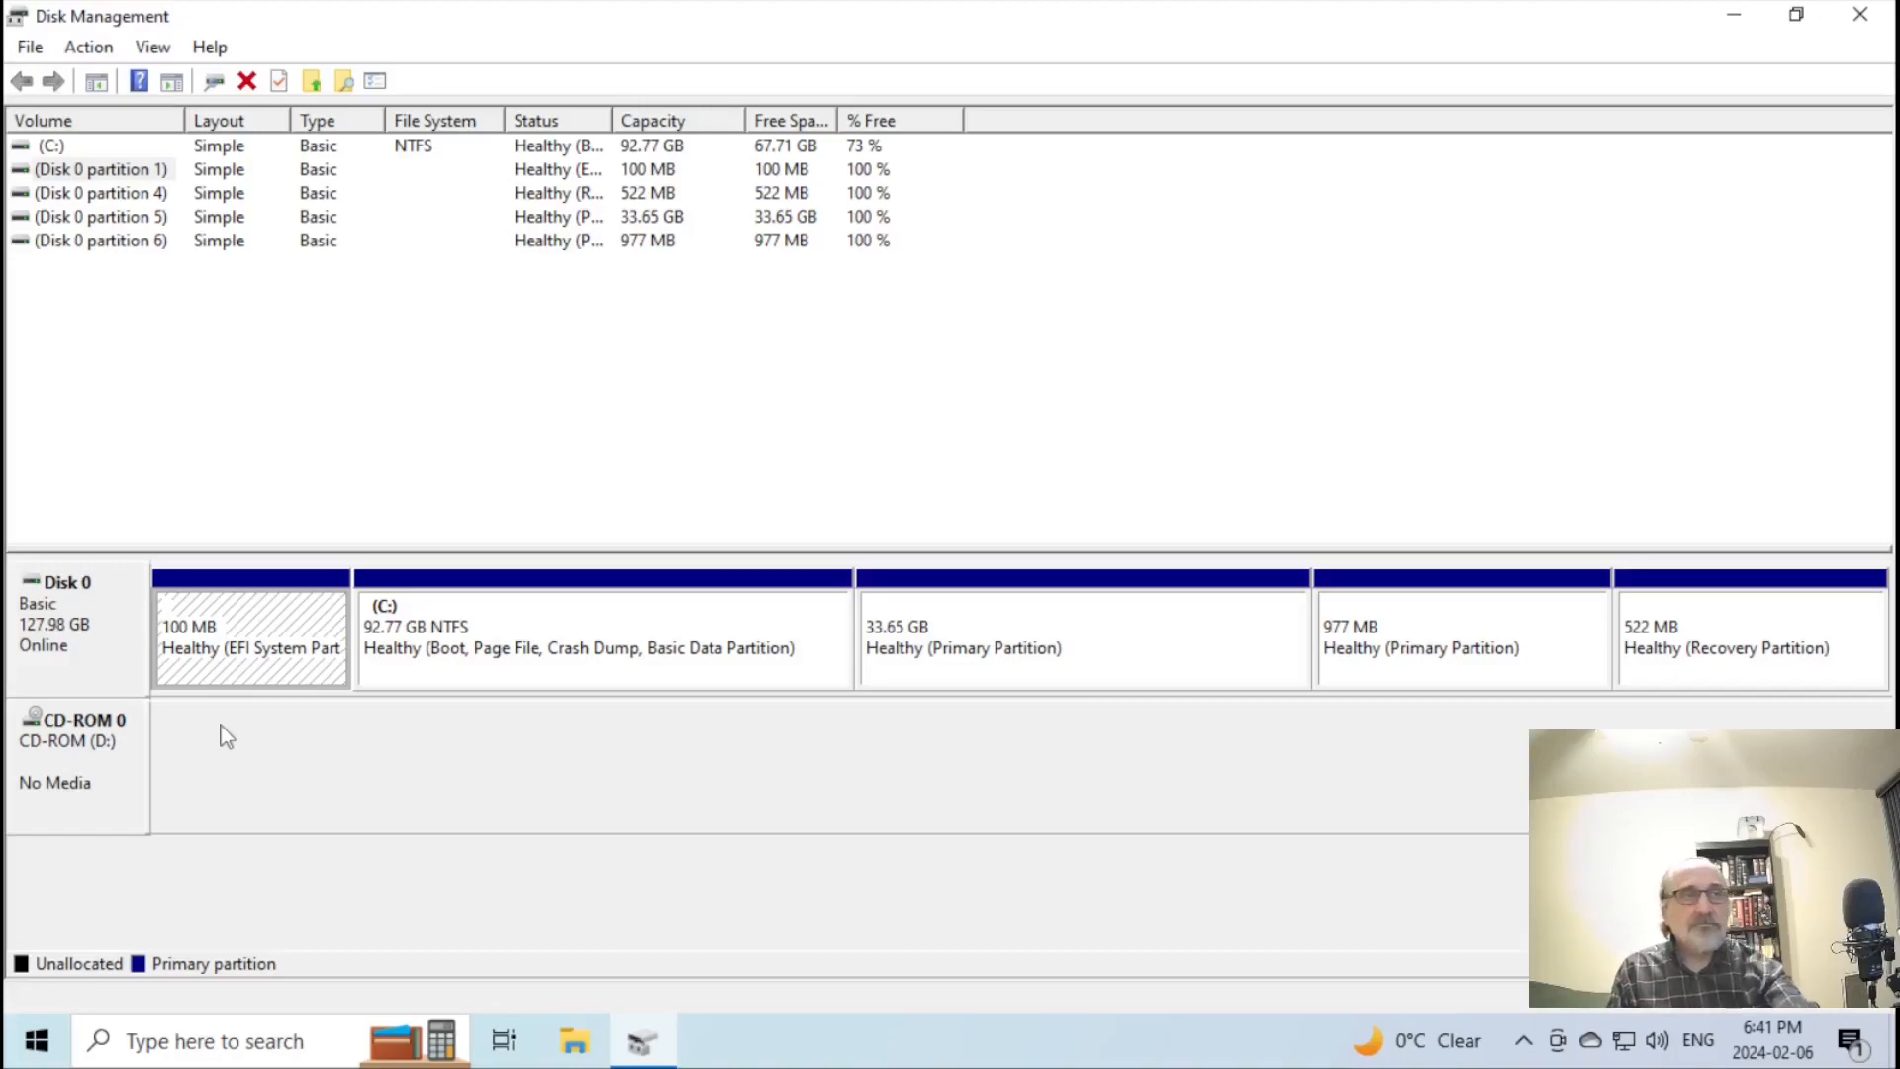
left_click(1768, 644)
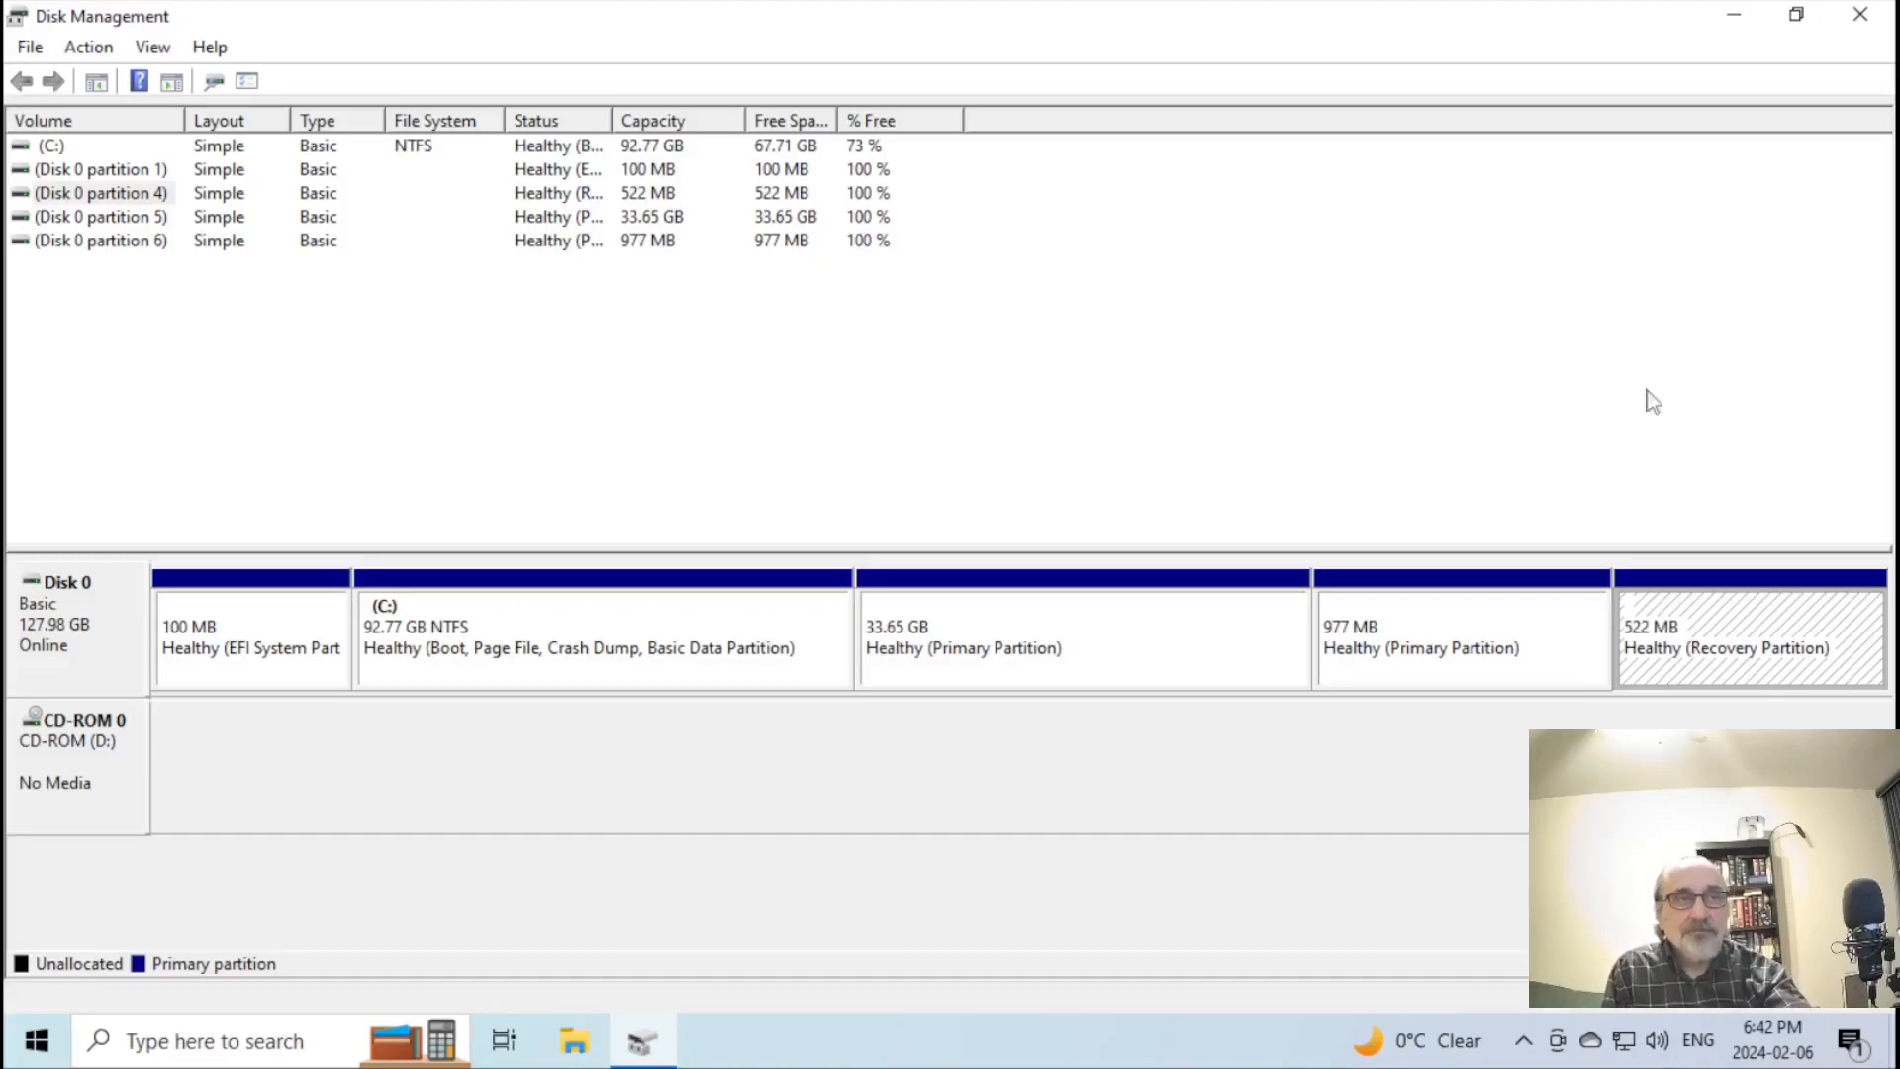
left_click(1400, 648)
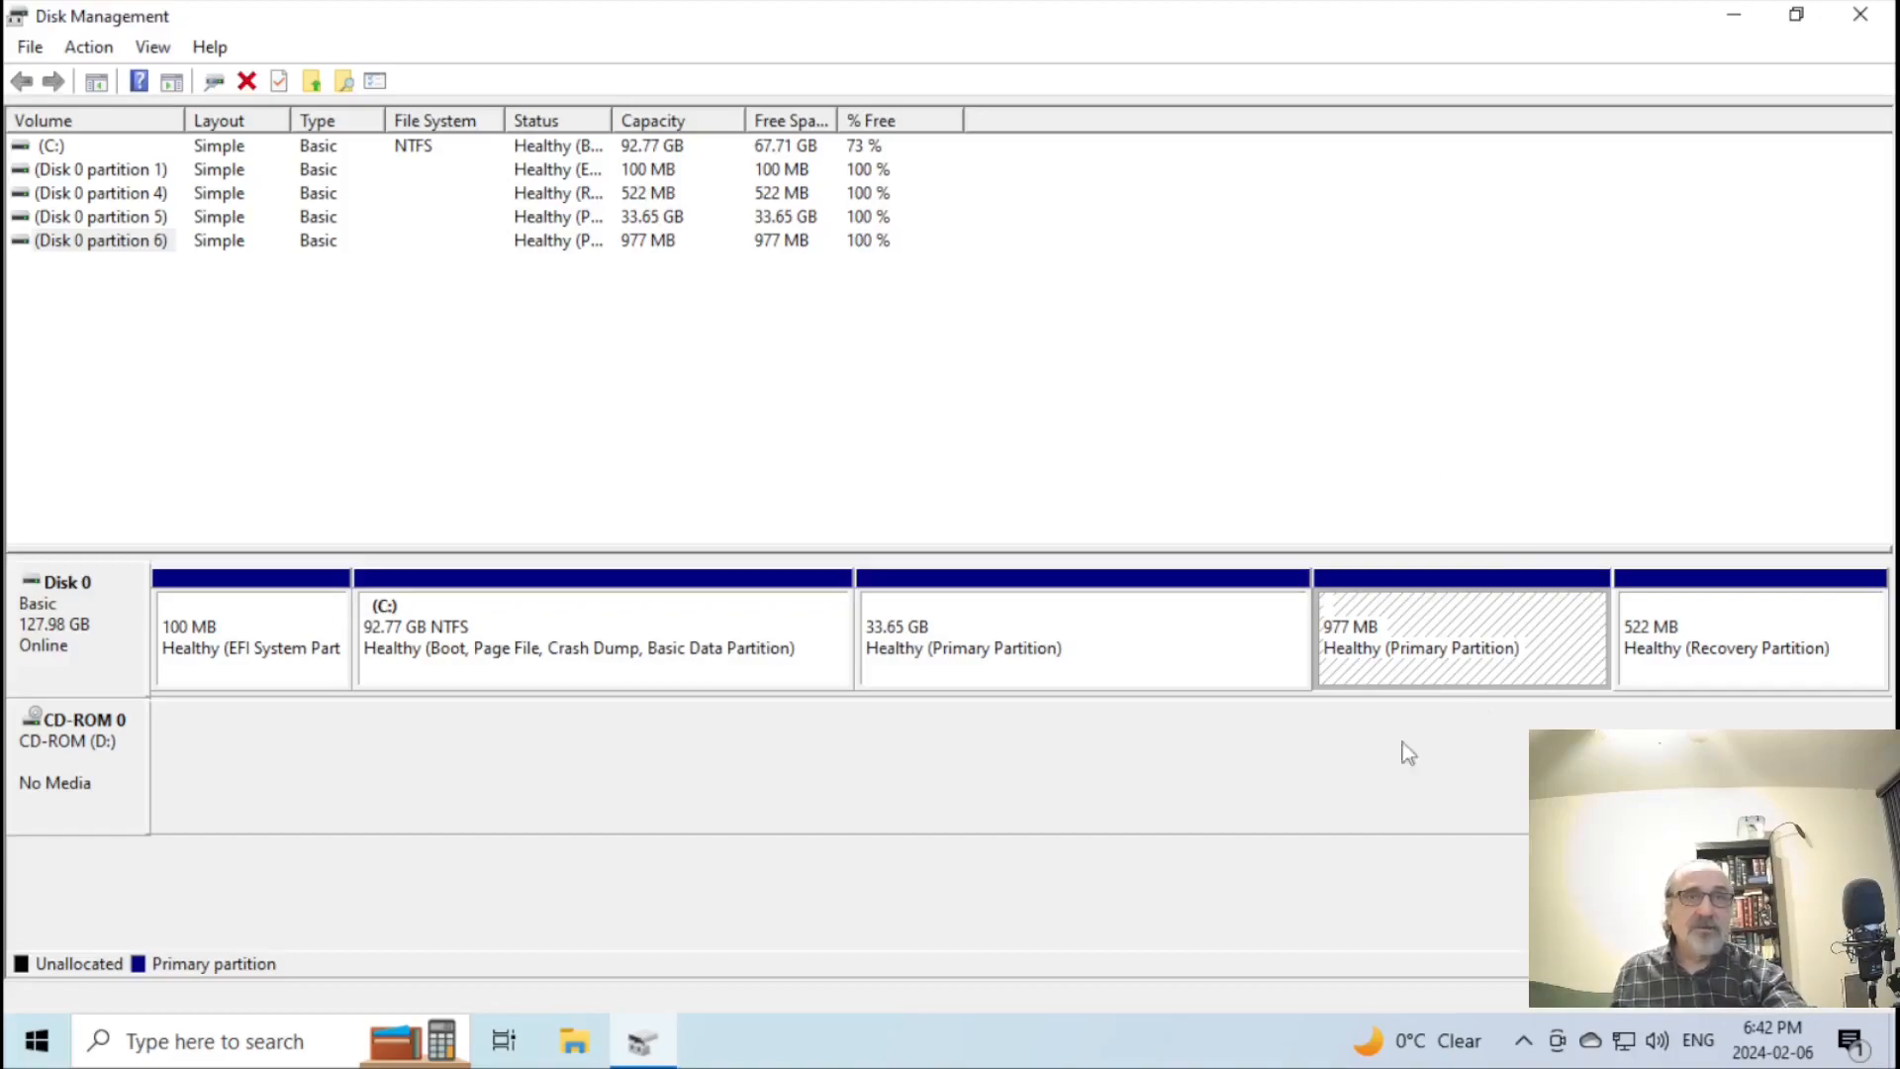
left_click(1015, 738)
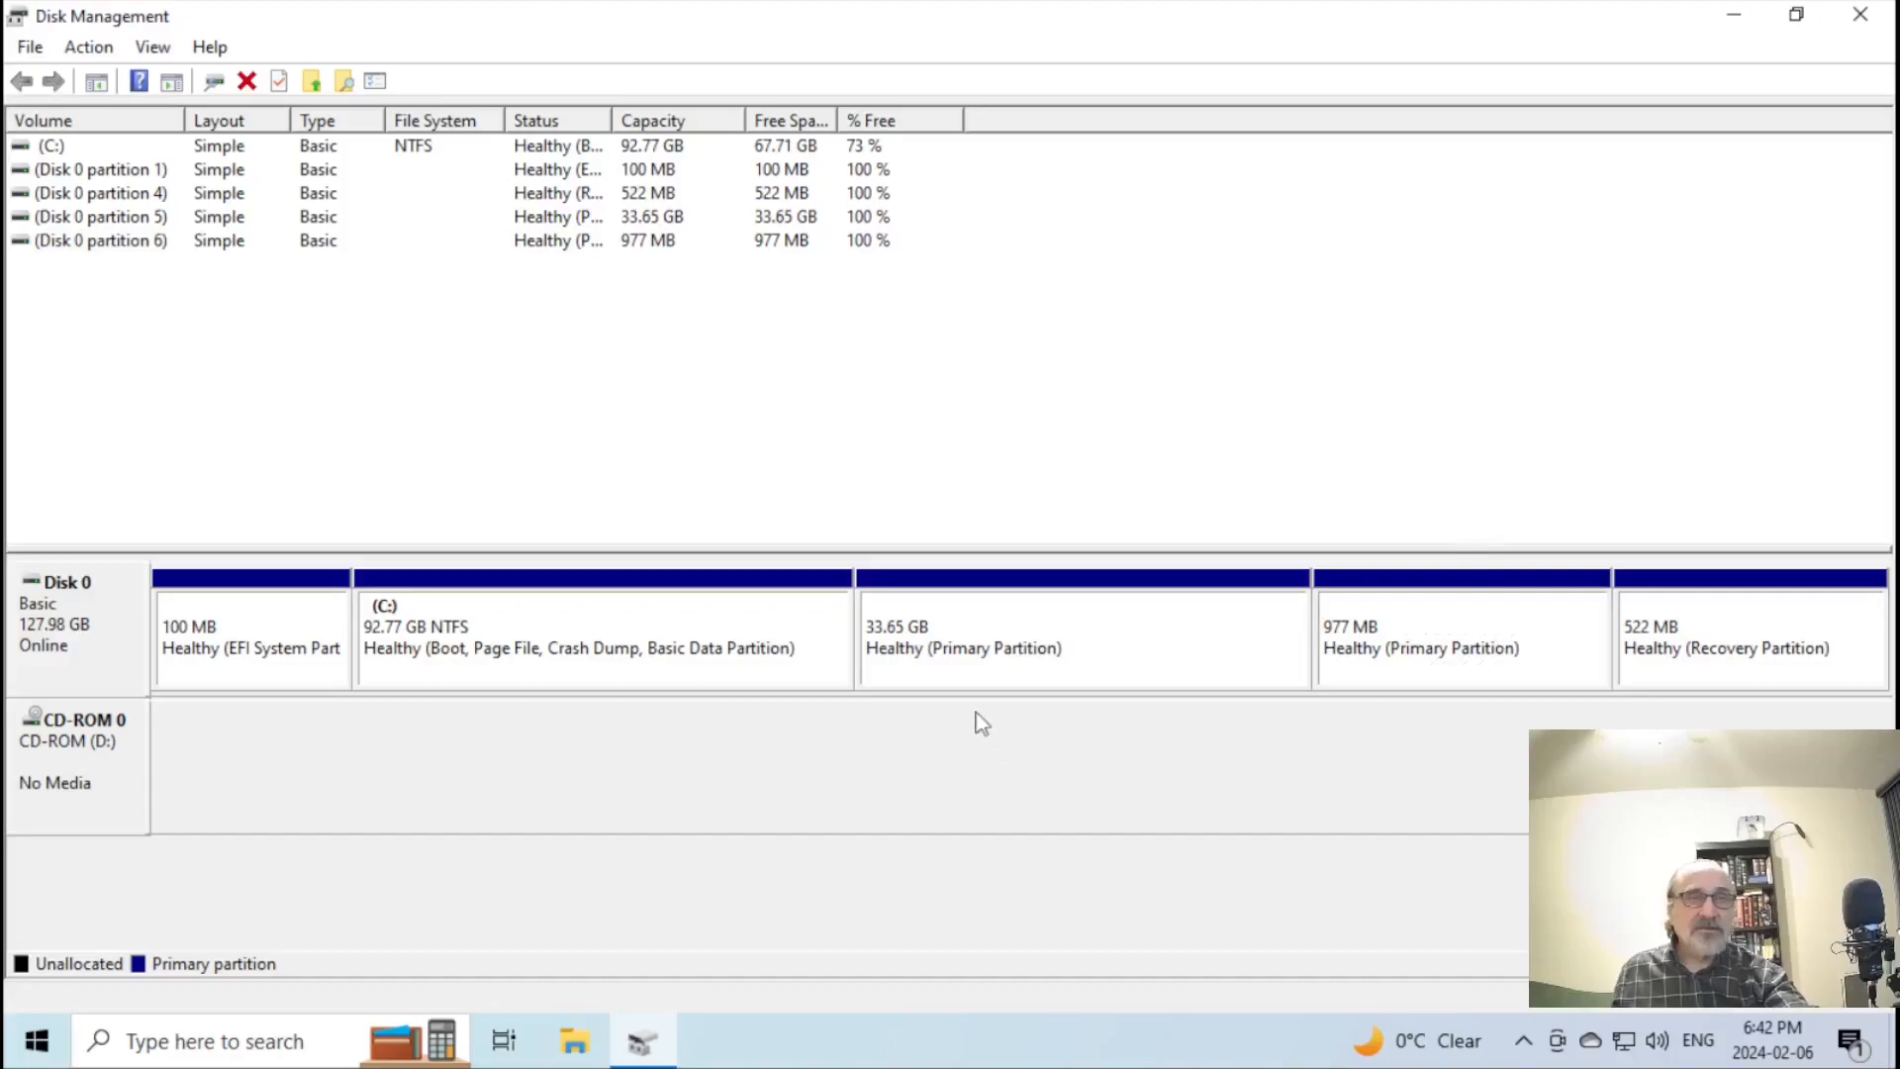
left_click(979, 629)
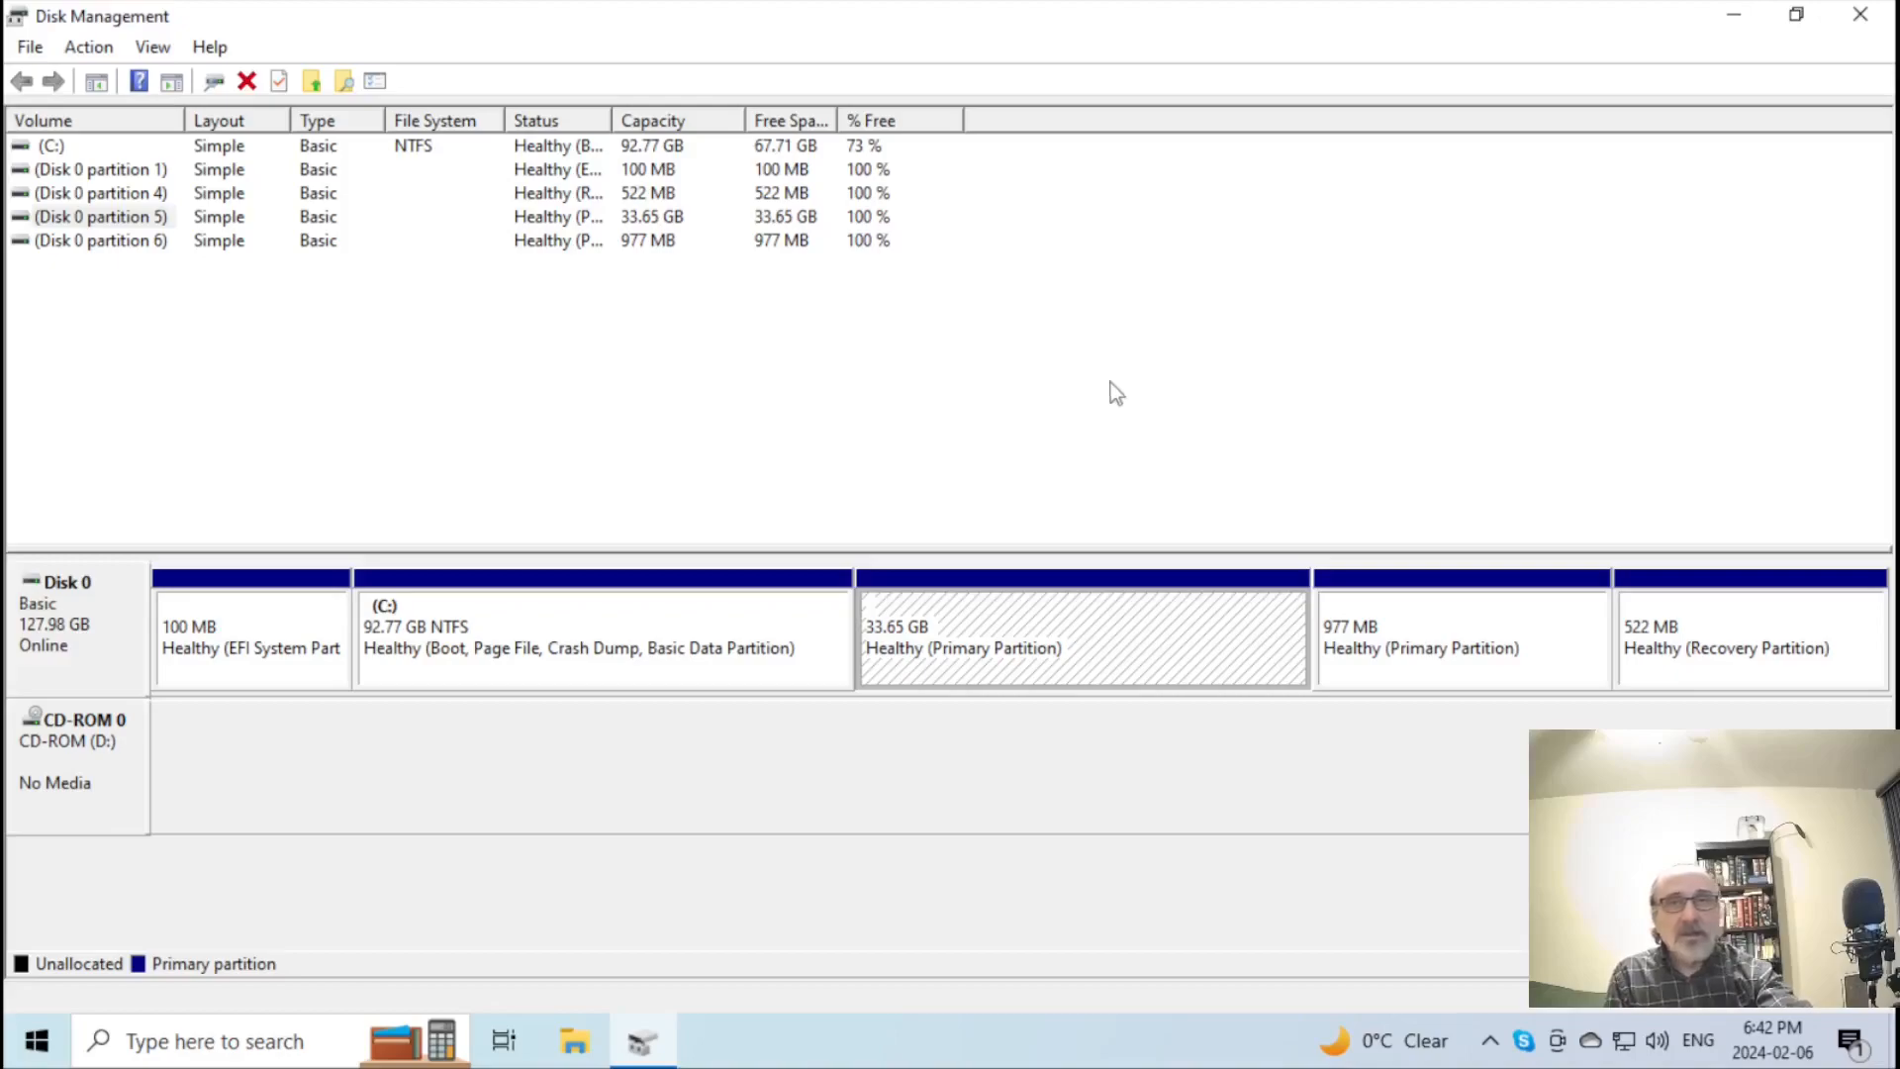
Compare the C: volume with the 33.65 GB primary partition on Disk 0, and close Disk Management.
left_click(468, 620)
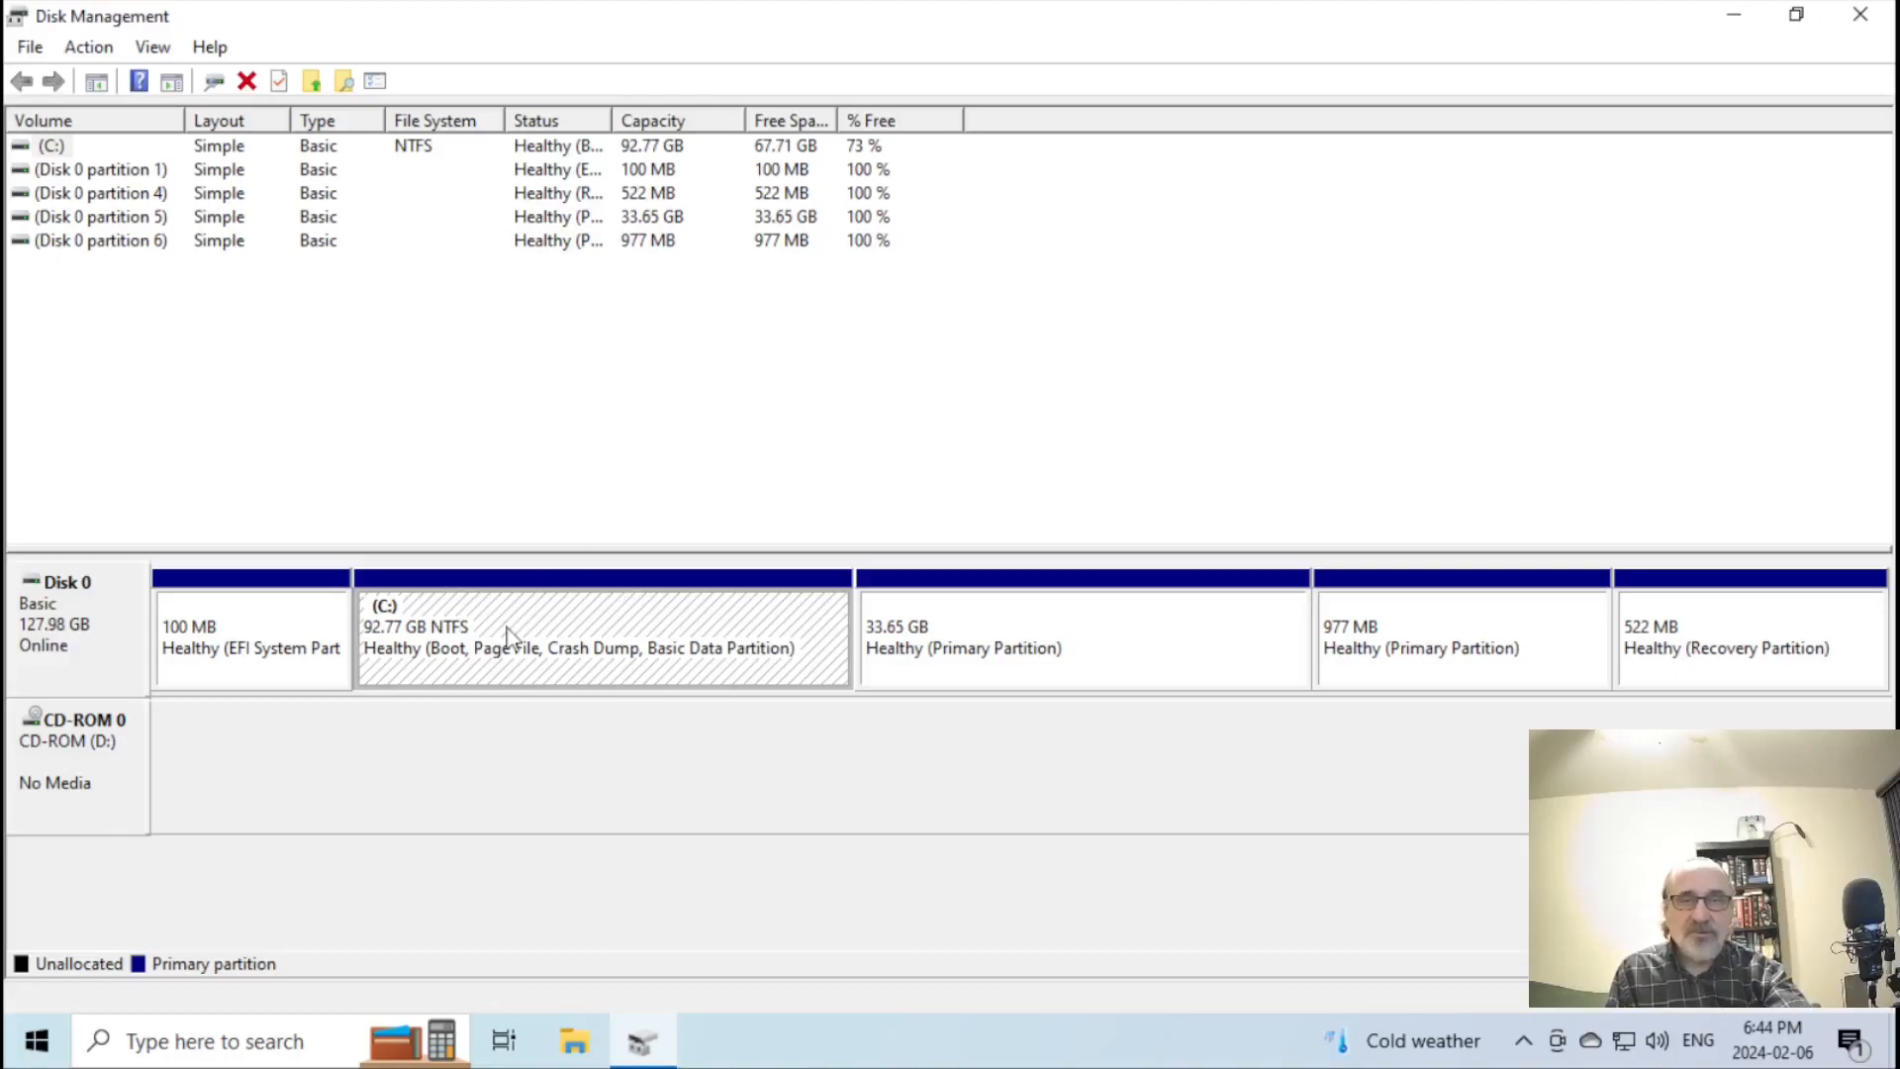
left_click(1050, 630)
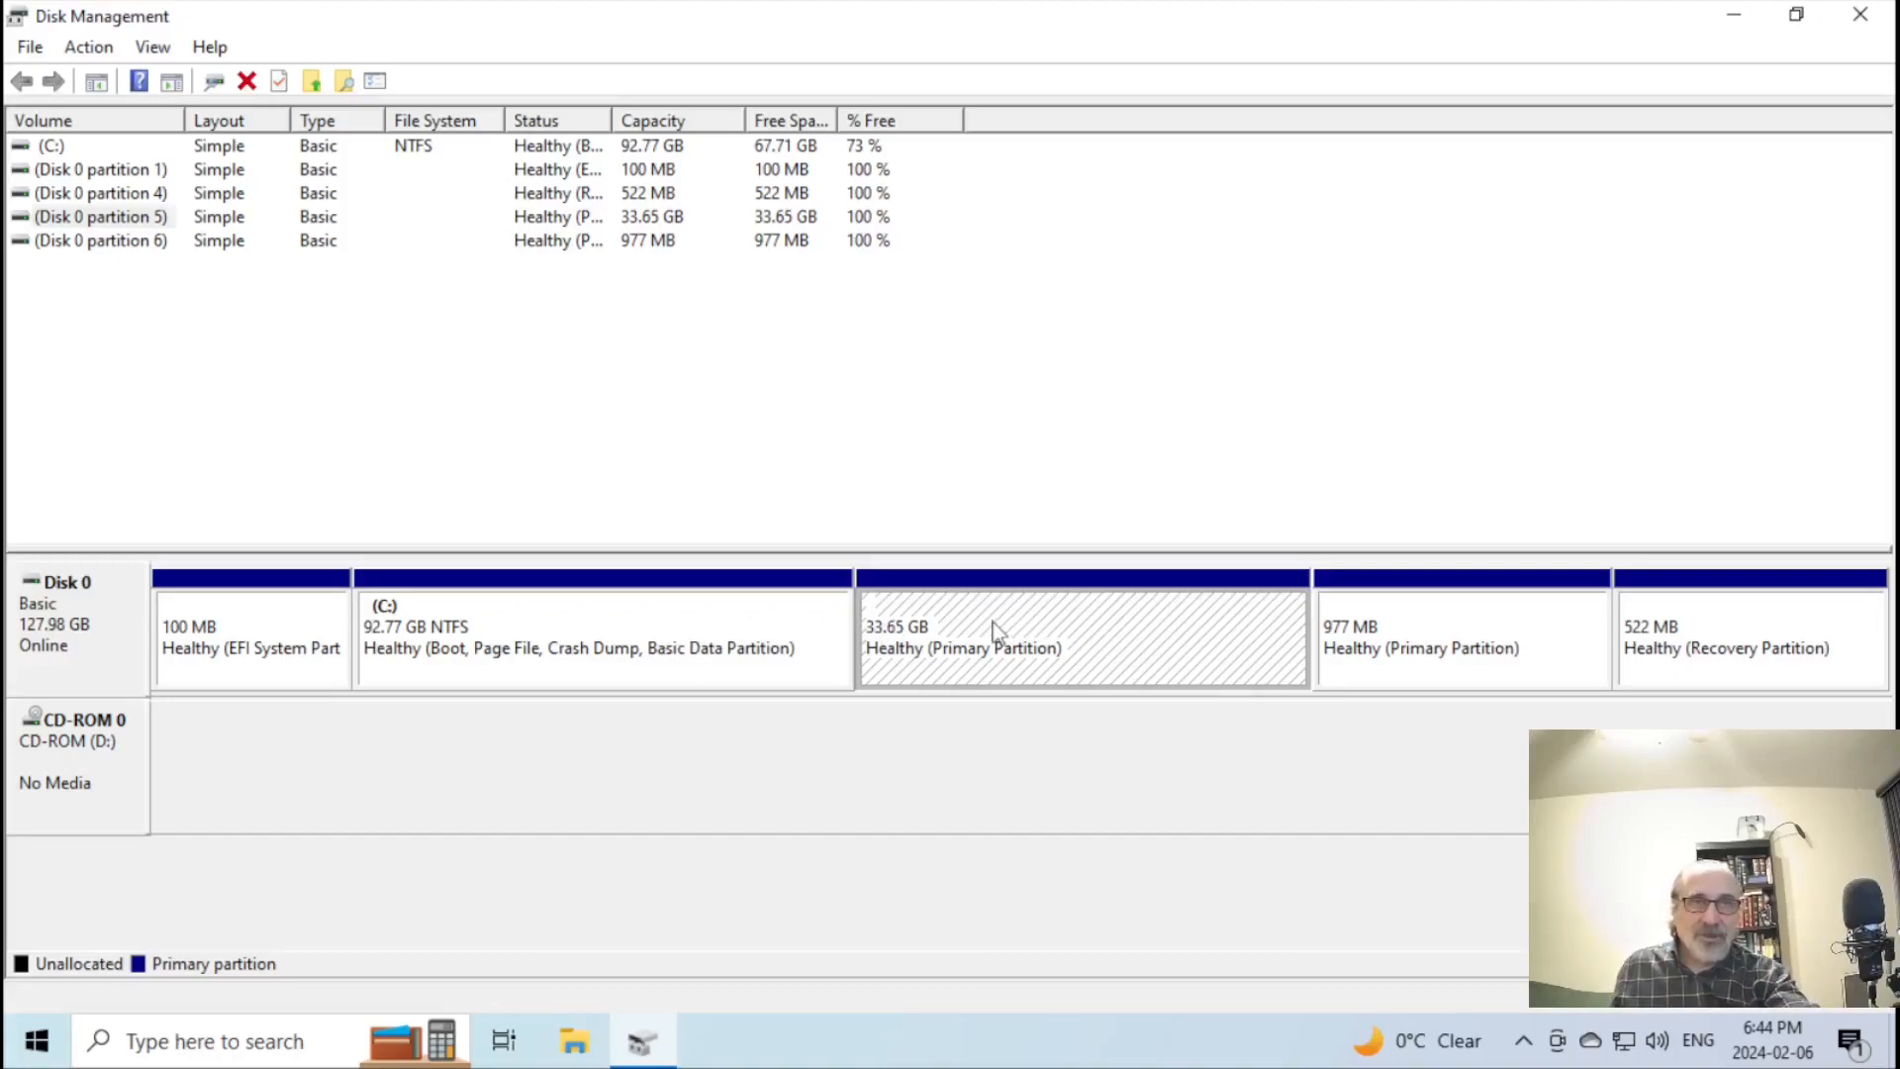
left_click(514, 638)
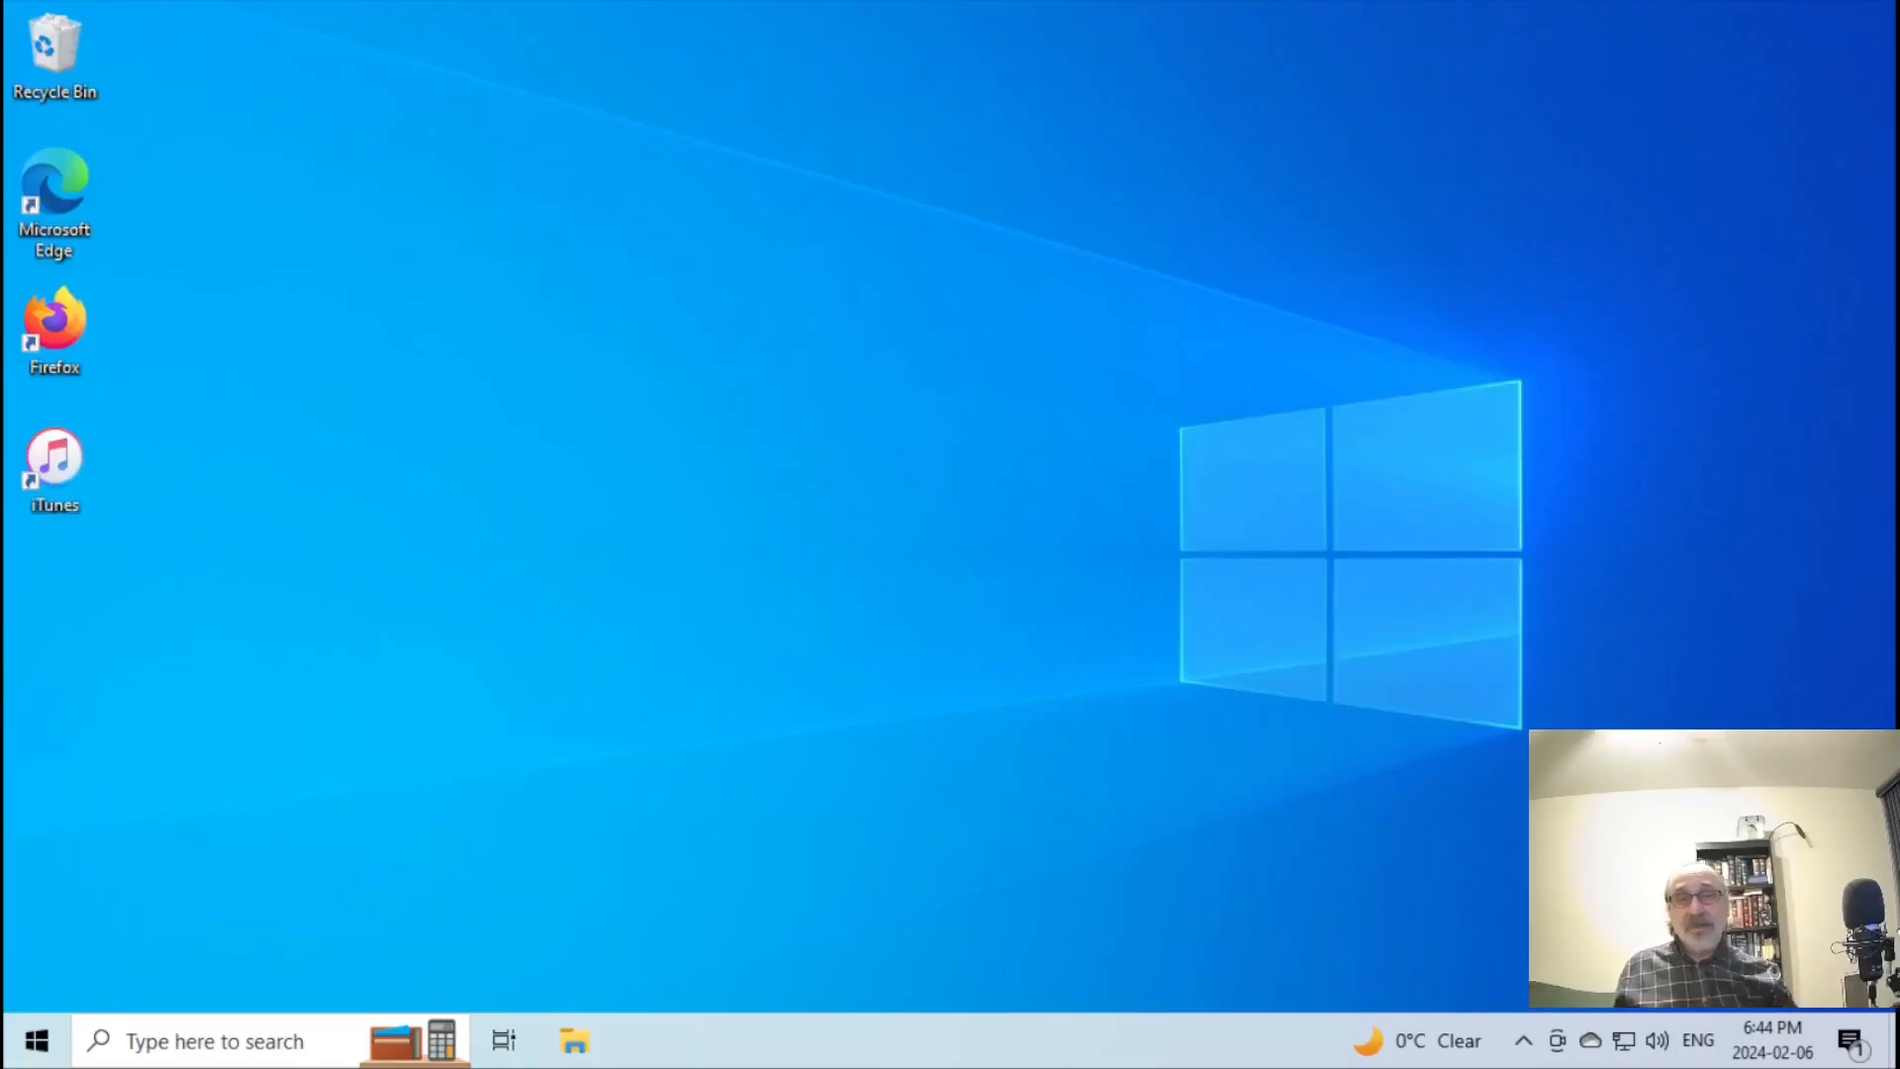